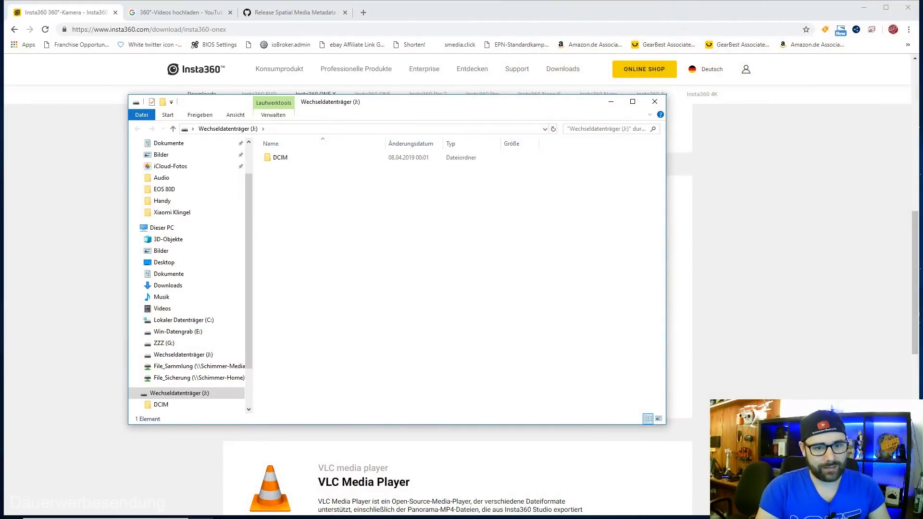
Step: Copy all 12 .insv clips from the drive's DCIM\Camera01 folder, then close Explorer and minimize the browser
drag(429, 111, 539, 132)
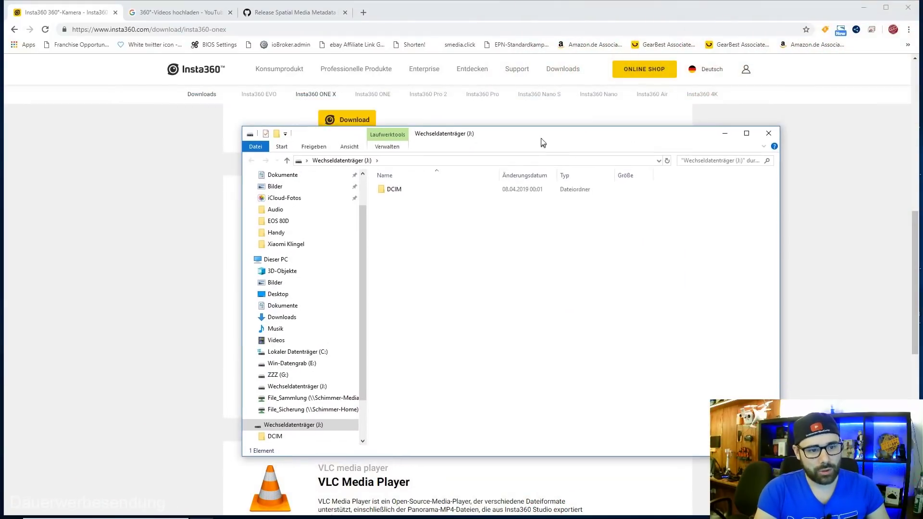
double_click(391, 179)
double_click(392, 179)
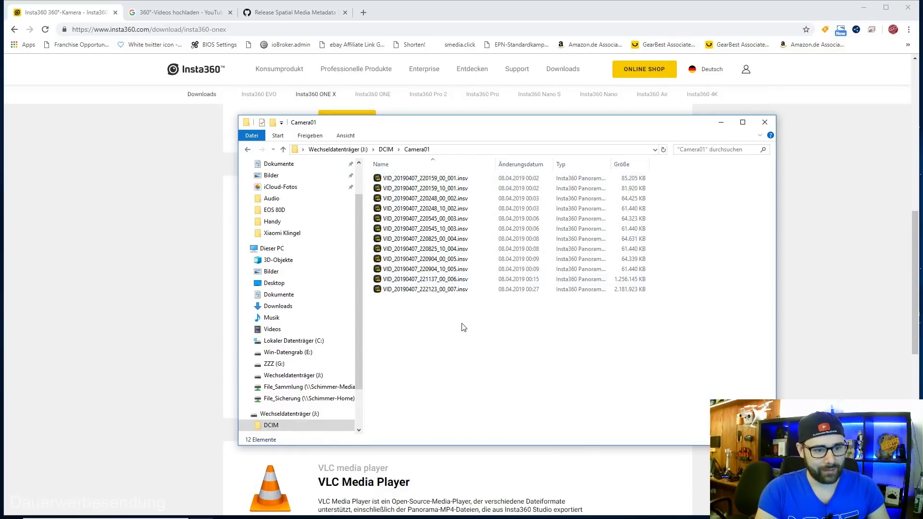
drag(464, 328, 429, 178)
right_click(428, 178)
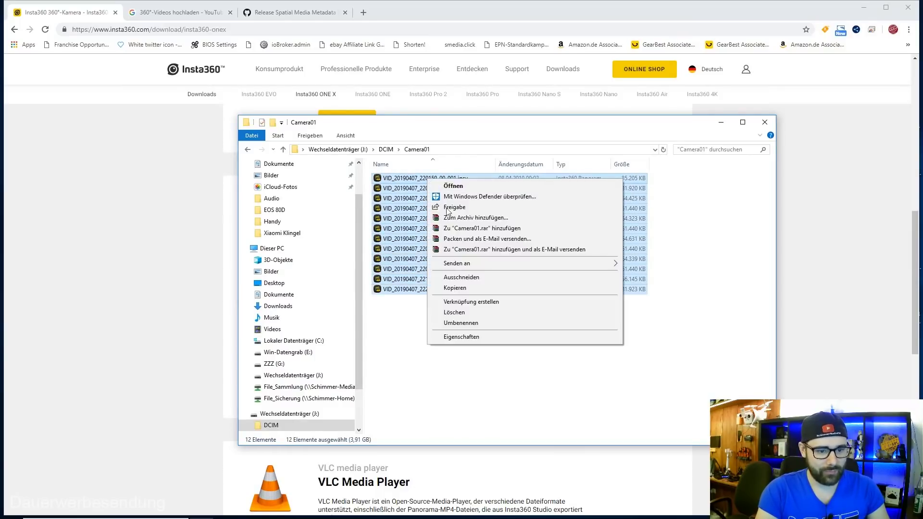
click(473, 285)
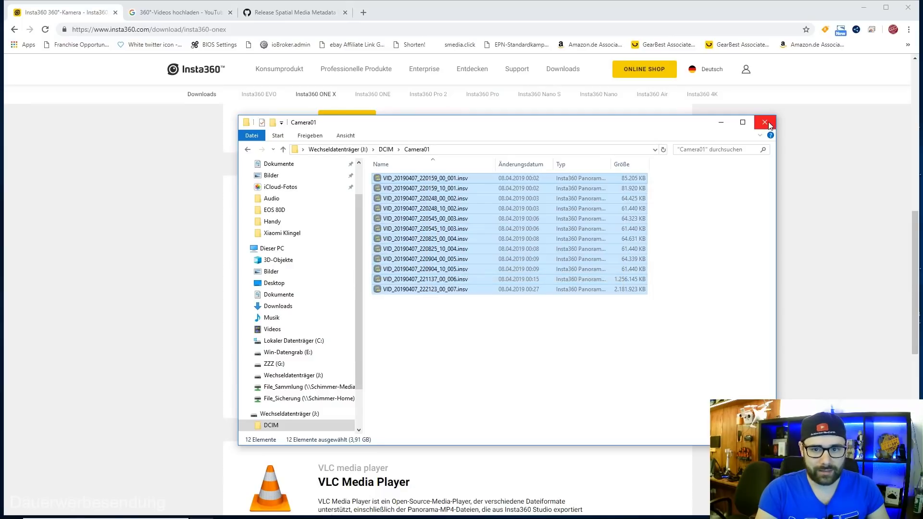
click(768, 124)
click(870, 9)
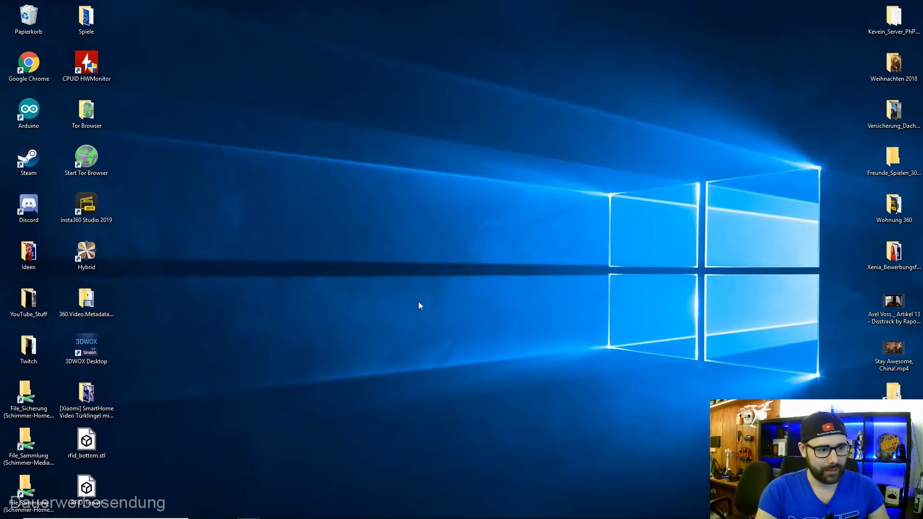
Step: Create a desktop folder named 'Insta360 Test Footage'
right_click(442, 242)
mouse_move(569, 335)
click(618, 336)
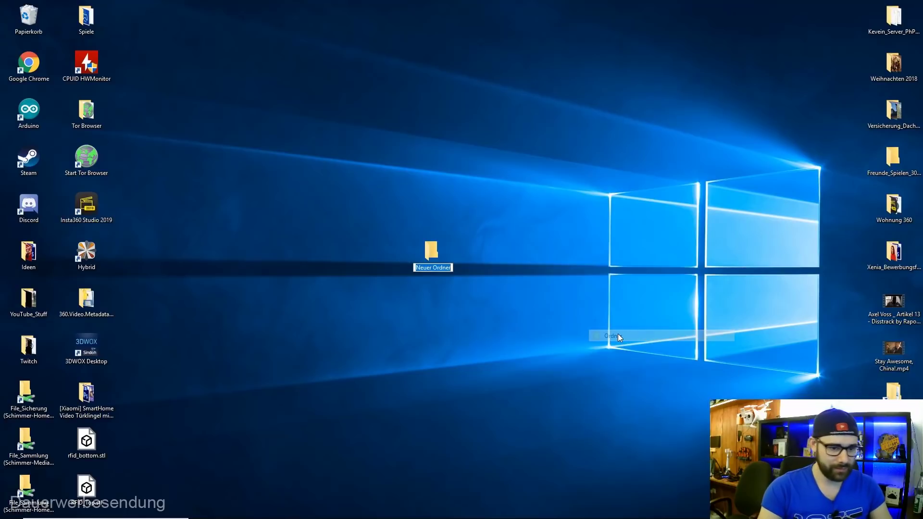
text(Insta360 Test Foot)
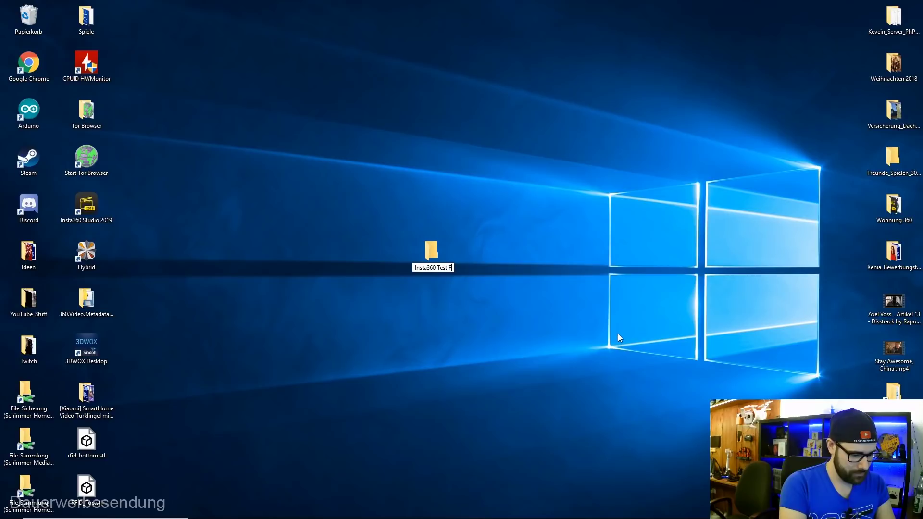
text(age)
key(Return)
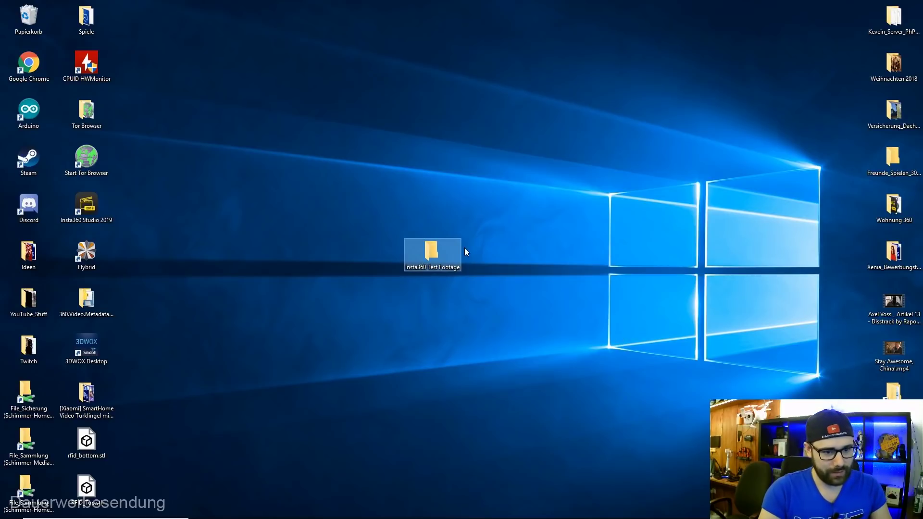
Step: Paste the copied camera clips into the Insta360 Test Footage folder
double_click(447, 255)
right_click(559, 226)
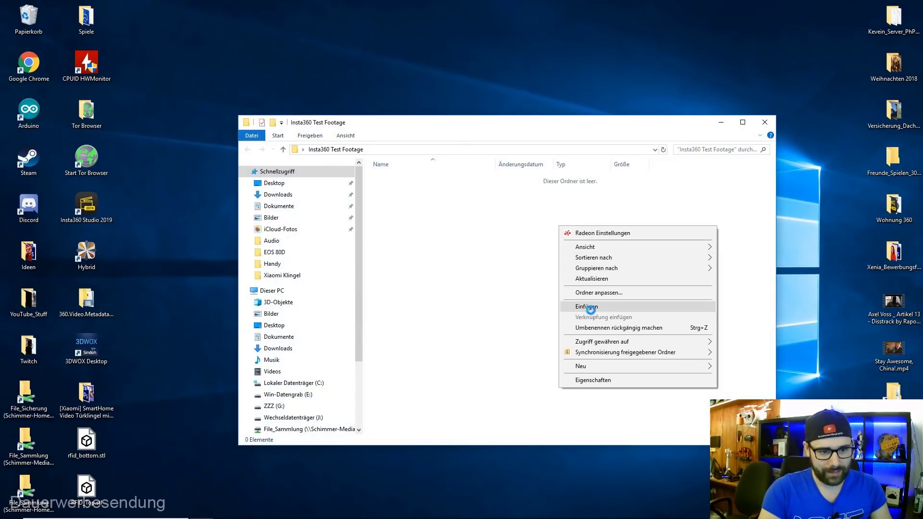
click(479, 366)
Step: Add a subfolder named 'render' inside Insta360 Test Footage
right_click(513, 358)
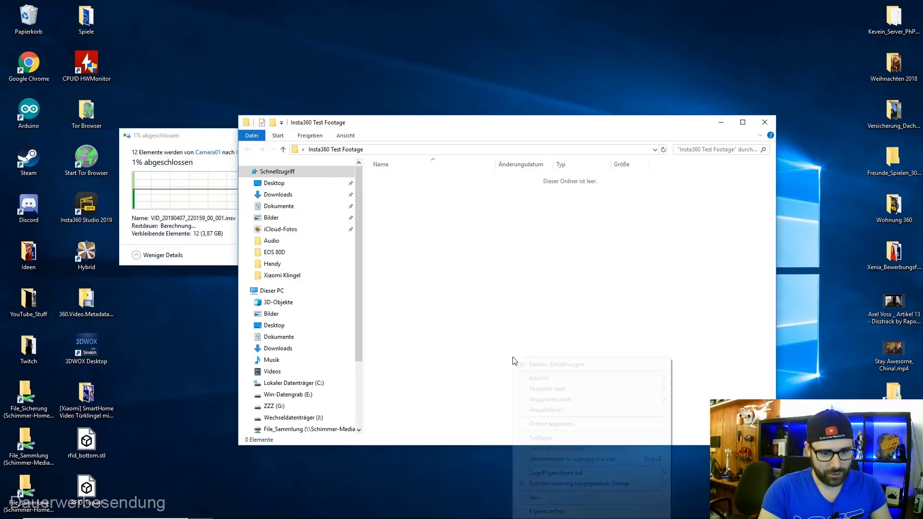
mouse_move(557, 496)
click(722, 375)
text(render)
key(Return)
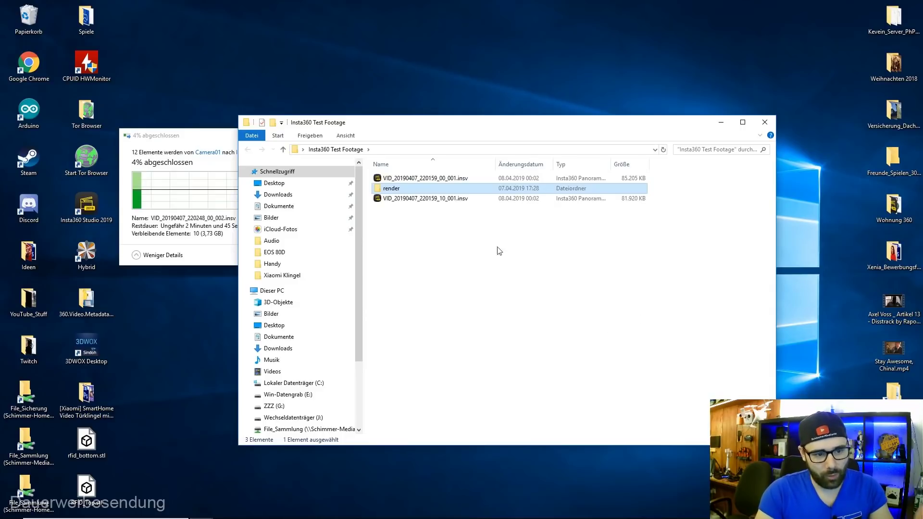
Step: Move the transfer progress dialog aside and bring up the Insta360 download page window
mouse_move(188, 136)
mouse_down()
mouse_move(754, 55)
mouse_move(765, 40)
mouse_up()
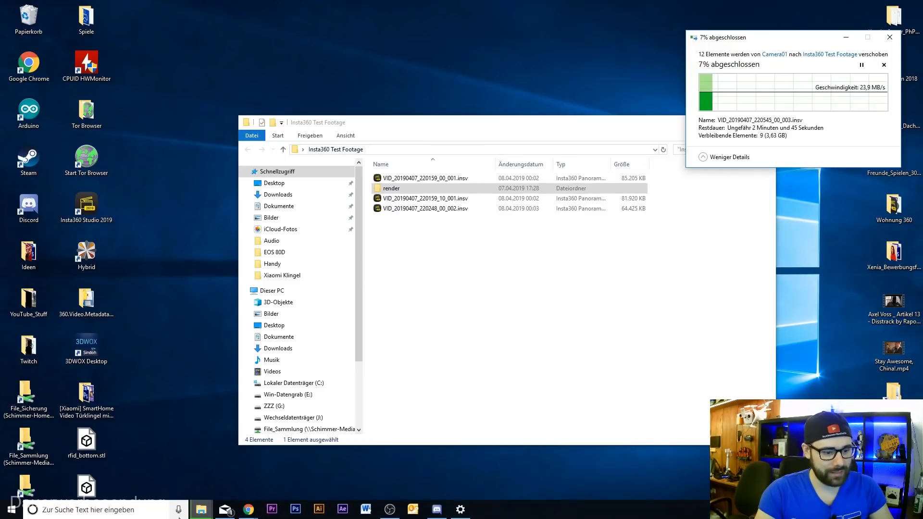
click(249, 510)
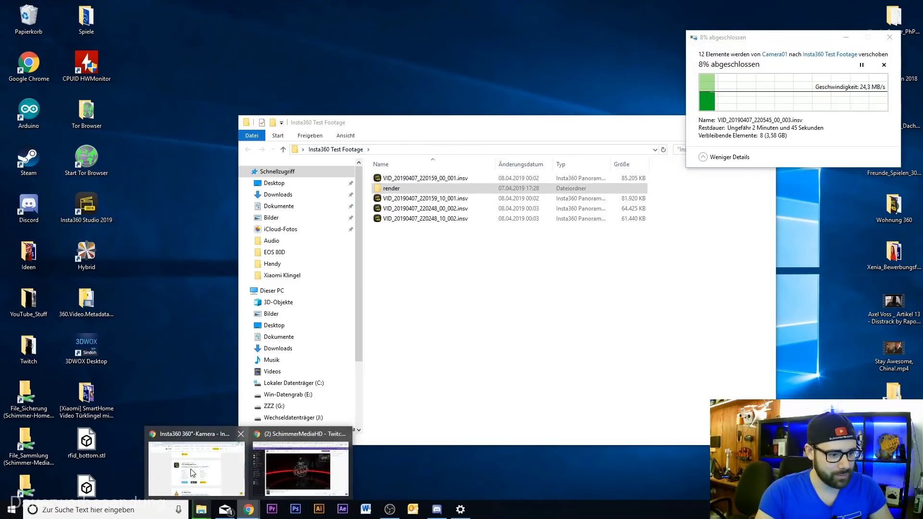
click(235, 469)
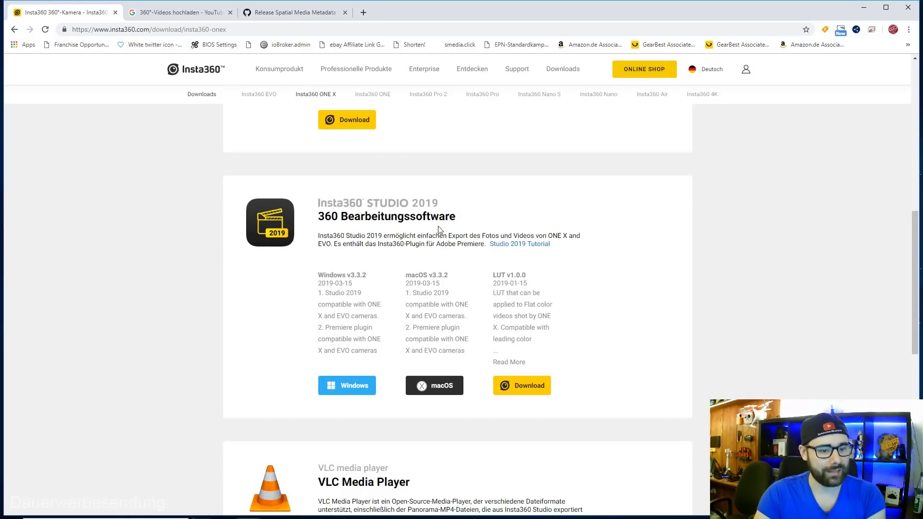
Step: Read the Insta360 Studio 2019 download entry and its Windows and macOS version notes
drag(317, 278, 348, 273)
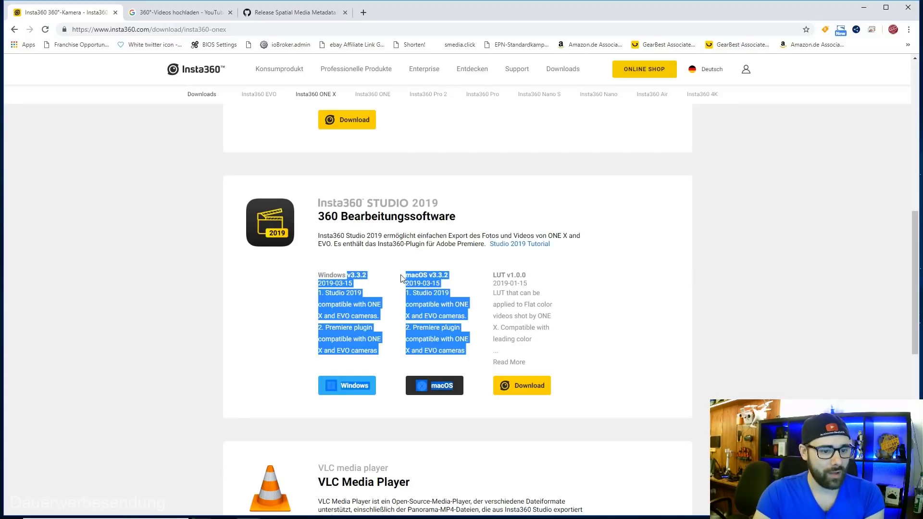
click(423, 276)
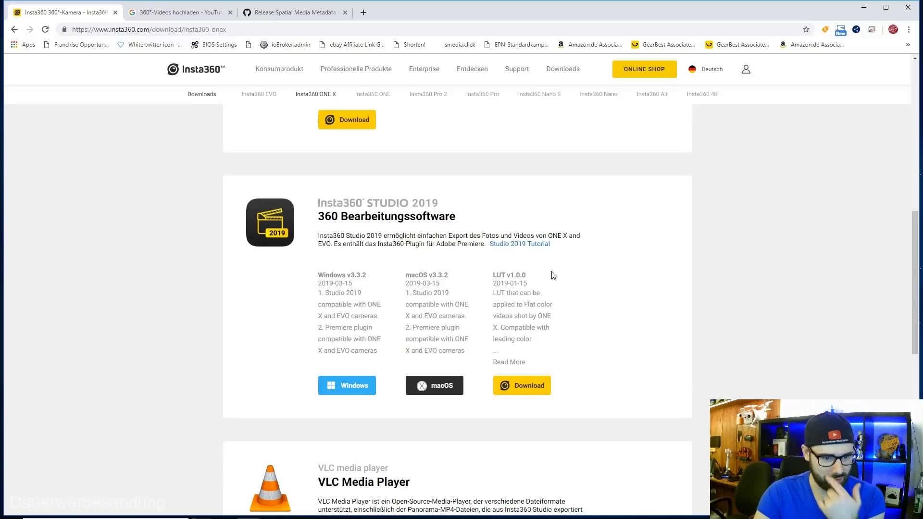
scroll(553, 317, down, 1)
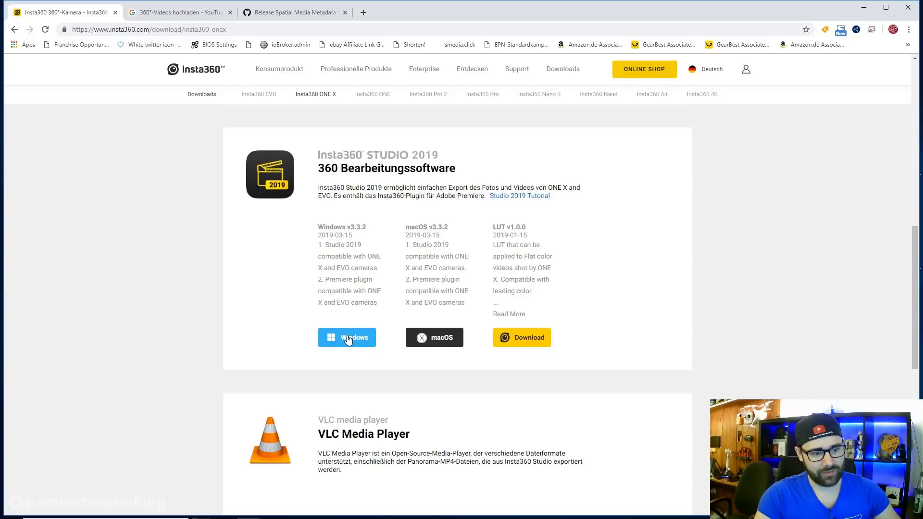
Step: Launch Insta360 Studio 2019 from the desktop, then minimize it once its empty workspace appears
click(864, 6)
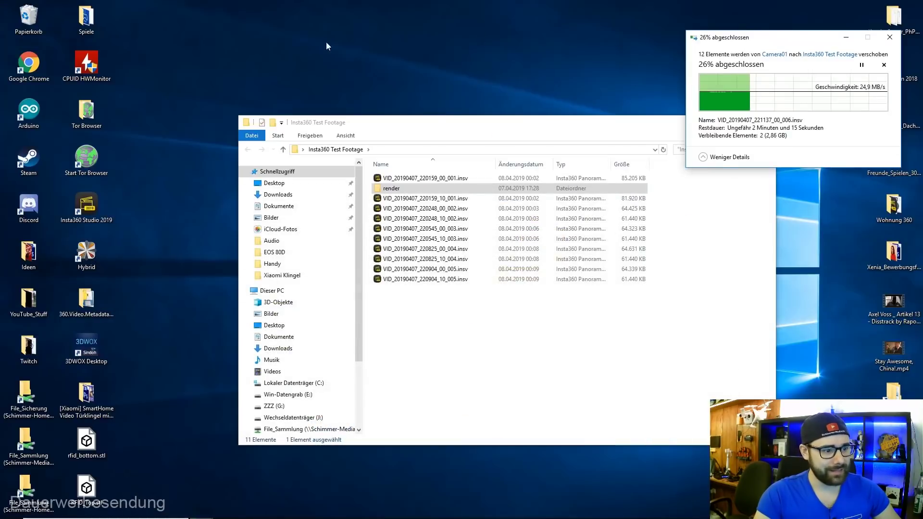
double_click(94, 211)
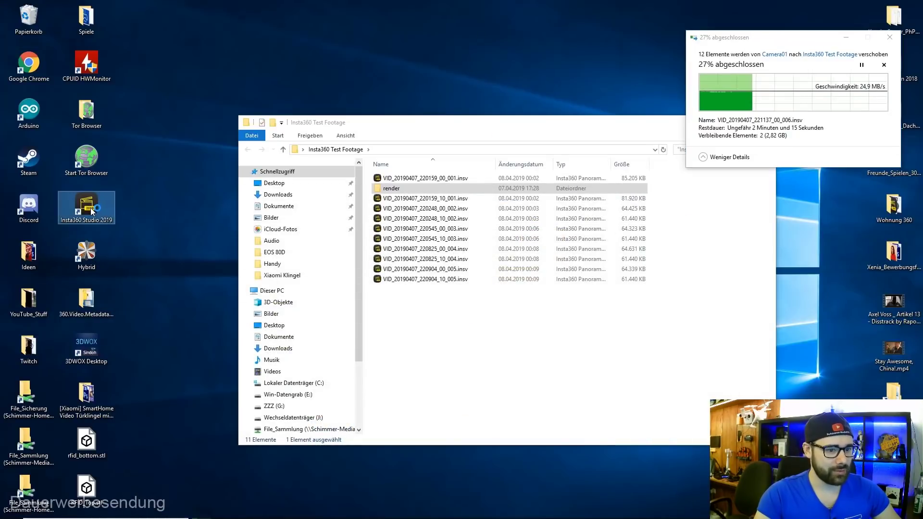
click(143, 220)
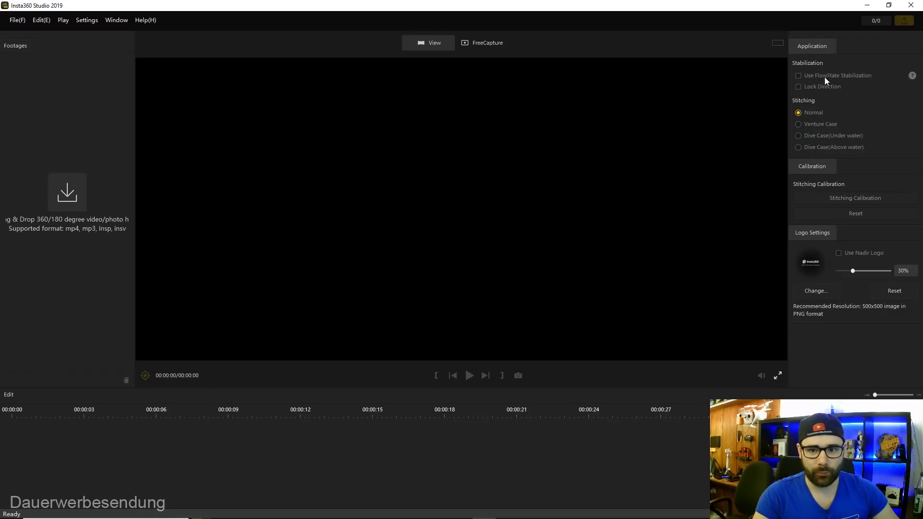
click(861, 4)
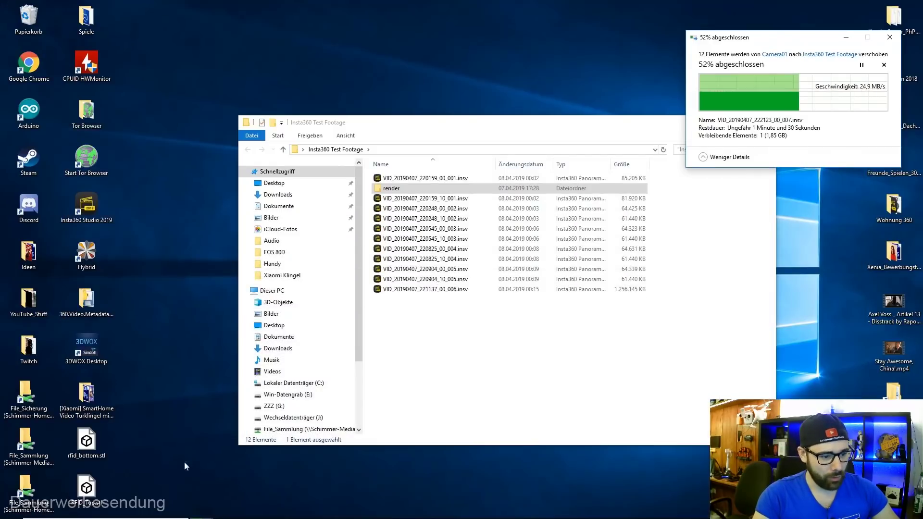
Step: Restore the Insta360 Studio 2019 download page from the browser's taskbar preview
mouse_move(248, 509)
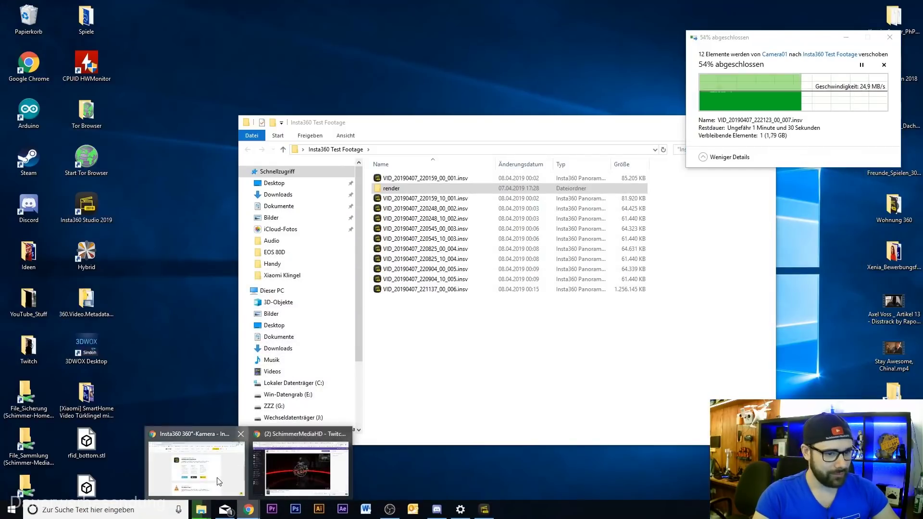
click(219, 482)
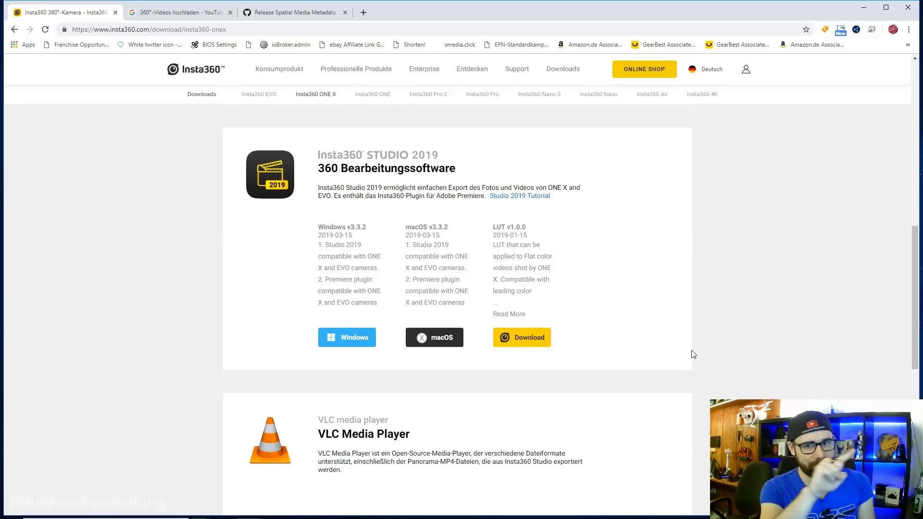
Step: Go to smedia.click/YouTube and open the Insta360 One X review video from the channel
click(364, 12)
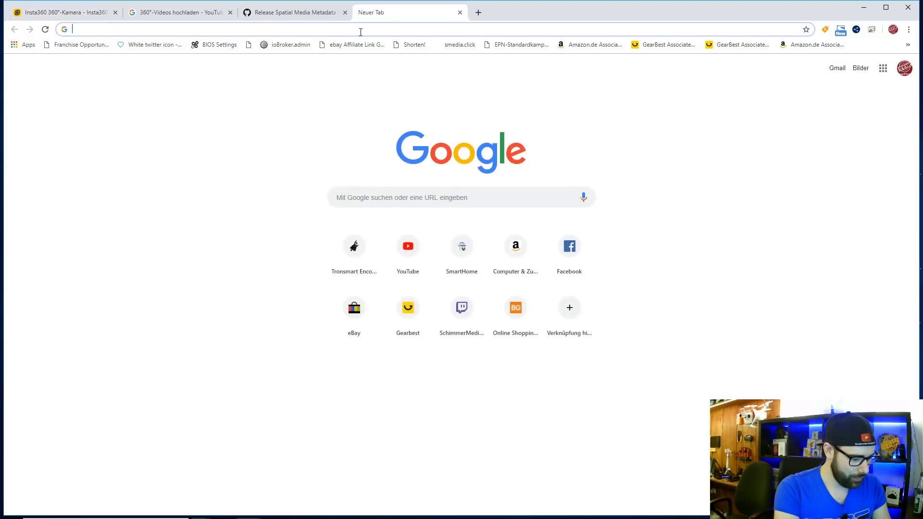
text(smedia.click/Yoz)
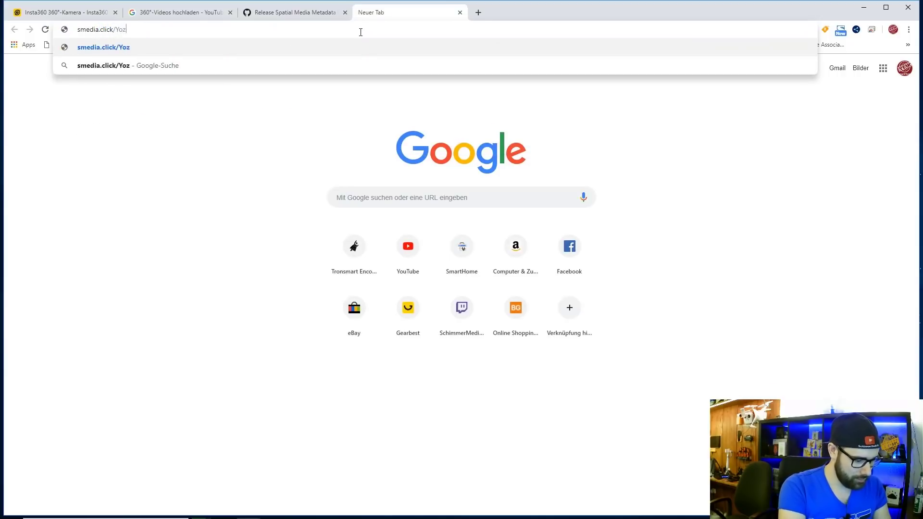
key(BackSpace)
text(uTube)
key(Return)
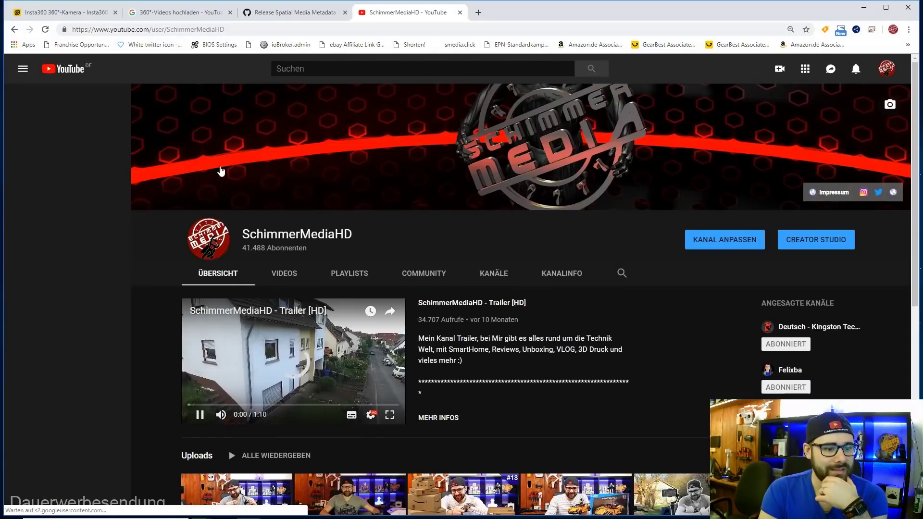
click(311, 360)
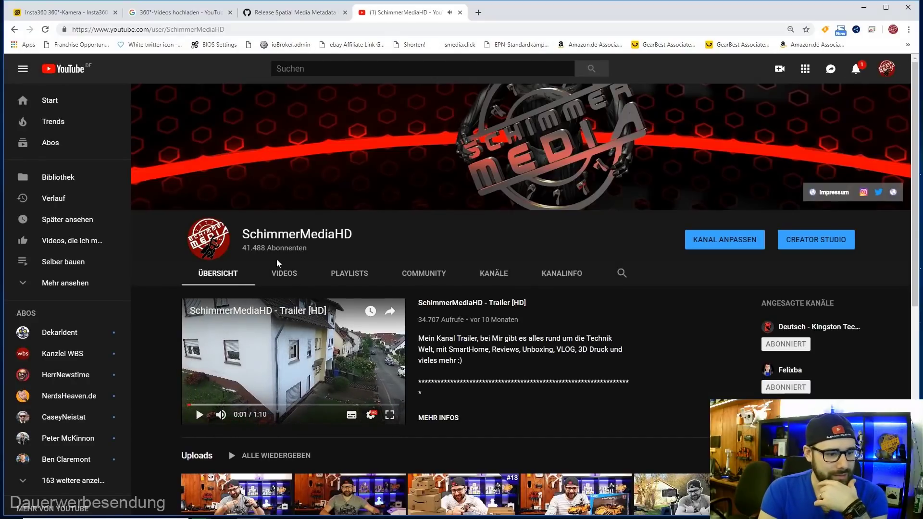
click(284, 274)
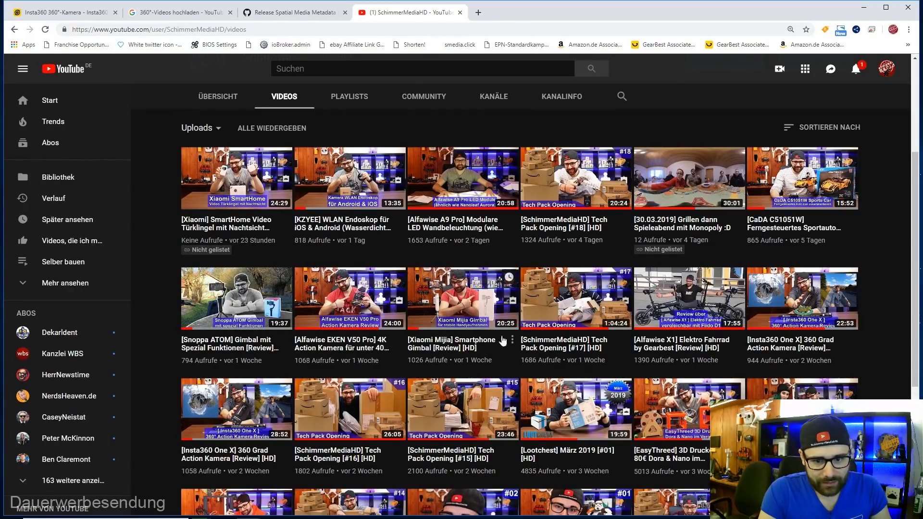
click(794, 298)
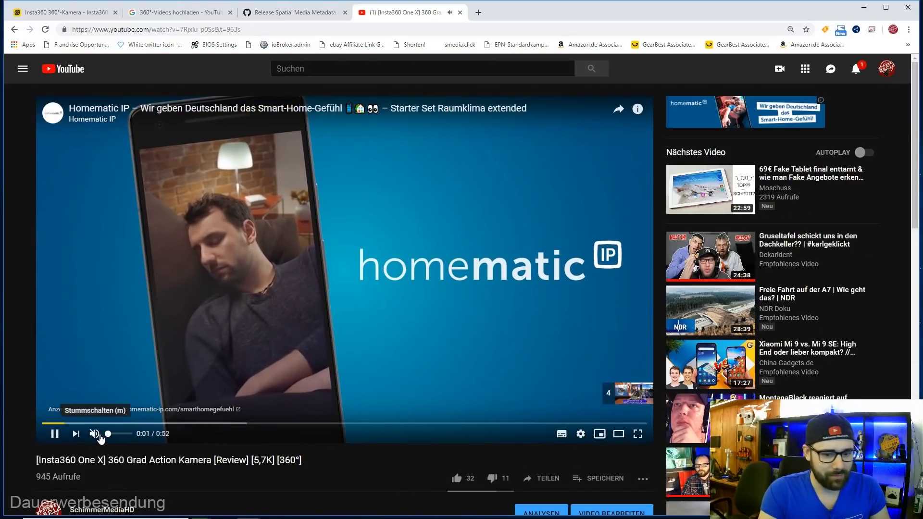
Step: Skip the ad and set the video's playback quality to 2160s
click(618, 394)
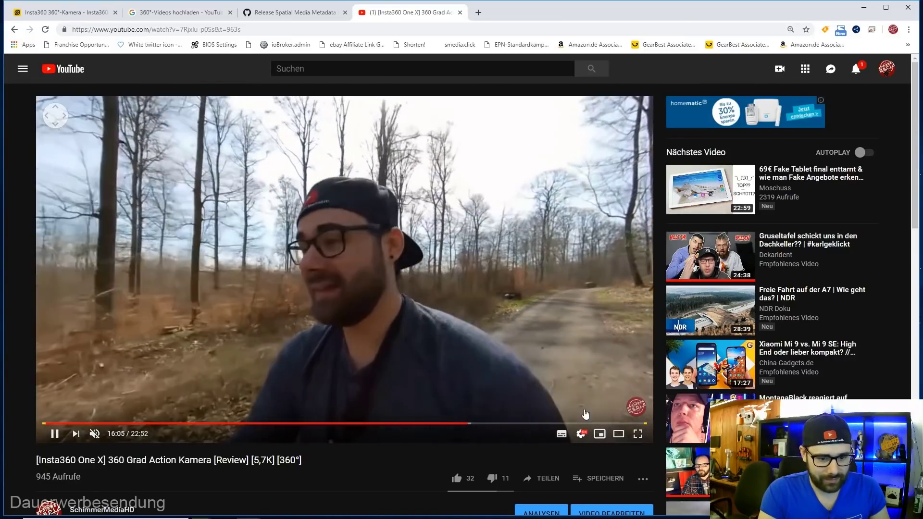
click(580, 434)
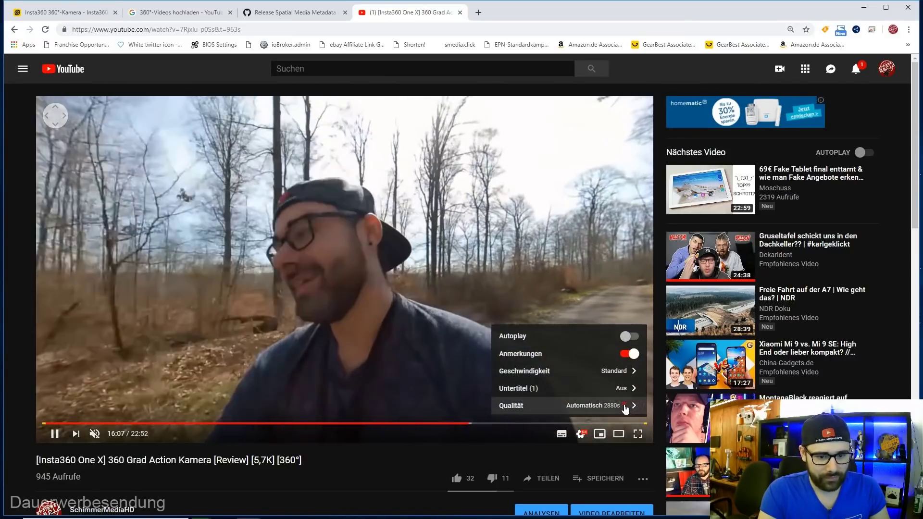
click(620, 406)
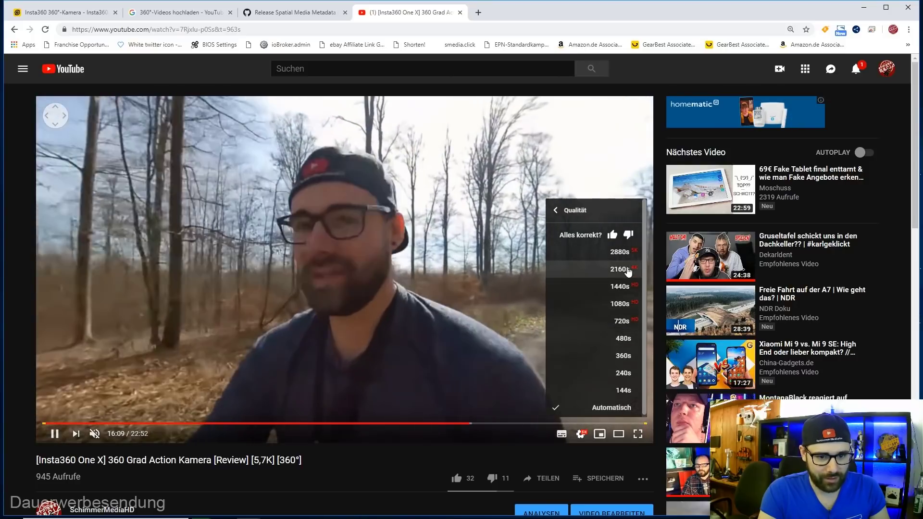
click(627, 267)
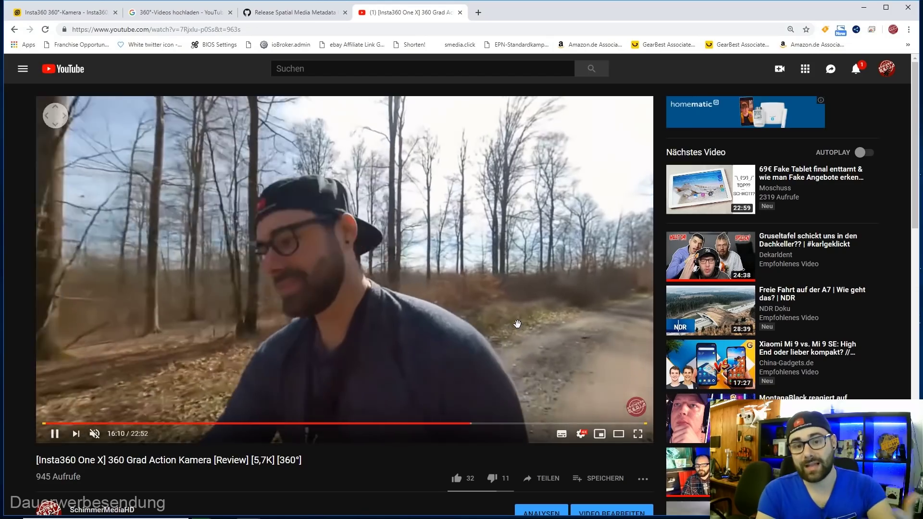
Step: Look around the 360° scene toward the forest path and leafy ground, then pause
mouse_move(404, 331)
mouse_down()
mouse_move(475, 219)
mouse_move(574, 232)
mouse_move(120, 226)
mouse_up()
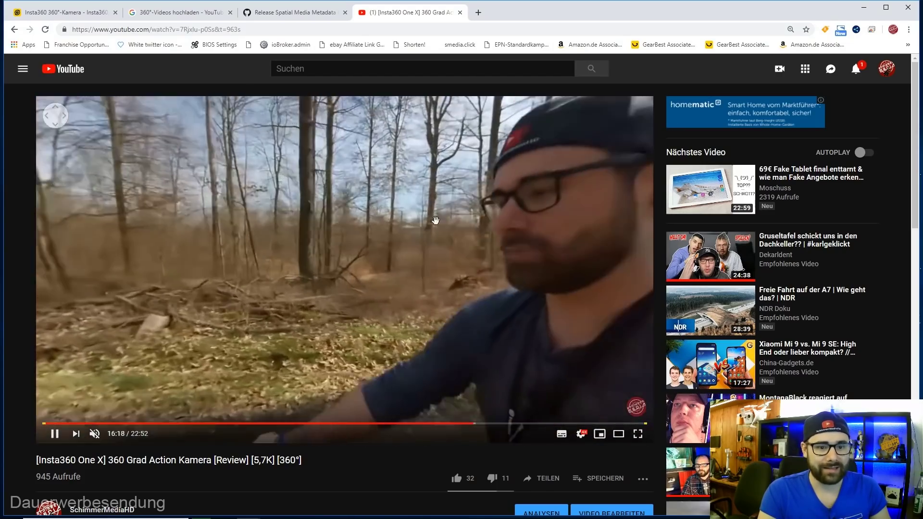
drag(435, 221, 223, 224)
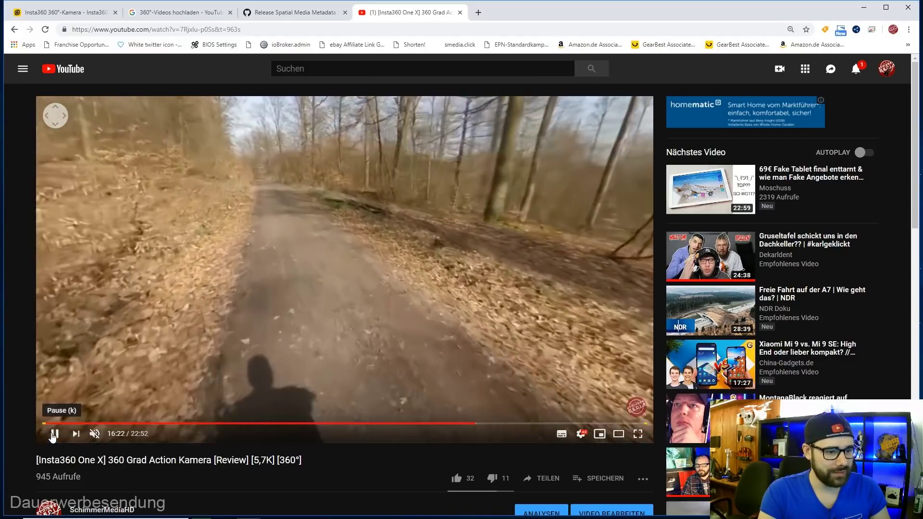
click(53, 433)
key(alt+Tab)
Step: Close the review video tab and the footage folder, showing the '360°-Videos hochladen' help article
click(460, 13)
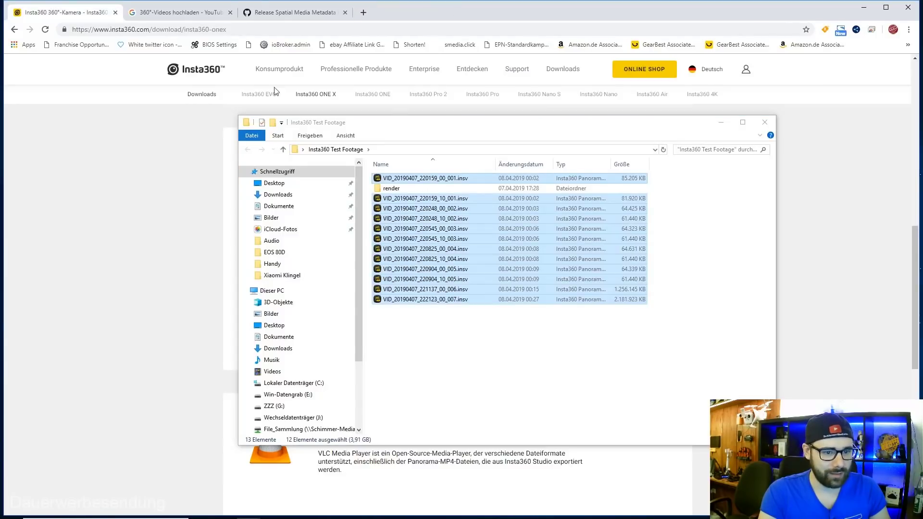
click(765, 122)
click(166, 13)
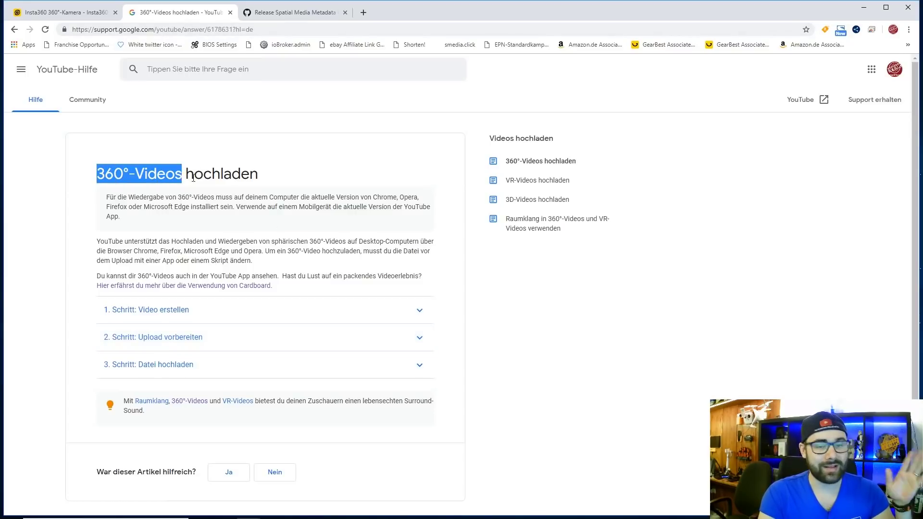
Step: Expand '2. Schritt: Upload vorbereiten' to read the eight 360 Video Metadata app steps
drag(104, 169, 283, 190)
click(334, 183)
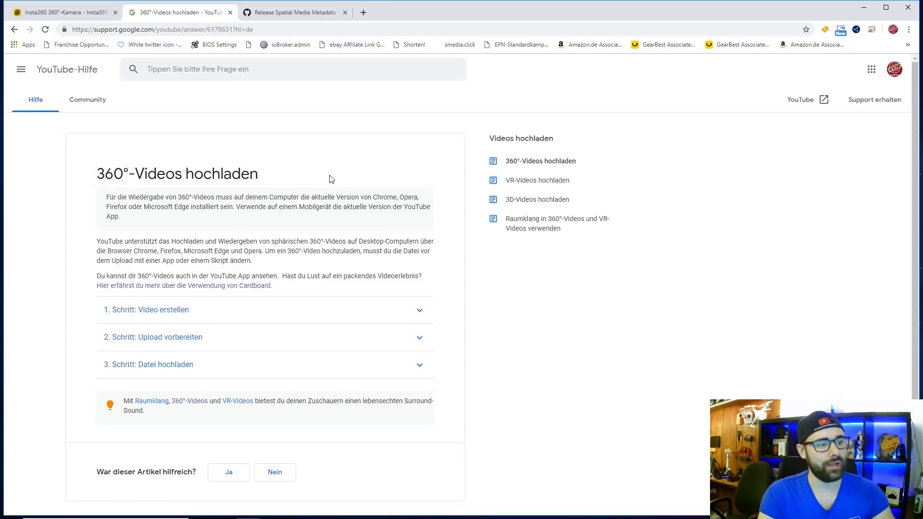
drag(114, 198, 413, 267)
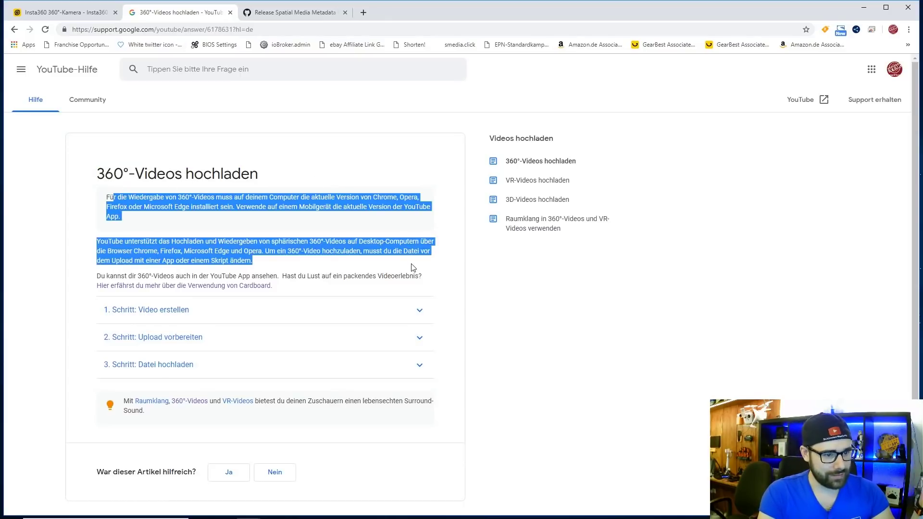
click(144, 271)
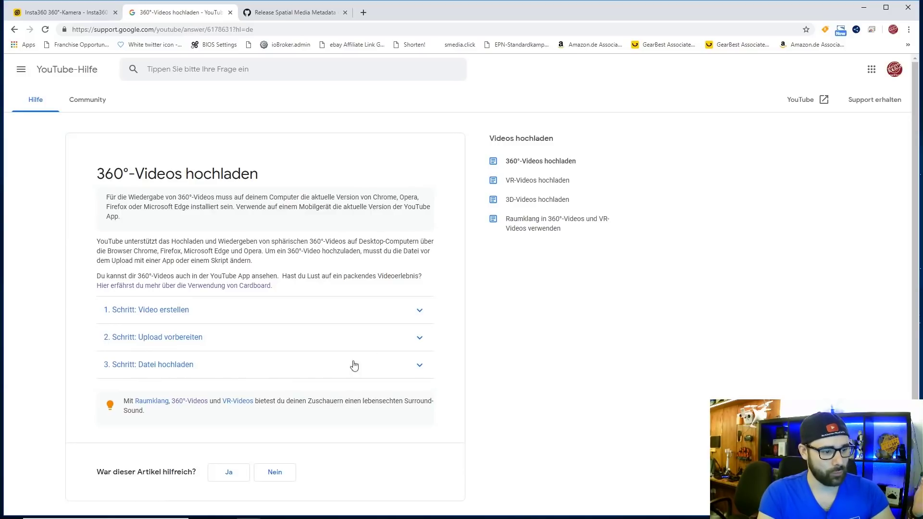
click(388, 343)
scroll(287, 294, down, 3)
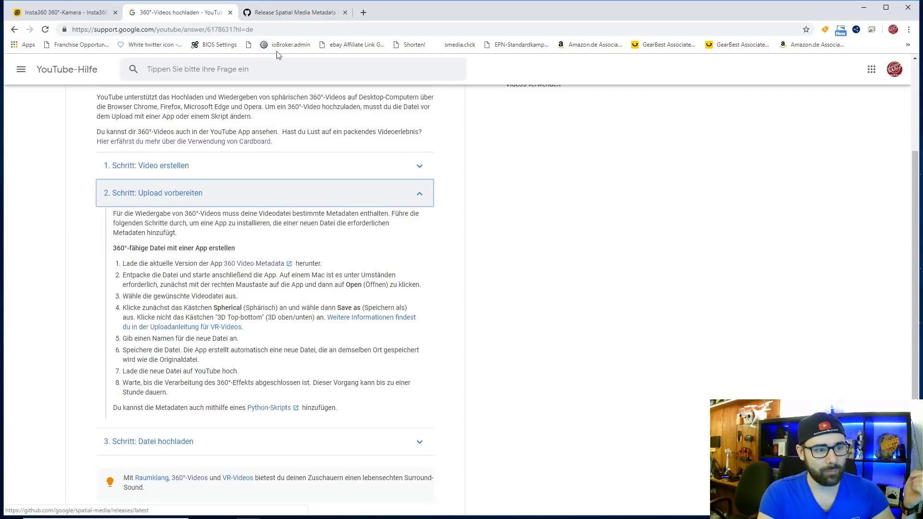
Step: Scroll the spatial-media v2.1 release page down to its Assets downloads, then minimize the browser
click(278, 14)
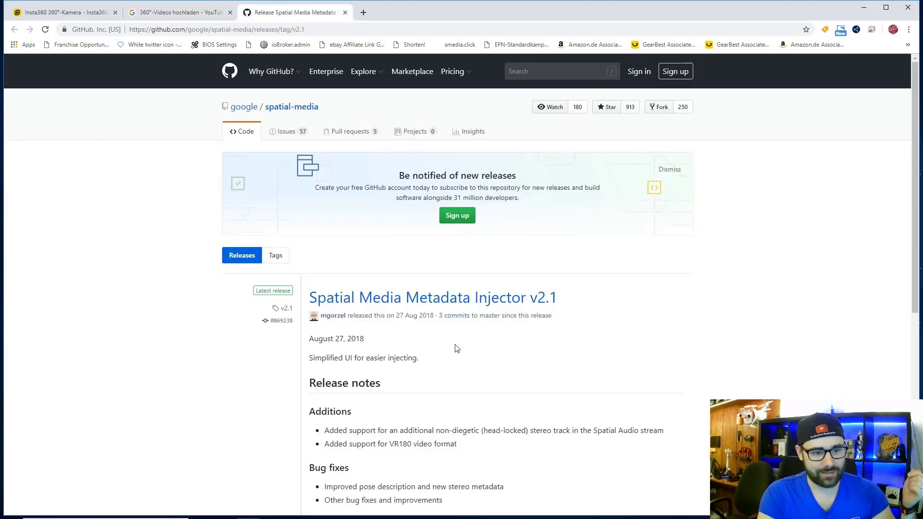
scroll(457, 349, down, 2)
scroll(461, 159, up, 2)
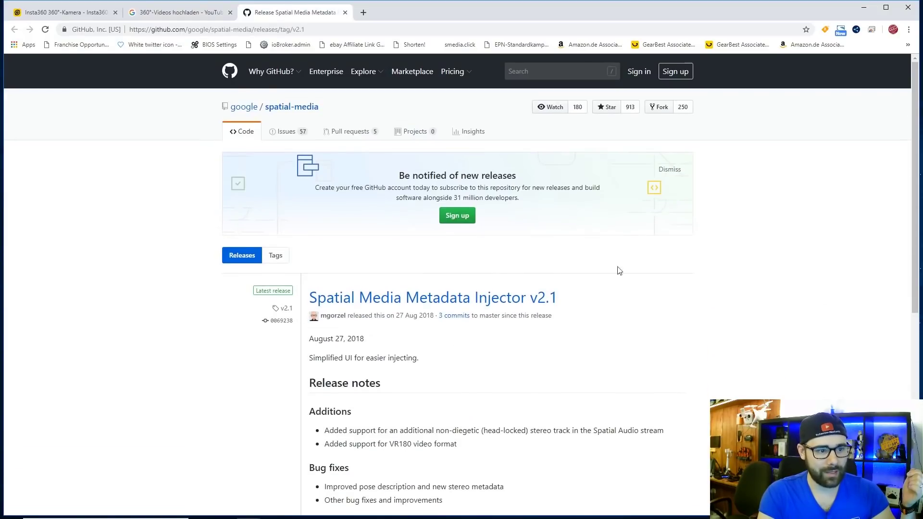
scroll(619, 276, down, 4)
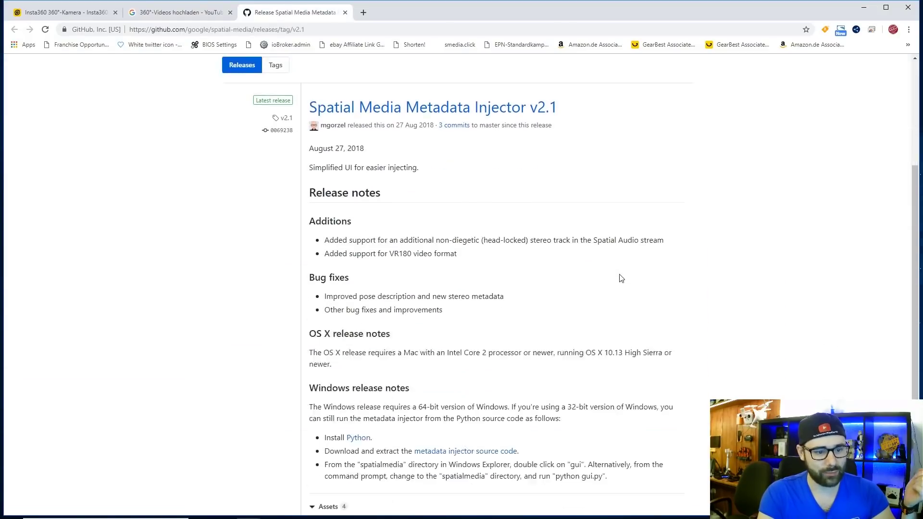
scroll(612, 269, down, 3)
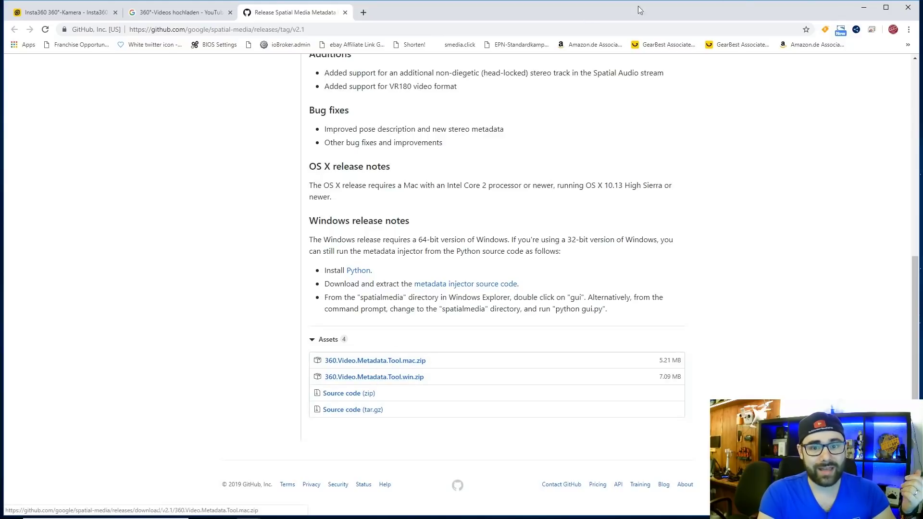
click(864, 7)
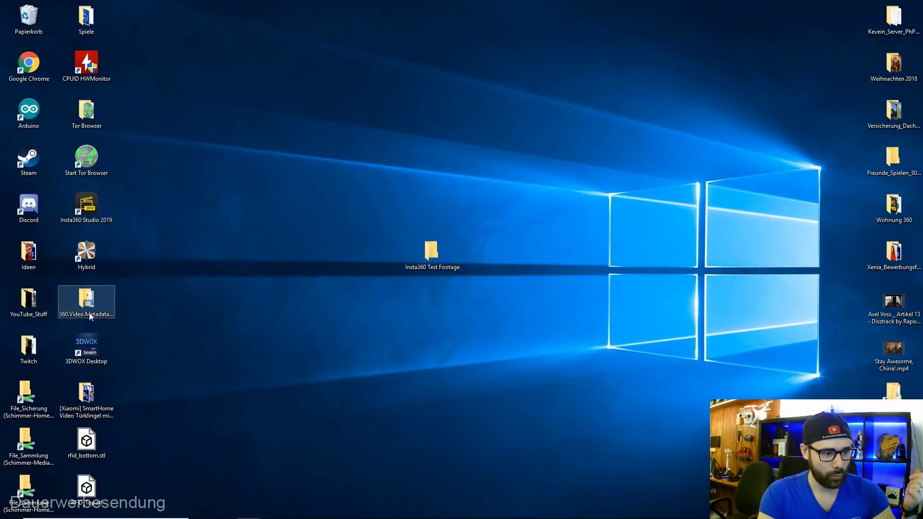
Step: Run and close Spatial Media Metadata Injector.exe, then move Insta360 Test Footage up the desktop
double_click(84, 295)
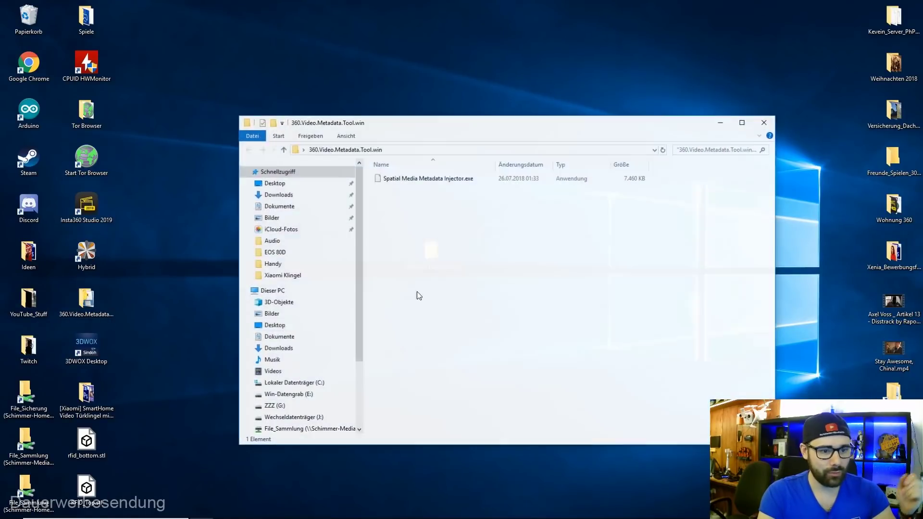
click(407, 181)
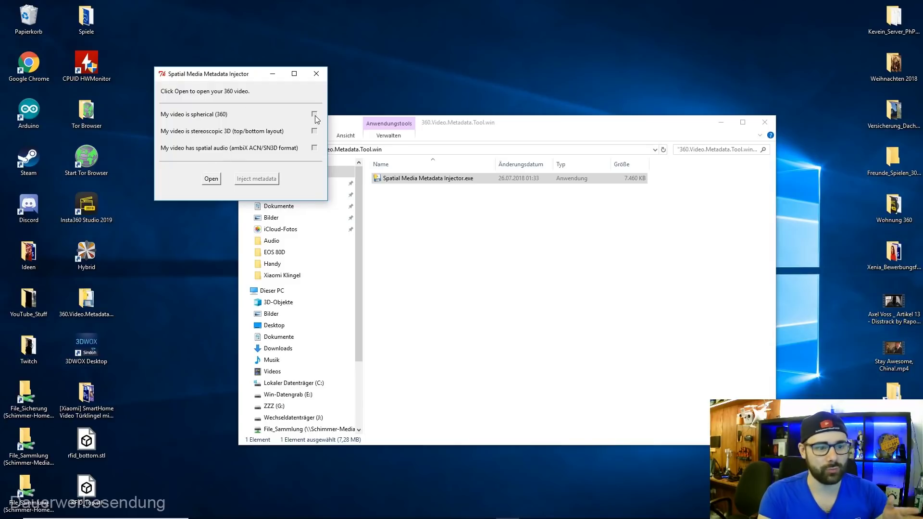
click(321, 76)
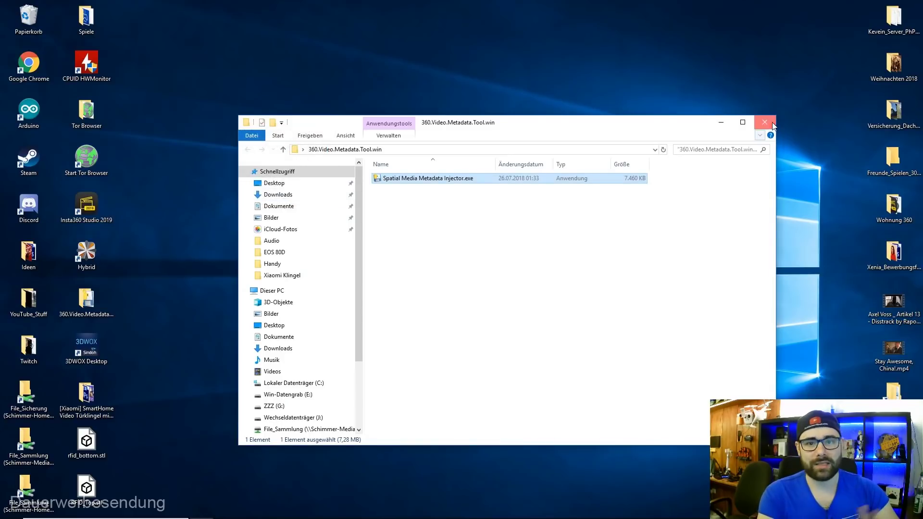
click(766, 123)
drag(430, 251, 407, 120)
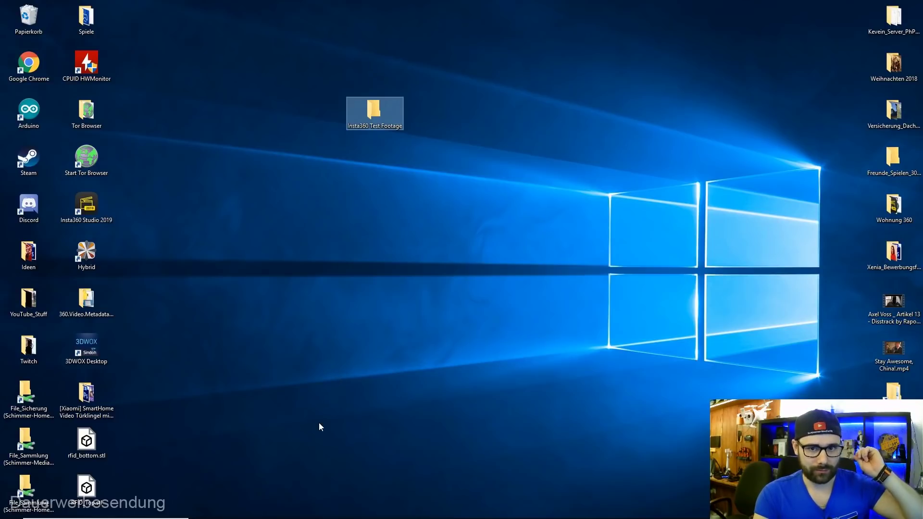
Step: Open the Insta360 Test Footage folder, move its window aside and close Insta360 Studio
mouse_move(323, 517)
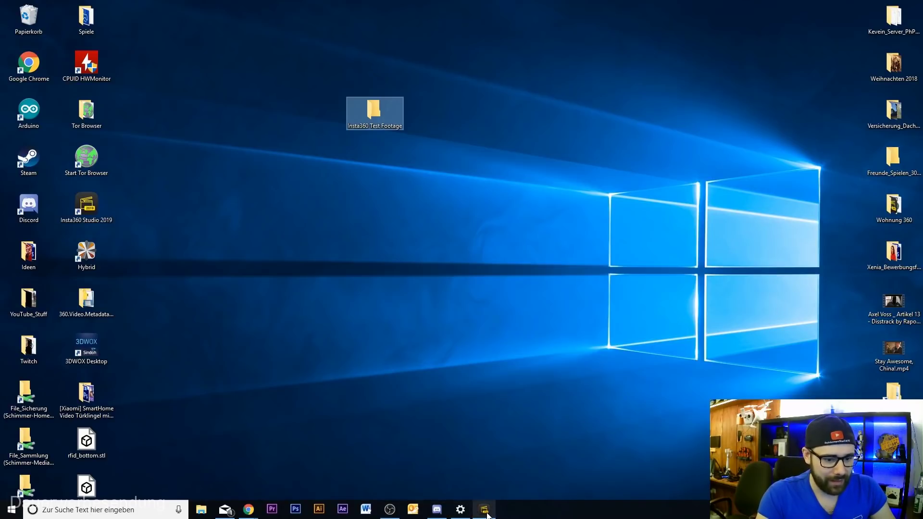
mouse_move(484, 510)
double_click(375, 109)
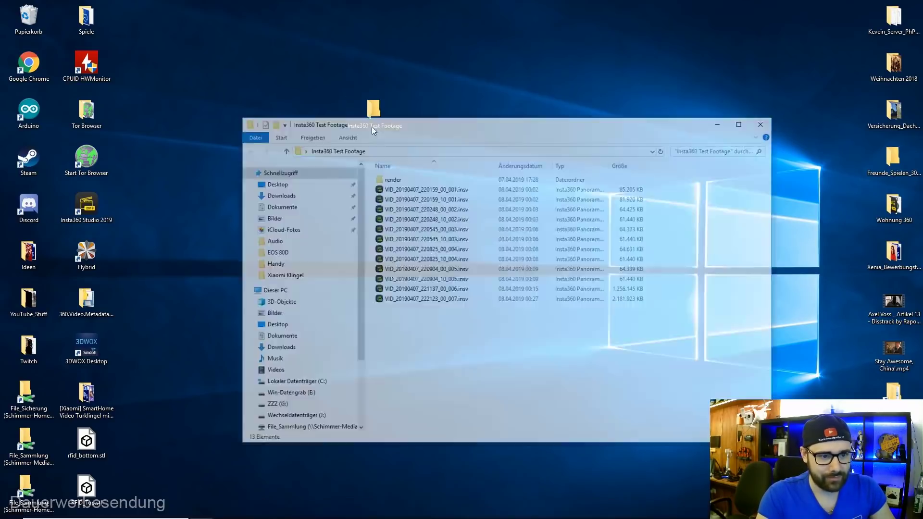
mouse_move(381, 109)
mouse_down()
mouse_move(744, 108)
mouse_move(839, 14)
mouse_up()
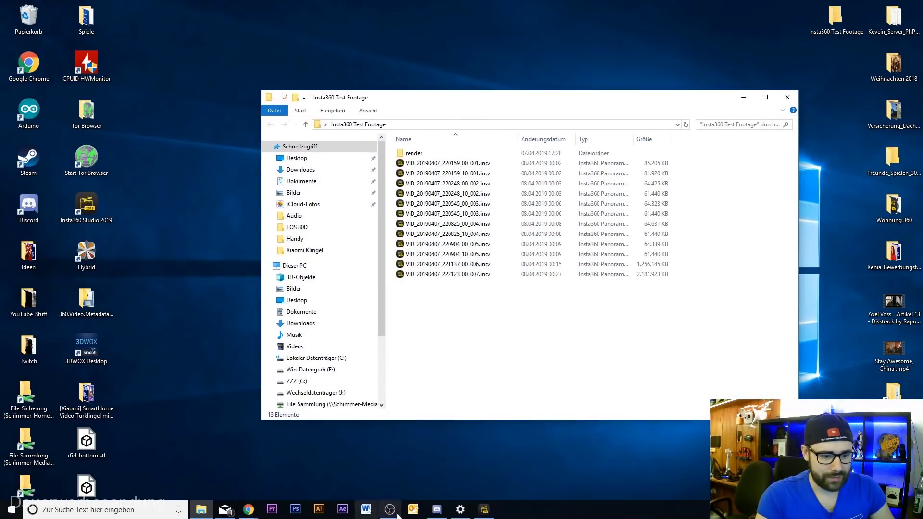
click(490, 511)
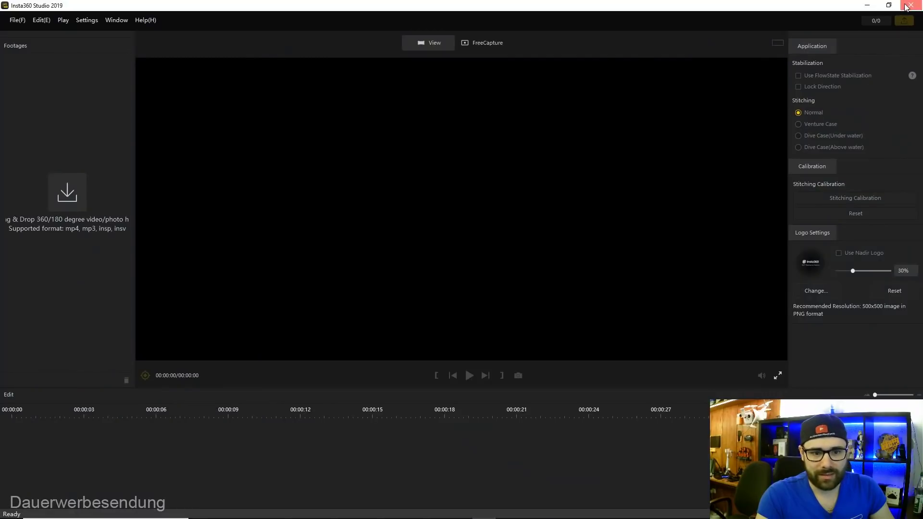
click(910, 6)
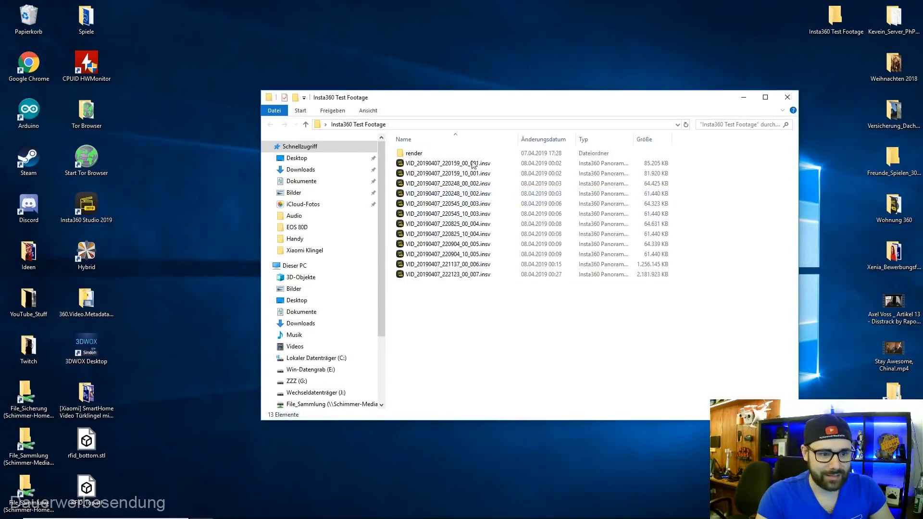
Step: Open VID_20190407_221137_00_006.insv in Insta360 Studio instead of clip 001
double_click(437, 166)
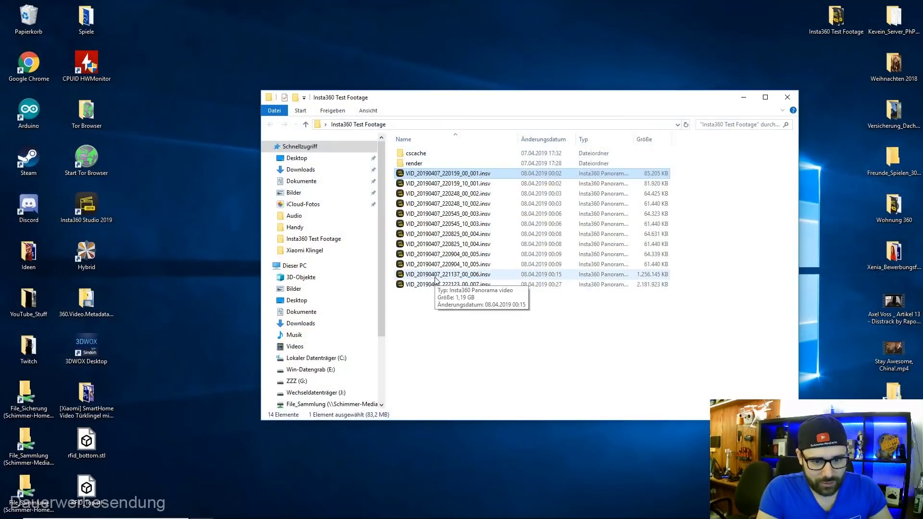
click(435, 278)
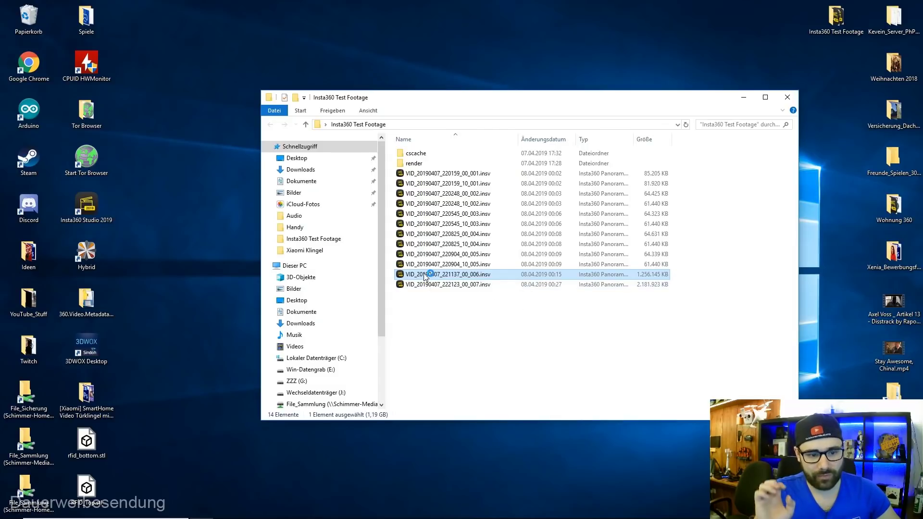
double_click(425, 278)
Step: Reopen clip 006, try FreeCapture reframing by panning the preview, then return to the 2:1 panorama
double_click(425, 275)
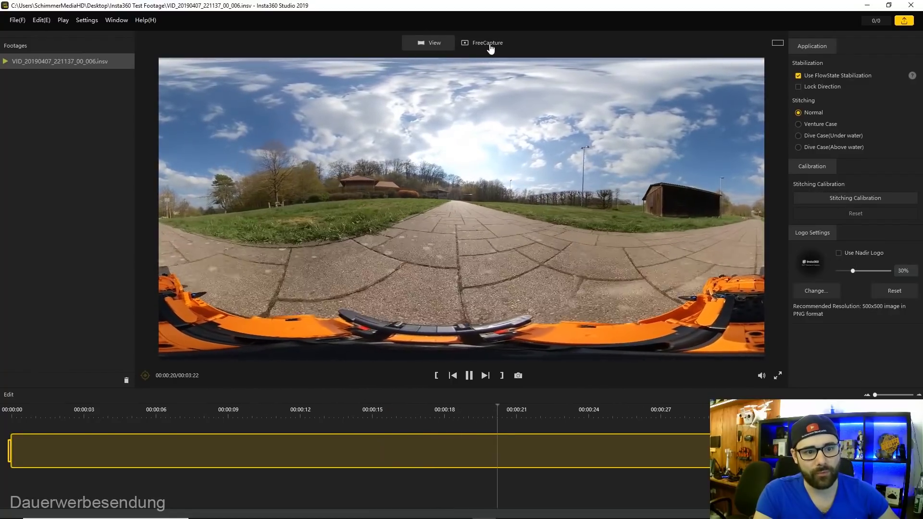
click(488, 43)
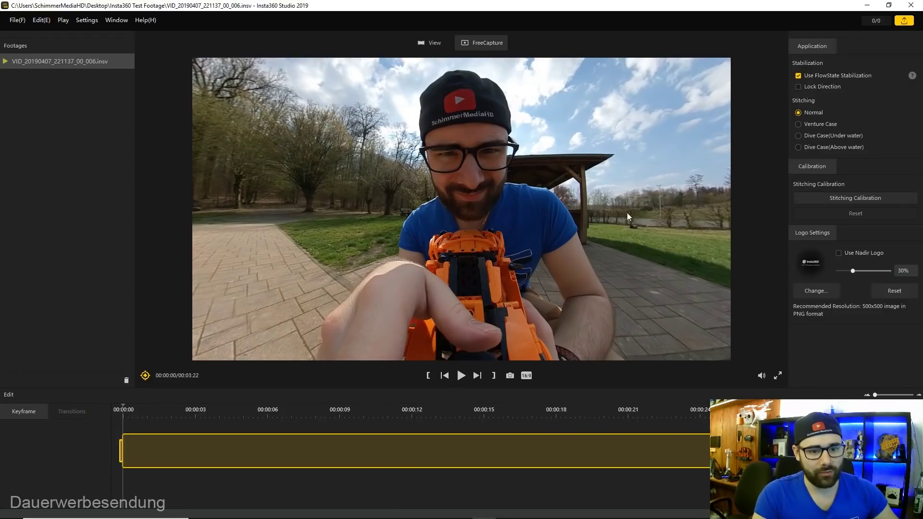
mouse_move(590, 200)
mouse_down()
mouse_move(486, 293)
mouse_move(339, 261)
mouse_move(448, 131)
mouse_move(711, 161)
mouse_move(601, 168)
mouse_move(460, 67)
mouse_move(633, 151)
mouse_move(299, 190)
mouse_move(307, 190)
mouse_move(285, 324)
mouse_move(479, 134)
mouse_move(471, 172)
mouse_move(481, 213)
mouse_up()
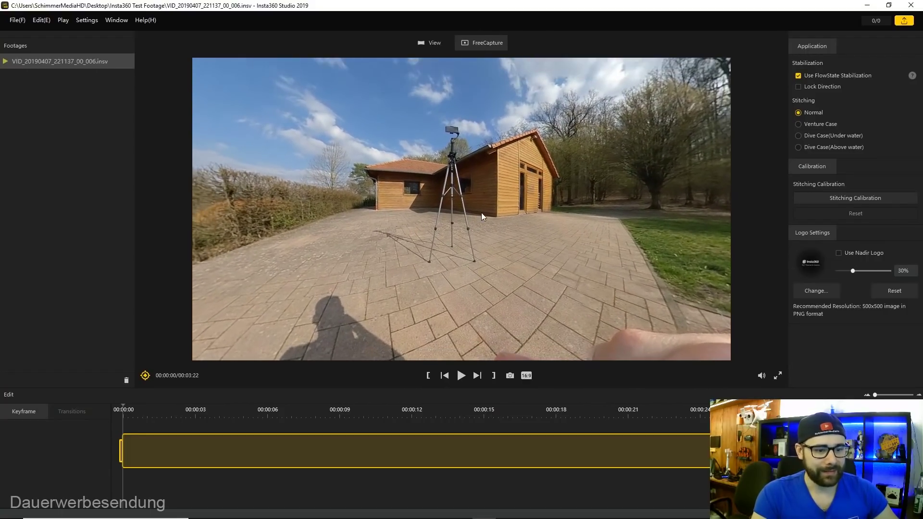
mouse_move(416, 224)
mouse_down()
mouse_move(435, 213)
mouse_move(543, 209)
mouse_move(585, 222)
mouse_move(643, 265)
mouse_up()
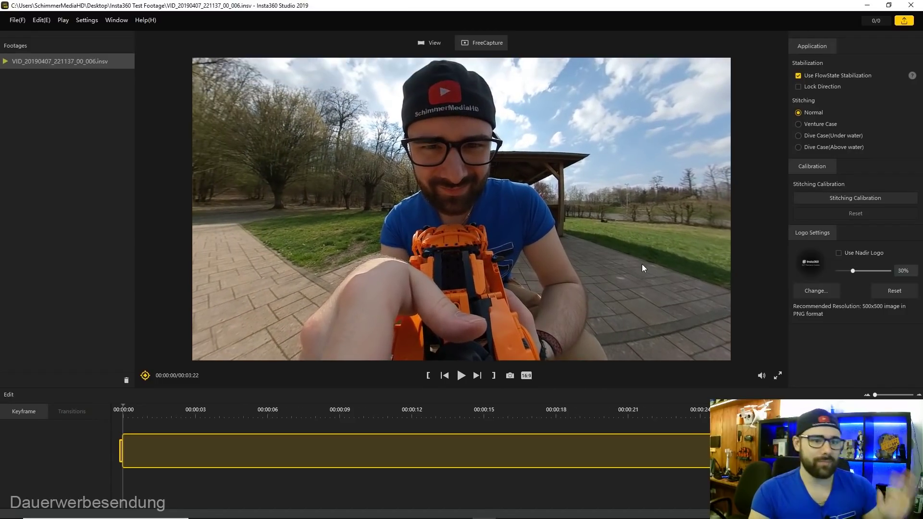
click(432, 46)
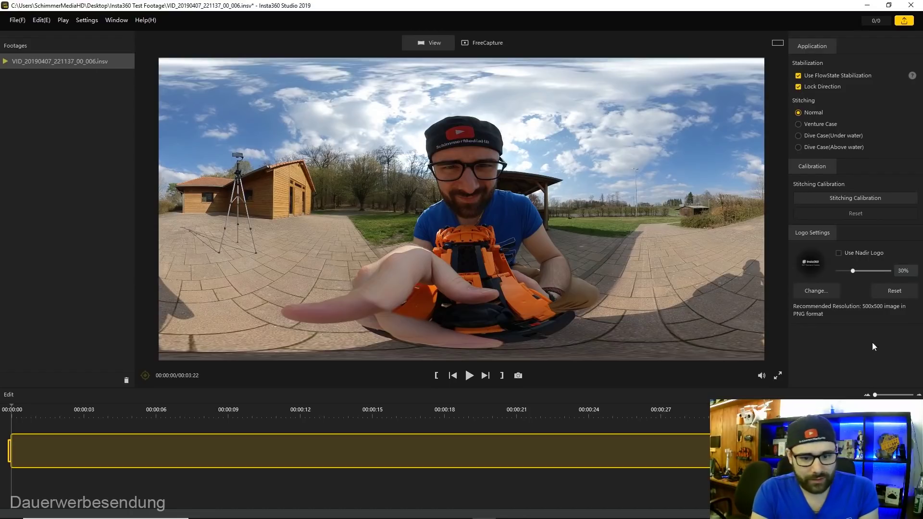
Step: Start File > Export, saving the unsaved project changes when asked
click(19, 22)
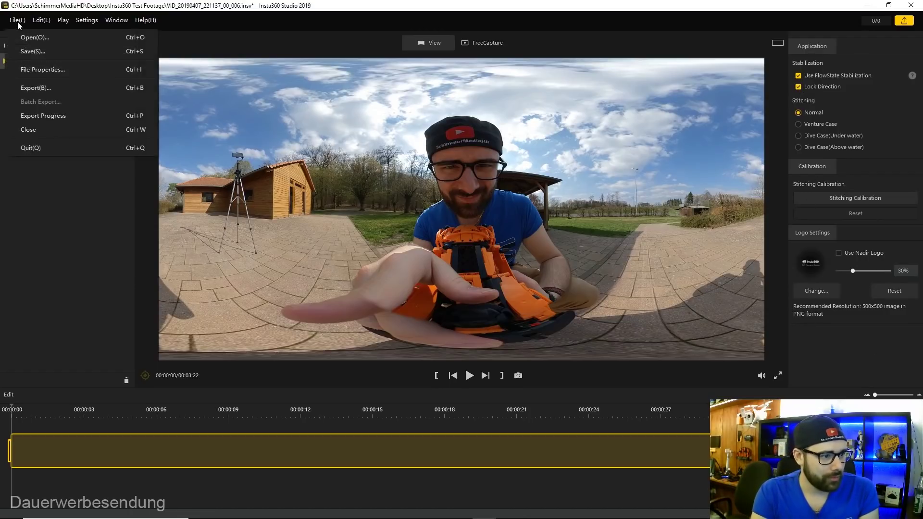
click(53, 119)
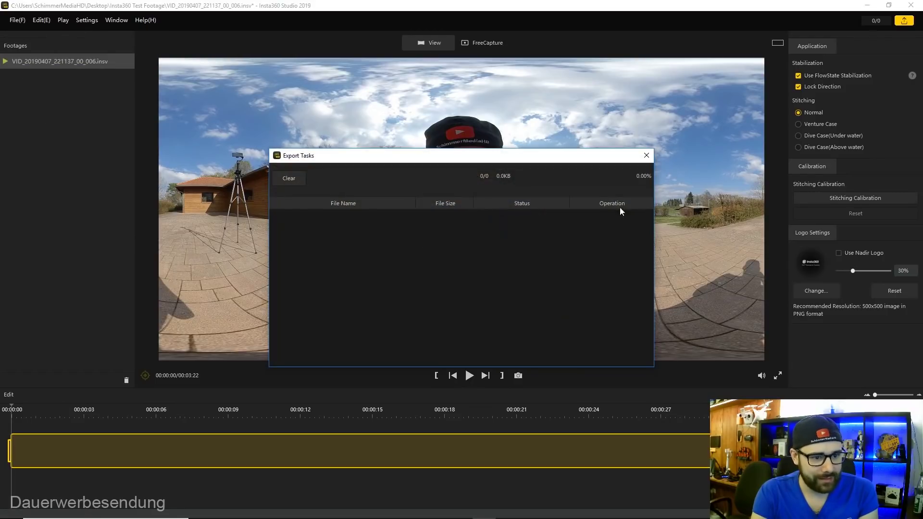
click(647, 156)
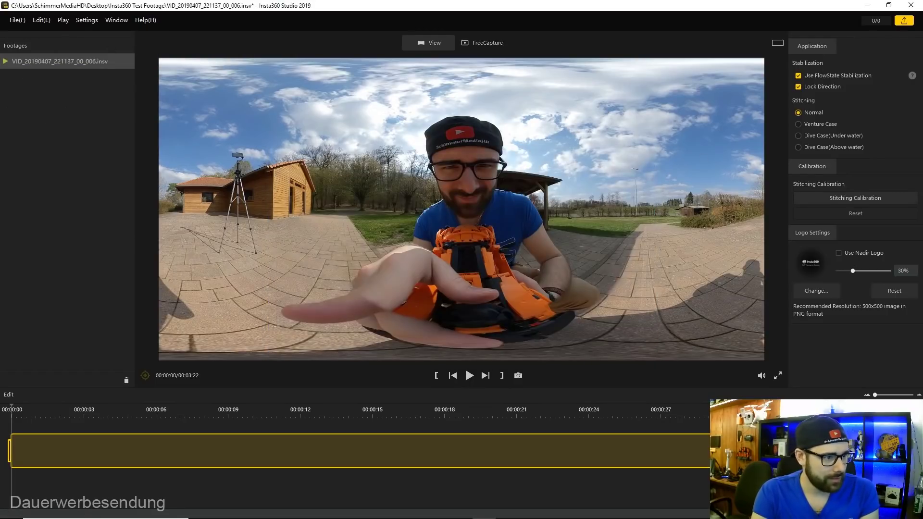
click(17, 19)
click(59, 86)
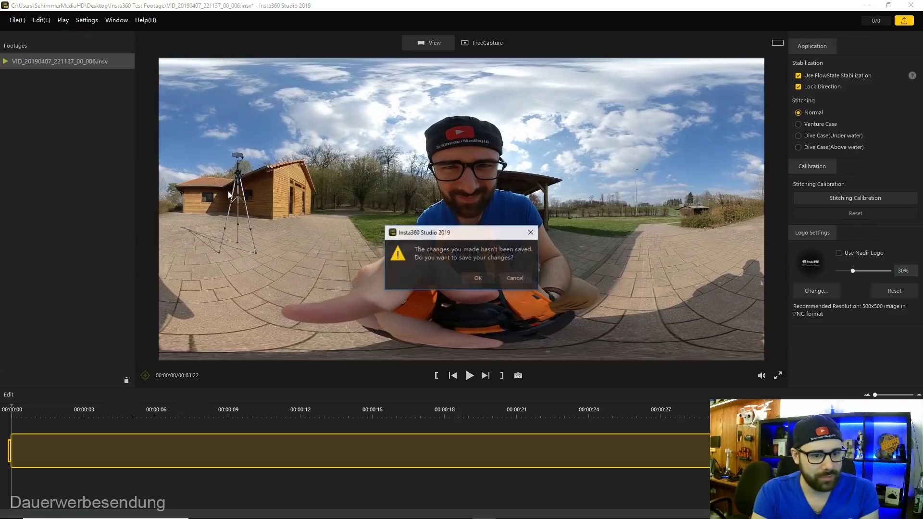
click(471, 278)
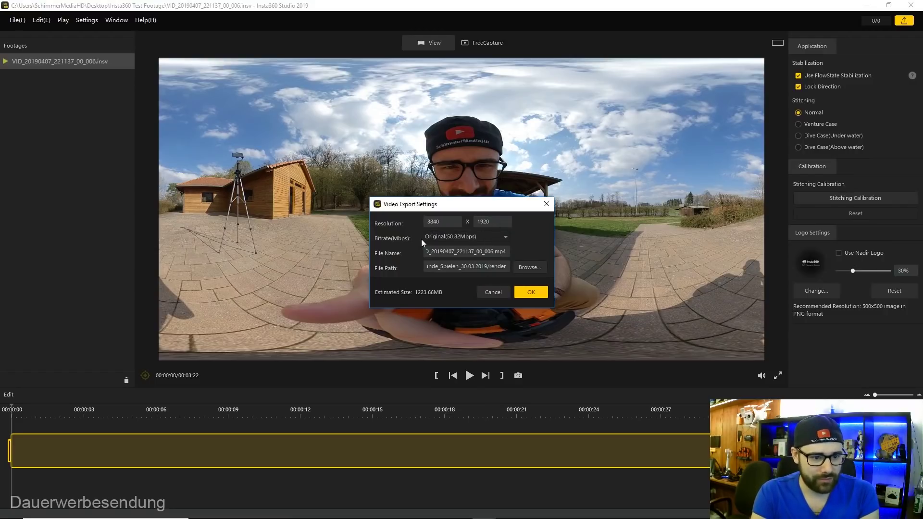
Step: Set the export bitrate to Superb (150Mbps) and the output folder to Desktop
click(505, 236)
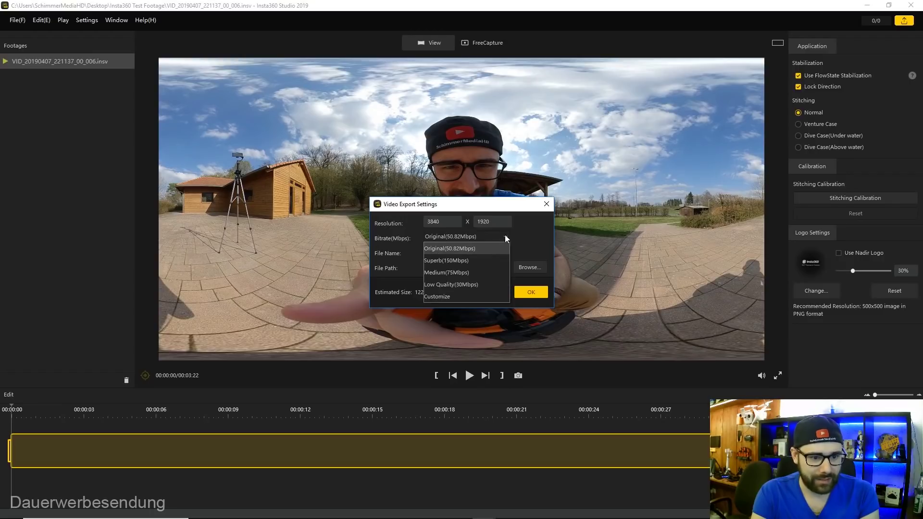
click(458, 260)
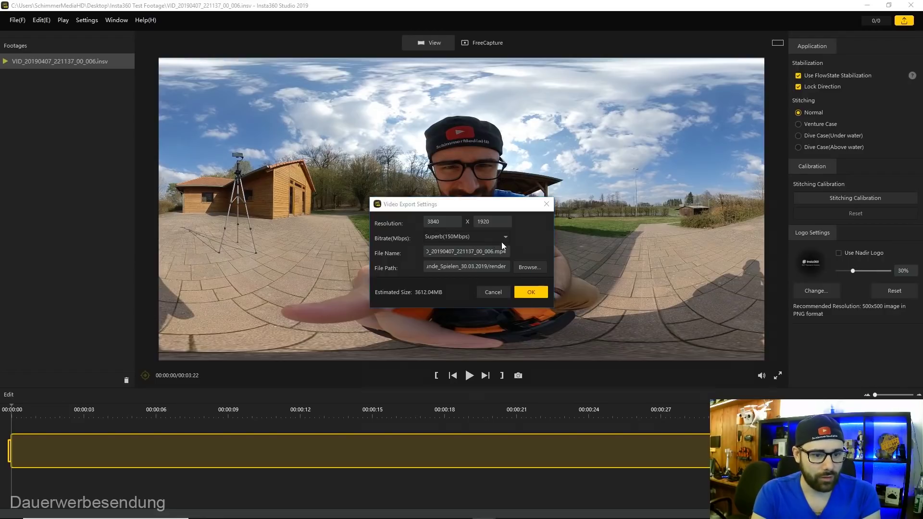
click(529, 268)
scroll(413, 289, up, 2)
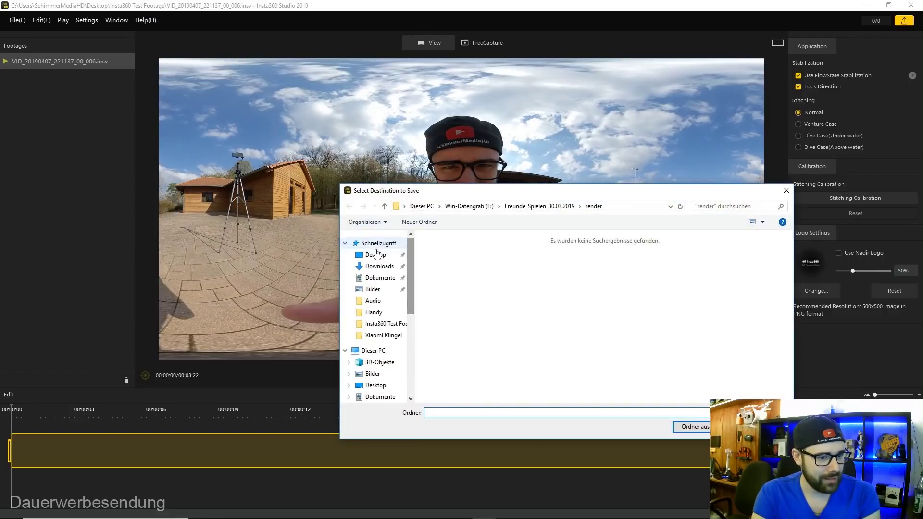
click(370, 247)
click(692, 427)
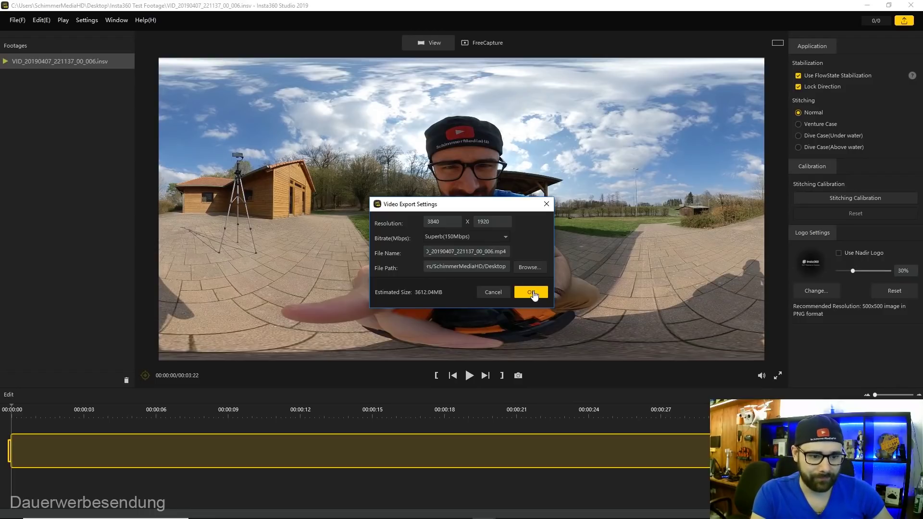
Step: Start the 3840×1920 MP4 export and wait until the 3.48GB file finishes
click(533, 292)
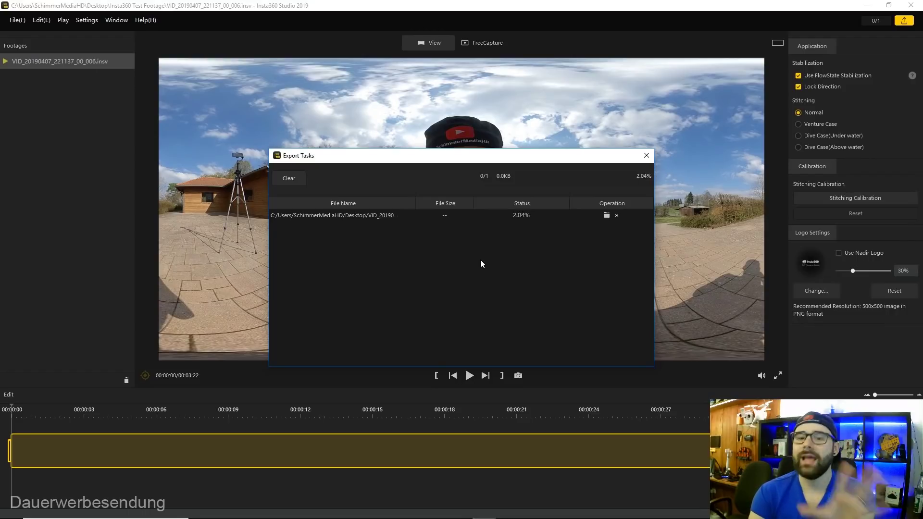
mouse_move(271, 515)
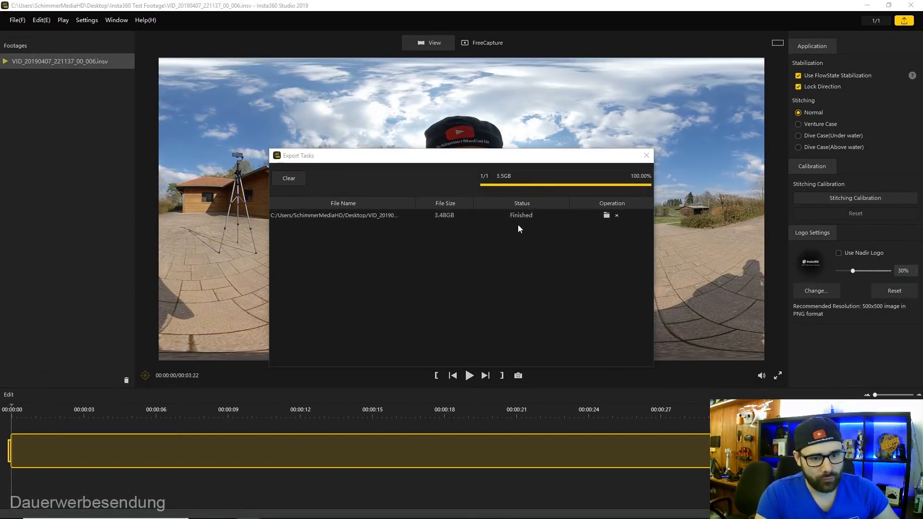
Step: Play VID_20190407_221137_00_006.mp4 from the Desktop folder maximized and drag to look down and left
click(606, 215)
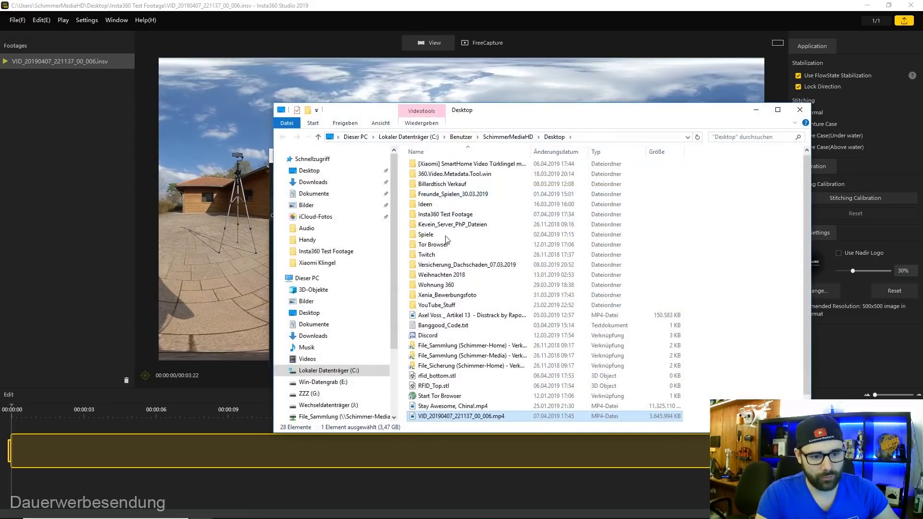
double_click(450, 416)
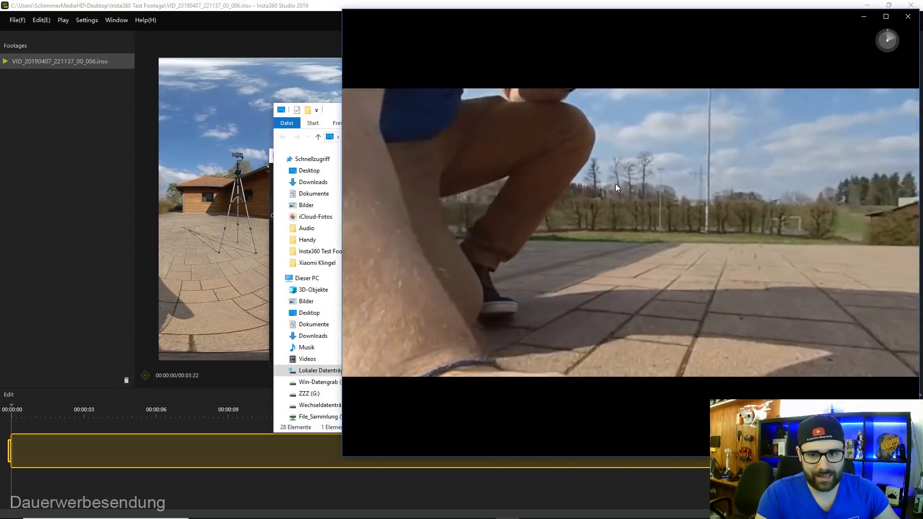
click(887, 20)
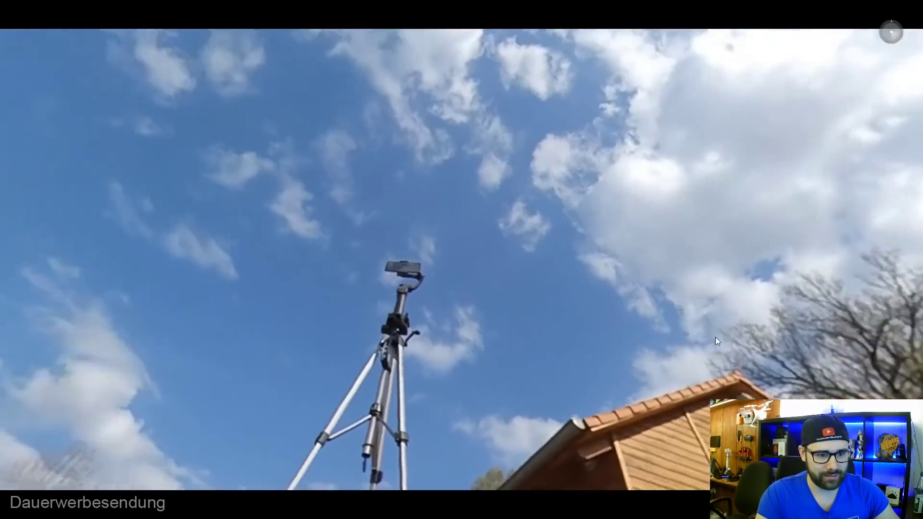
mouse_move(715, 342)
mouse_down()
mouse_move(520, 181)
mouse_move(578, 206)
mouse_move(348, 197)
mouse_move(283, 237)
mouse_move(664, 265)
mouse_move(565, 237)
mouse_move(638, 248)
mouse_move(387, 220)
mouse_move(455, 241)
mouse_move(529, 221)
mouse_move(449, 215)
mouse_move(500, 263)
mouse_move(543, 264)
mouse_move(489, 157)
mouse_move(512, 276)
mouse_move(466, 151)
mouse_move(541, 215)
mouse_move(350, 181)
mouse_move(481, 244)
mouse_move(429, 152)
mouse_move(426, 394)
mouse_move(486, 345)
mouse_move(554, 327)
mouse_move(554, 283)
mouse_move(549, 304)
mouse_move(674, 297)
mouse_move(702, 272)
mouse_move(660, 258)
mouse_move(518, 287)
mouse_move(607, 309)
mouse_up()
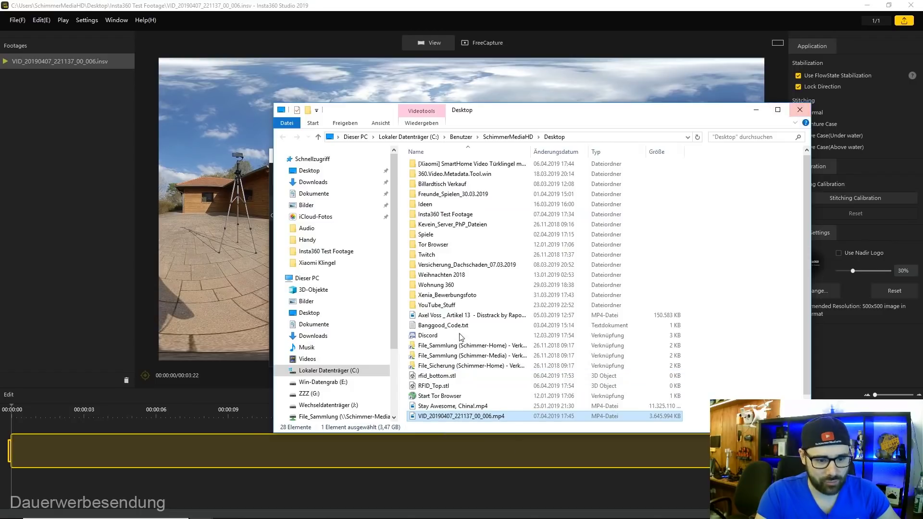
Step: Close and reopen the exported MP4 in the Filme & TV player
double_click(433, 417)
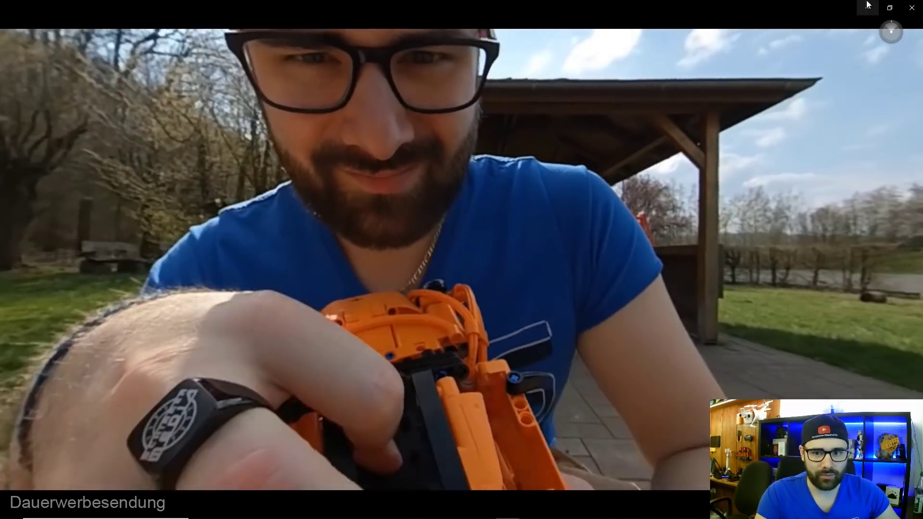
key(alt+F4)
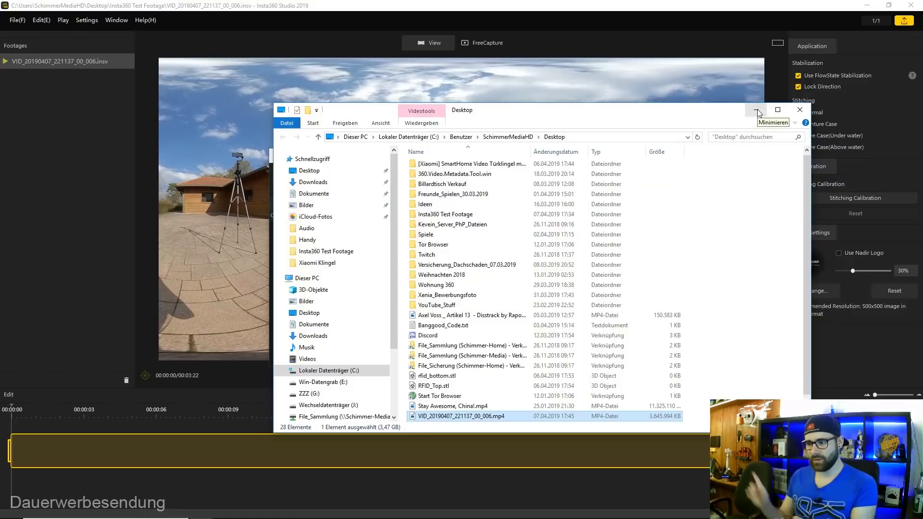
double_click(457, 417)
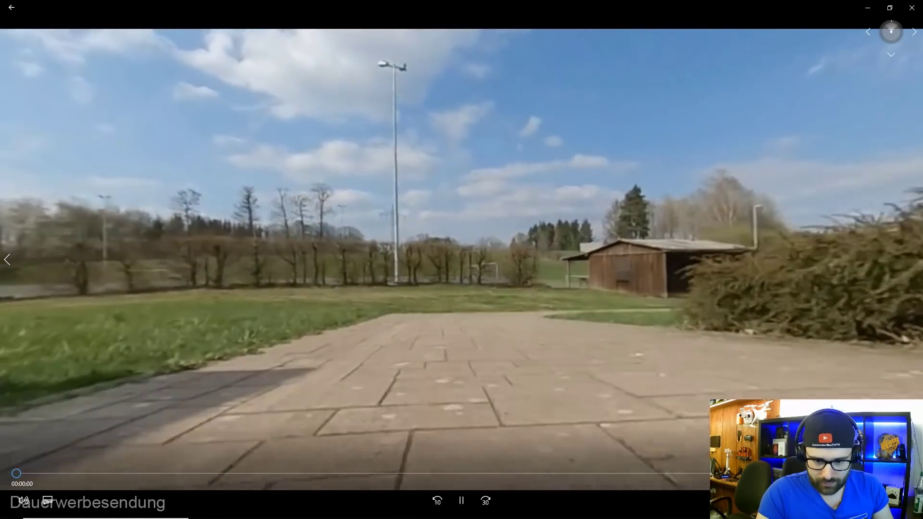
Step: Switch the Windows sound output to the AUKEY EP-B36 headphones
key(alt+Tab)
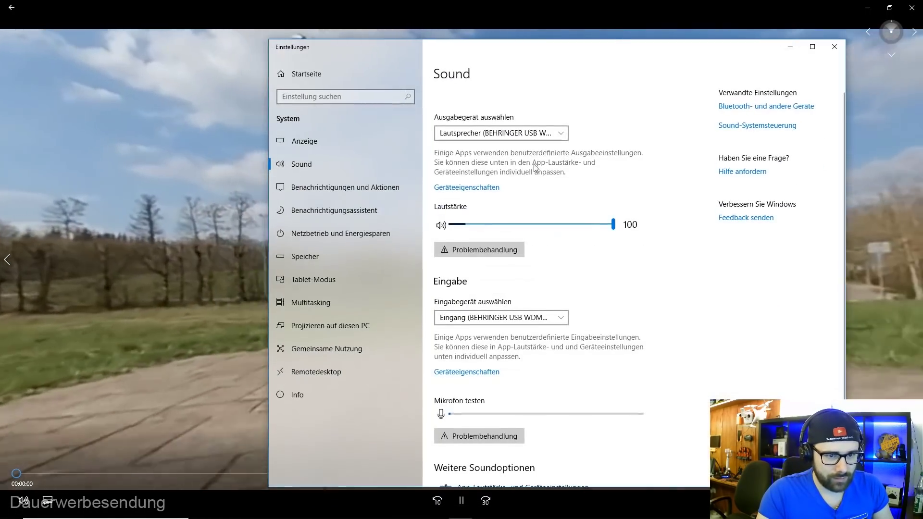
click(529, 132)
click(646, 135)
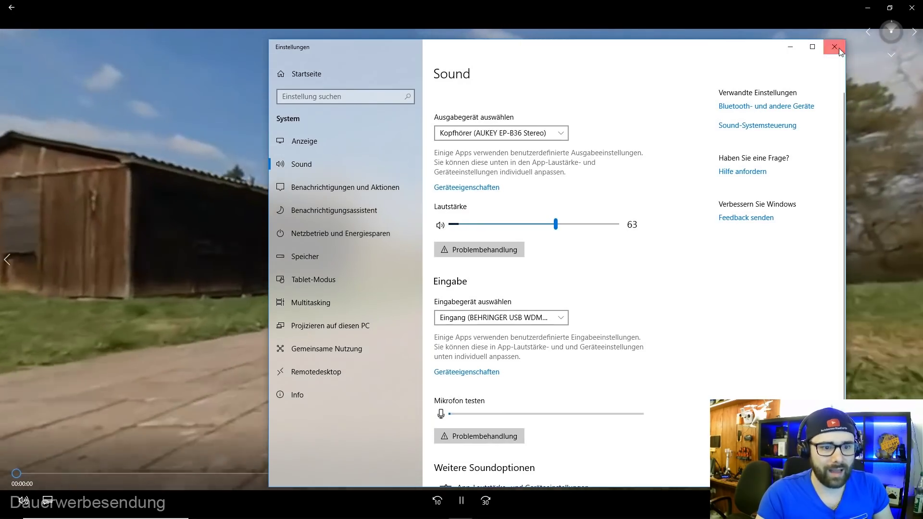
Step: Close the sound settings and drag across the video to look around the 360° park path
click(840, 50)
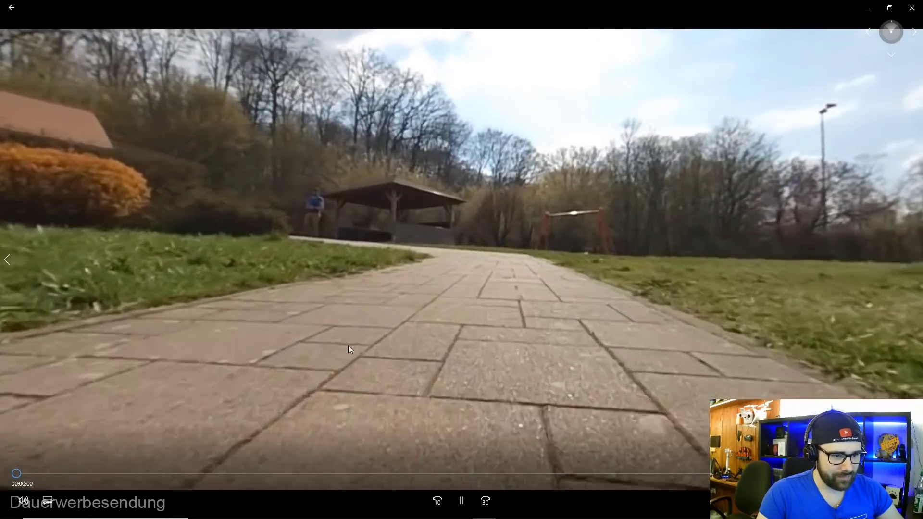
drag(348, 345, 490, 243)
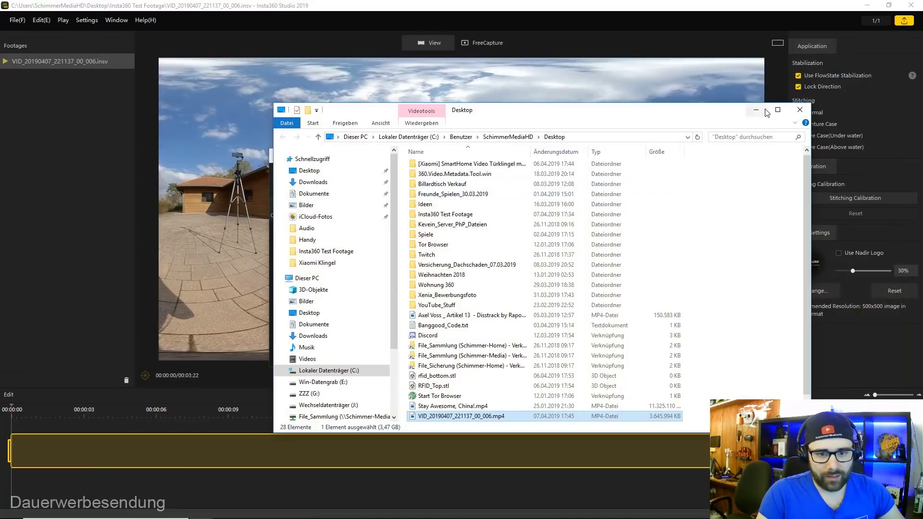
Step: Close the folder and export windows, minimize Insta360 Studio, and launch Premiere Pro CS6
click(800, 110)
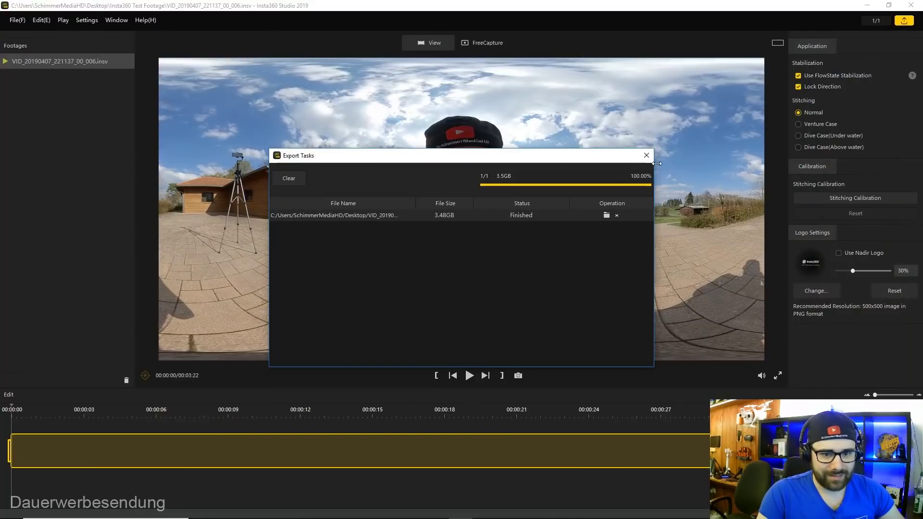
click(647, 155)
click(877, 6)
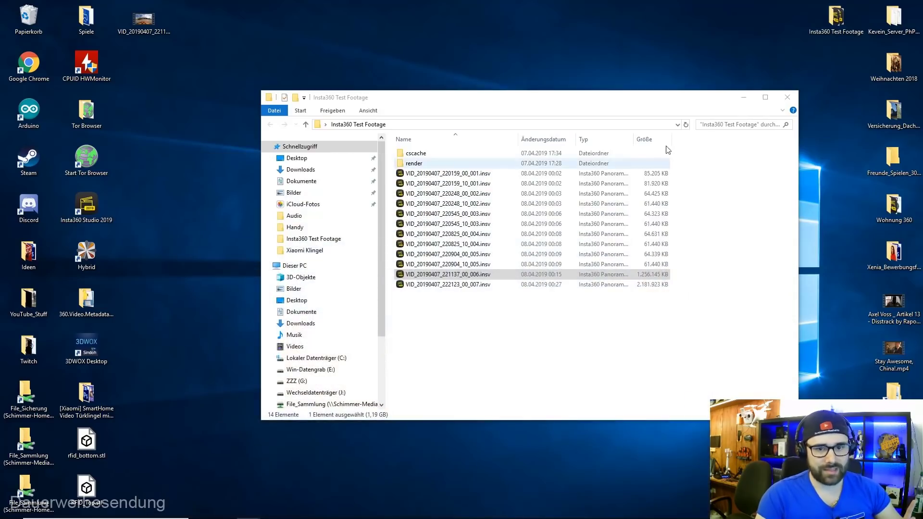
click(784, 105)
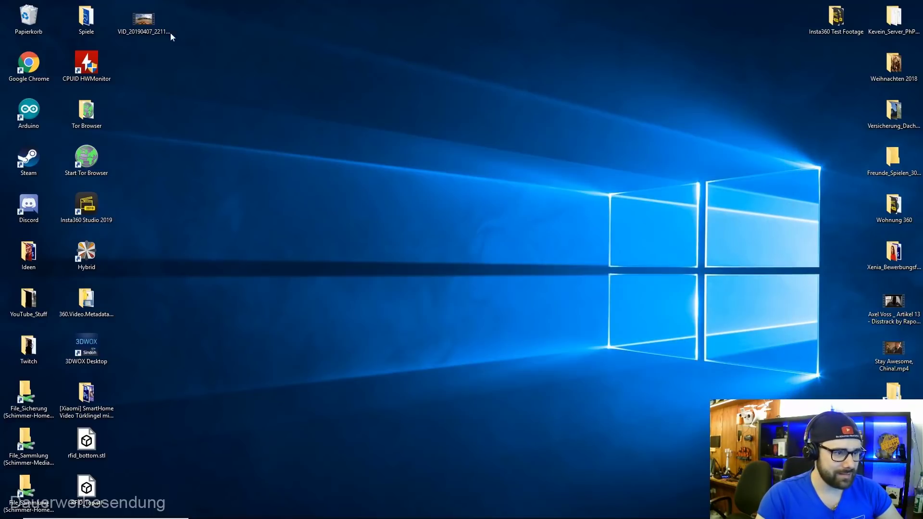
mouse_move(236, 514)
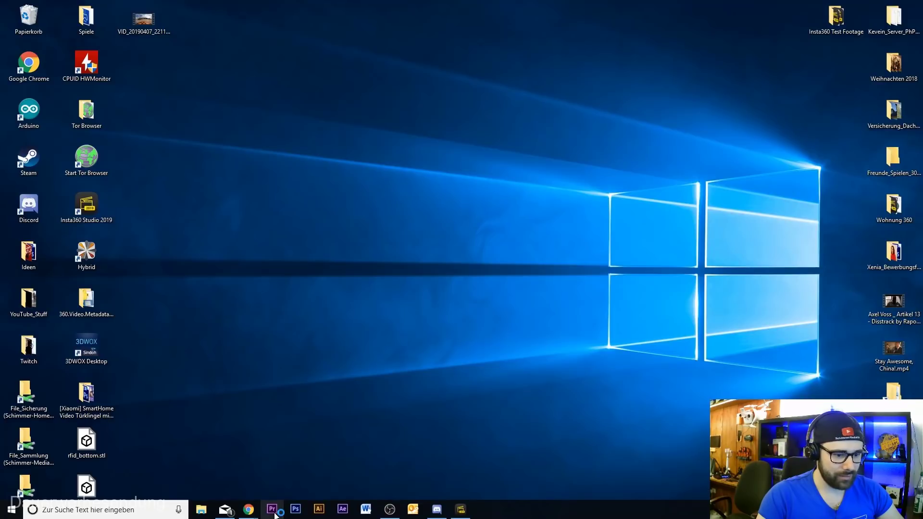
click(273, 510)
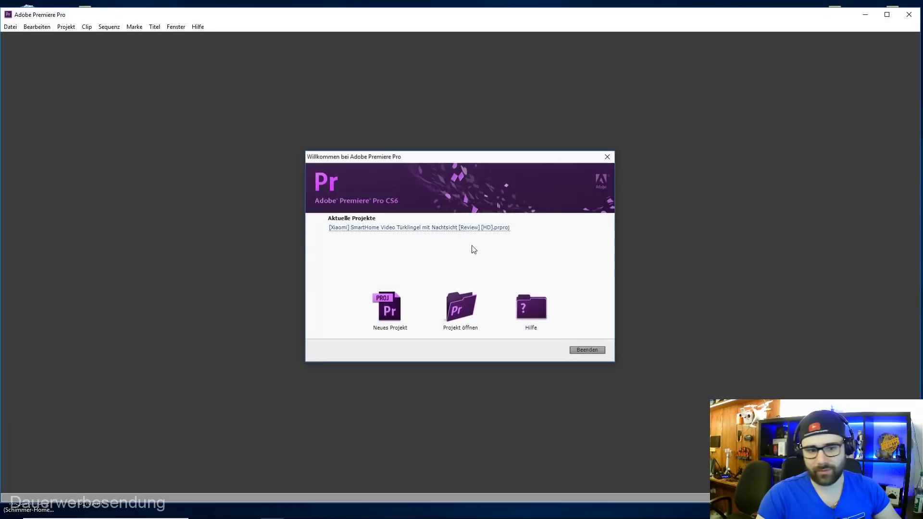
Step: Create new project Test Vid, located in a new 'Premiere' folder under Insta360 Test Footage
click(385, 310)
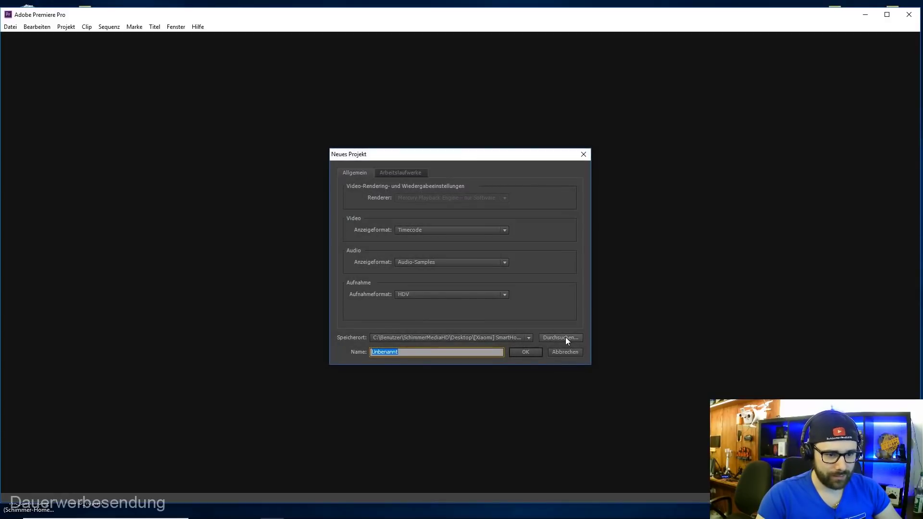
click(565, 337)
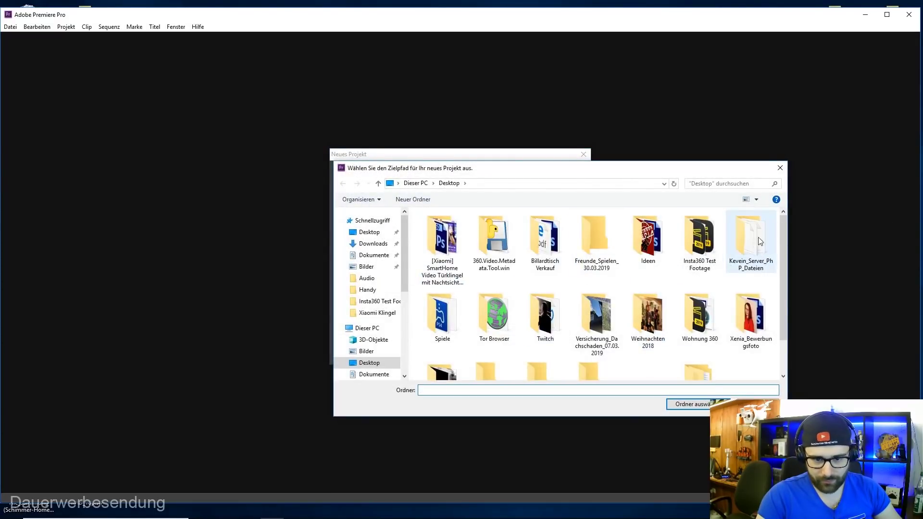
double_click(700, 238)
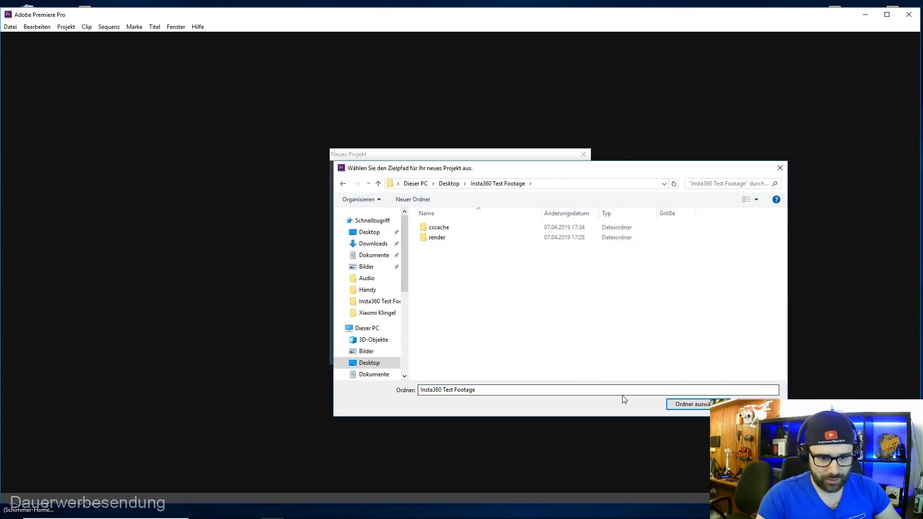
right_click(559, 344)
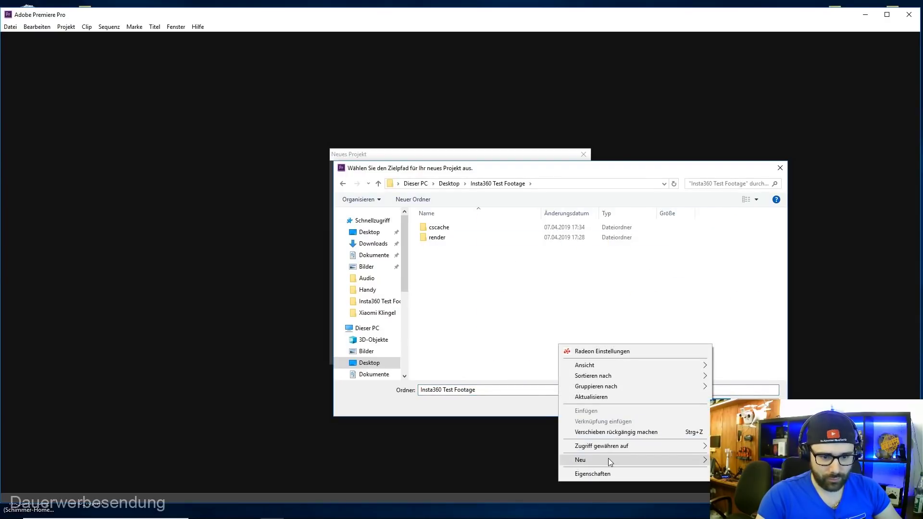
mouse_move(609, 461)
click(747, 340)
text(Premiere)
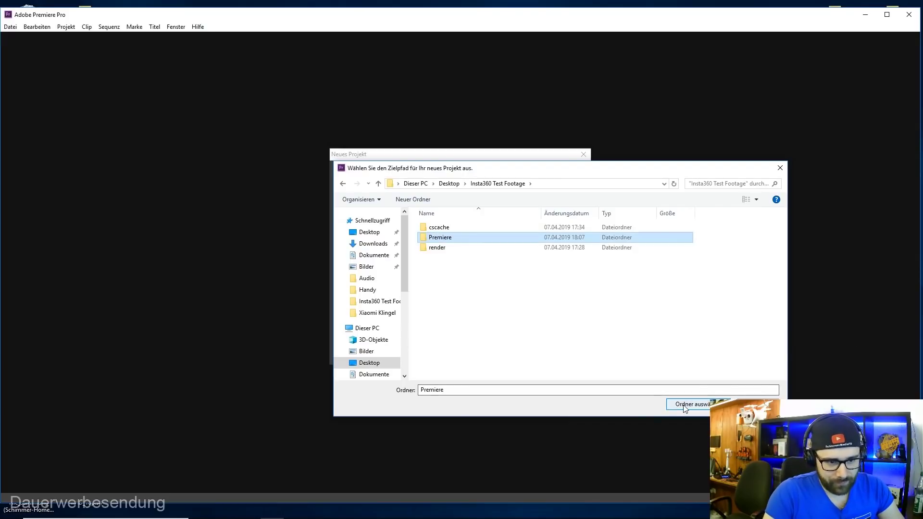
click(685, 405)
text(Test Video)
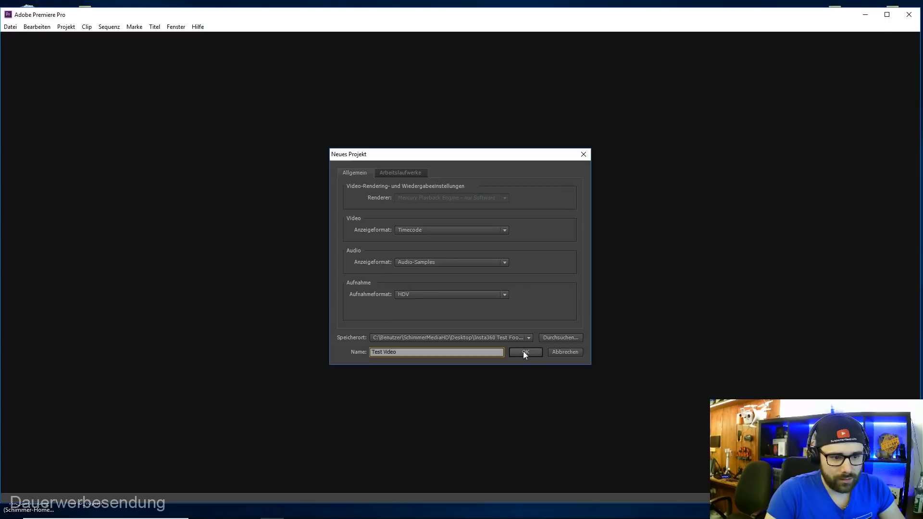
Step: Pick the 3840×1920 30 fps 360° Video preset, name the sequence Test Video, and create it
click(524, 352)
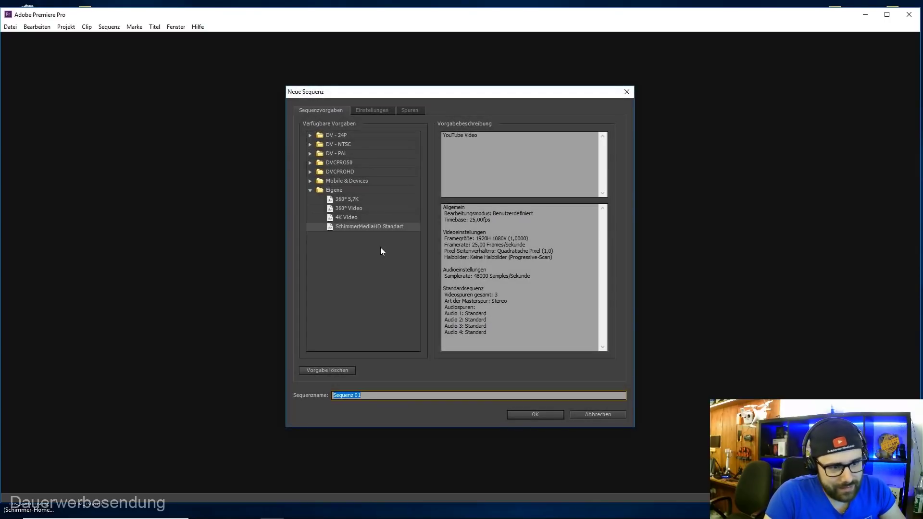
click(354, 200)
click(356, 209)
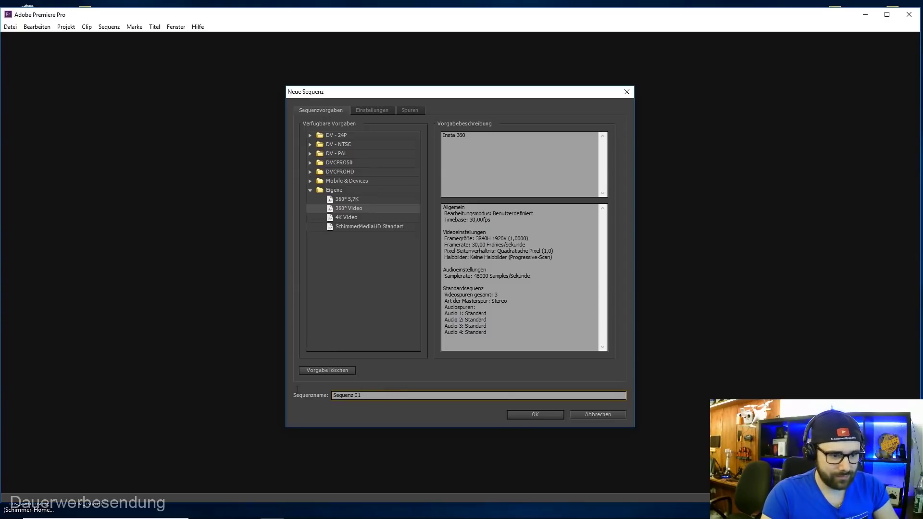
text(Test Video)
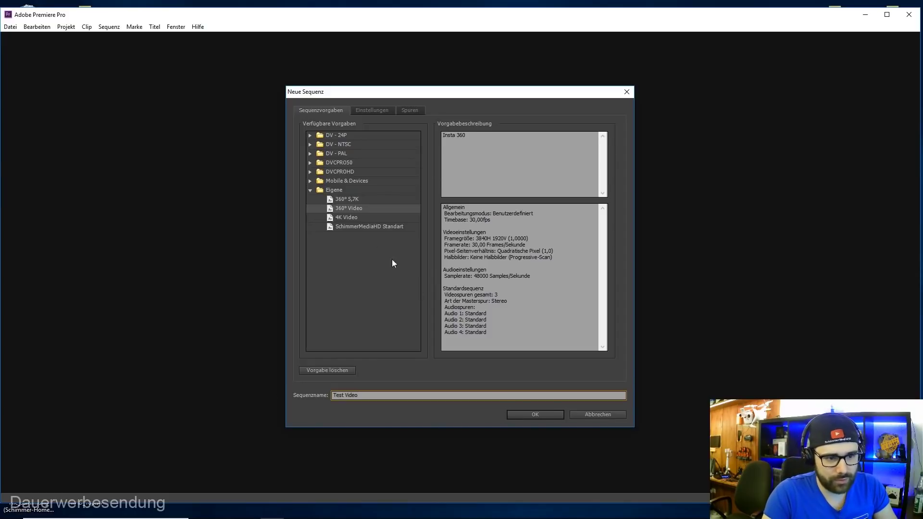
click(369, 110)
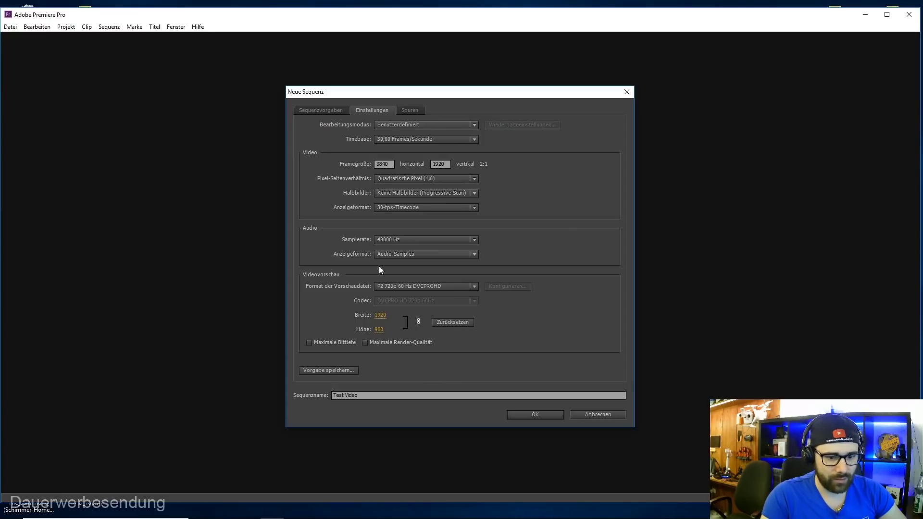
click(545, 415)
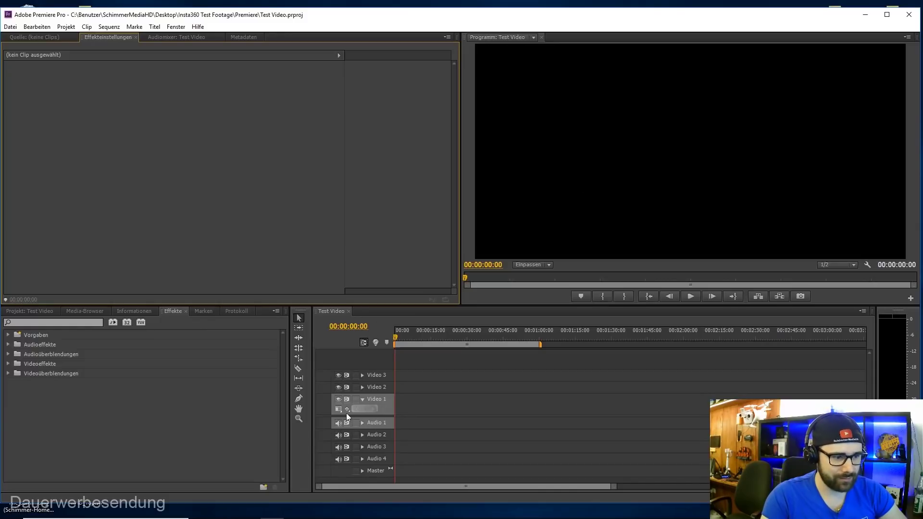
Step: Drag the desktop MP4 video into Premiere onto the Test Video timeline
click(866, 14)
mouse_move(144, 28)
mouse_down()
mouse_move(270, 516)
mouse_move(402, 414)
mouse_up()
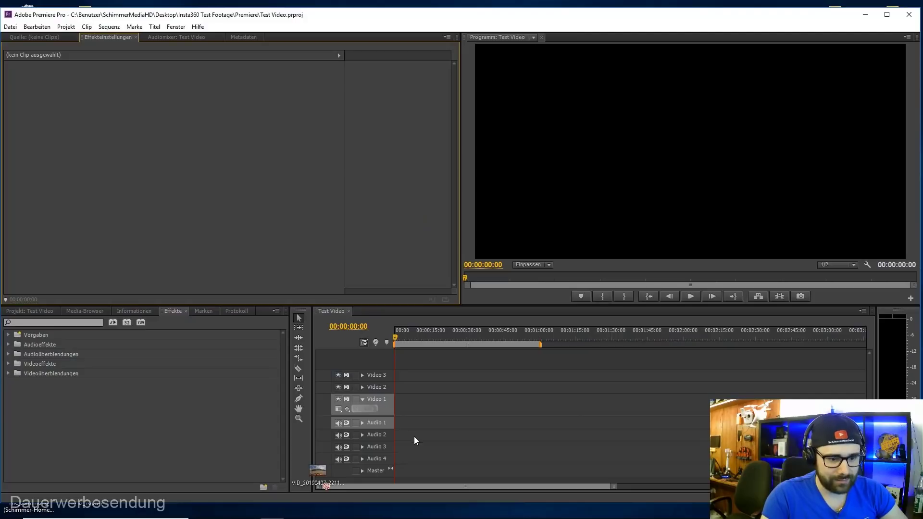
drag(326, 486, 457, 472)
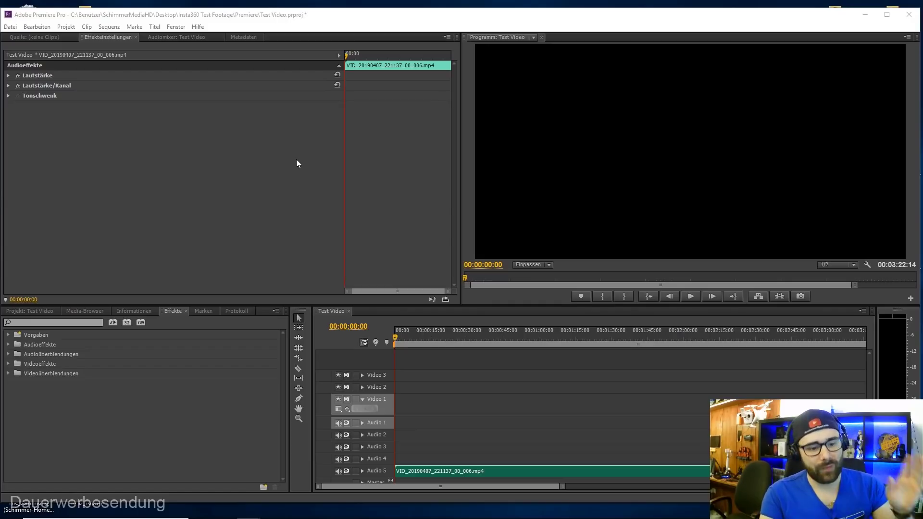
Step: Delete the audio-only clip on Audio 5 and go back to the desktop video file
click(474, 472)
key(Delete)
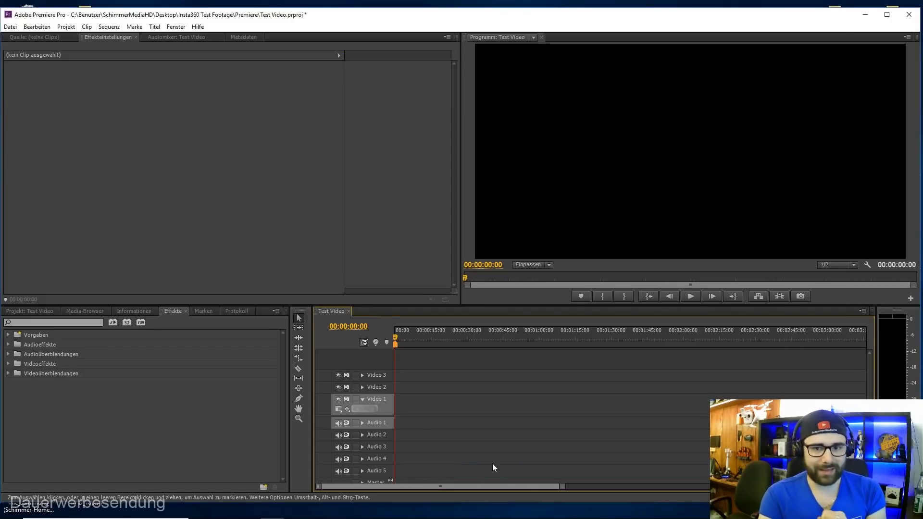
click(866, 15)
click(154, 37)
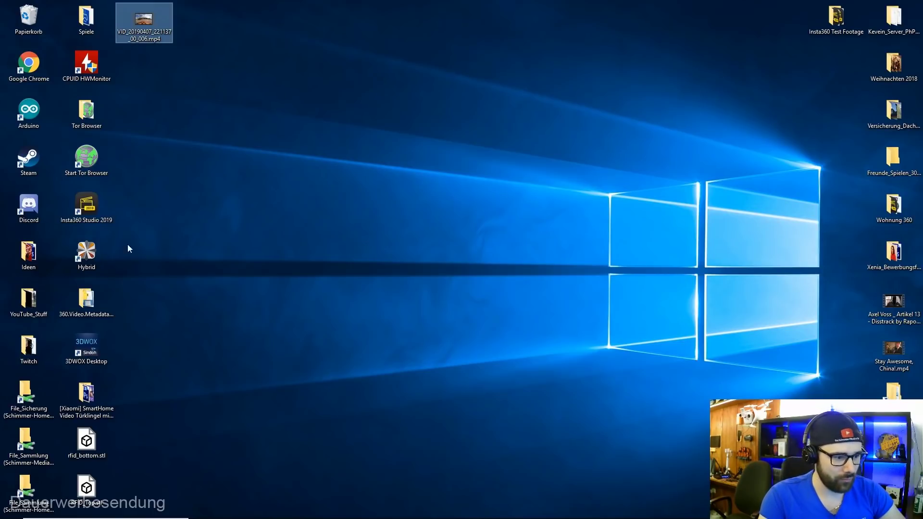
Step: Launch Spatial Media Metadata Injector.exe from the 360.Video.Metadata.Tool.win desktop folder
drag(133, 43, 134, 89)
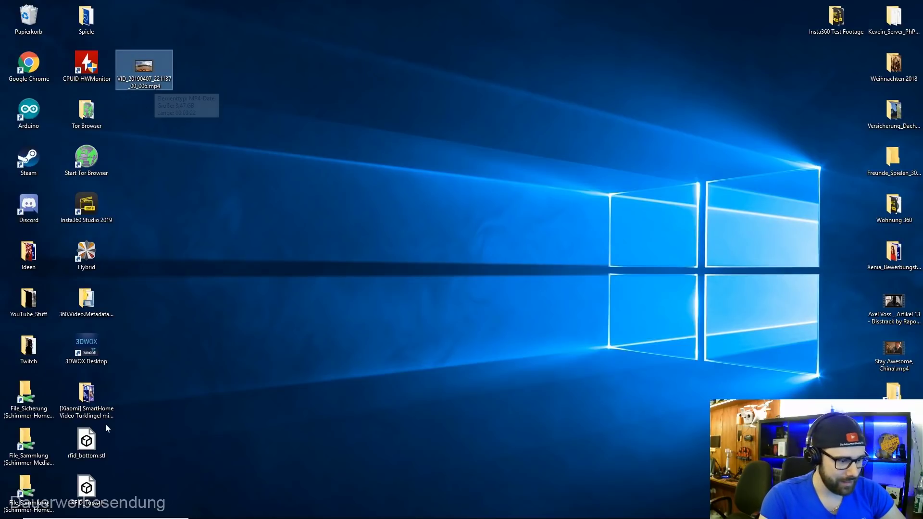
double_click(93, 305)
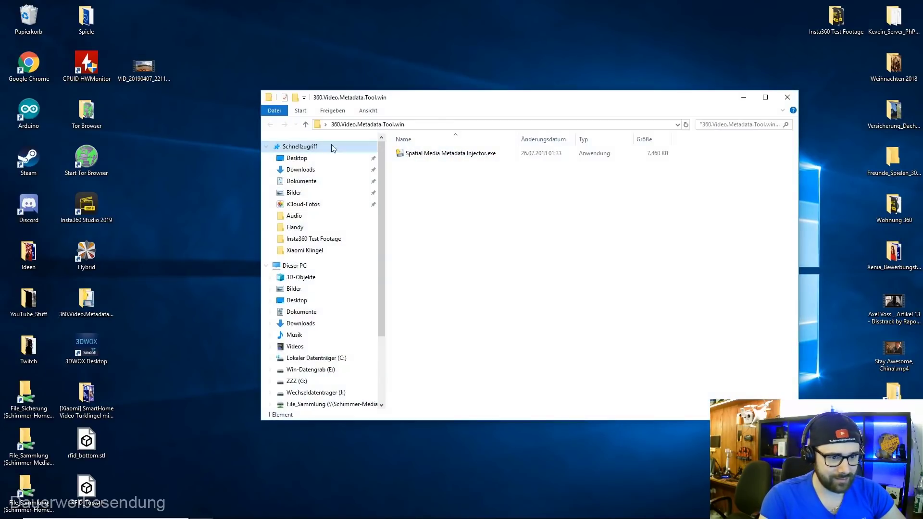
double_click(419, 156)
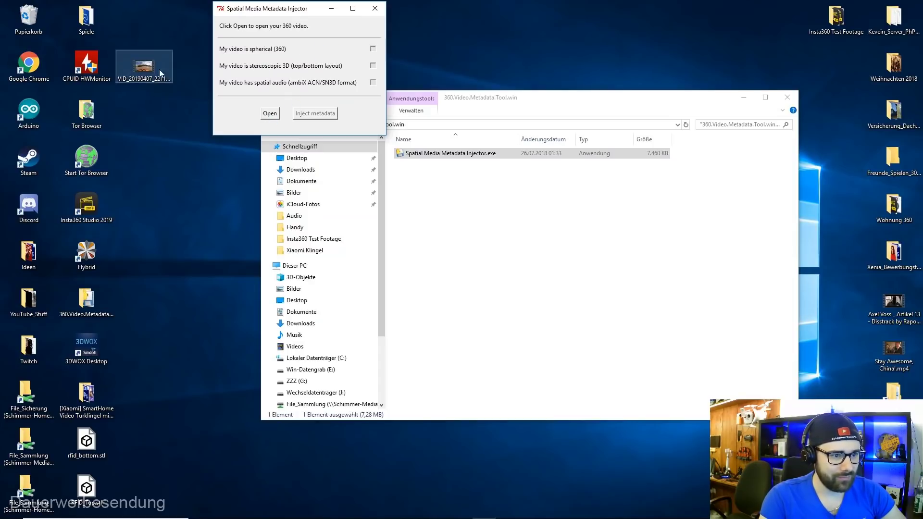
Step: Load VID_20190407_221137_00_006.mp4 from the Desktop into the injector
click(270, 114)
click(241, 92)
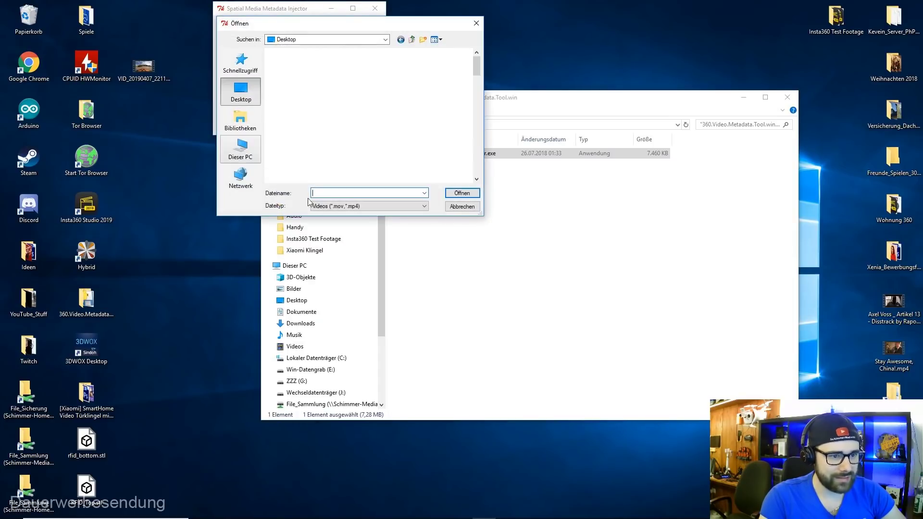
drag(476, 65, 483, 150)
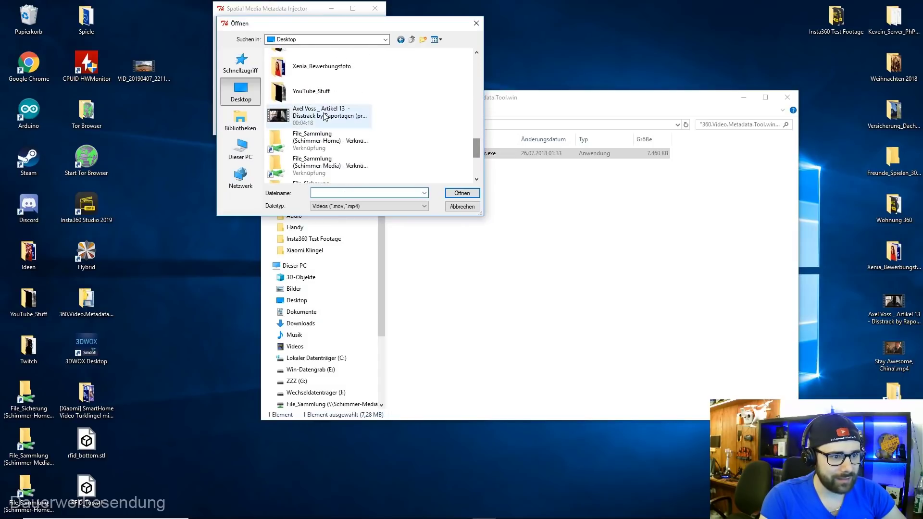
scroll(367, 115, down, 3)
click(338, 121)
click(462, 194)
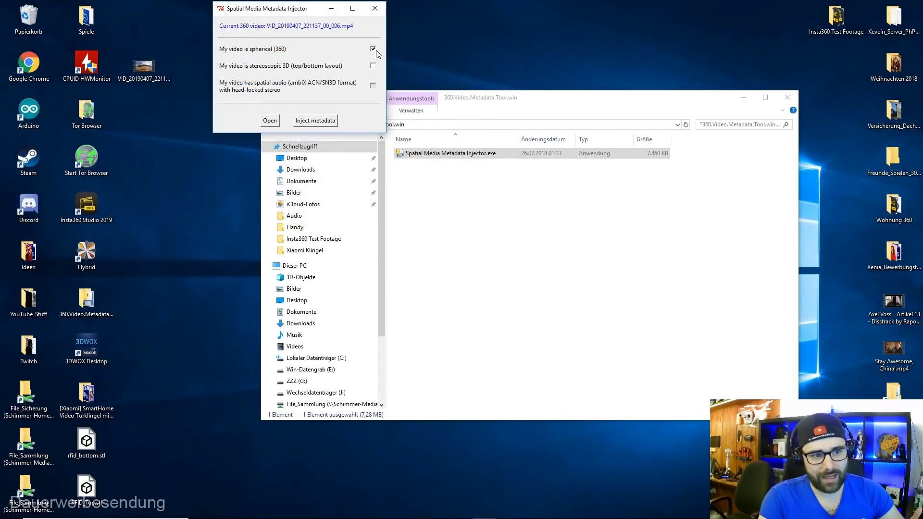
Step: Inject the spherical 360 metadata and save the copy as 'YouTube_360_Orginal_Sound' on the desktop
click(323, 123)
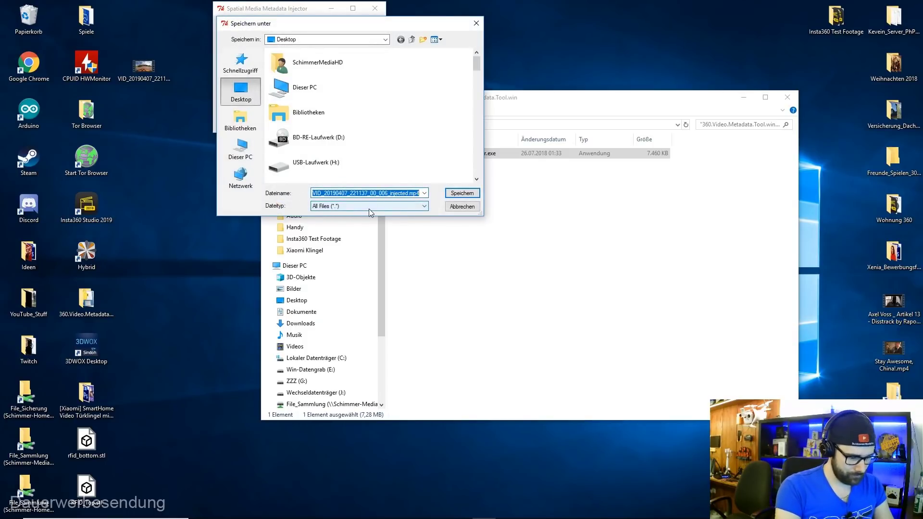
text(YouTube)
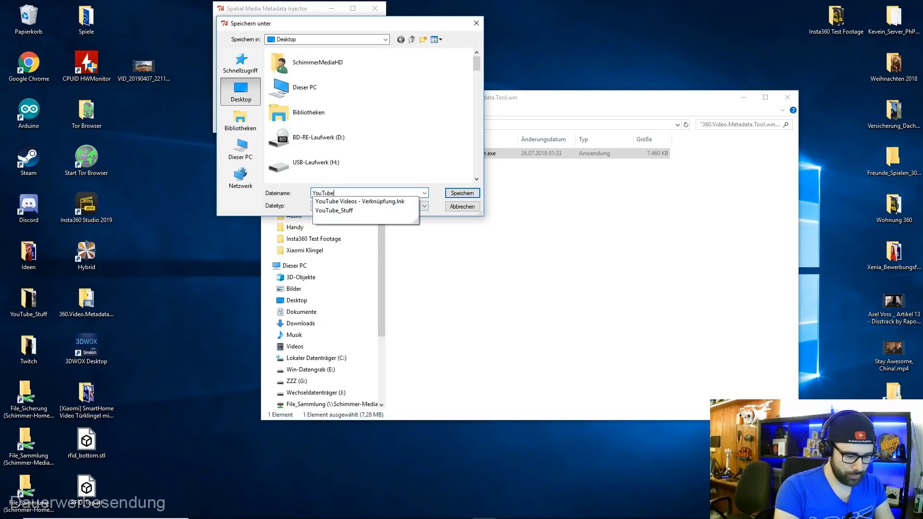
text(_360_Orgi)
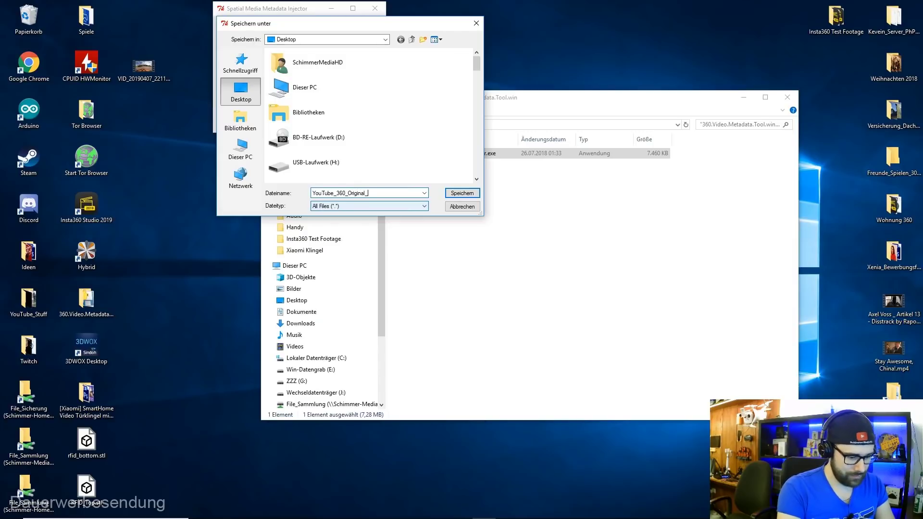
text(nal_Sound)
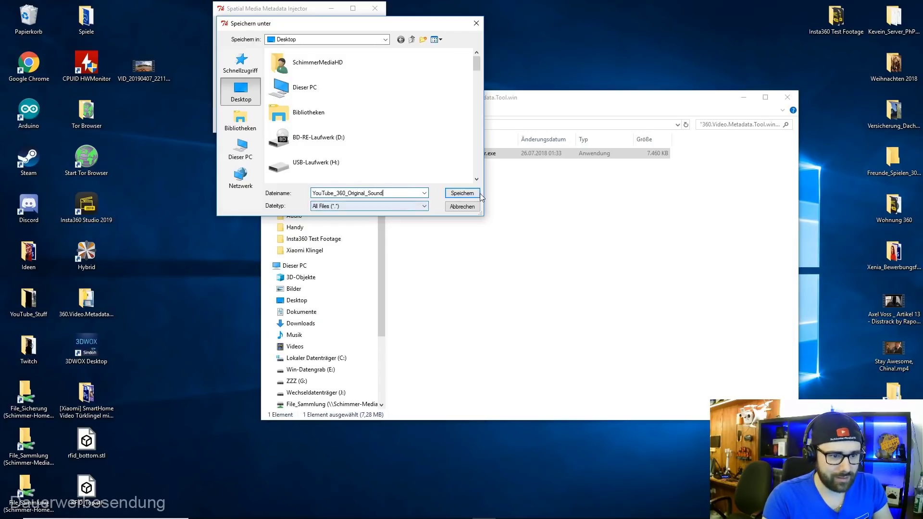
click(468, 194)
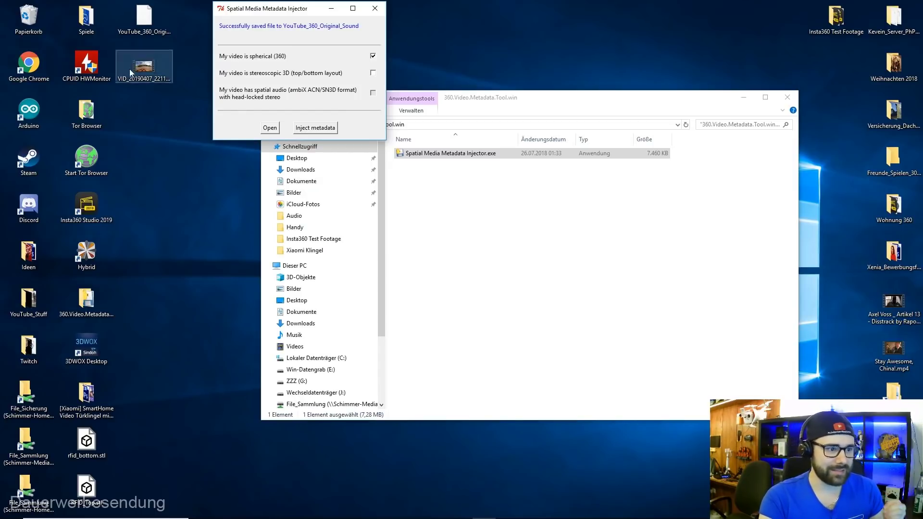
Step: Copy the VID_20190407_221137_00_006.mp4 file from the desktop
right_click(144, 69)
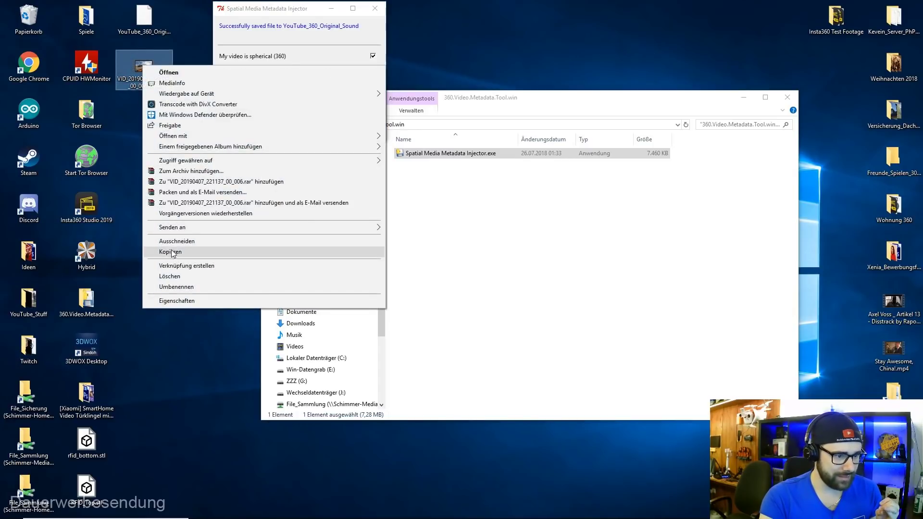
click(172, 252)
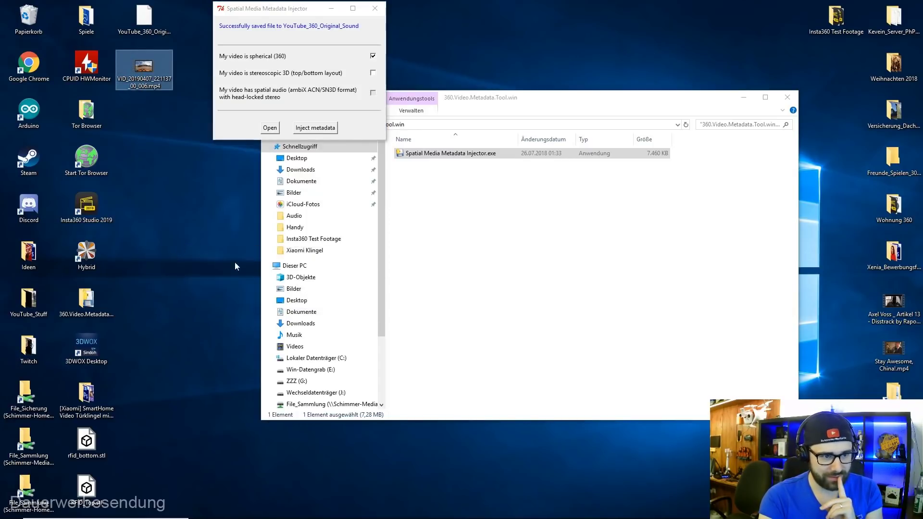
mouse_move(342, 517)
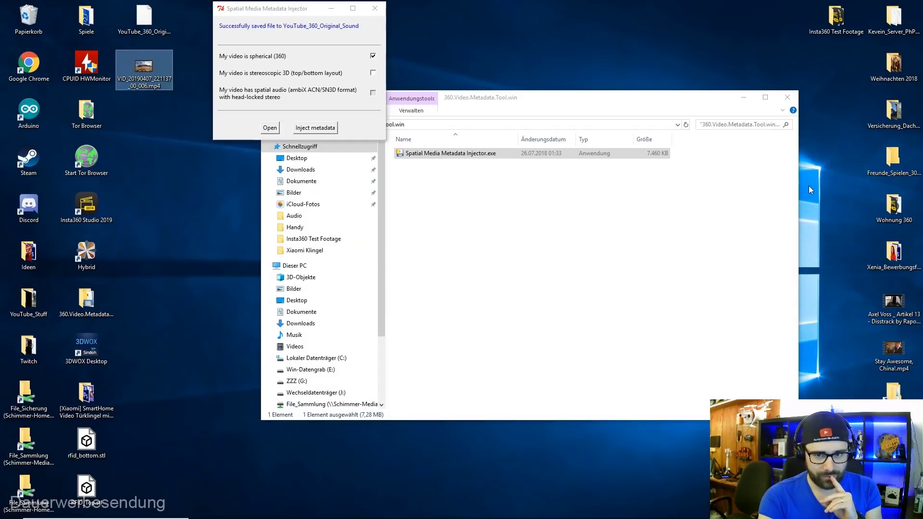
Step: Paste the video into Insta360 Test Footage > render and select the pasted copy
double_click(837, 16)
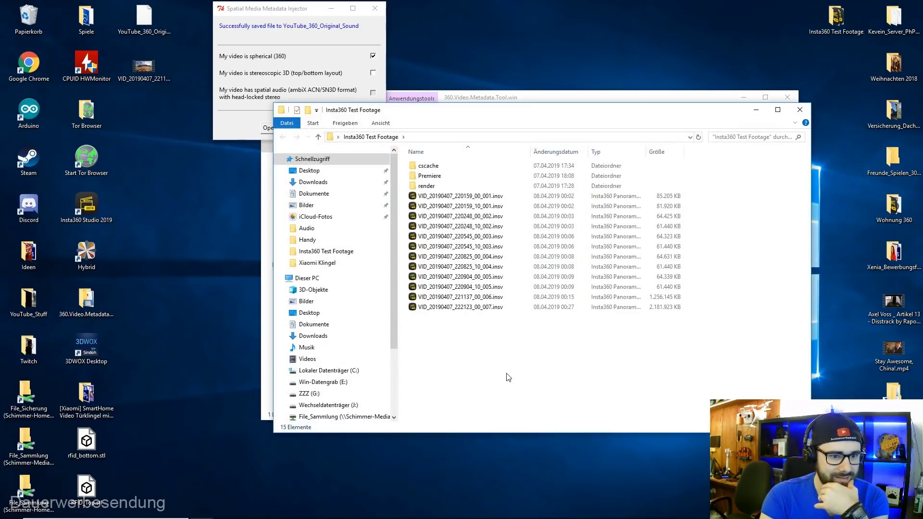
double_click(428, 187)
right_click(481, 301)
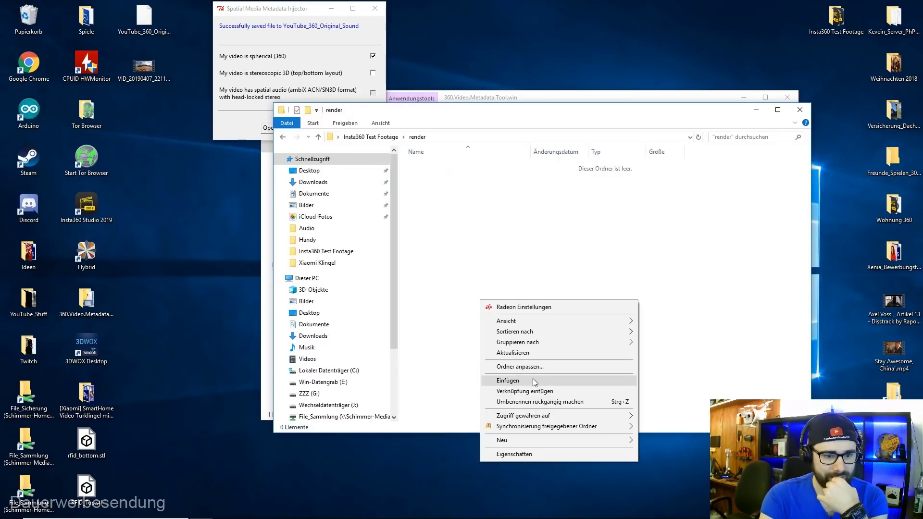
click(534, 381)
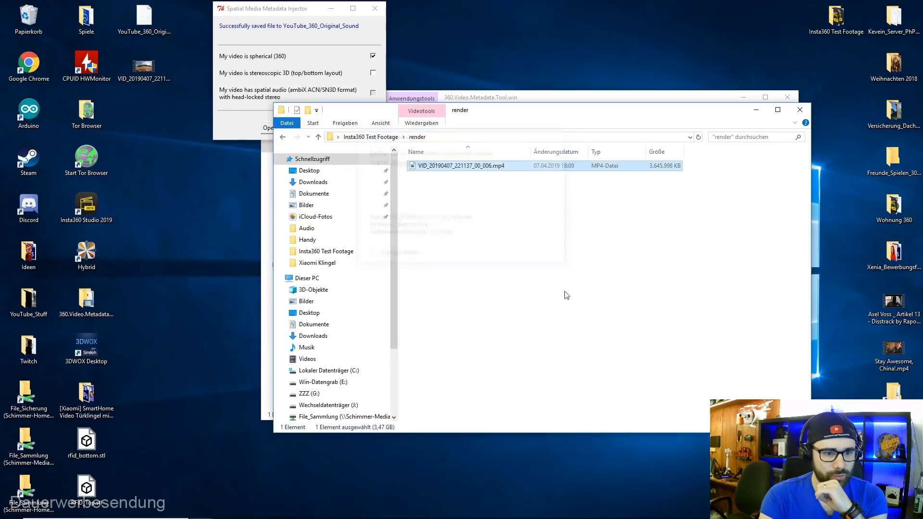
click(488, 169)
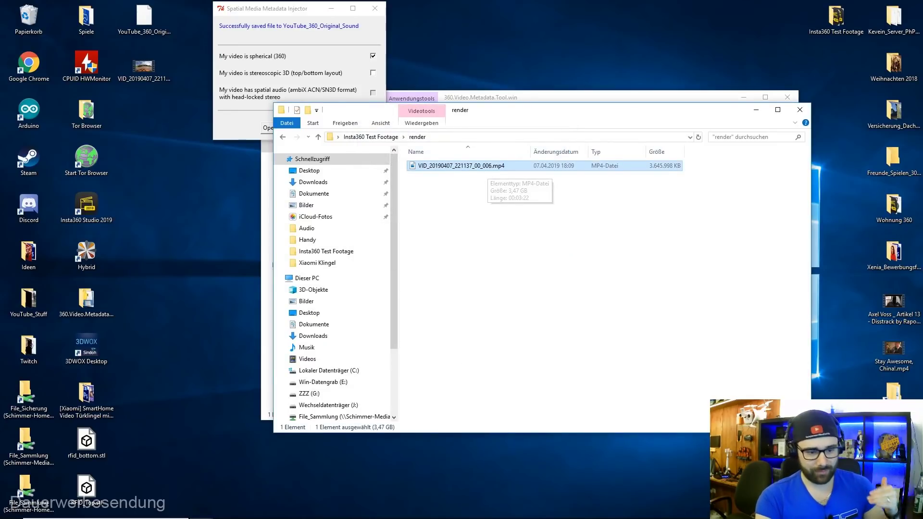
mouse_move(418, 514)
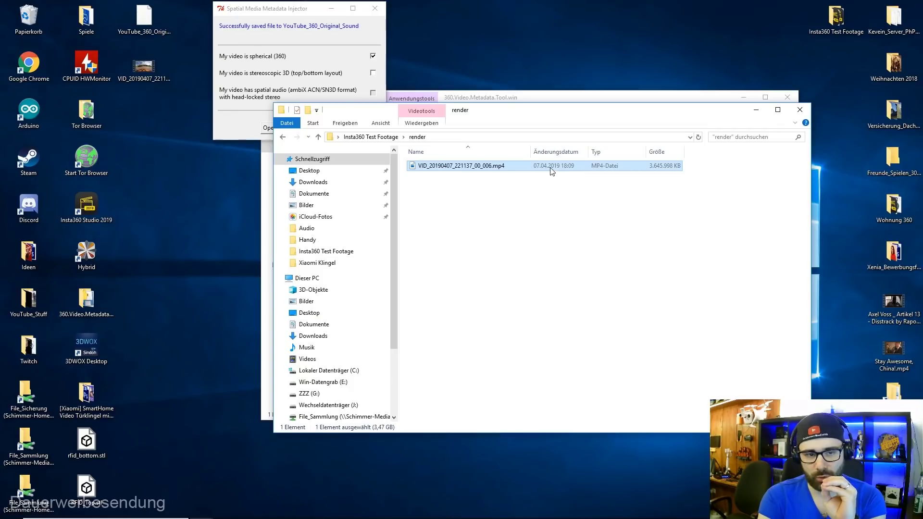
Step: Retype the .mp4 extension so the render copy stays VID_20190407_221137_00_006.mp4, then deselect it
click(507, 166)
click(512, 166)
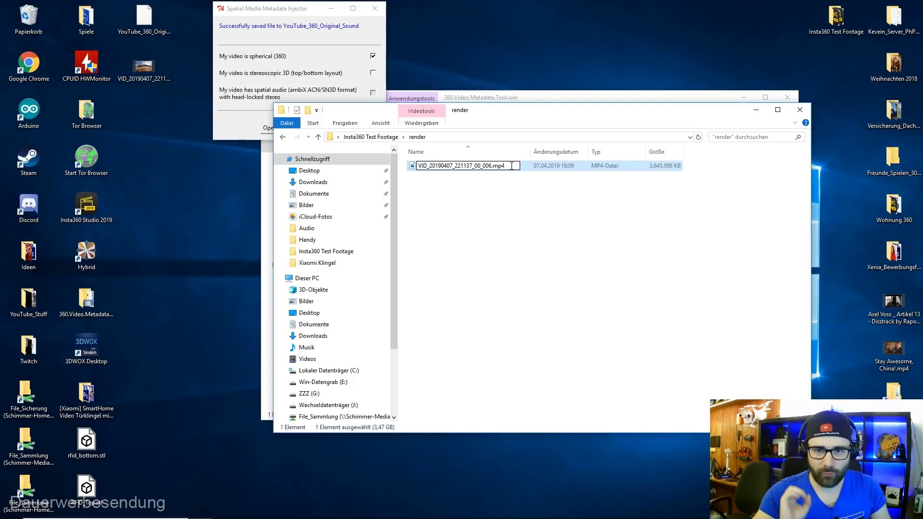
key(BackSpace)
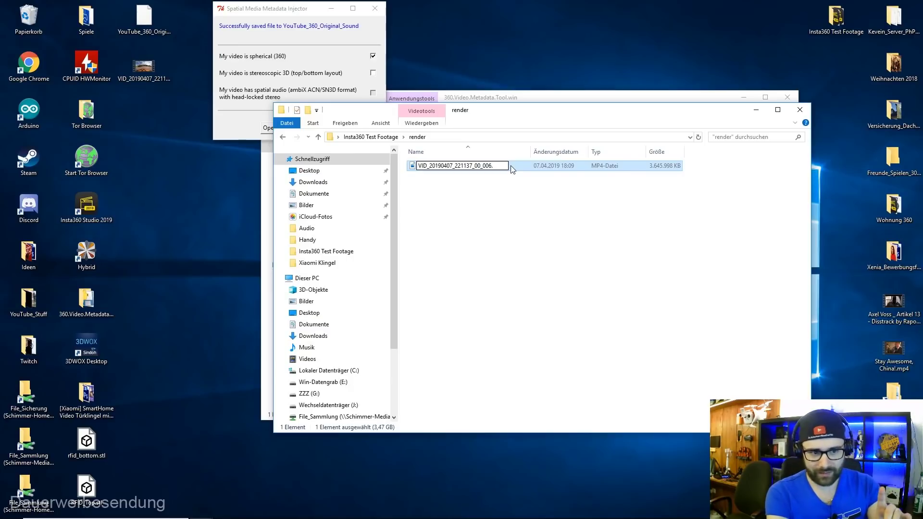
text(mp)
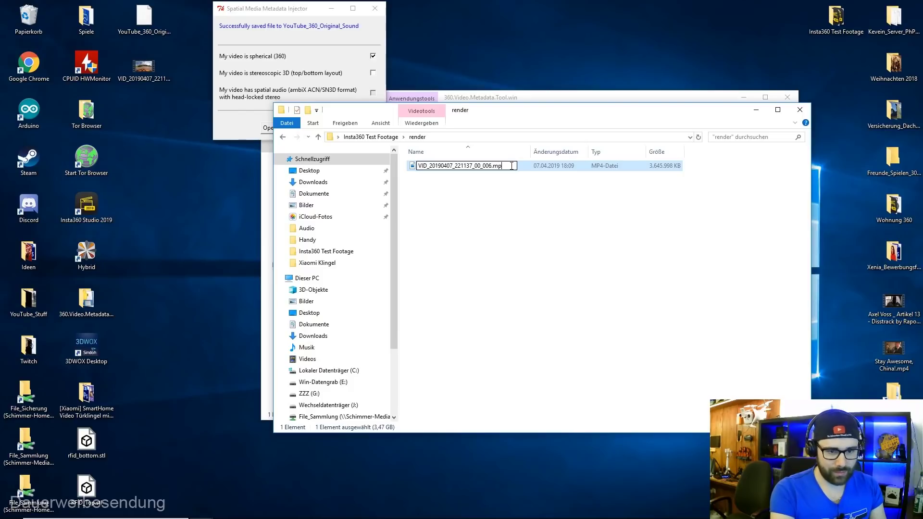
key(Return)
click(485, 226)
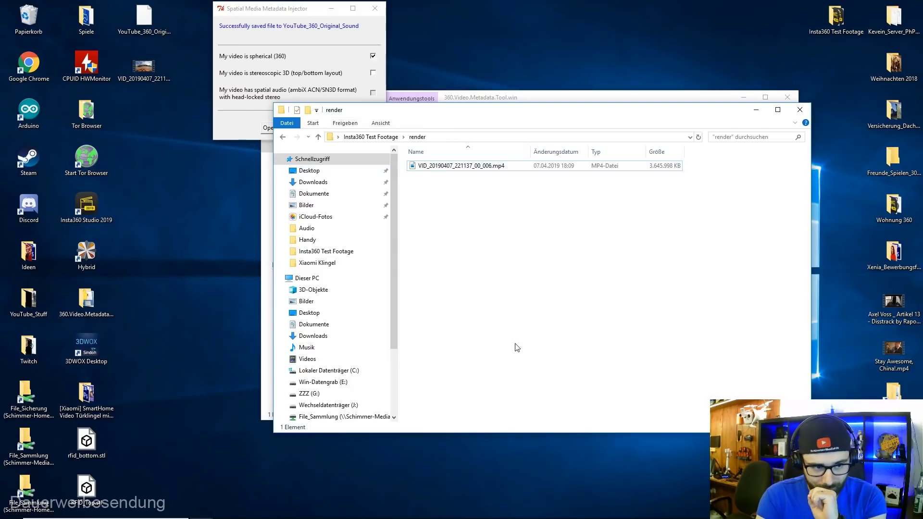
Step: Turn on visible file name extensions in the Ansicht tab of Folder Options
click(381, 124)
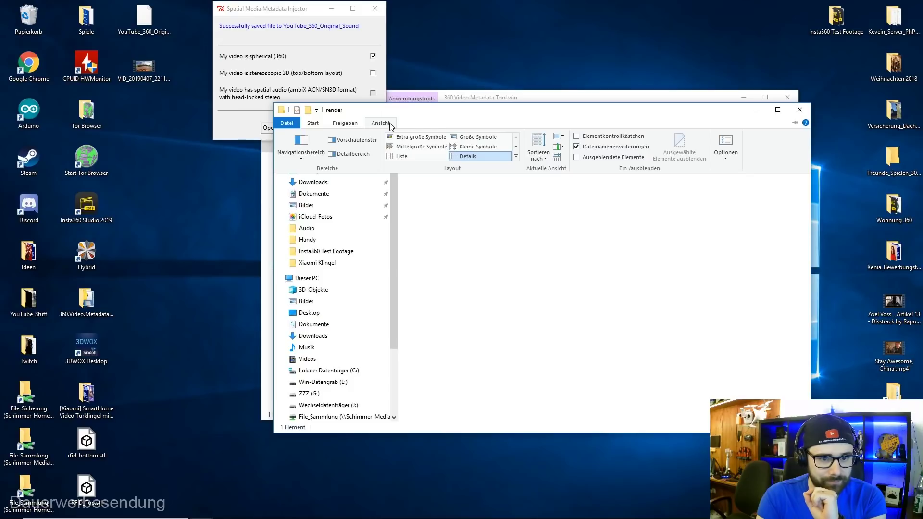
click(726, 147)
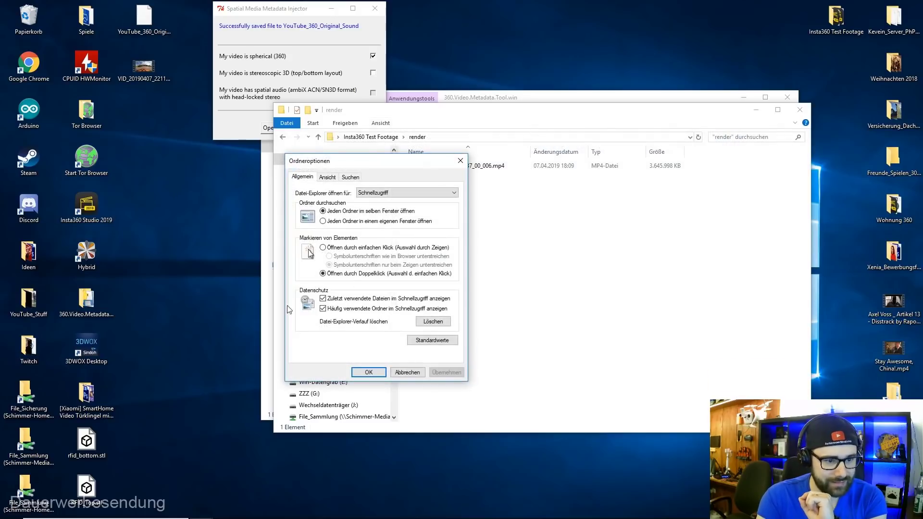
click(327, 177)
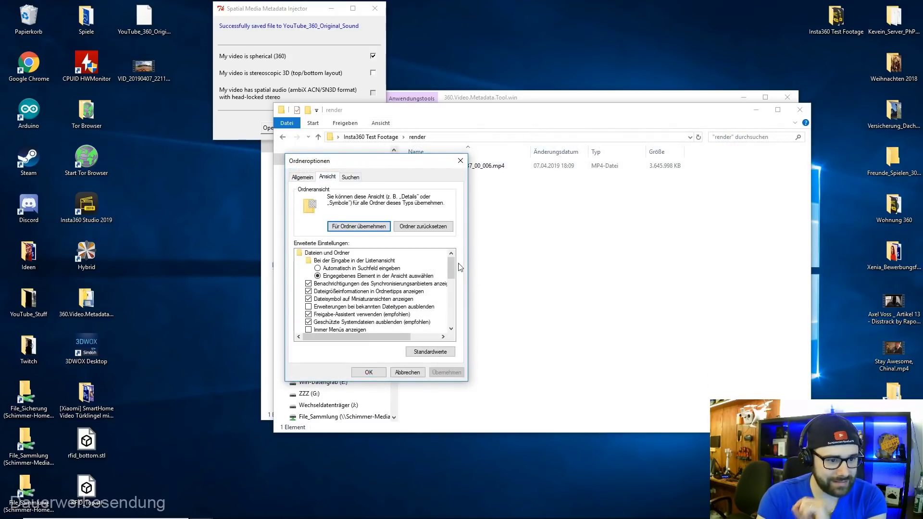
drag(450, 266, 451, 271)
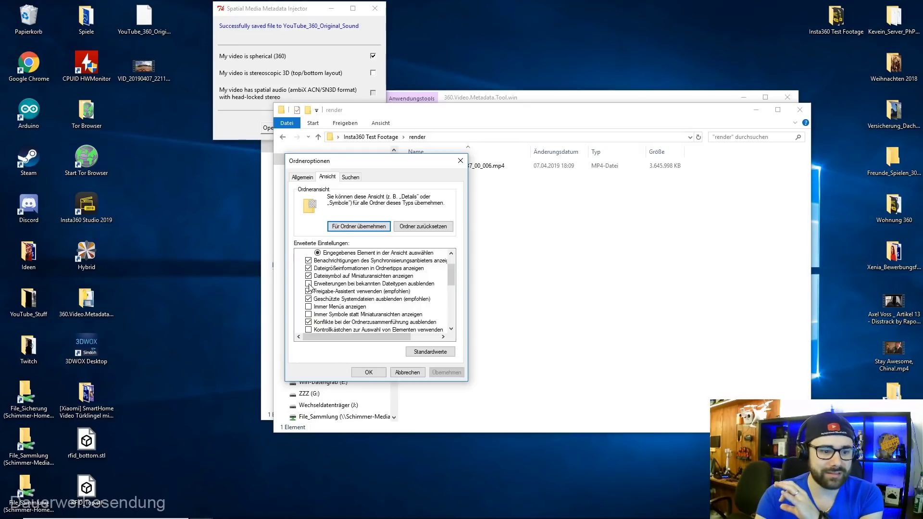
click(461, 161)
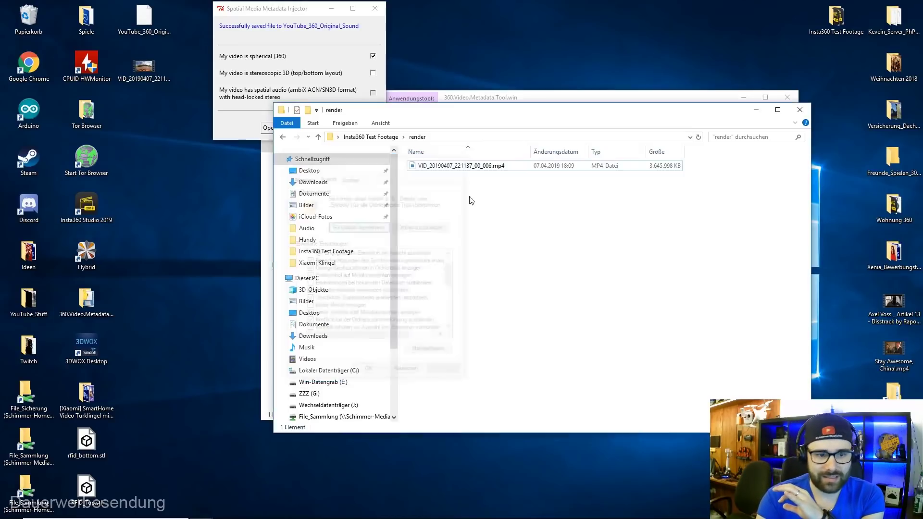
Step: Change the render copy's extension from .mp4 to .mov and confirm with Ja
click(499, 172)
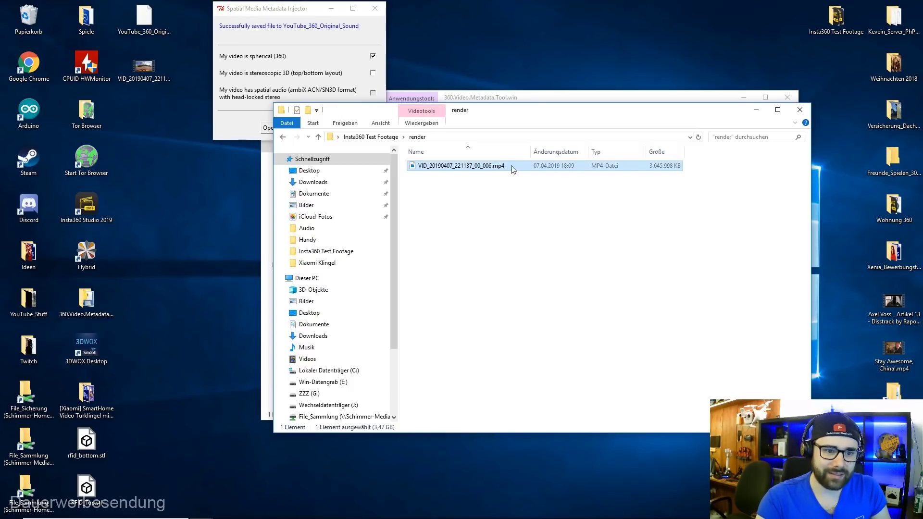
click(510, 167)
key(BackSpace)
key(BackSpace)
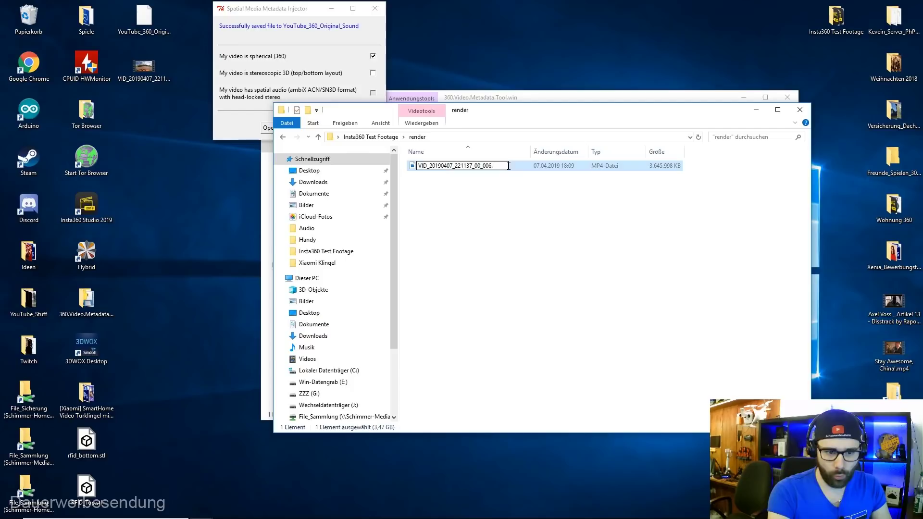
text(mov)
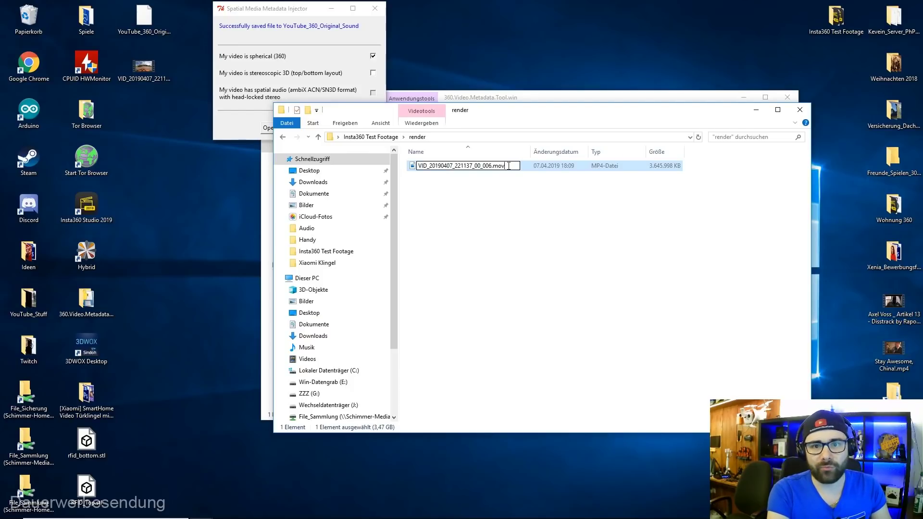
key(Return)
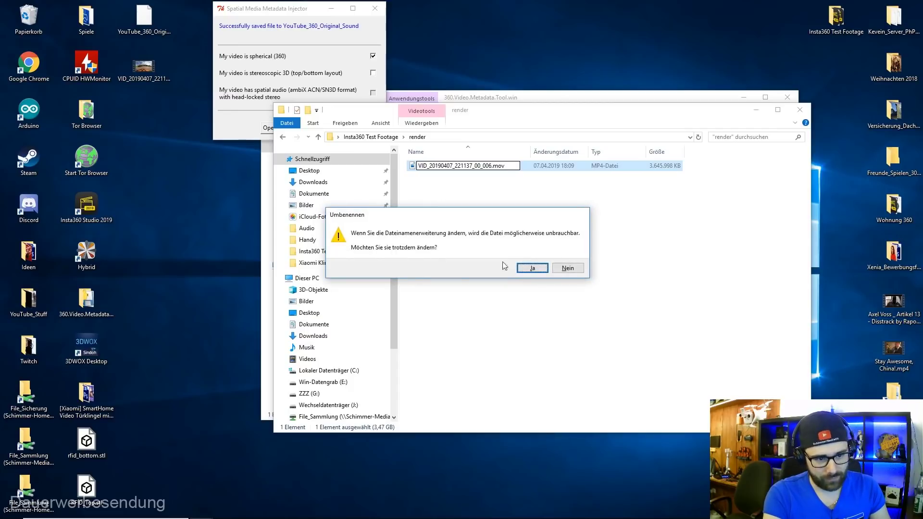
click(533, 269)
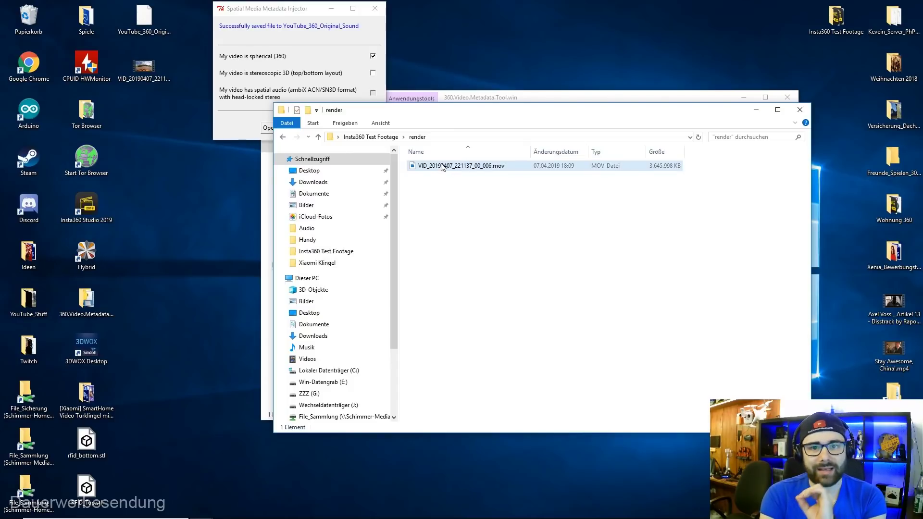
Step: Drop the .mov clip on Video 1 and accept 'Sequenzeinstellungen ändern' to match the sequence
mouse_move(441, 169)
mouse_down()
mouse_move(359, 514)
mouse_move(275, 517)
mouse_up()
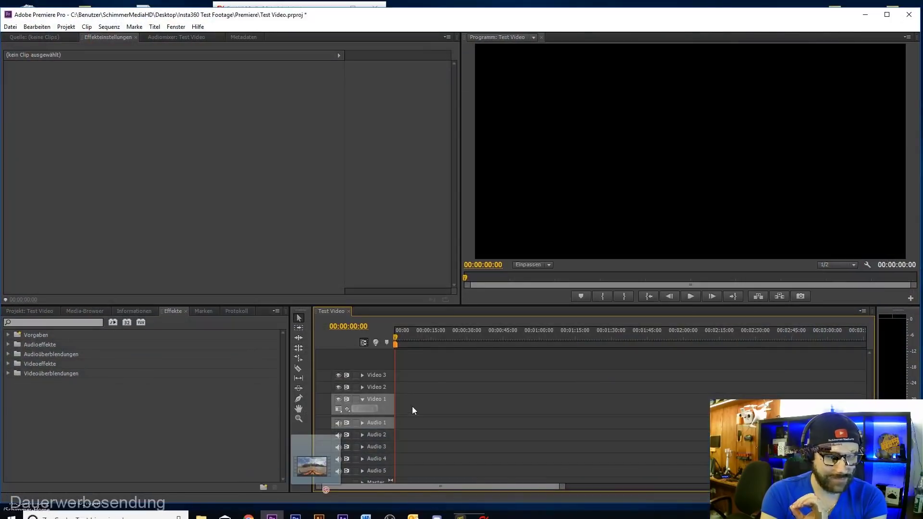
drag(275, 517, 397, 406)
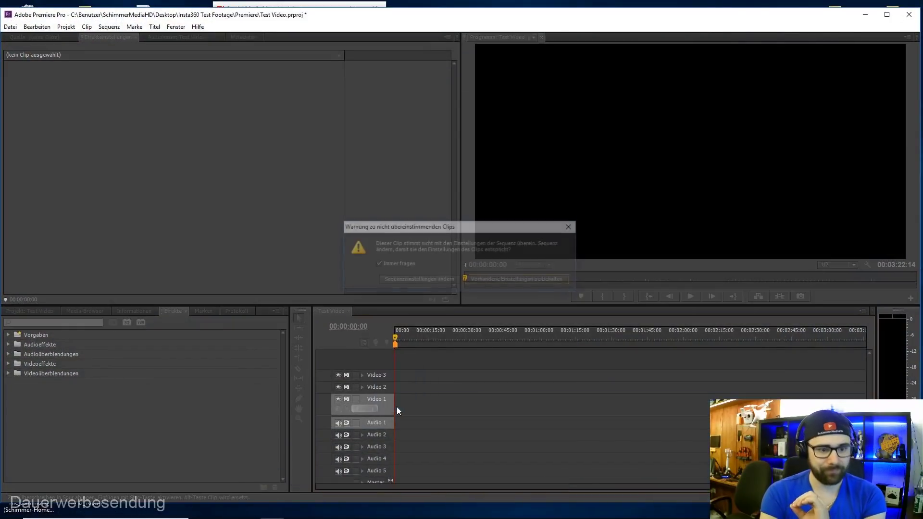
click(423, 282)
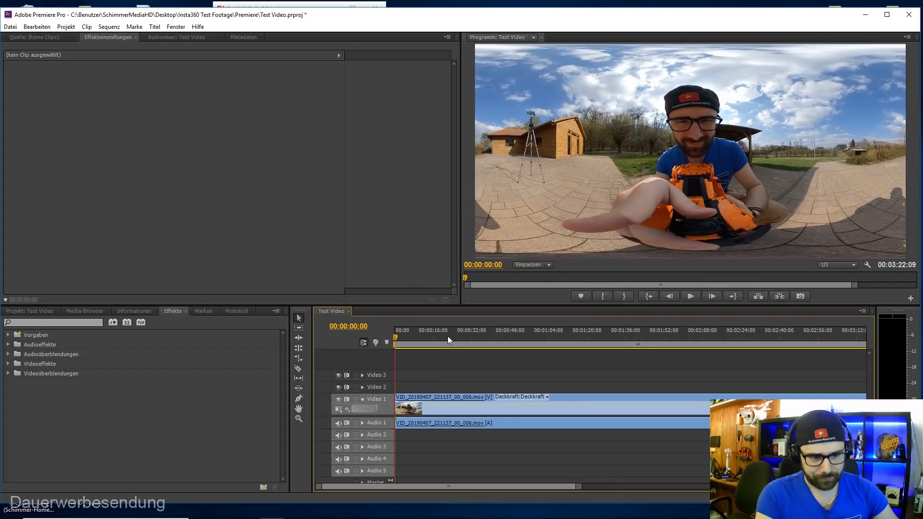
Step: Scrub through the clip from 00:00:12:24 to its end around 00:03:10:01
drag(400, 339, 425, 342)
click(362, 423)
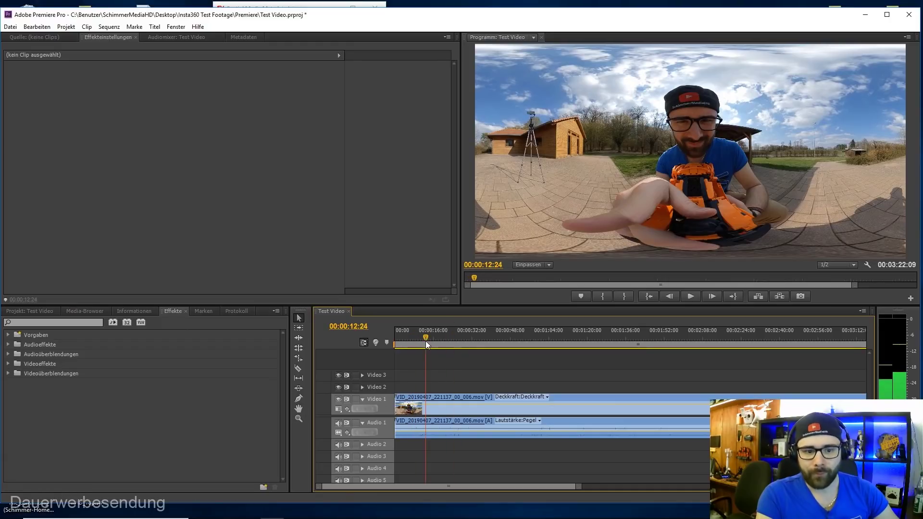
click(504, 332)
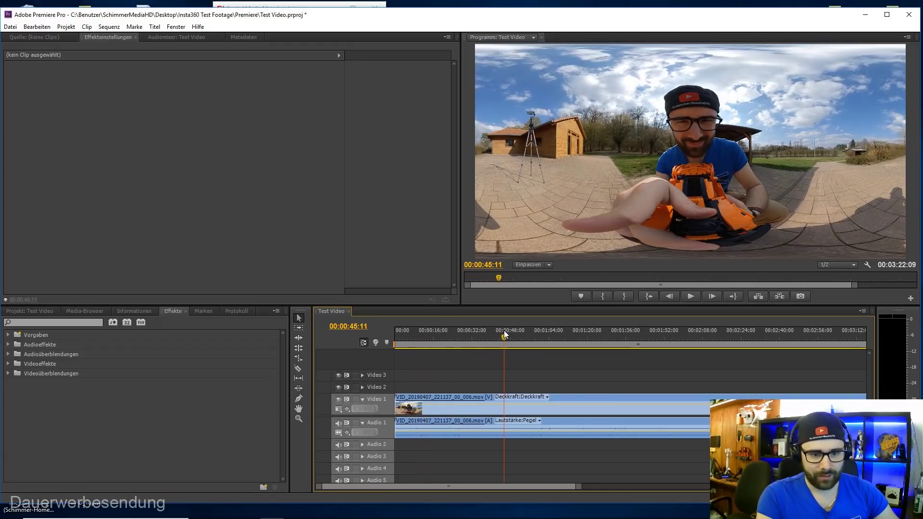
click(626, 336)
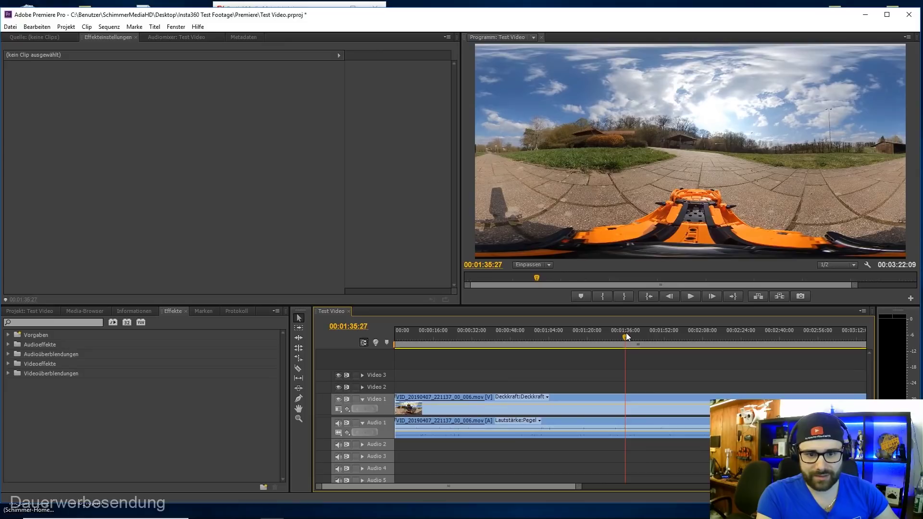
click(740, 334)
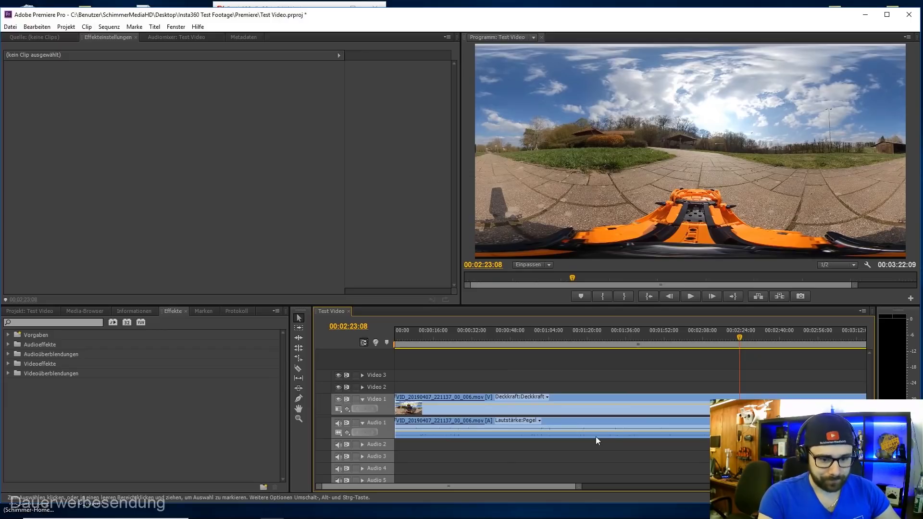
drag(580, 486, 726, 486)
drag(617, 330, 589, 331)
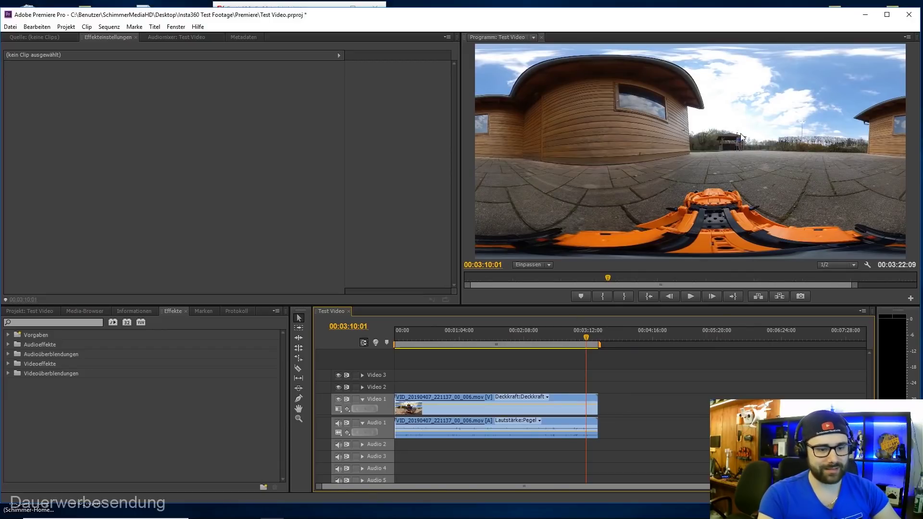
mouse_move(464, 517)
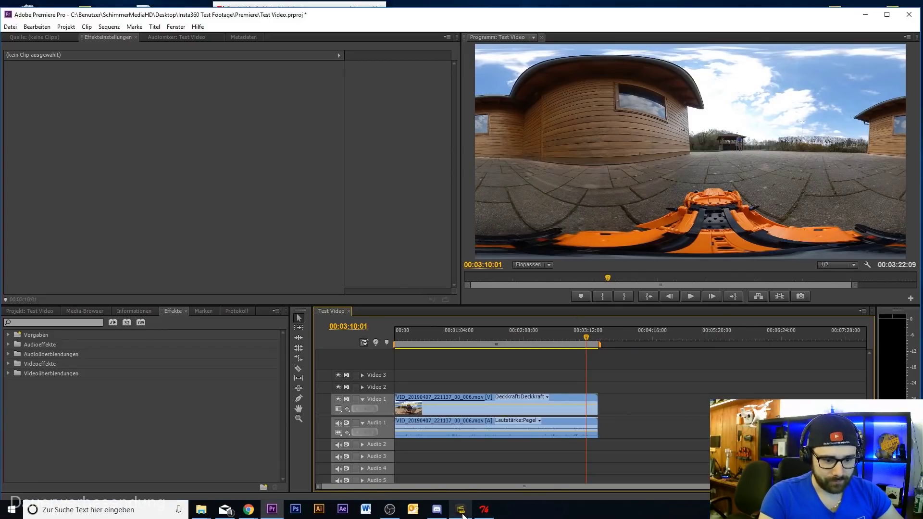
click(461, 511)
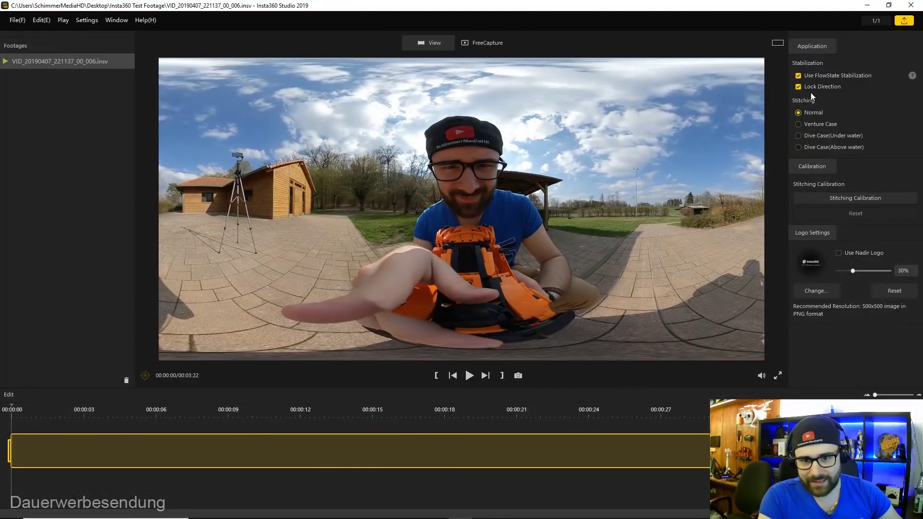
Step: Minimise the Insta360 Studio 2019 window
click(868, 5)
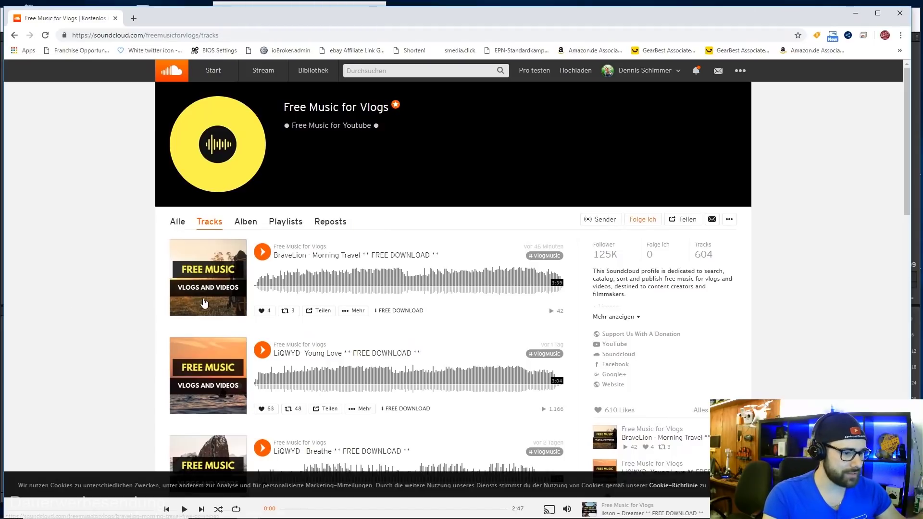
Step: Preview BraveLion - Morning Travel from the Free Music for Vlogs tracks list
scroll(103, 252, down, 1)
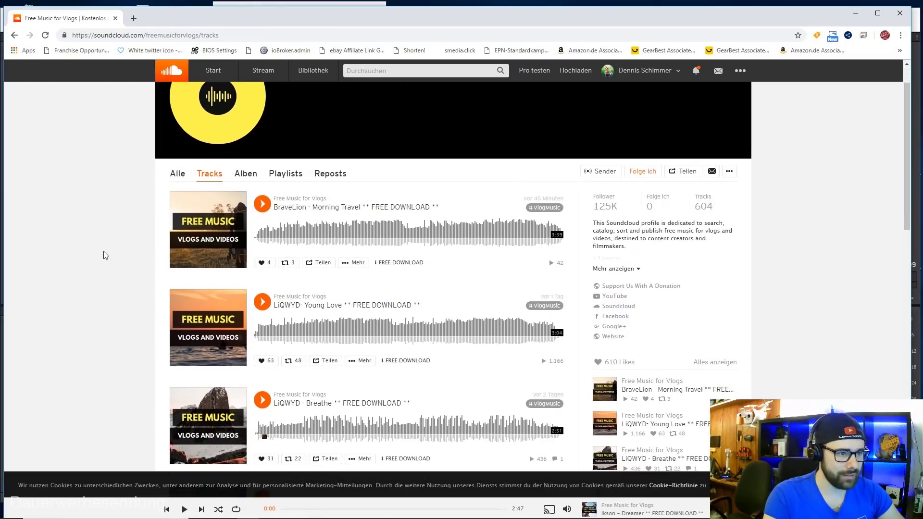
click(244, 35)
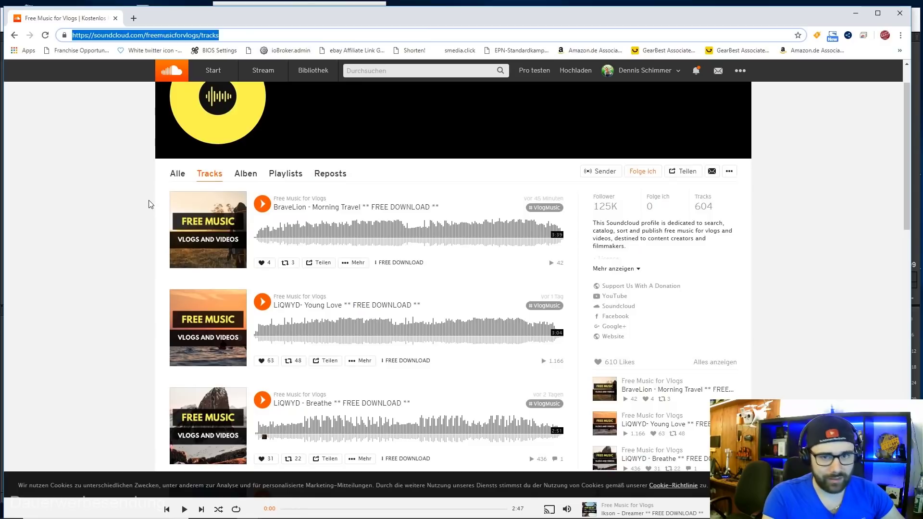
click(115, 158)
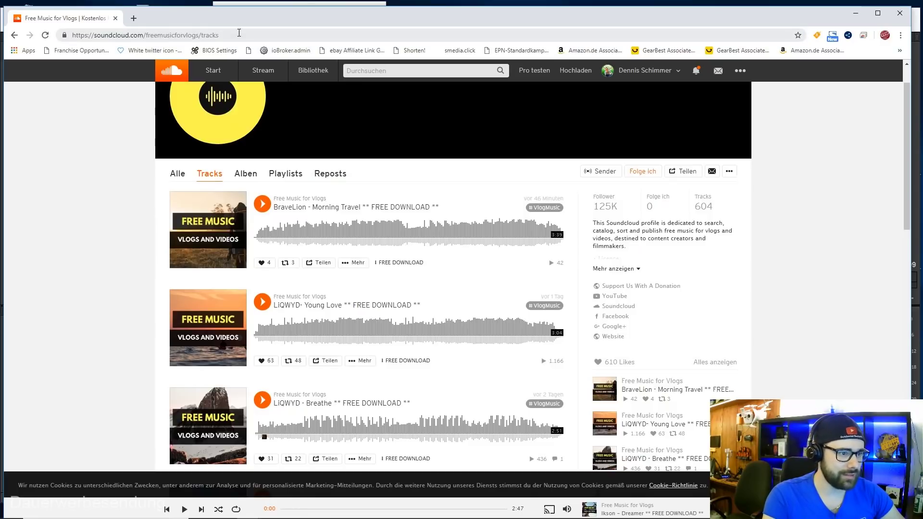
click(239, 33)
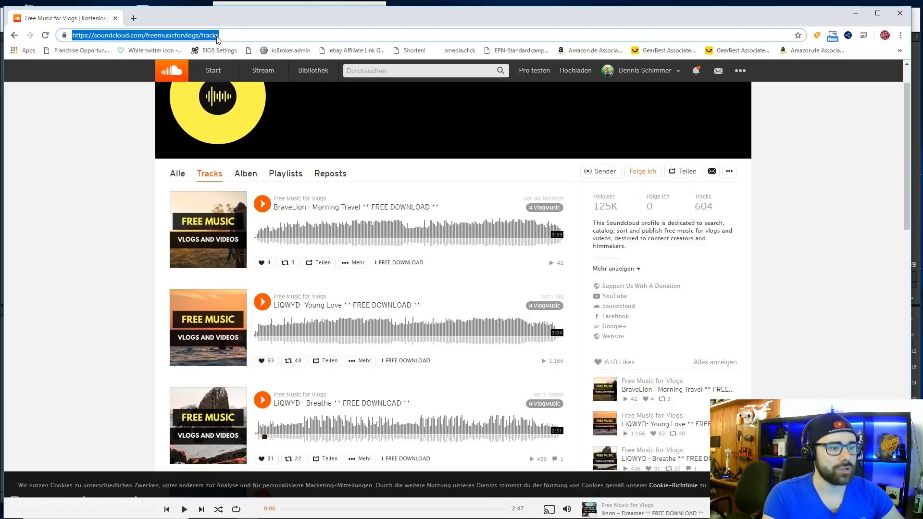
click(131, 192)
scroll(439, 252, down, 6)
scroll(429, 287, down, 4)
scroll(428, 286, down, 6)
scroll(427, 285, up, 8)
scroll(427, 281, up, 15)
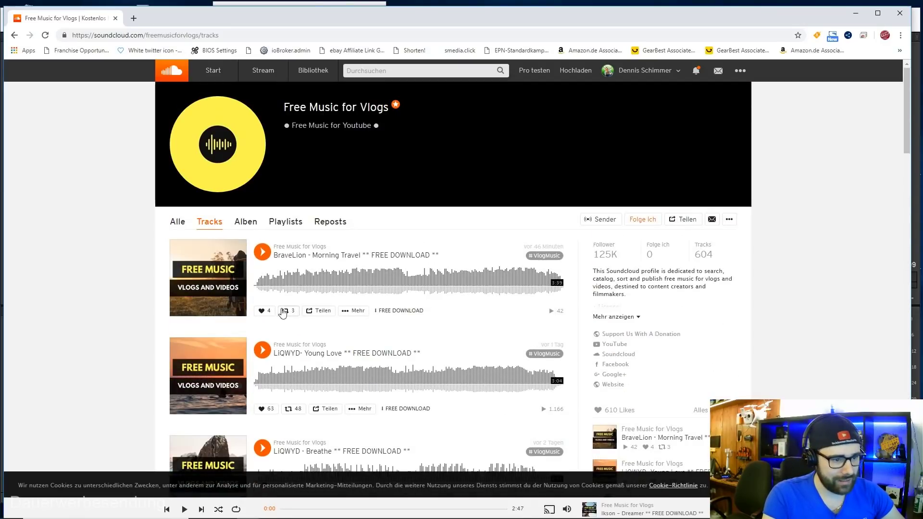
click(263, 252)
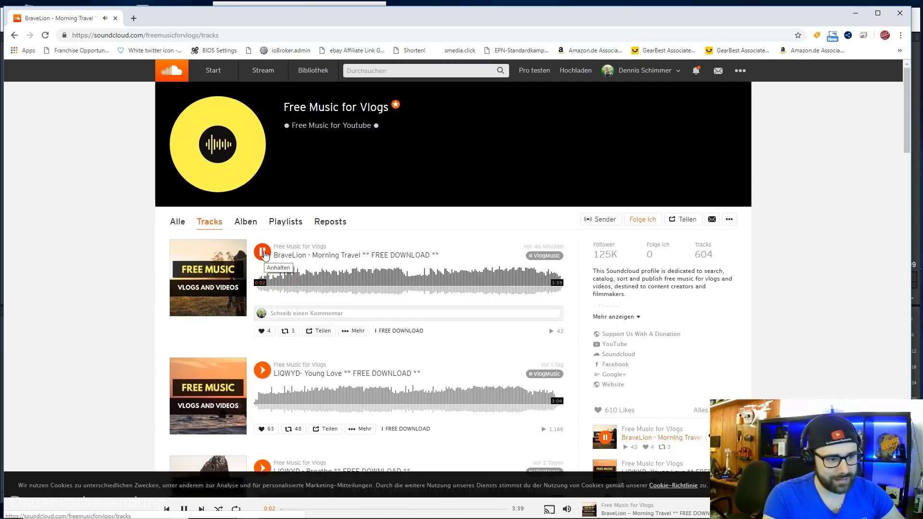
click(327, 278)
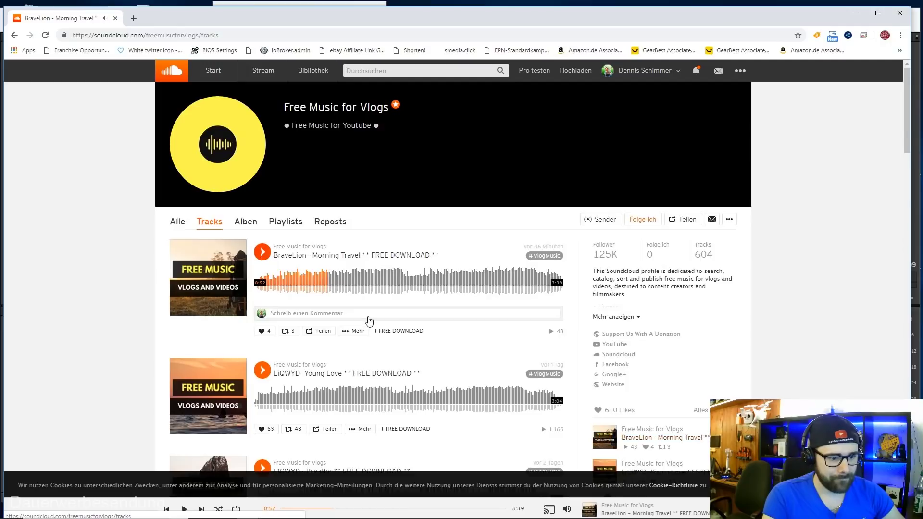
Step: Preview Ikson - Dreamer, skipping ahead to about 0:20, 0:50 and 1:51
scroll(369, 321, down, 2)
scroll(370, 320, down, 3)
scroll(370, 321, down, 3)
scroll(370, 321, down, 1)
scroll(370, 321, down, 3)
scroll(368, 317, down, 2)
scroll(369, 317, down, 2)
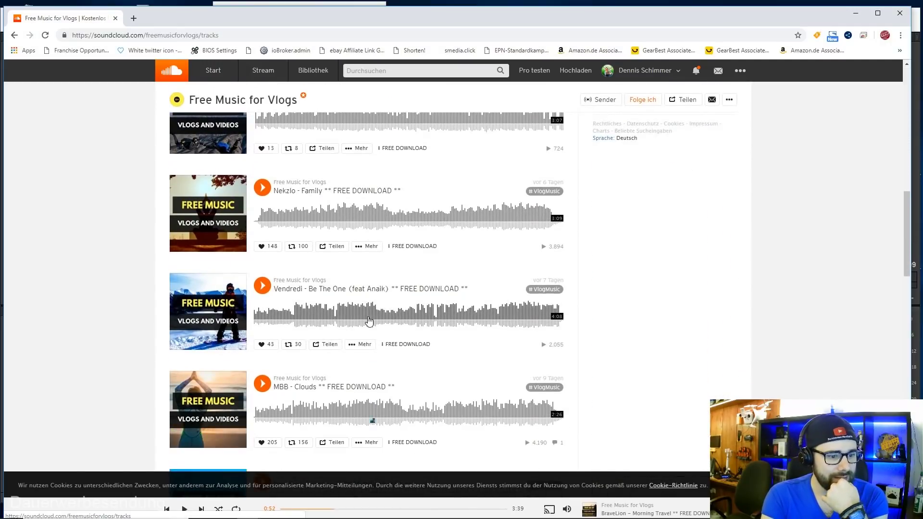
scroll(370, 321, down, 3)
scroll(369, 320, down, 3)
scroll(370, 321, down, 3)
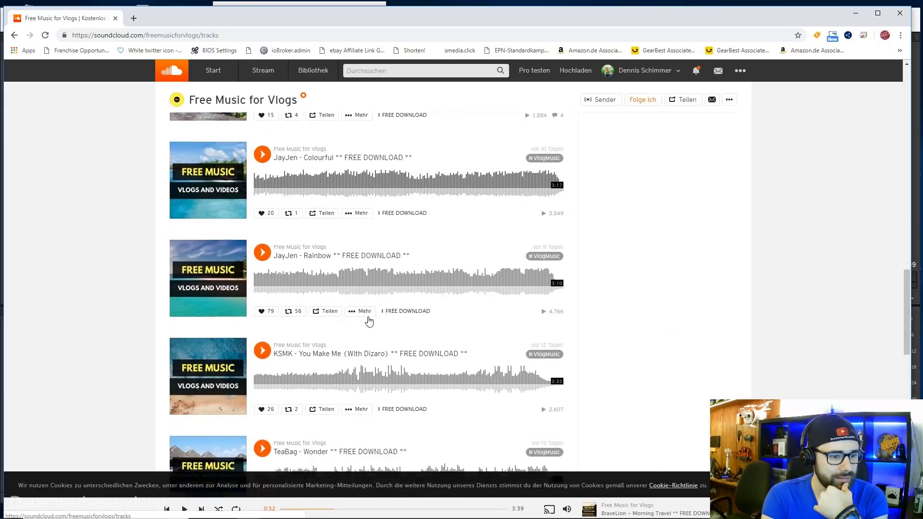
scroll(370, 320, down, 3)
scroll(369, 321, down, 5)
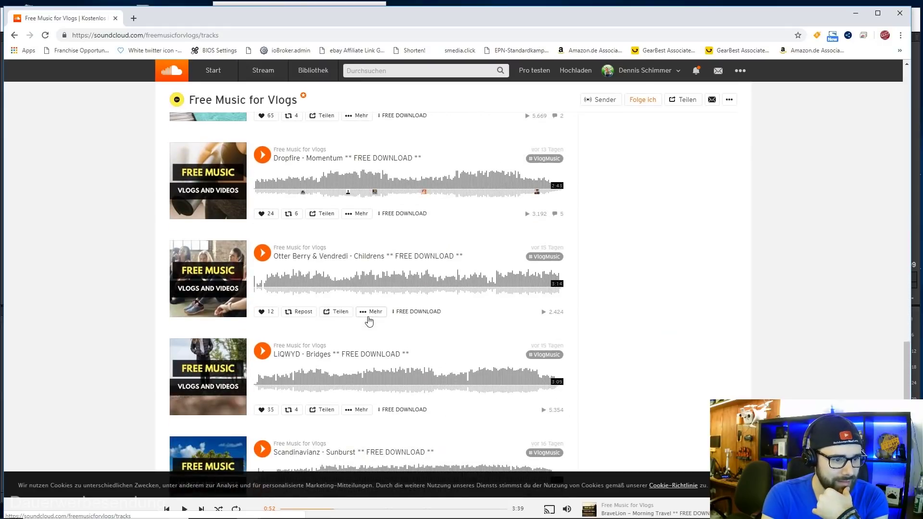
scroll(369, 321, down, 1)
scroll(370, 321, down, 4)
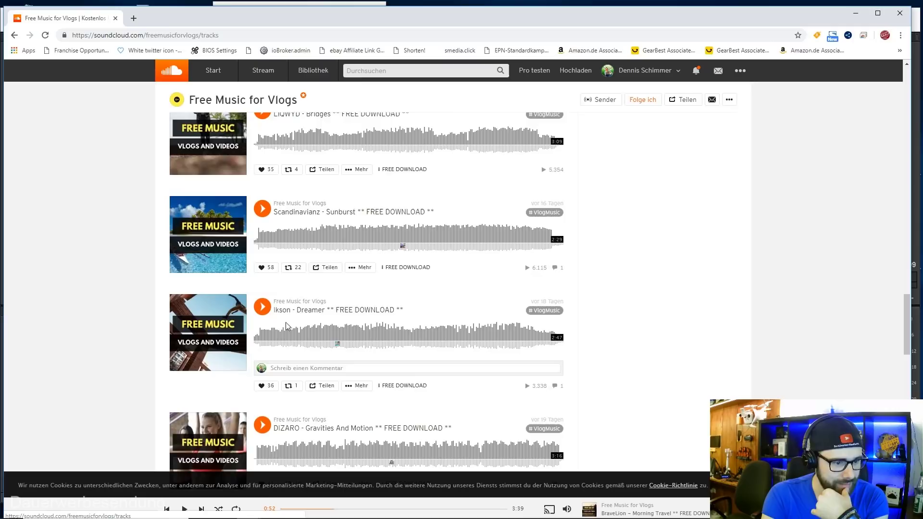
click(263, 307)
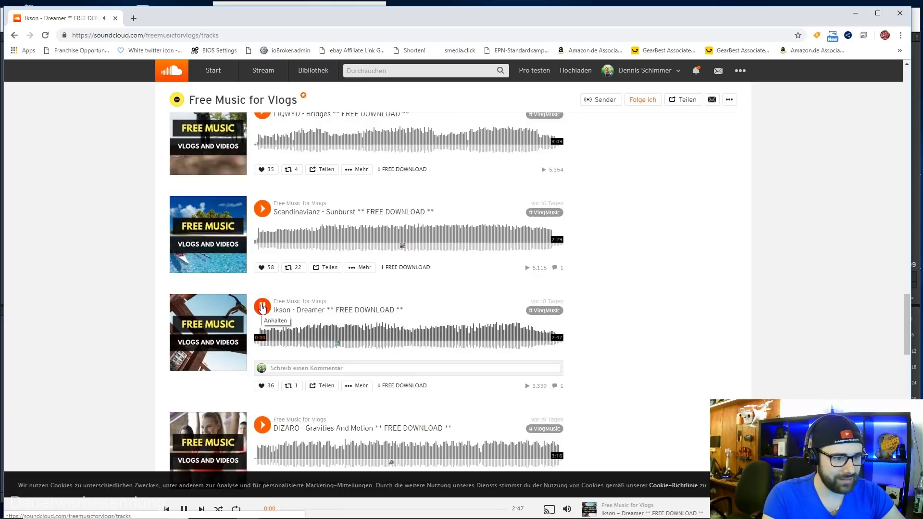
click(290, 335)
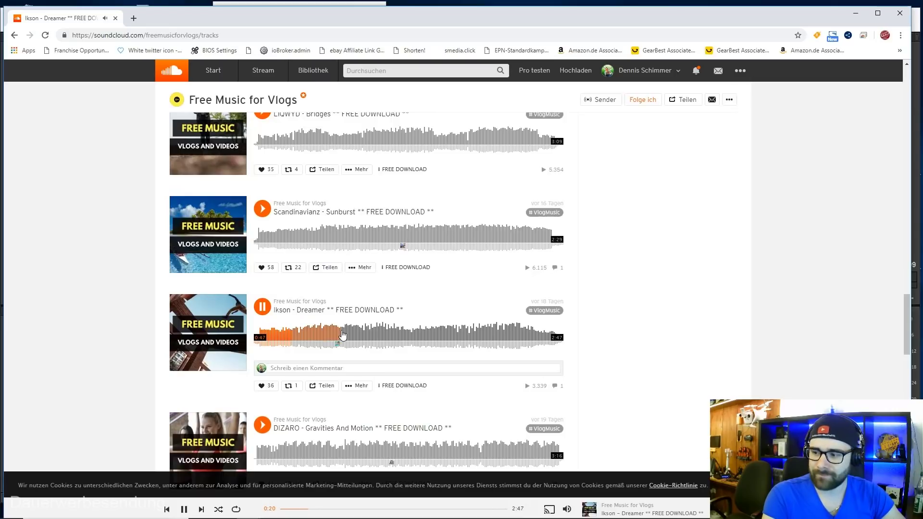
click(346, 333)
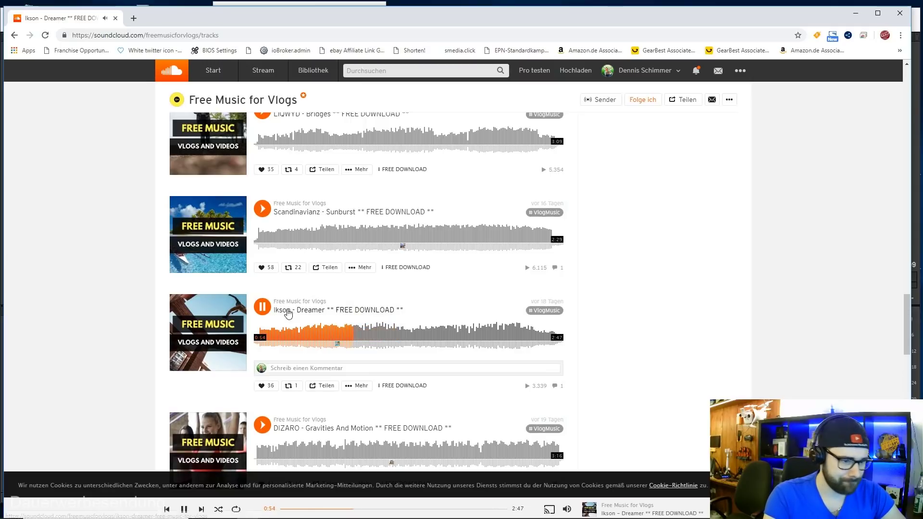
click(457, 334)
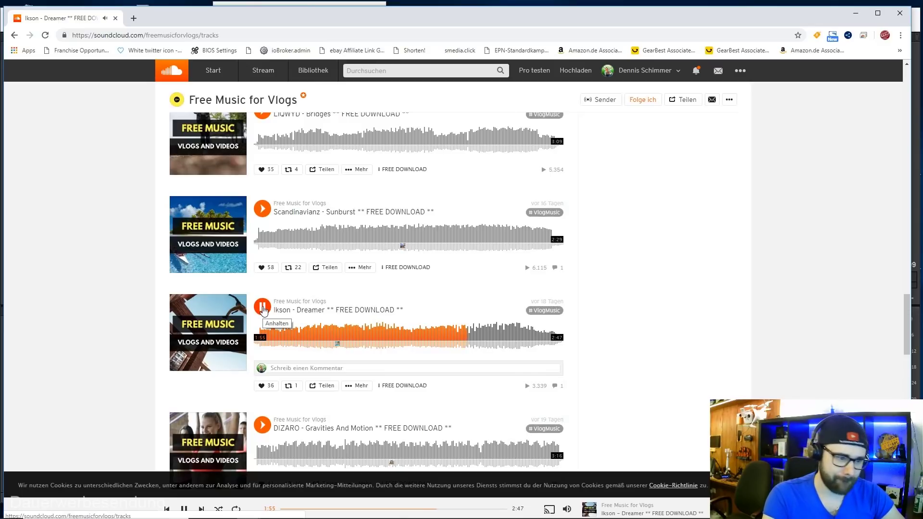
Step: Preview Scandinavianz - Sunburst at about 1:25 and 1:57, then pause it
click(263, 311)
scroll(263, 310, up, 2)
click(262, 304)
click(423, 334)
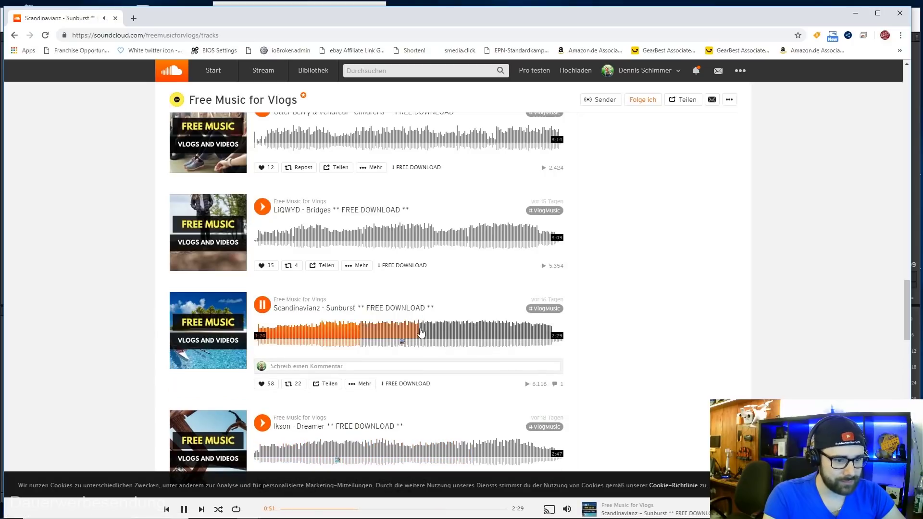
click(498, 335)
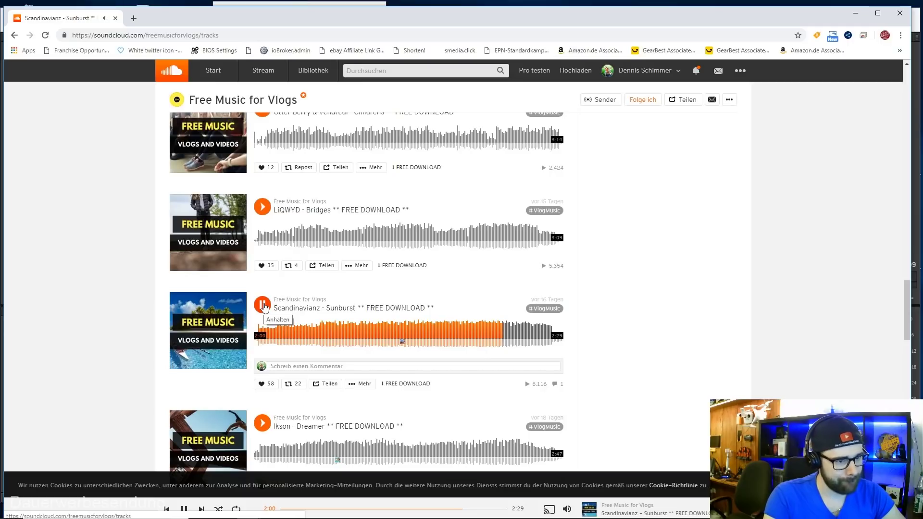
click(263, 305)
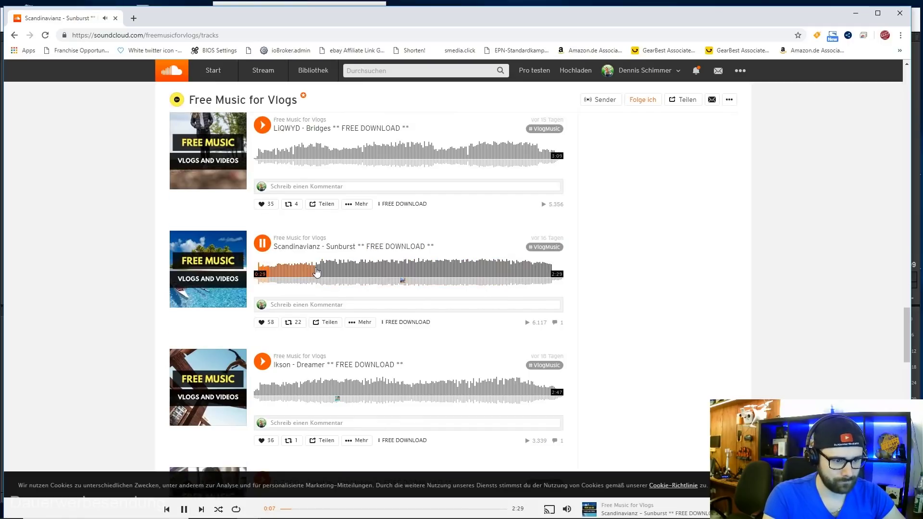
key(space)
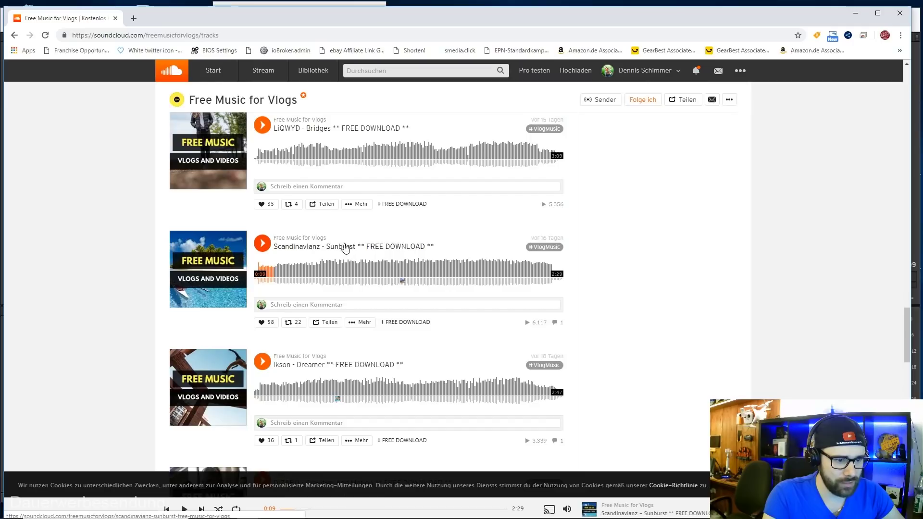
scroll(405, 273, down, 1)
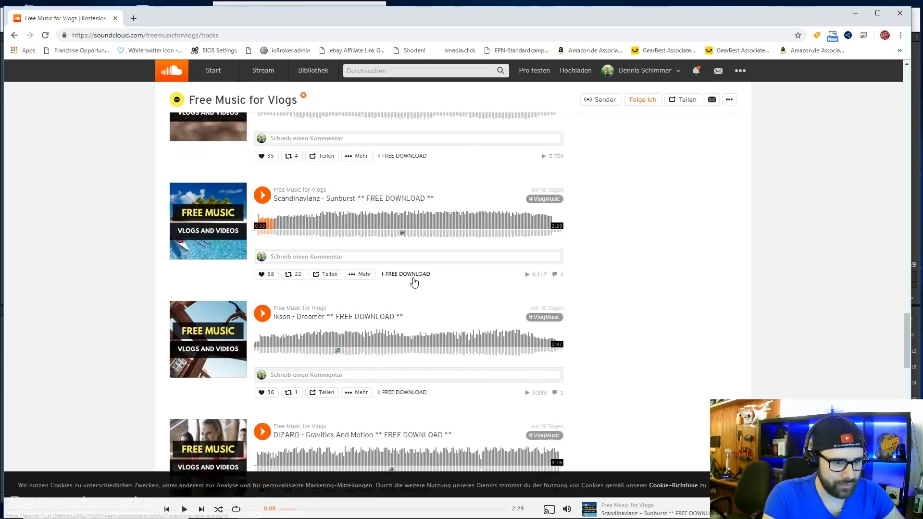
Step: Download Scandinavianz - Sunburst using FREE DOWNLOAD and then DOWNLOAD NOW
click(408, 274)
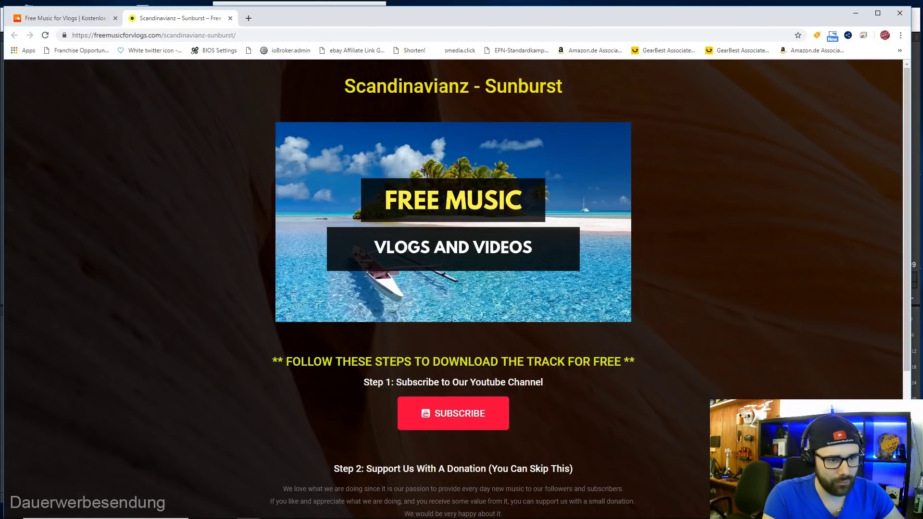
scroll(688, 289, down, 5)
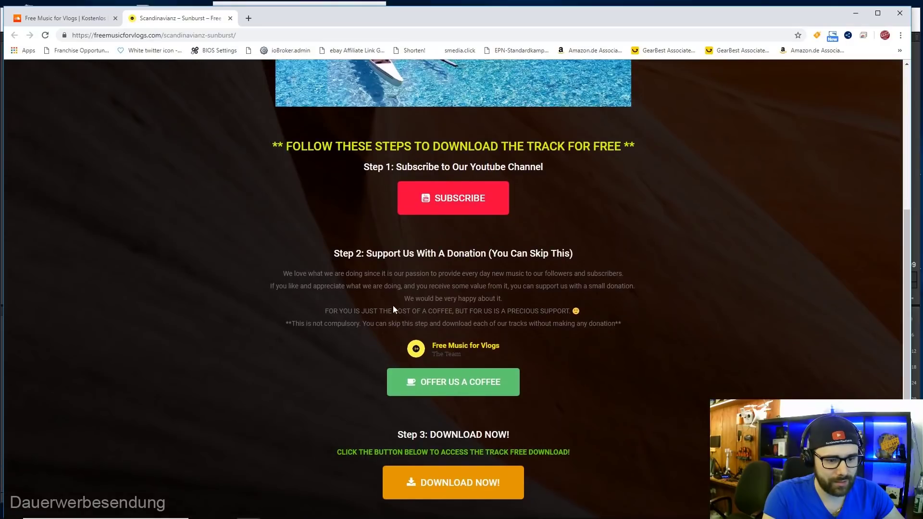
click(482, 489)
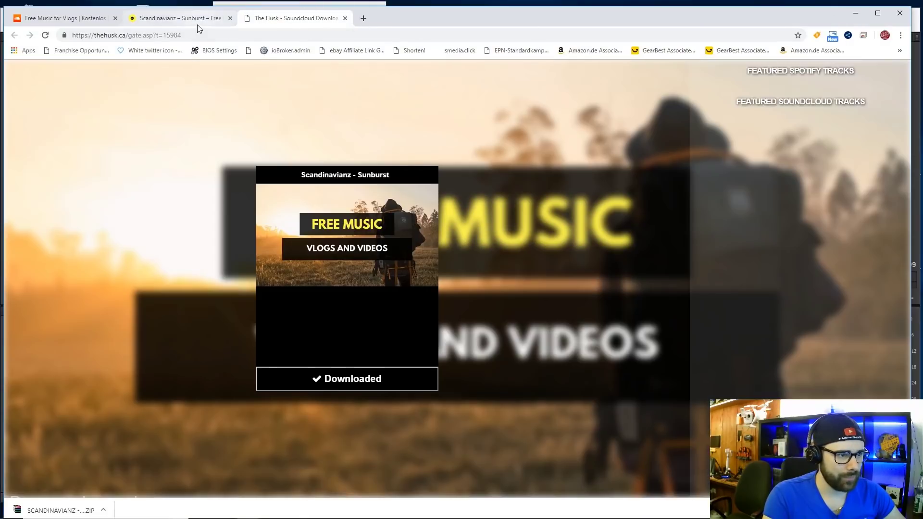
Step: Go back to the Free Music for Vlogs list and open the Scandinavianz - Sunburst track page
click(197, 22)
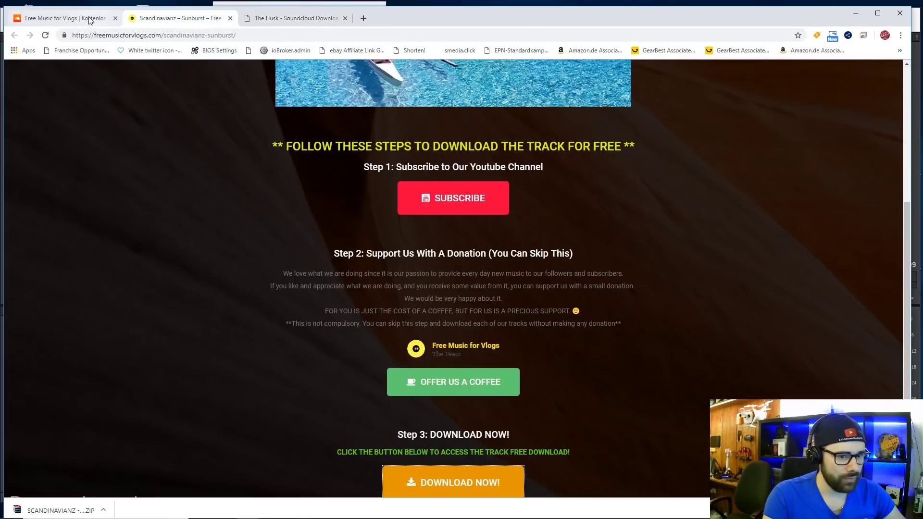
click(67, 18)
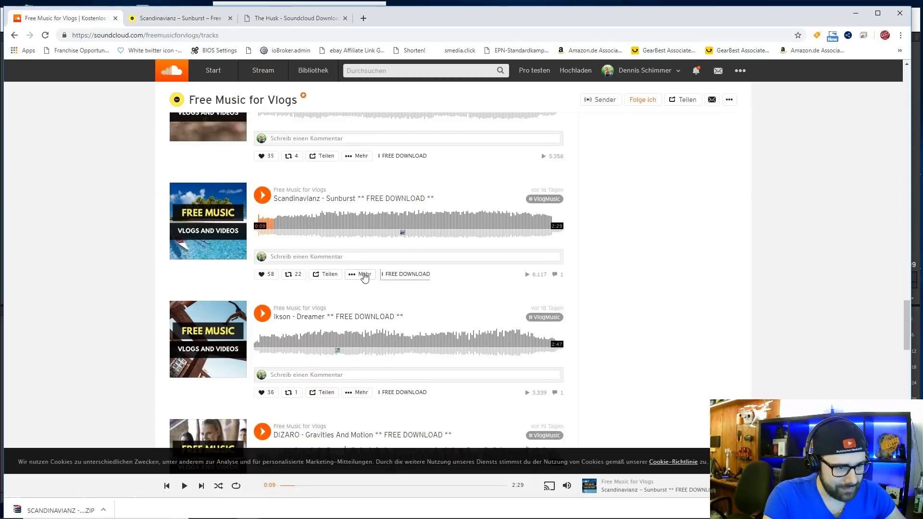
click(364, 275)
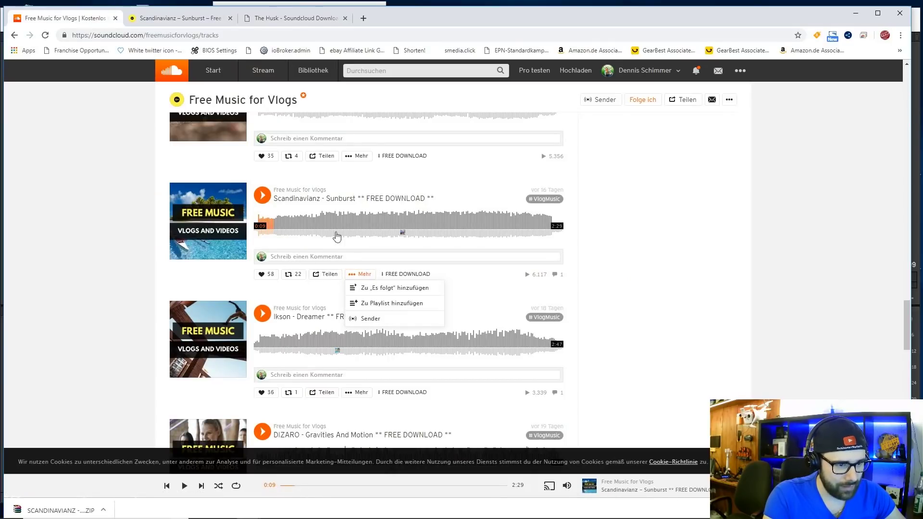
click(337, 199)
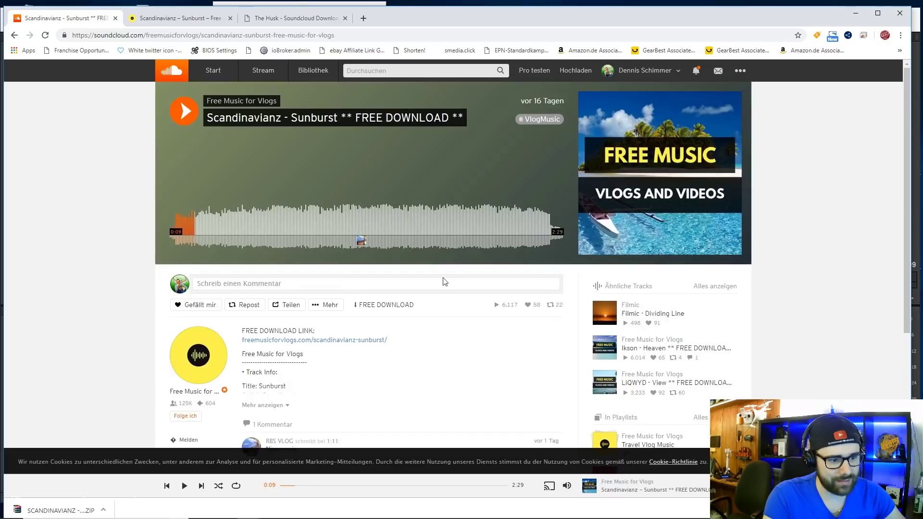
Step: Expand the Sunburst description and select its licence text crediting Scandinavianz and Free Music for Vlogs
scroll(445, 282, down, 3)
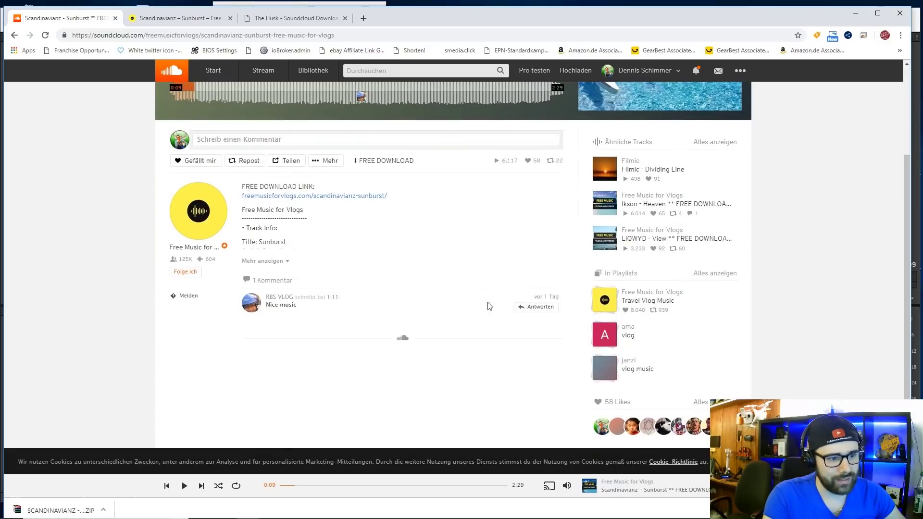
click(278, 261)
scroll(412, 303, down, 2)
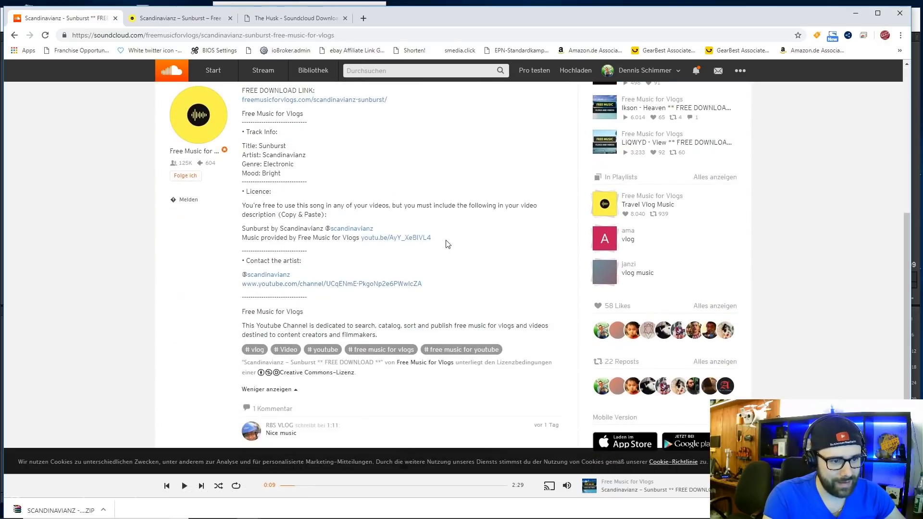
drag(442, 241, 239, 211)
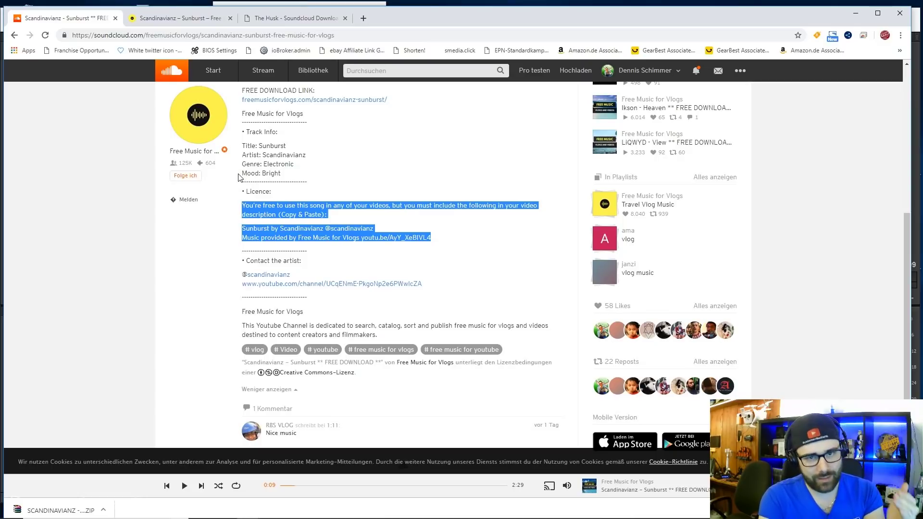
drag(245, 191, 450, 244)
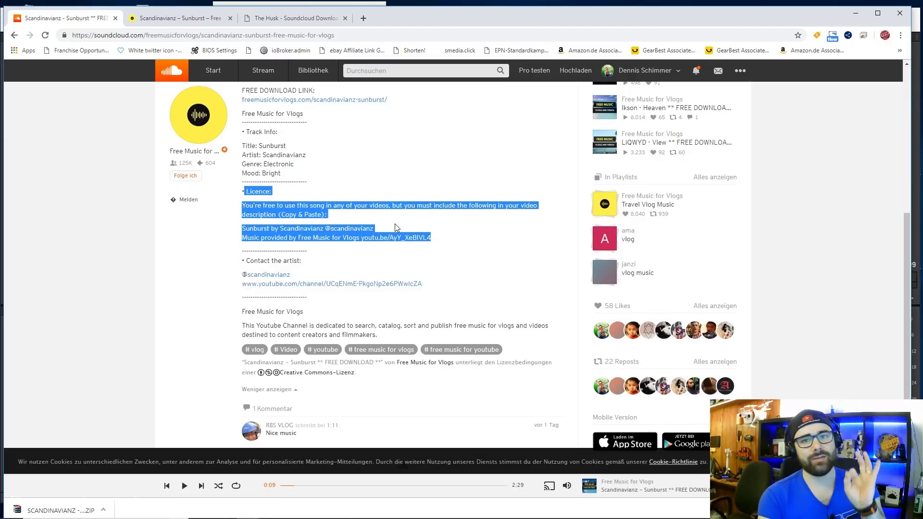
scroll(402, 229, up, 1)
click(452, 284)
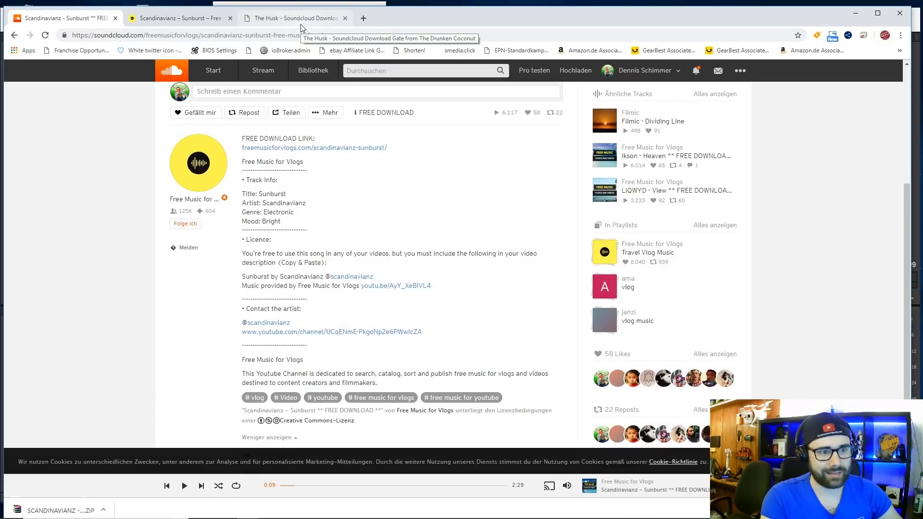
Step: Check The Husk download page, then open the Premiere folder inside Insta360 Test Footage
click(288, 21)
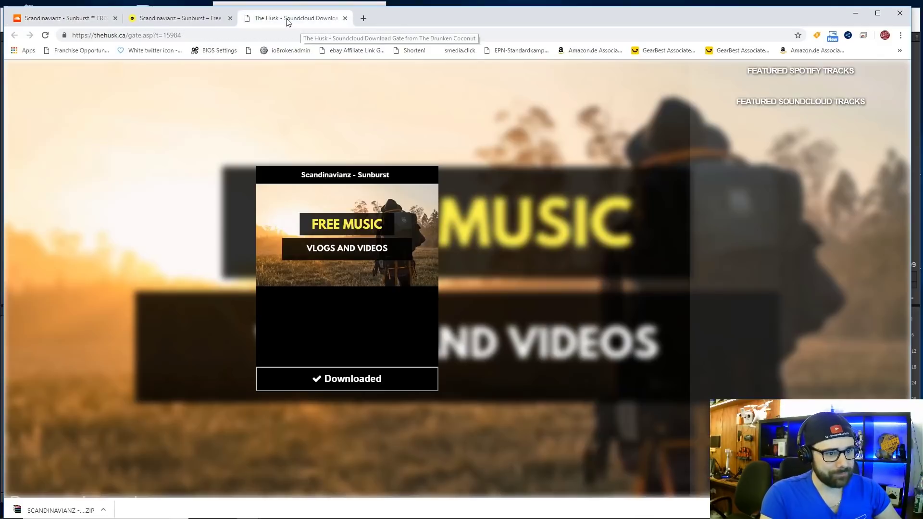
click(70, 18)
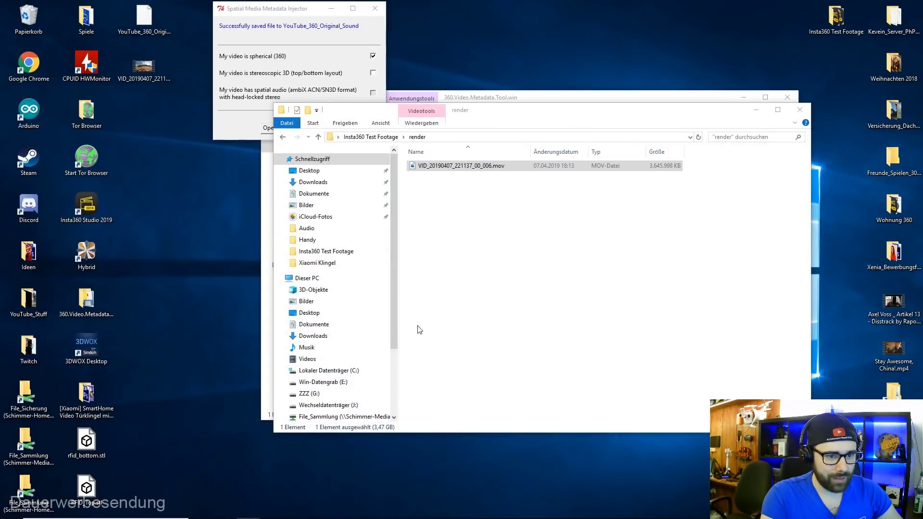
click(502, 231)
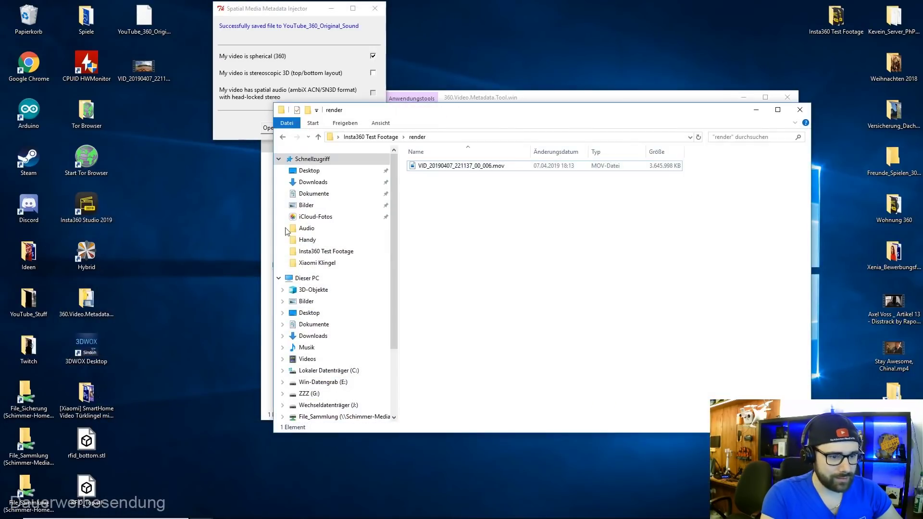
click(559, 100)
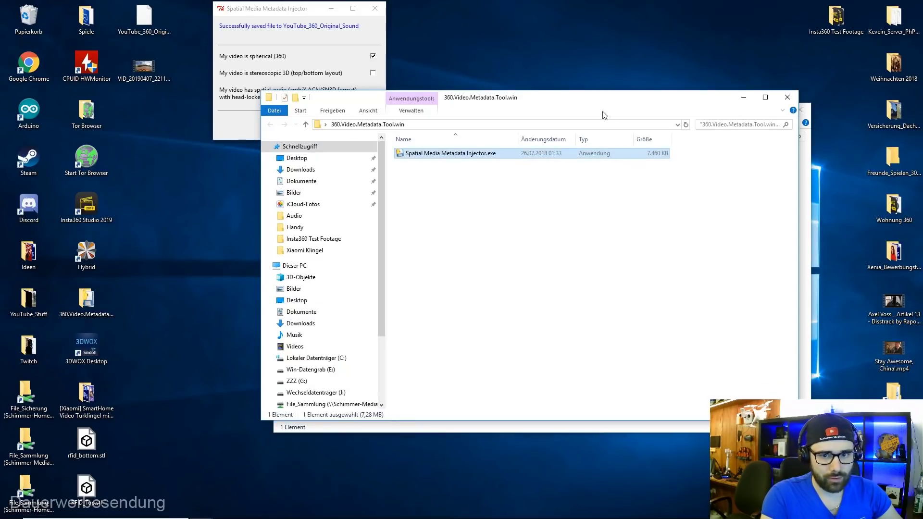
click(746, 99)
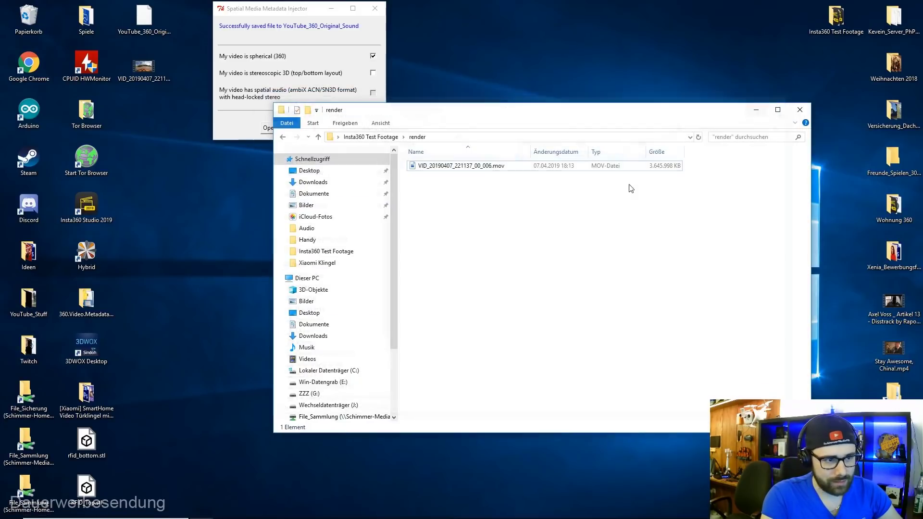
click(283, 139)
double_click(438, 179)
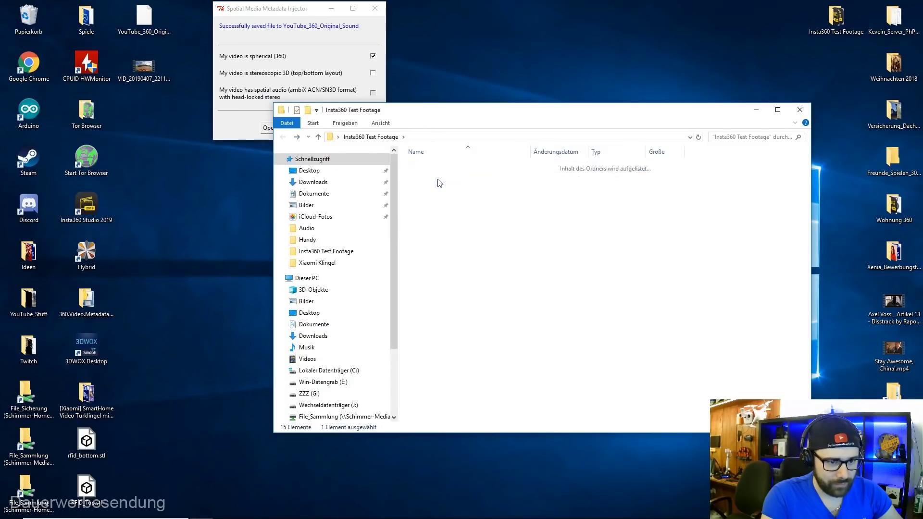
Step: Drag the downloaded Sunburst ZIP out of the browser onto the desktop
mouse_move(246, 513)
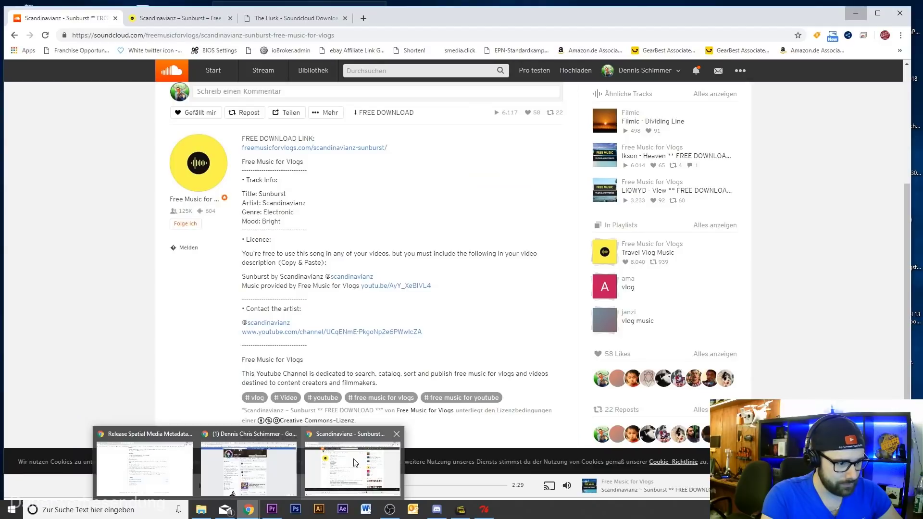
click(305, 460)
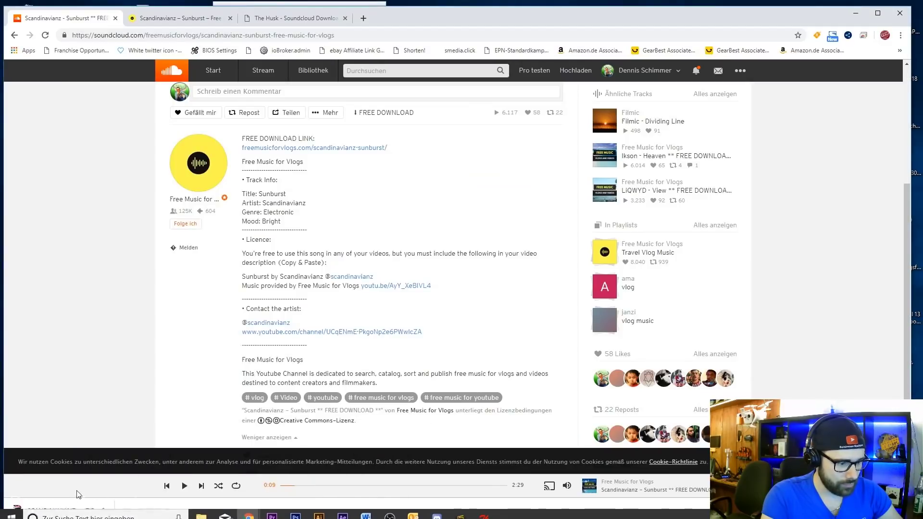
click(224, 510)
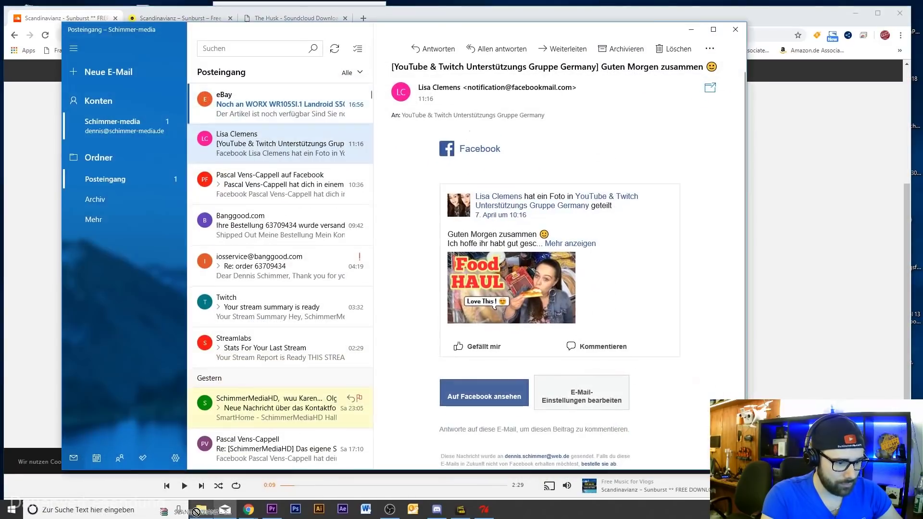
drag(180, 511, 889, 233)
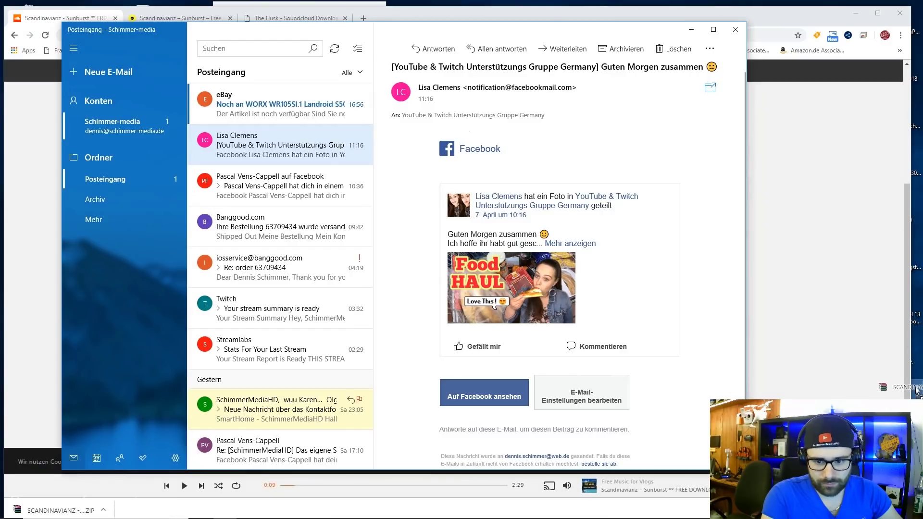
drag(890, 233, 884, 374)
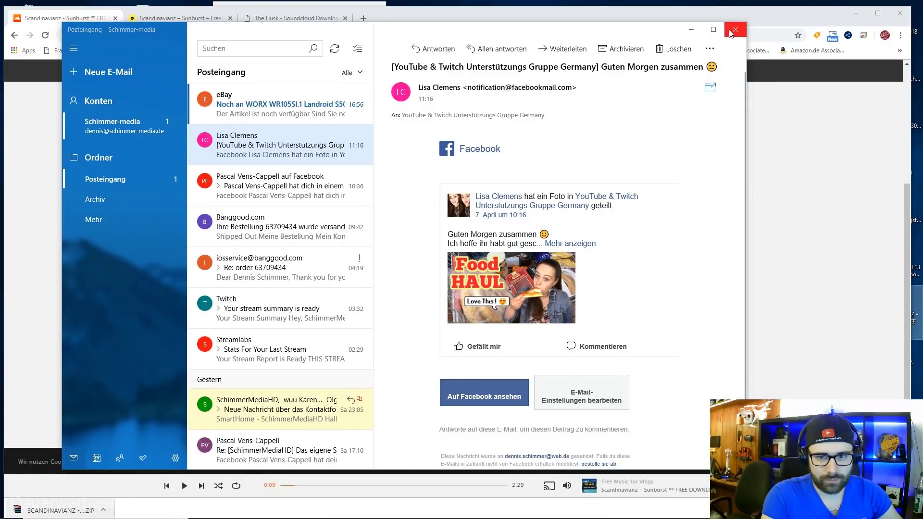
click(691, 29)
click(856, 13)
Step: Move the Sunburst ZIP into the Premiere folder and place its MP3 on Audio 2
drag(913, 310, 542, 264)
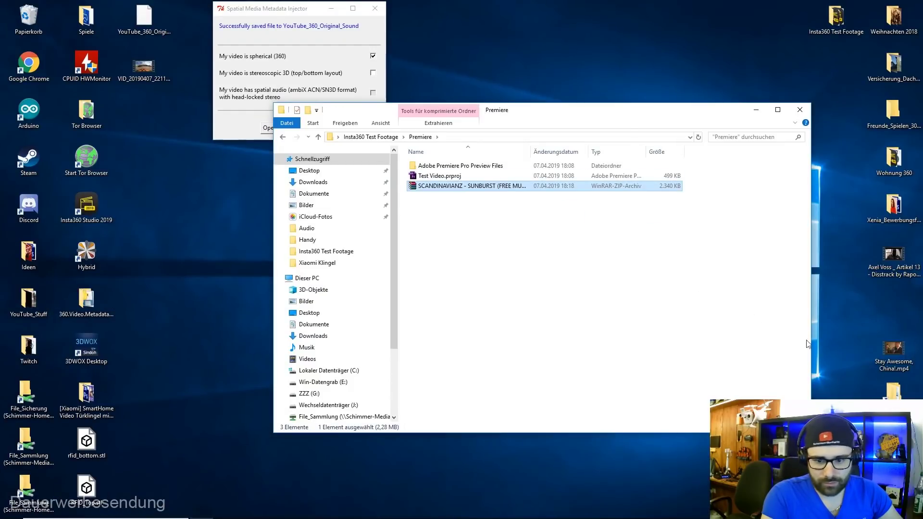
double_click(471, 186)
mouse_move(462, 186)
mouse_down()
mouse_move(278, 515)
mouse_move(397, 443)
mouse_up()
Step: Arrange the Sunburst music on Audio 2 and the 360° video so both start at 00:00
click(396, 339)
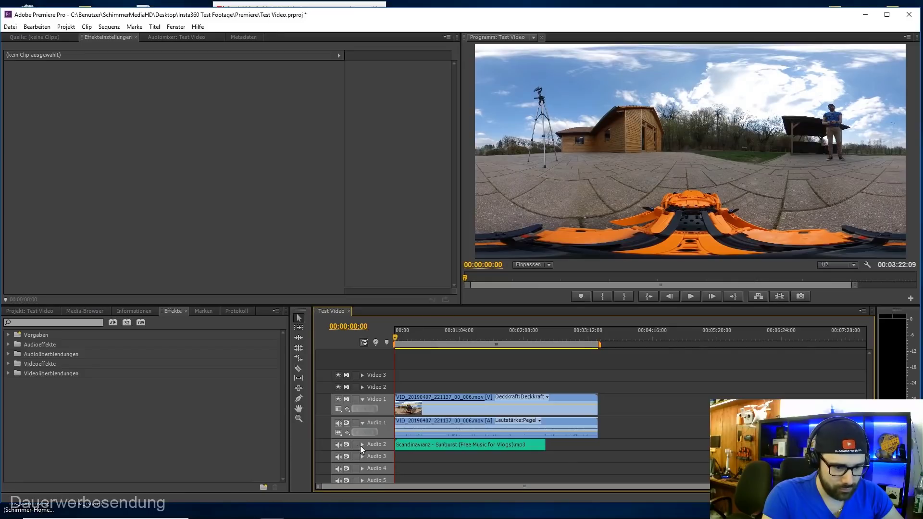
click(363, 445)
key(equal)
key(equal)
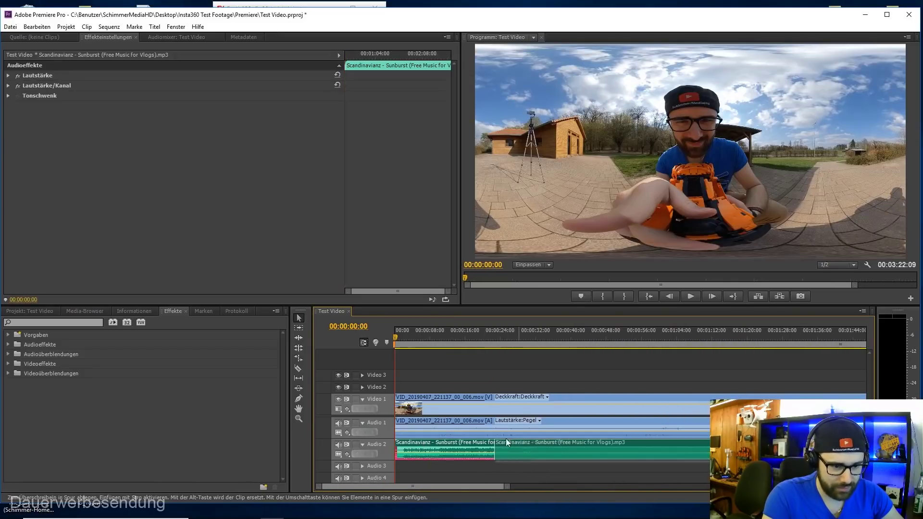
drag(423, 446, 523, 446)
click(403, 338)
drag(402, 336, 443, 336)
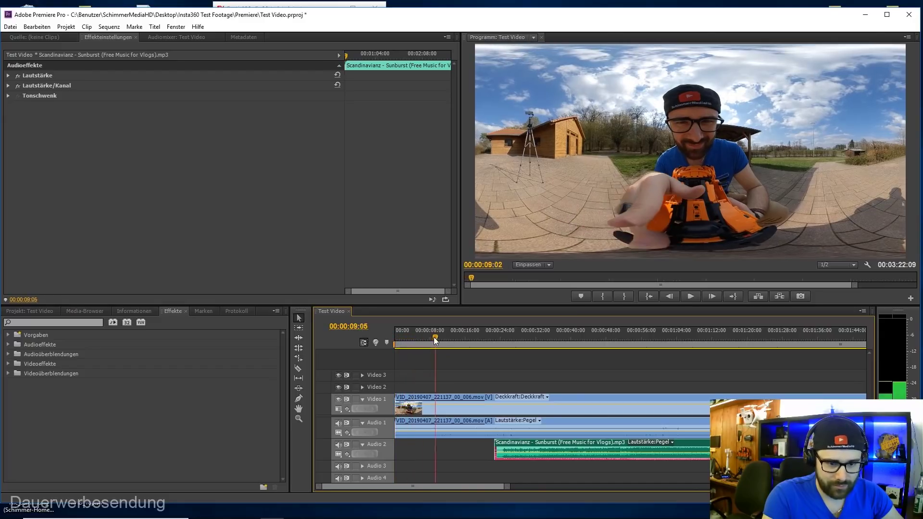
mouse_move(544, 497)
key(minus)
mouse_move(538, 445)
mouse_down()
mouse_move(506, 444)
mouse_move(686, 398)
mouse_up()
drag(467, 421, 467, 443)
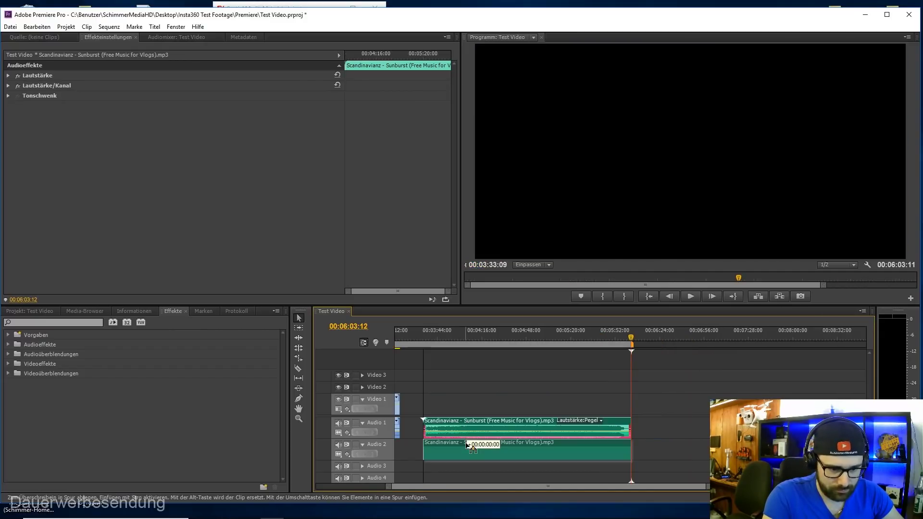
drag(642, 487, 572, 486)
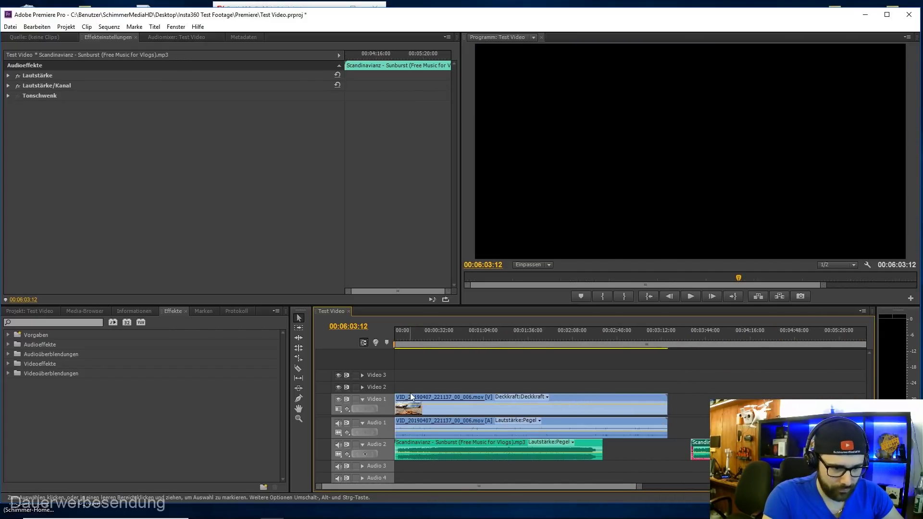
mouse_move(412, 396)
mouse_down()
mouse_move(513, 396)
mouse_move(437, 397)
mouse_up()
click(468, 397)
drag(546, 400, 452, 400)
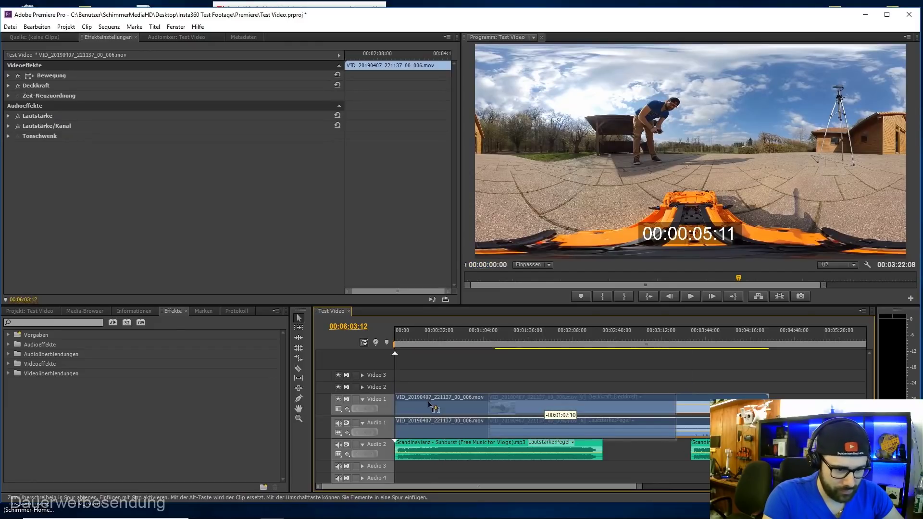
Step: Play back across the edit point between the two Sunburst music copies
click(397, 336)
key(=)
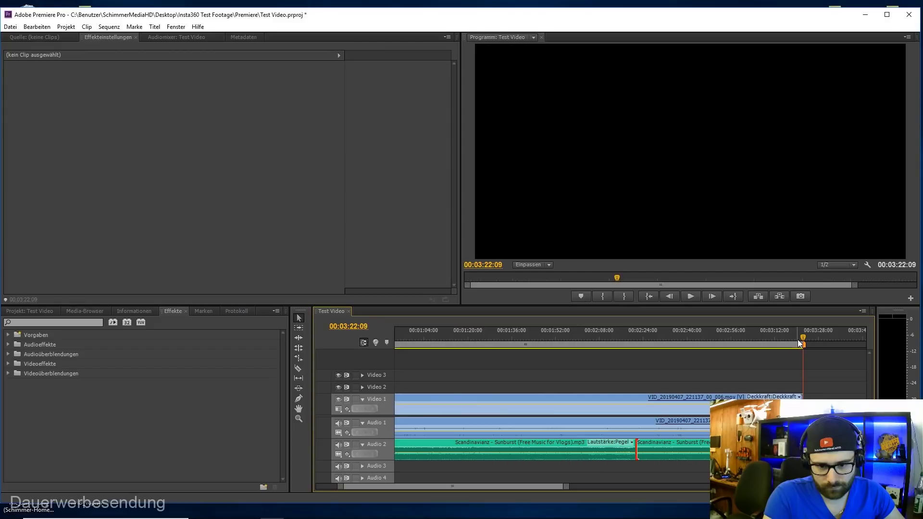
mouse_move(397, 335)
mouse_down()
mouse_move(665, 359)
mouse_move(633, 366)
mouse_up()
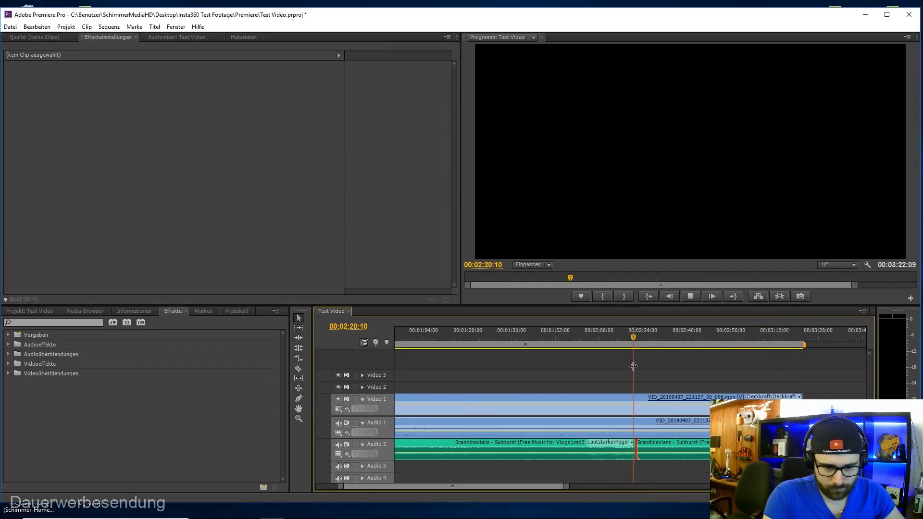
key(space)
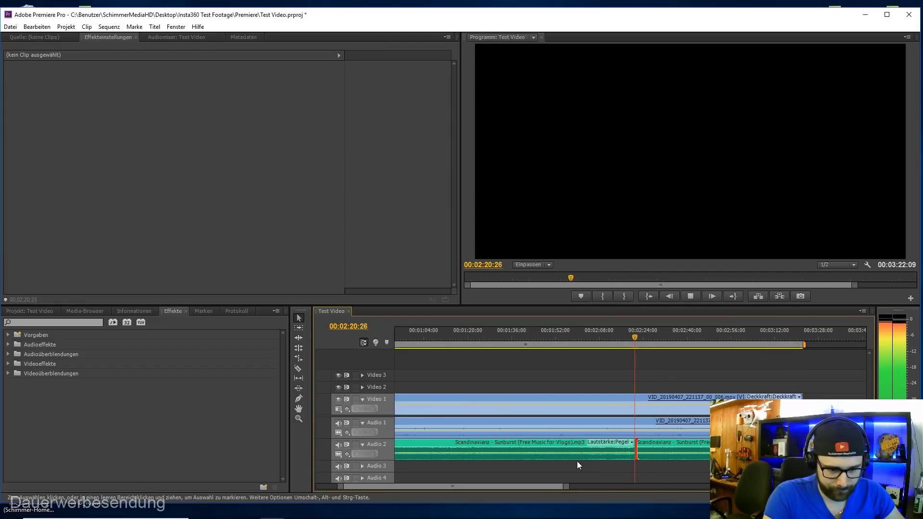
drag(566, 486, 518, 483)
key(space)
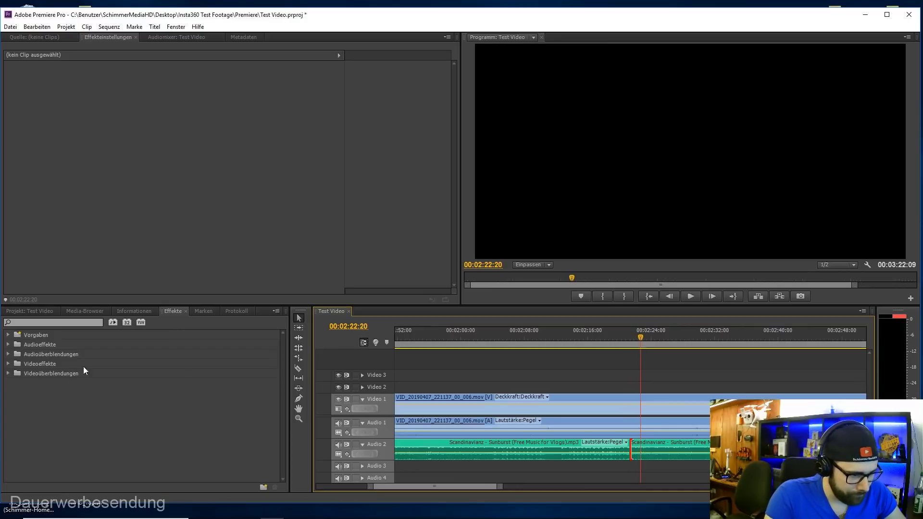
Step: Add a Konstante Leistung crossfade at the Audio 2 edit point and preview it
click(8, 373)
click(7, 373)
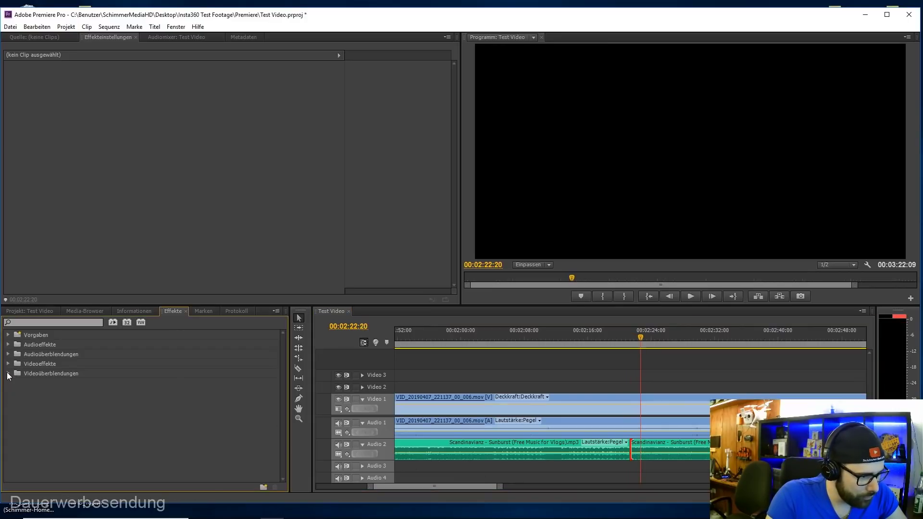
click(9, 354)
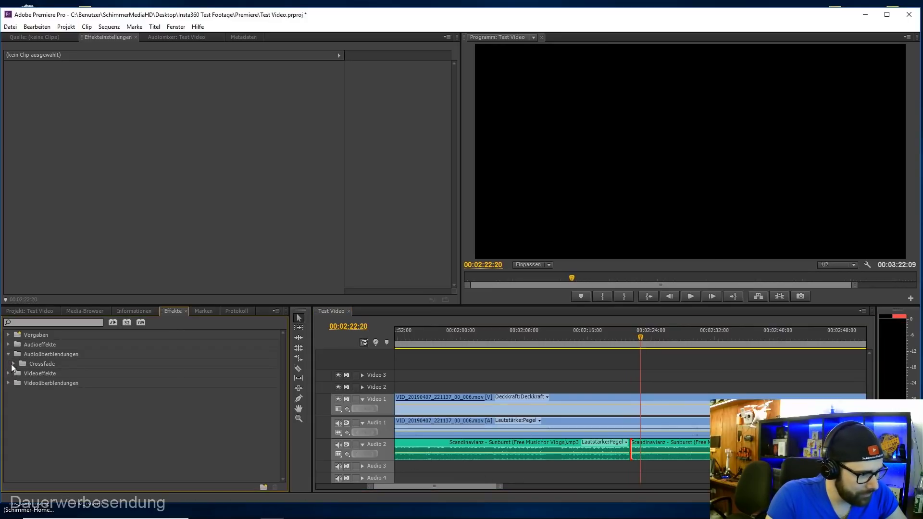
click(13, 365)
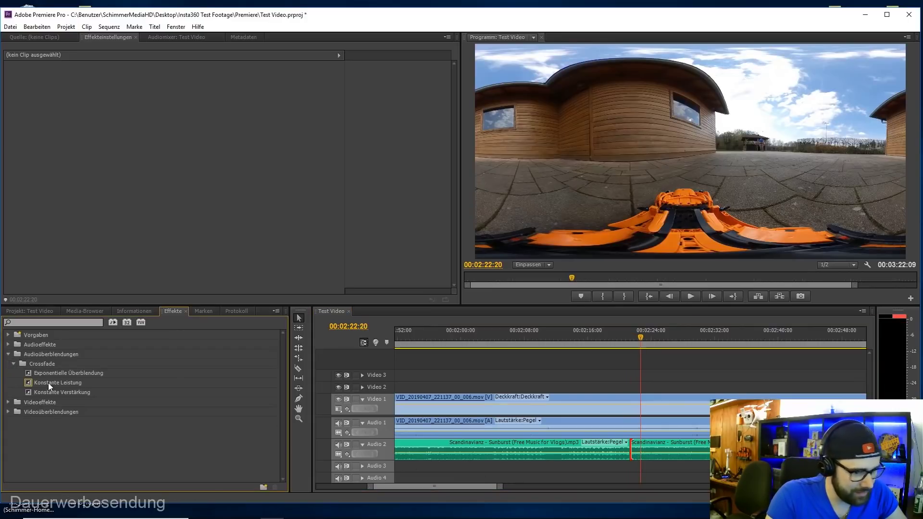
drag(48, 383, 630, 446)
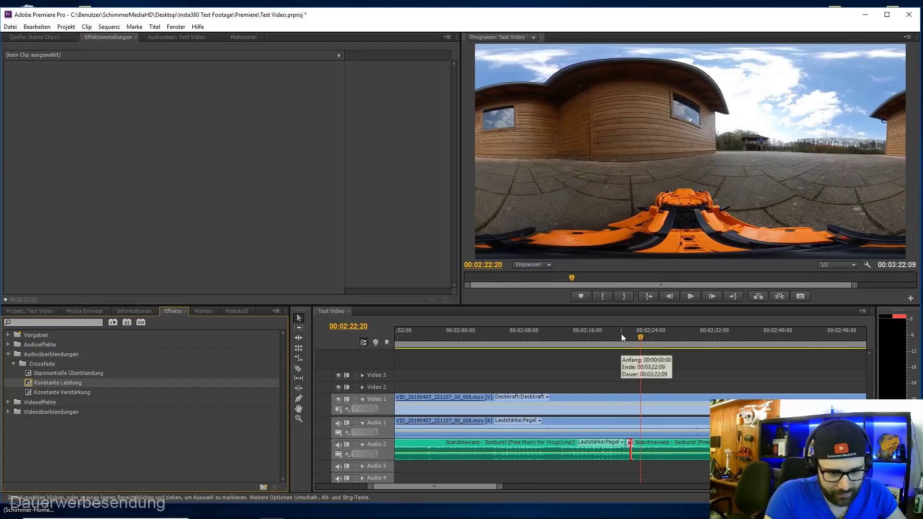
click(621, 333)
key(space)
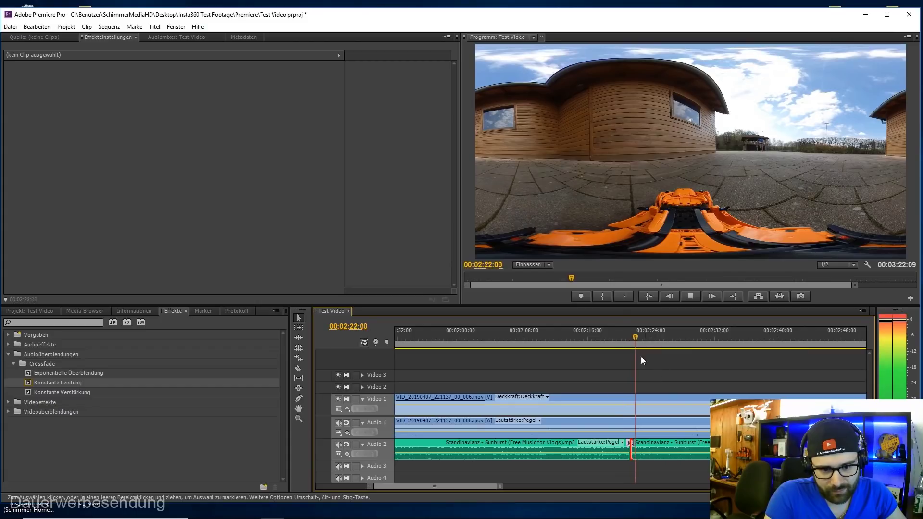
click(614, 331)
drag(500, 487, 631, 486)
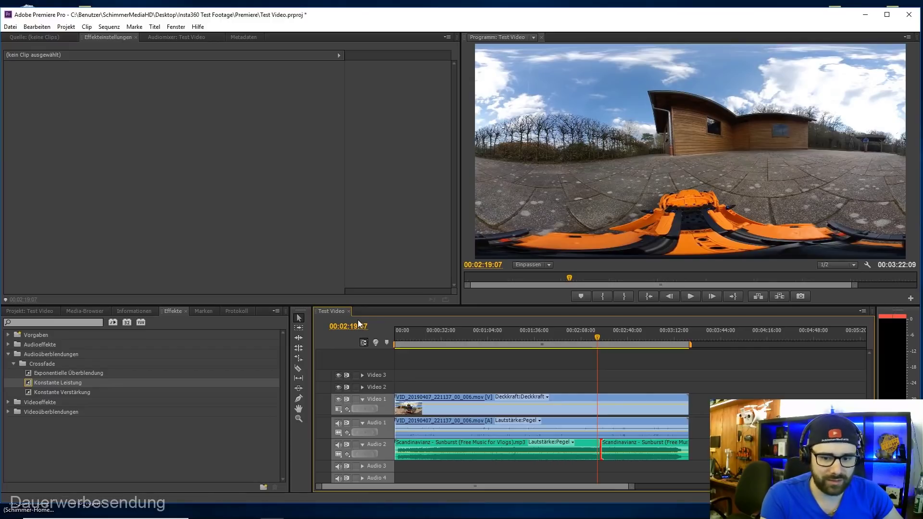
Step: Open Exportieren > Medien and set H.264 with the YouTube 360° preset (3840x1920, 30 fps)
click(10, 26)
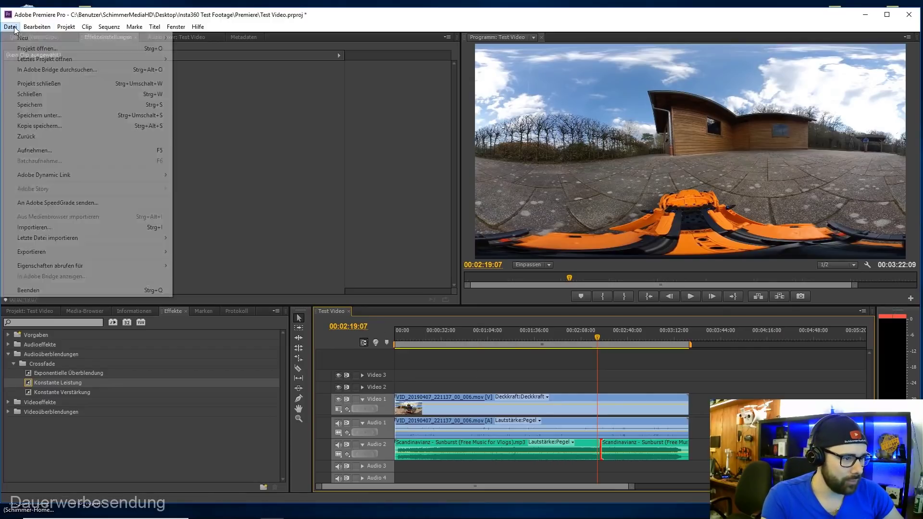
mouse_move(74, 253)
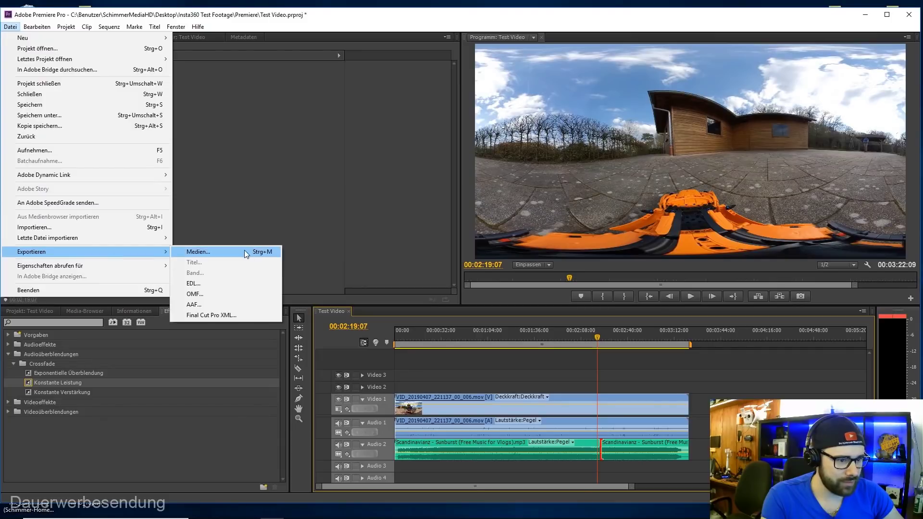
click(245, 251)
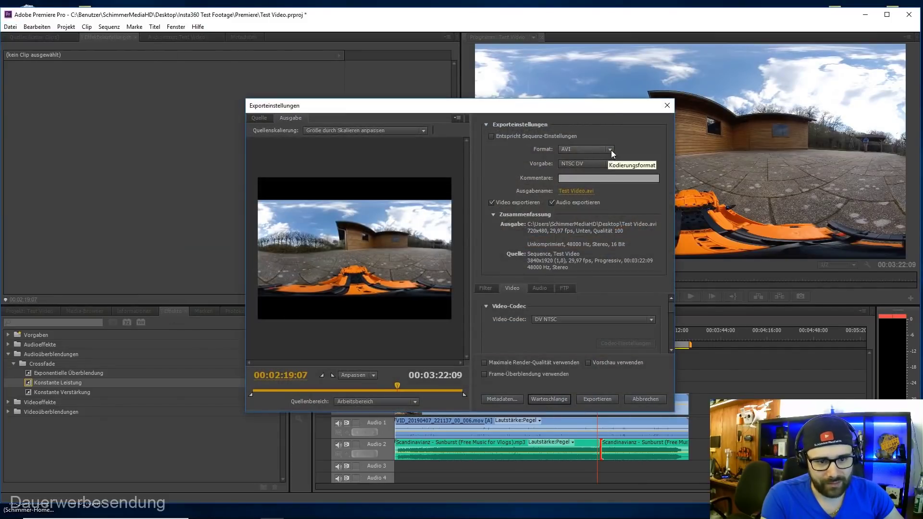
click(609, 150)
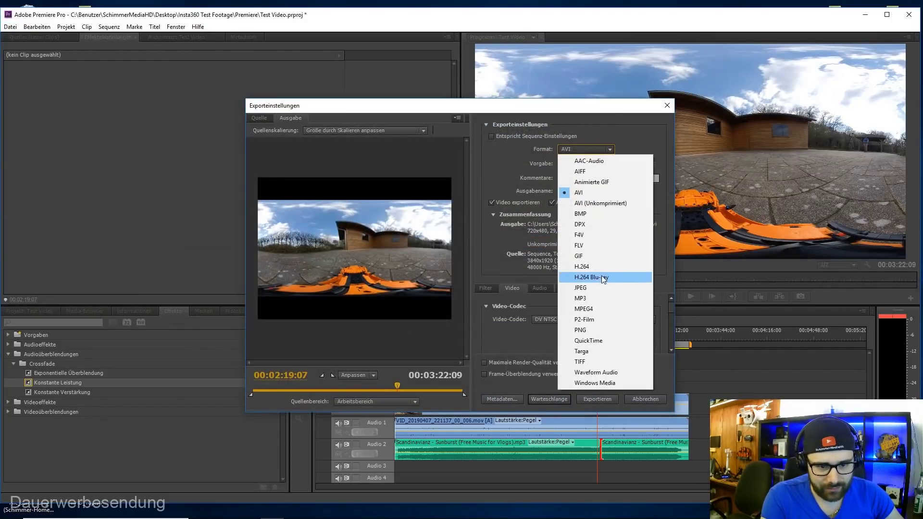
click(591, 266)
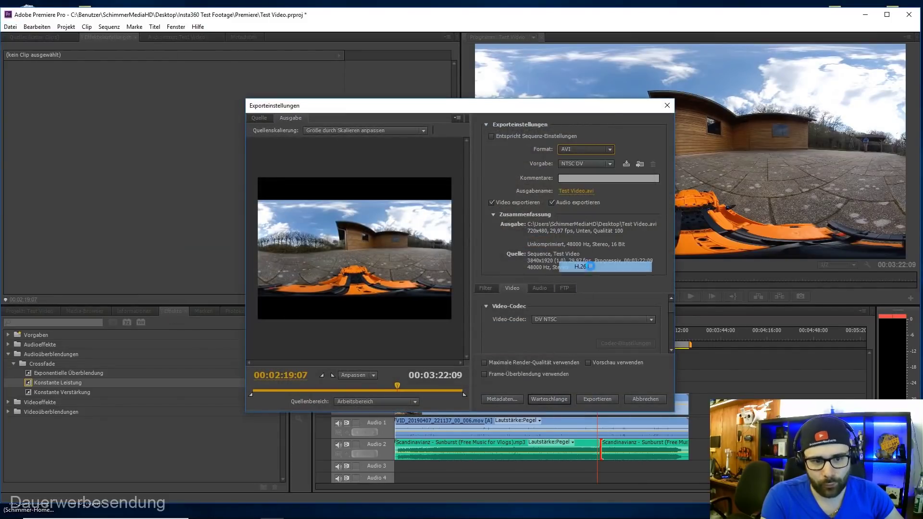
click(611, 163)
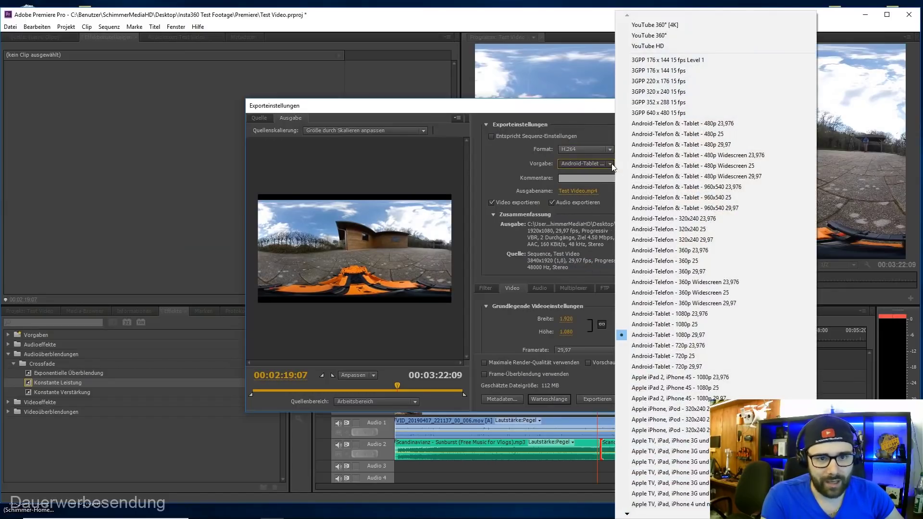
click(682, 27)
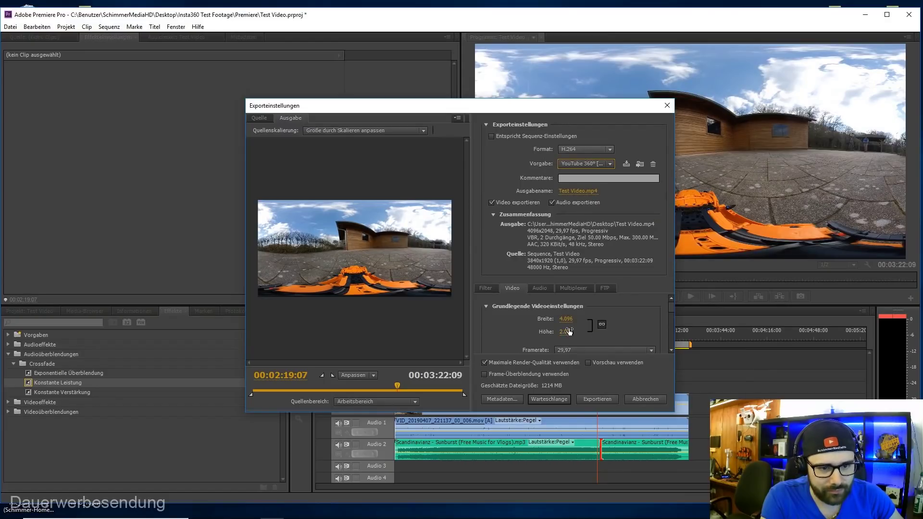
click(610, 163)
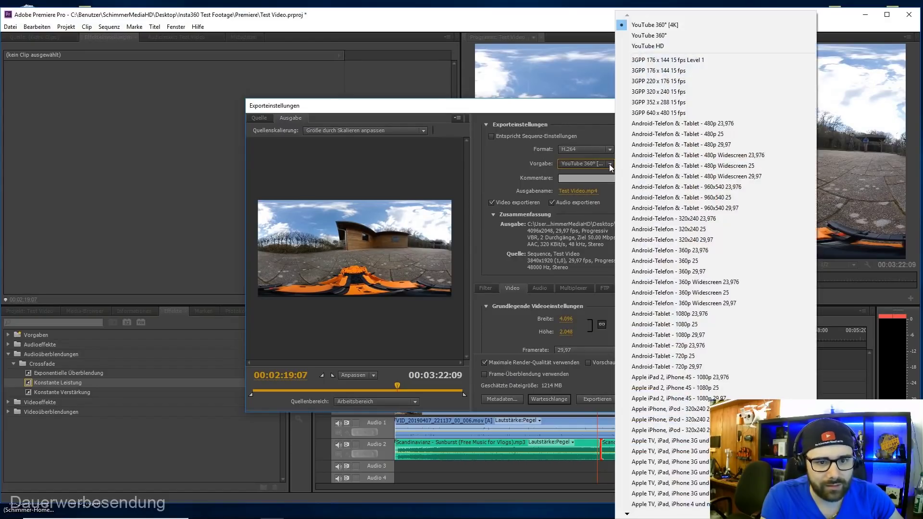
click(678, 37)
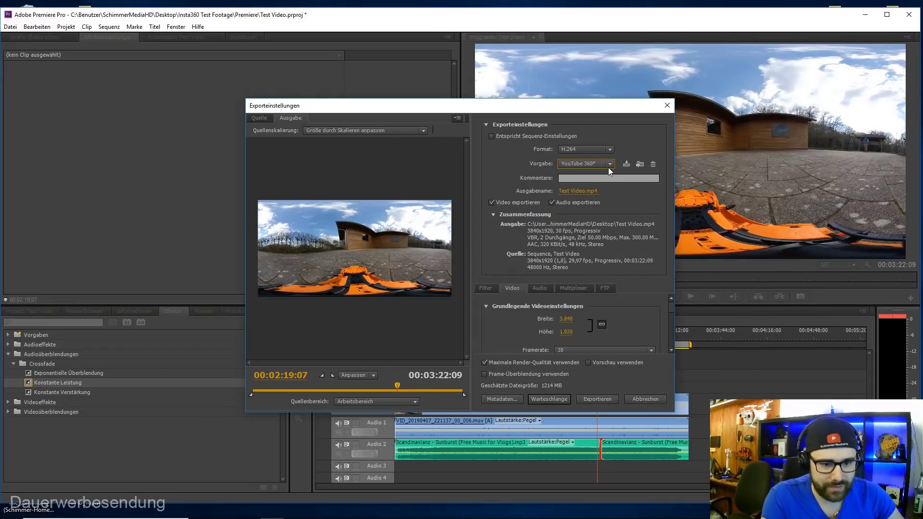
drag(672, 305, 670, 308)
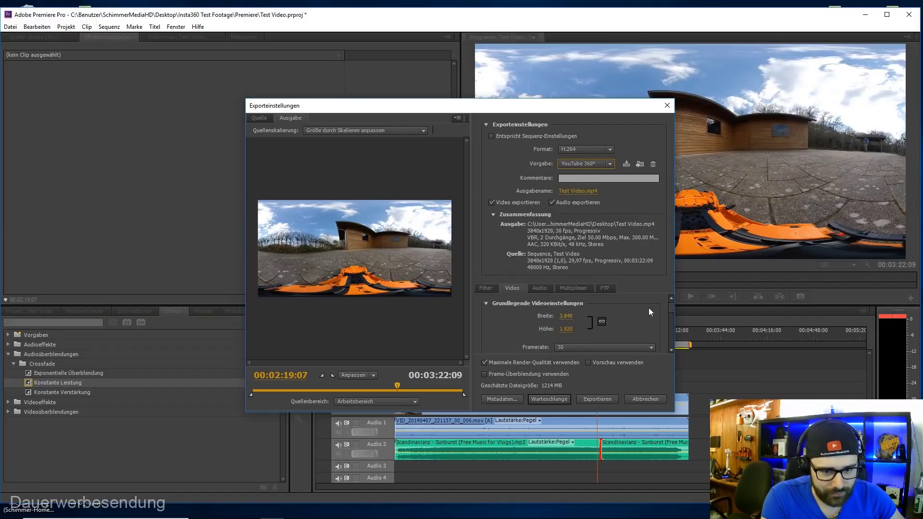
drag(671, 305, 672, 325)
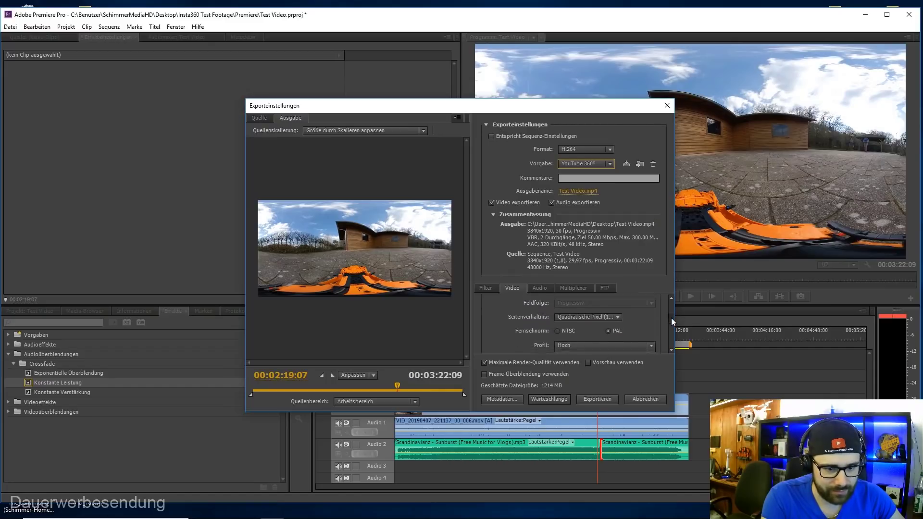
scroll(671, 321, down, 1)
scroll(670, 322, down, 2)
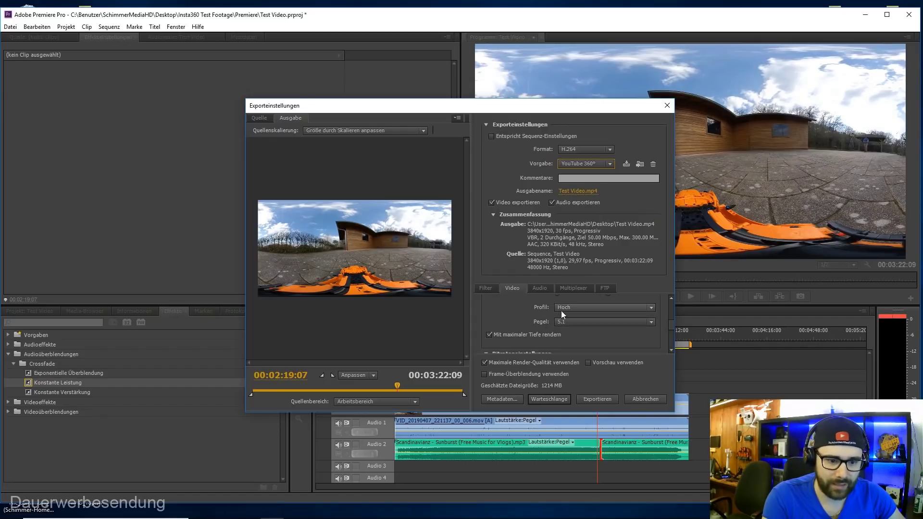
click(592, 309)
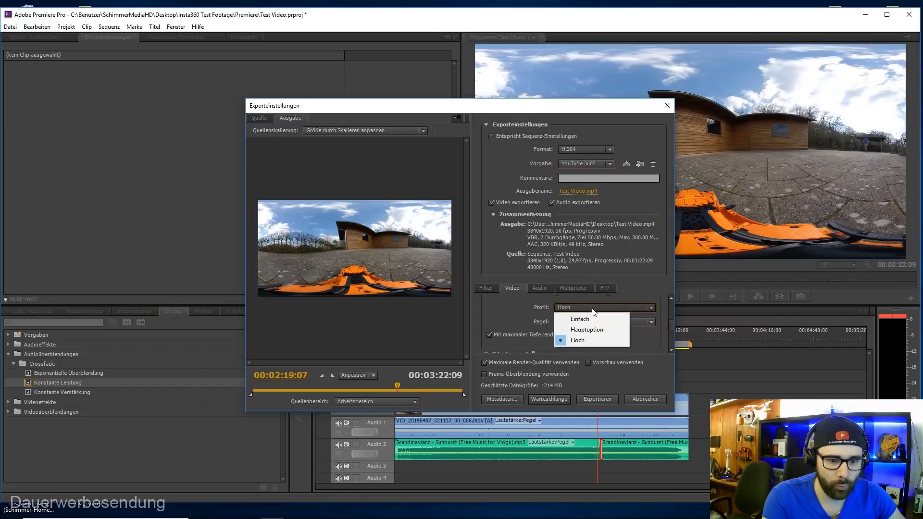
click(658, 312)
scroll(670, 327, down, 1)
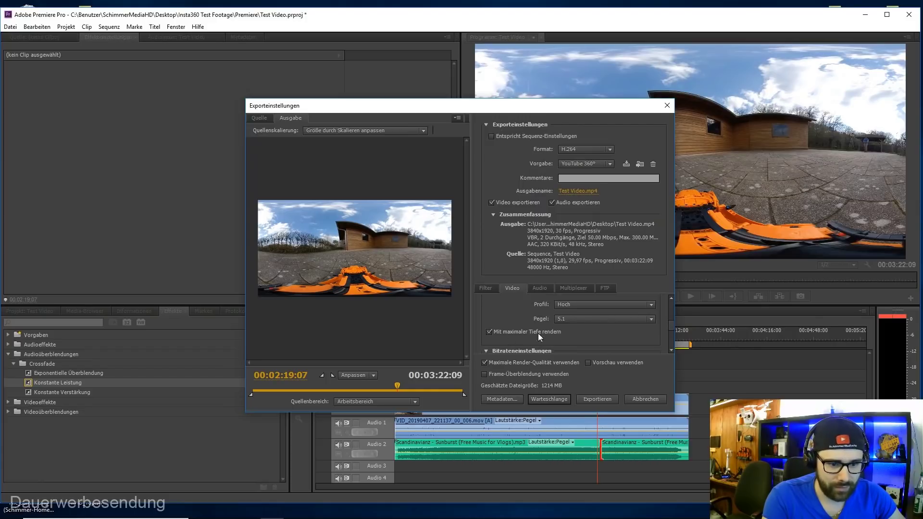
scroll(674, 327, down, 1)
scroll(673, 327, down, 2)
scroll(672, 330, down, 1)
scroll(671, 331, down, 1)
scroll(672, 332, down, 1)
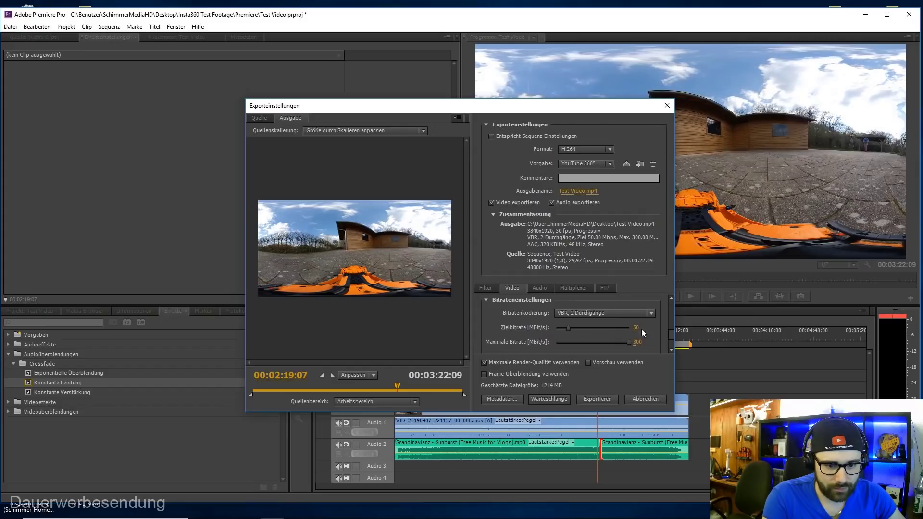
scroll(671, 339, down, 1)
scroll(670, 340, down, 2)
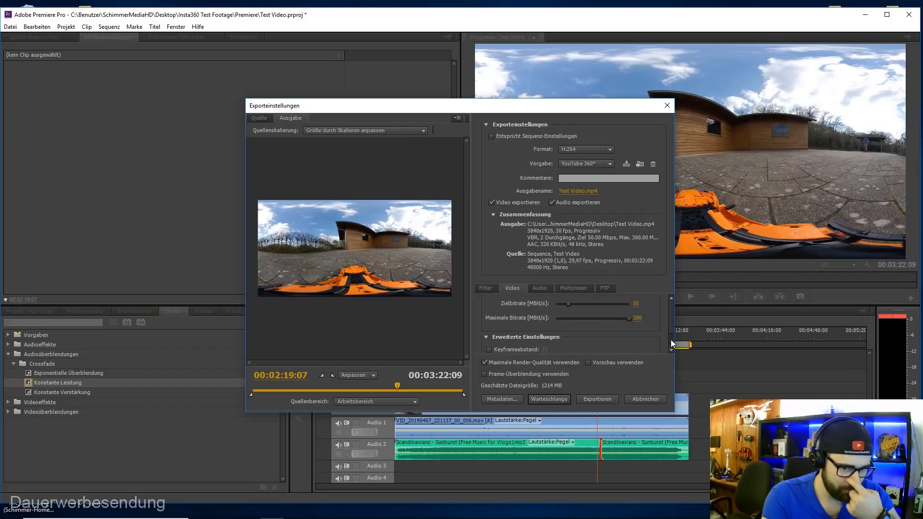
scroll(671, 339, down, 1)
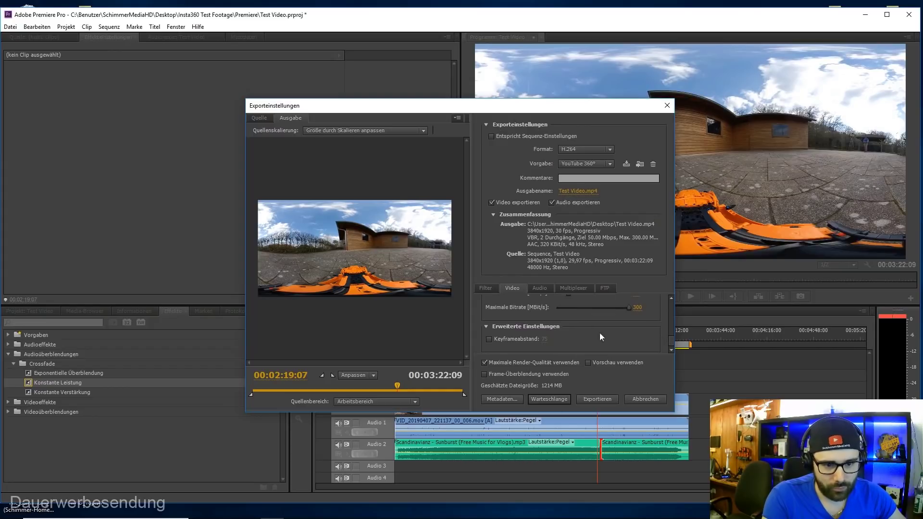
Step: Close Export Settings and apply Auto-Tonwertkorrektur, Auto-Kontrast and Auto-Farbe to the 360° clip
click(668, 106)
click(47, 323)
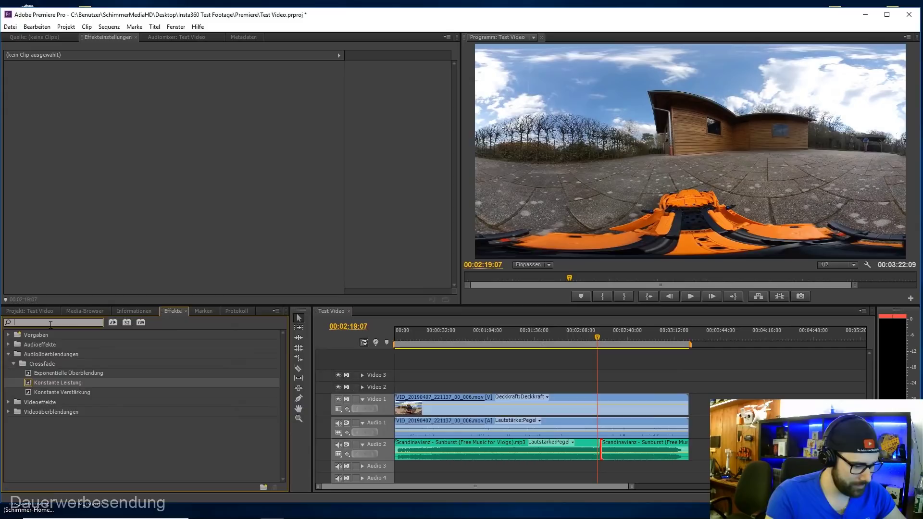
text(auto)
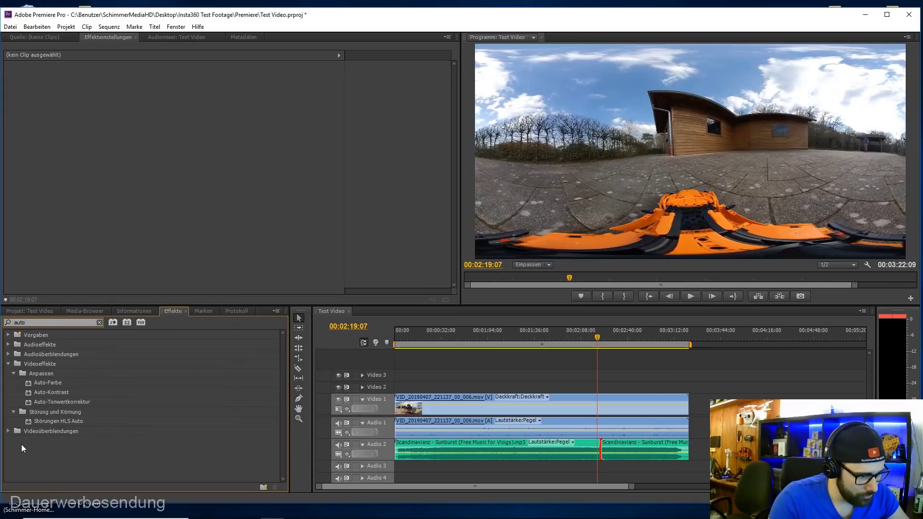
drag(59, 399, 436, 409)
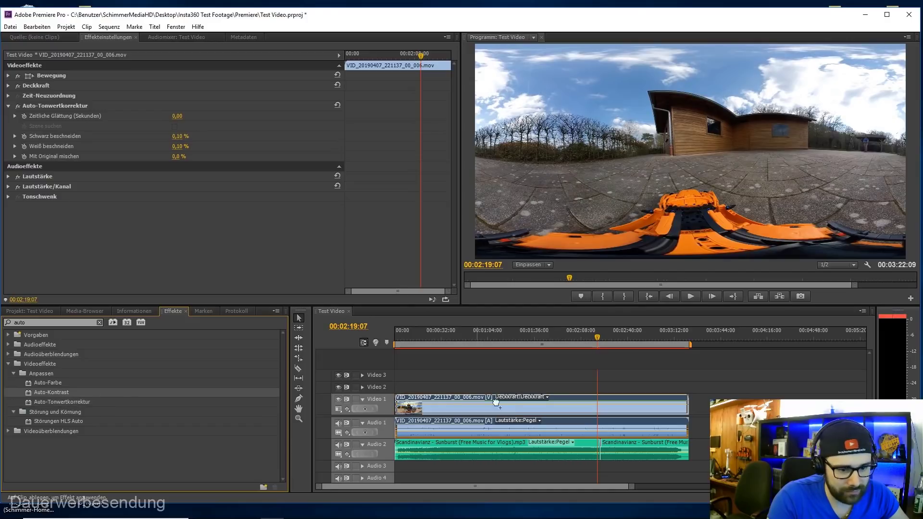
drag(58, 393, 511, 402)
drag(50, 382, 481, 404)
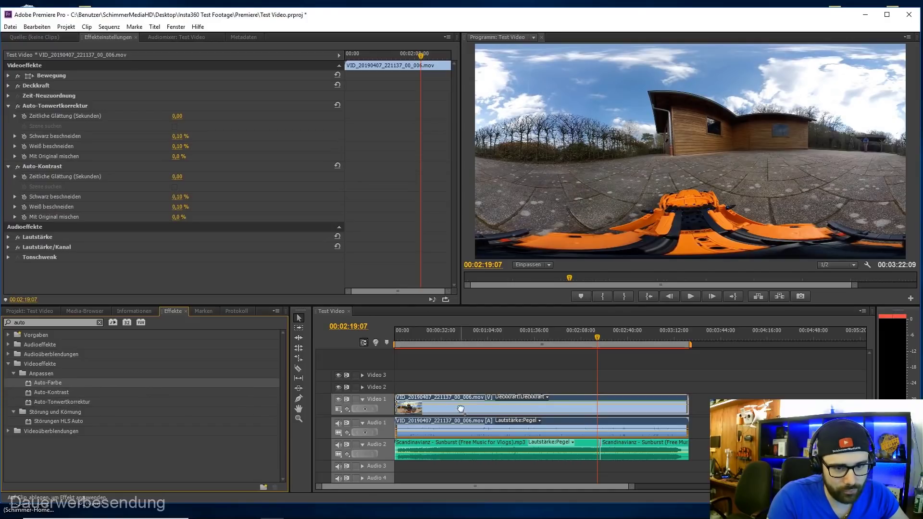
Step: Undo the Auto-Farbe, Auto-Kontrast and Auto-Tonwertkorrektur effects
click(37, 26)
click(46, 39)
click(37, 26)
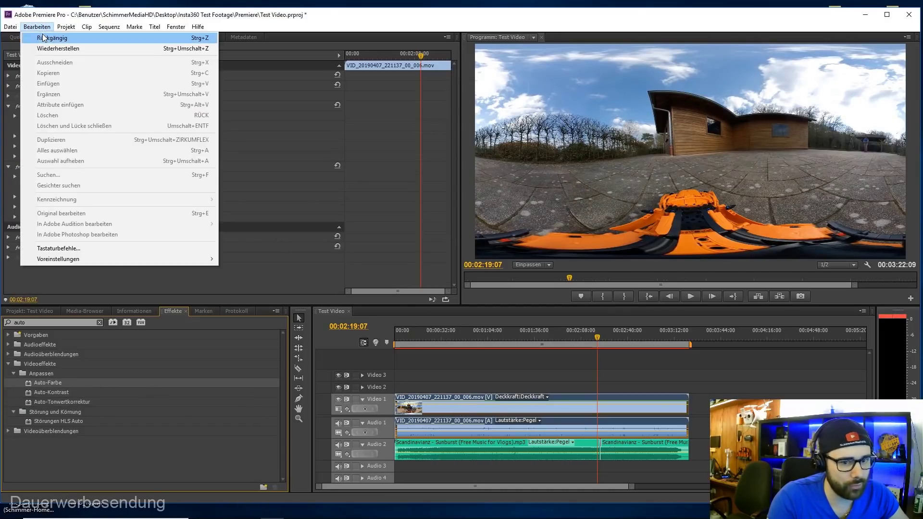
click(45, 39)
click(43, 27)
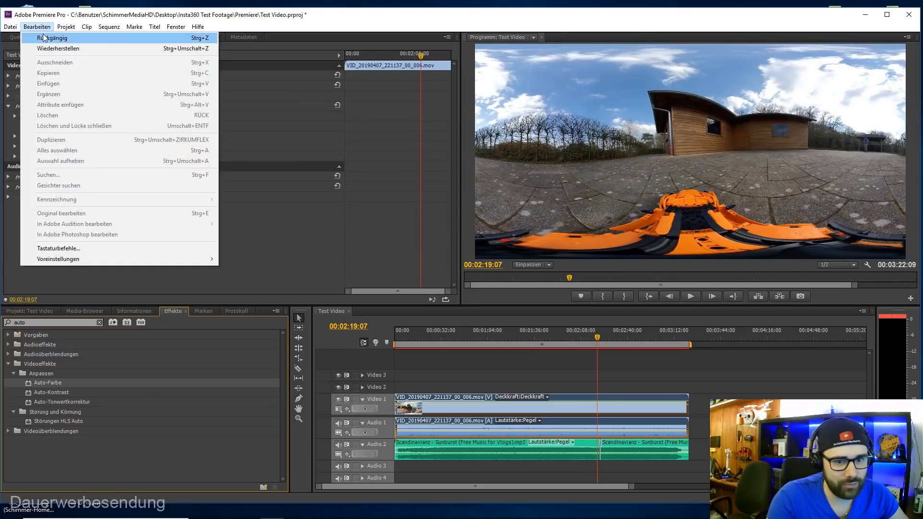
click(46, 38)
Step: Inspect the clip at 00:01:04:13 and 00:01:37:04
click(411, 339)
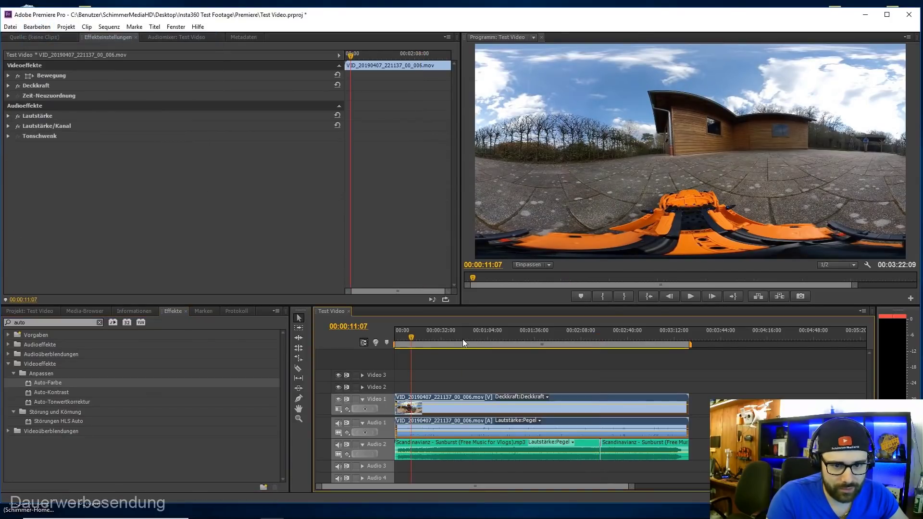
click(488, 338)
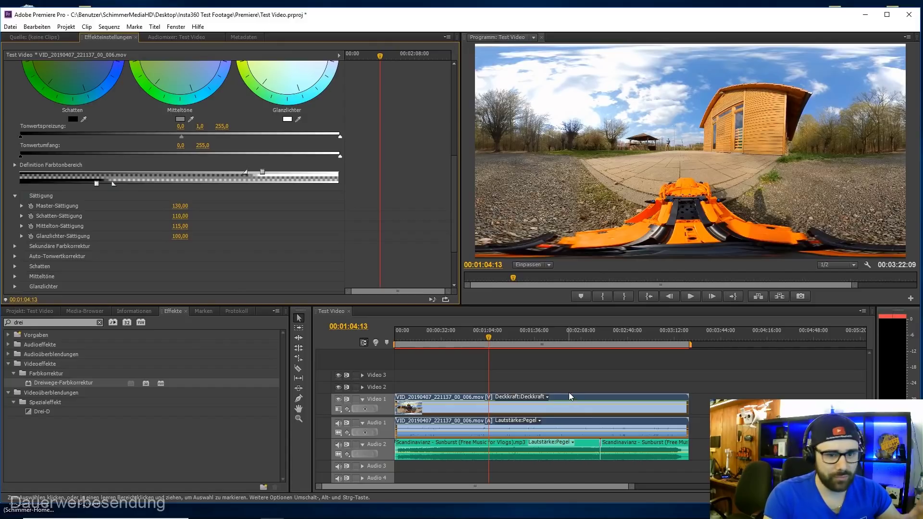
click(537, 336)
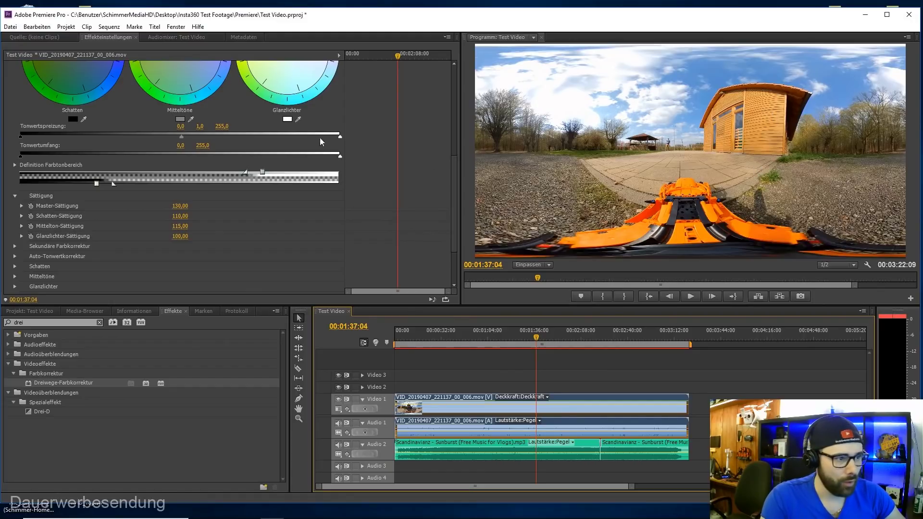
click(10, 27)
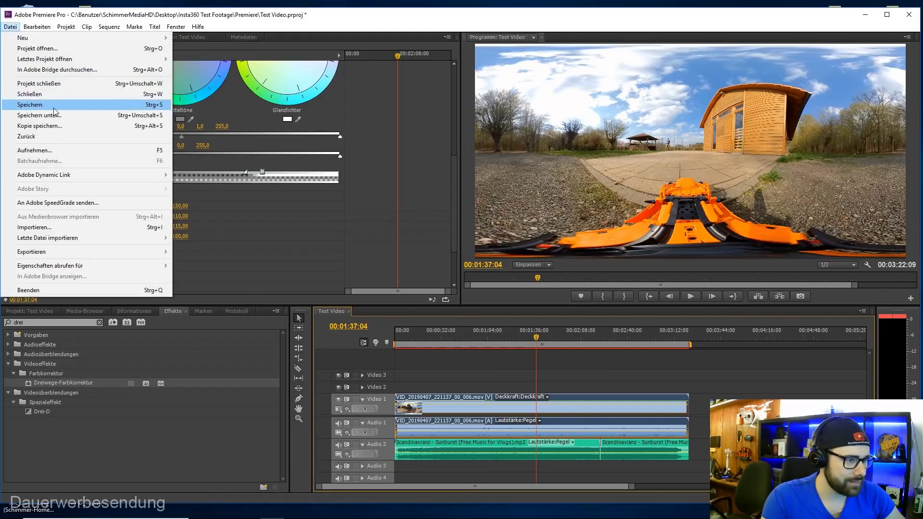
Step: Save the Test Video project, then reopen Datei > Exportieren > Medien for the sequence
click(29, 105)
click(10, 27)
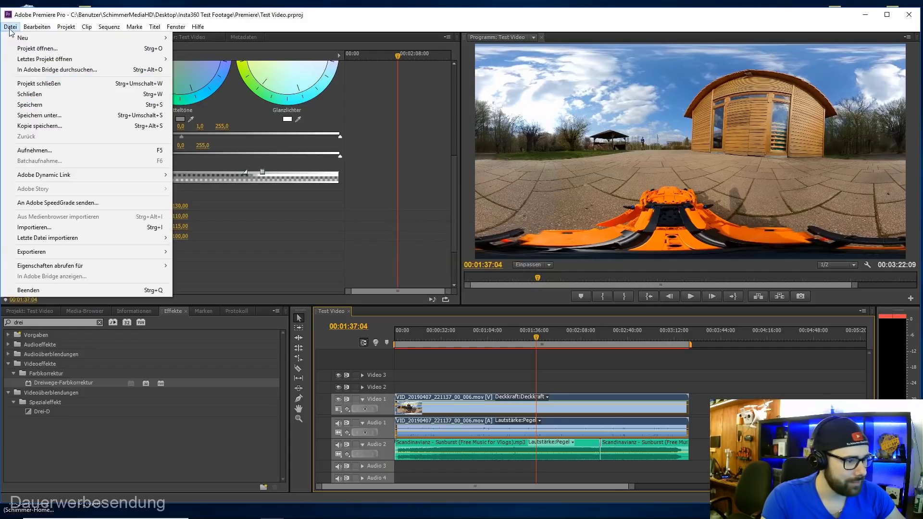
mouse_move(65, 251)
click(232, 251)
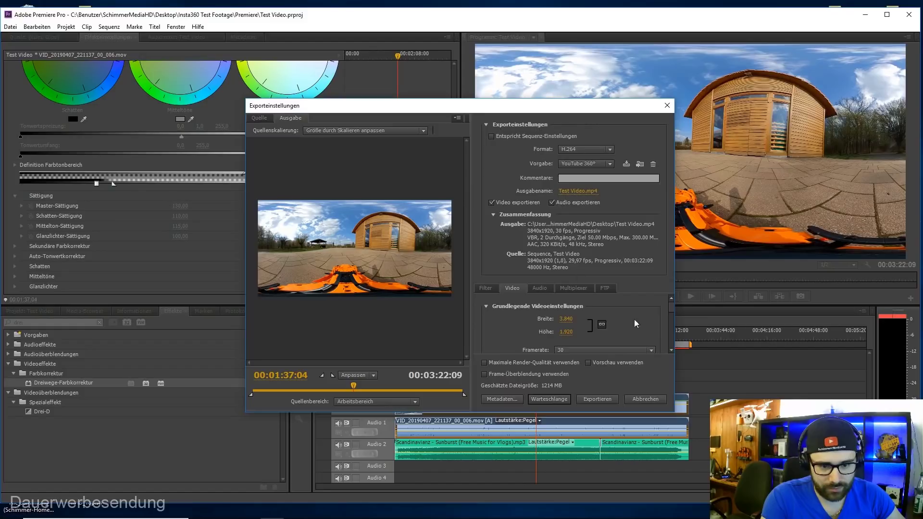
drag(671, 308, 668, 342)
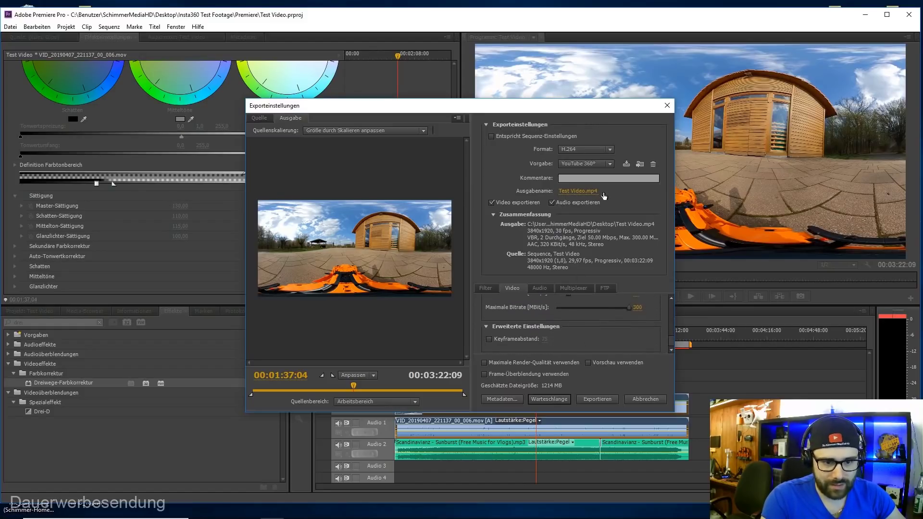
Step: Name the export output '[Insta360] CaDA Sportauto 360° Video [4K].mp4' on the Desktop
click(578, 191)
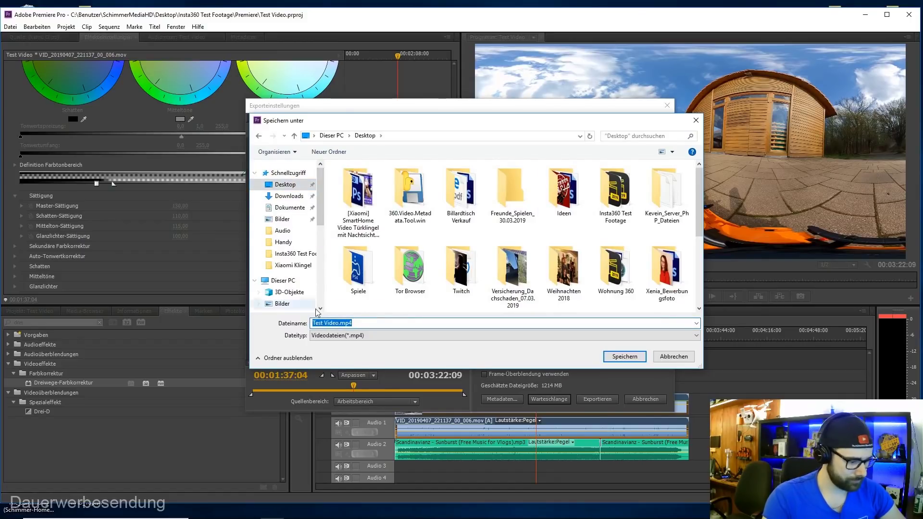
text(CaDa)
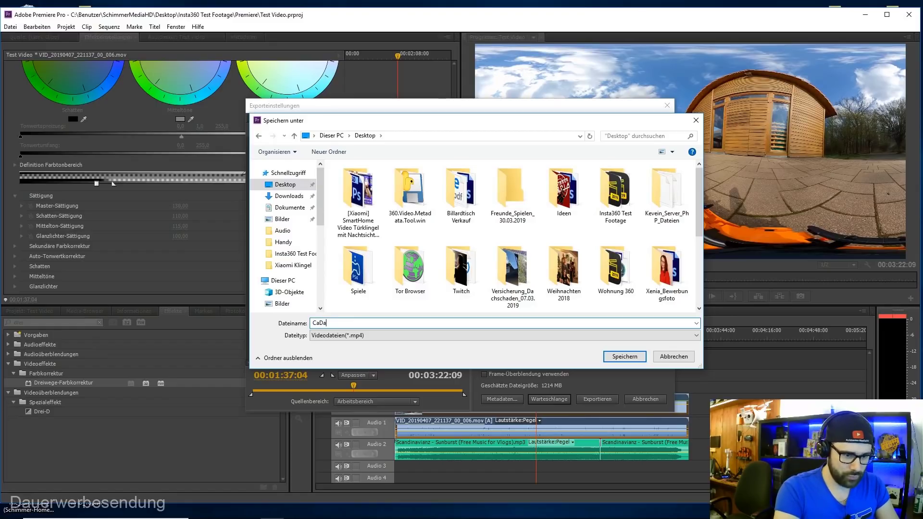
key(BackSpace)
key(BackSpace)
key(BackSpace)
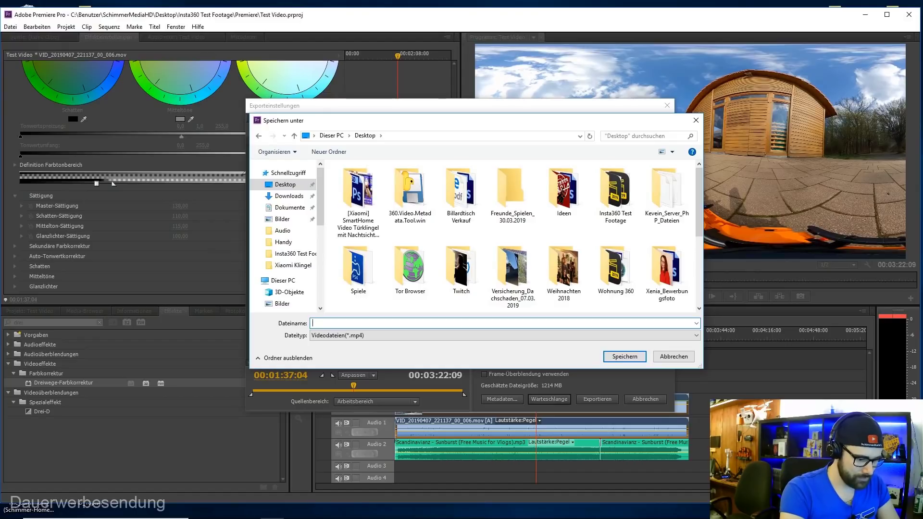
text([Insta360] CaDA Sportauto 360° Video [)
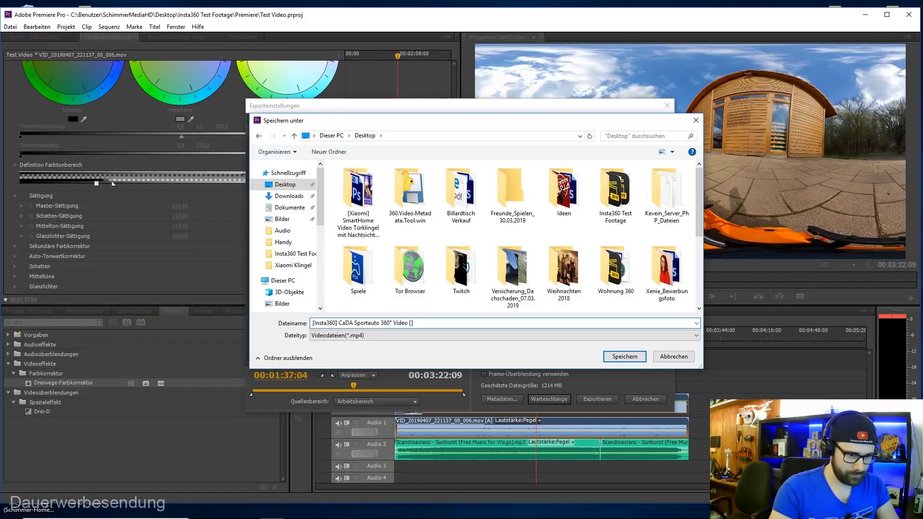
text(4K])
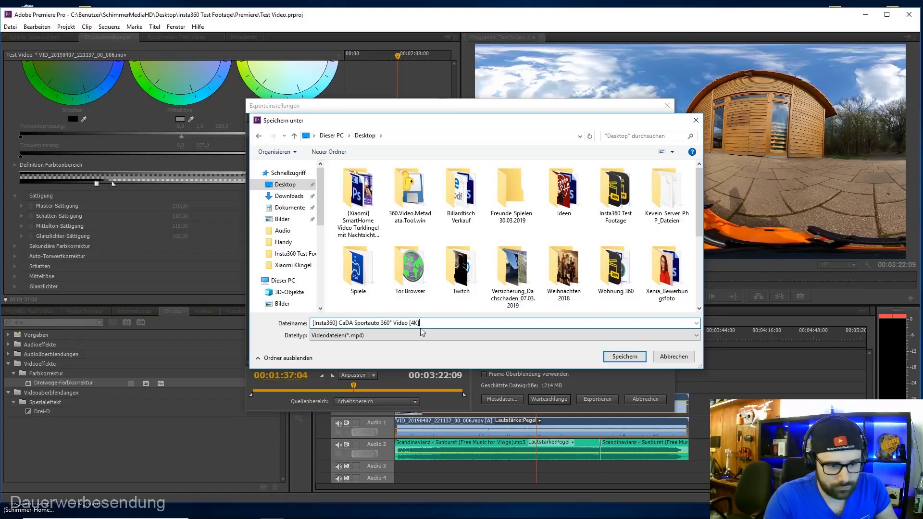
click(624, 361)
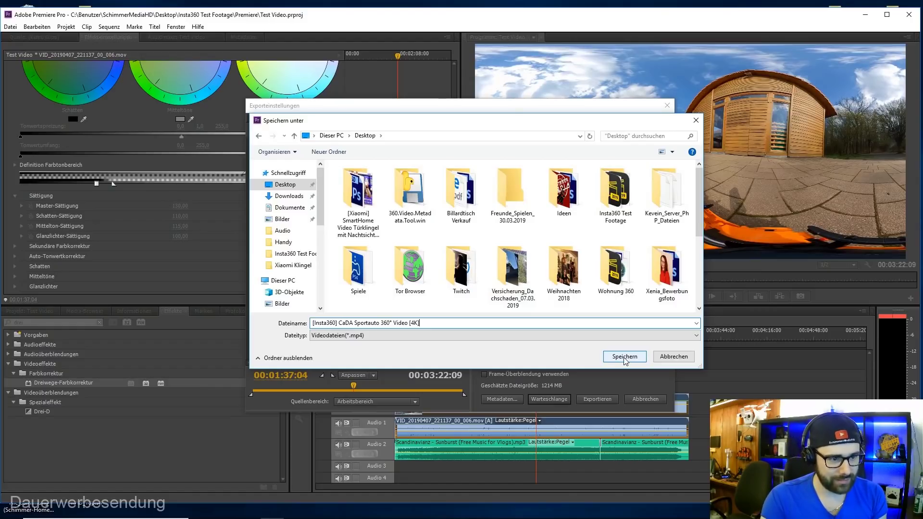
click(624, 357)
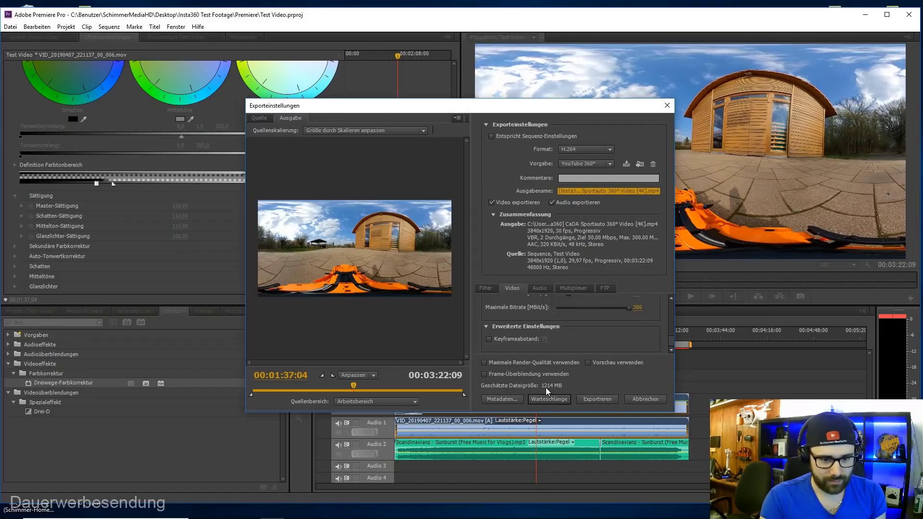
Step: Start exporting Test Video to the H.264 YouTube 360° 4K MP4
click(599, 397)
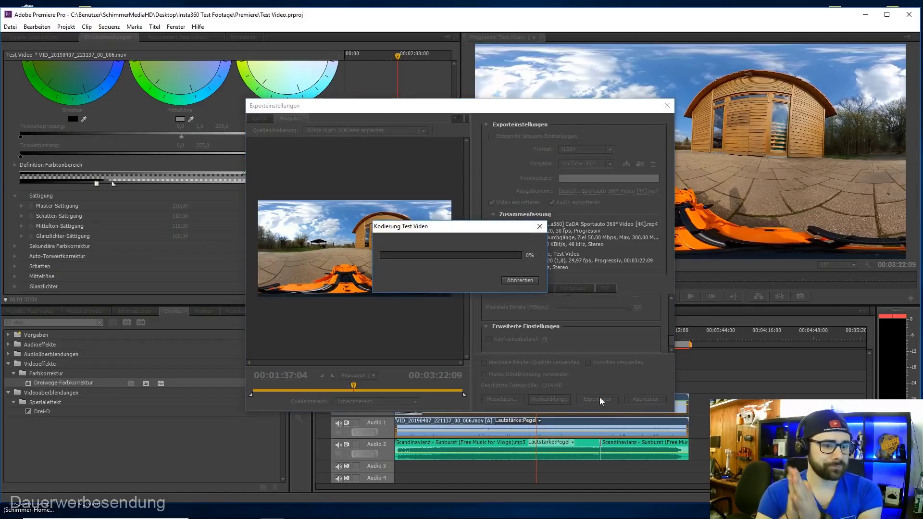
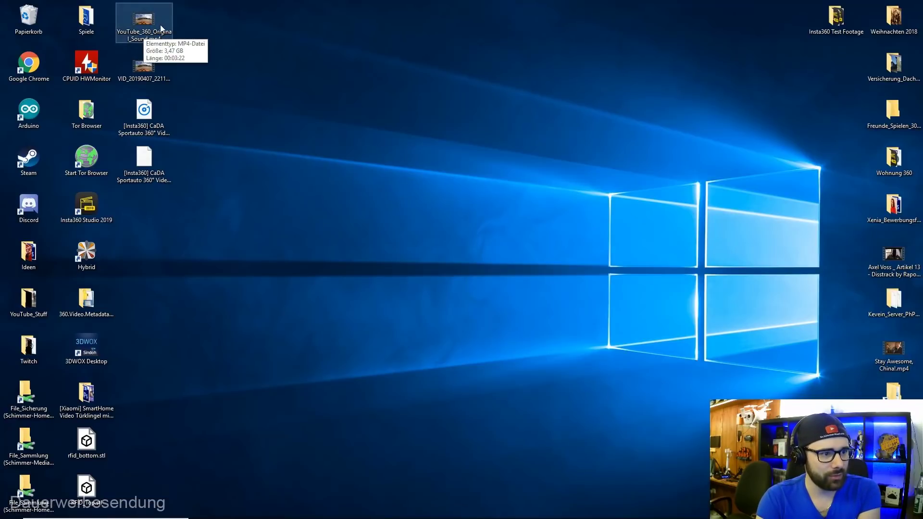
Step: Play the original 360° LEGO car clip in Movies & TV, looking up the path and toward the shed
double_click(142, 19)
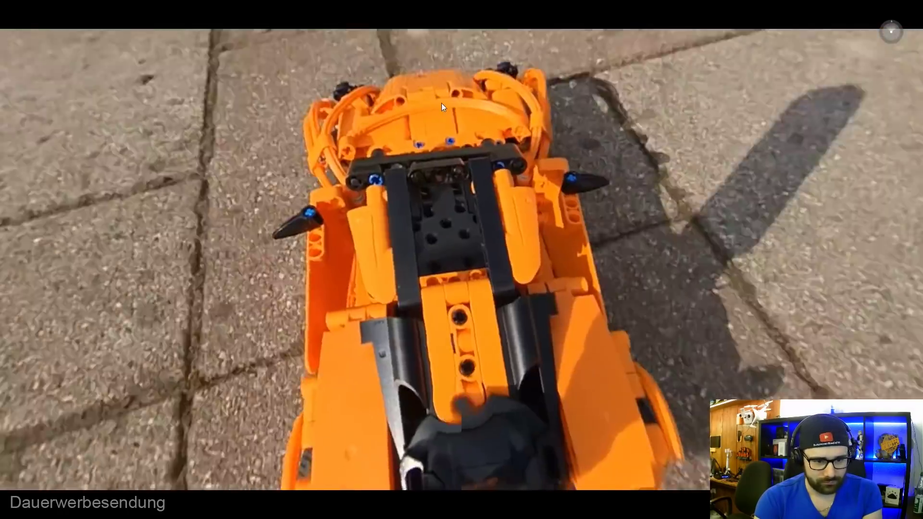
drag(441, 103, 463, 258)
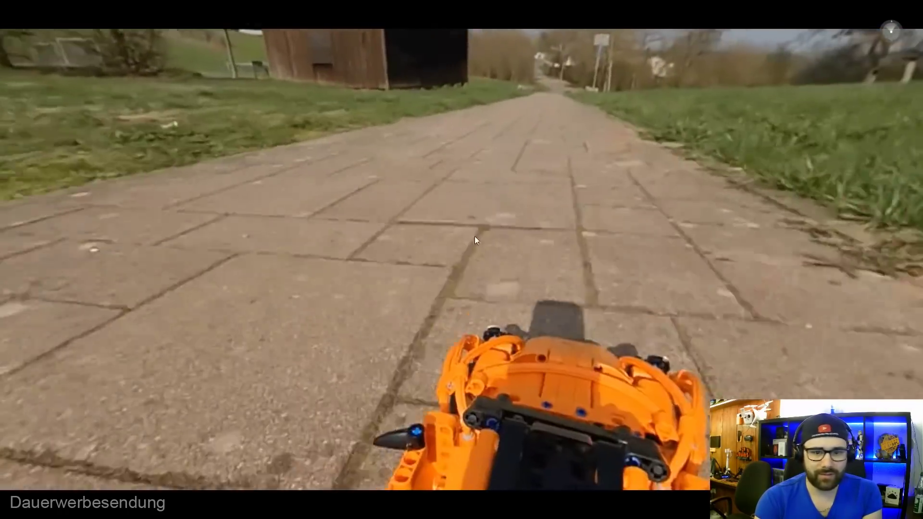
mouse_move(428, 160)
mouse_down()
mouse_move(527, 196)
mouse_move(339, 186)
mouse_up()
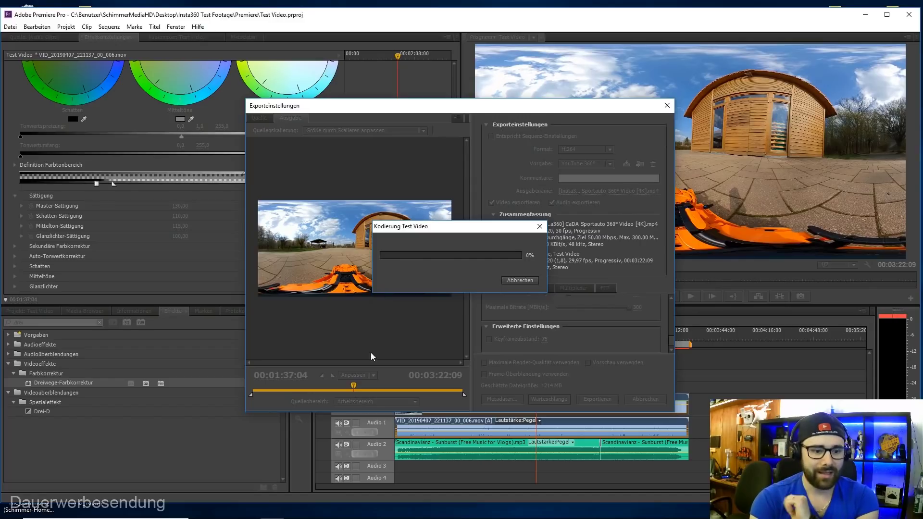
Step: Switch from Premiere Pro to Insta360 Studio 2019 from the taskbar while Test Video keeps encoding
mouse_move(373, 517)
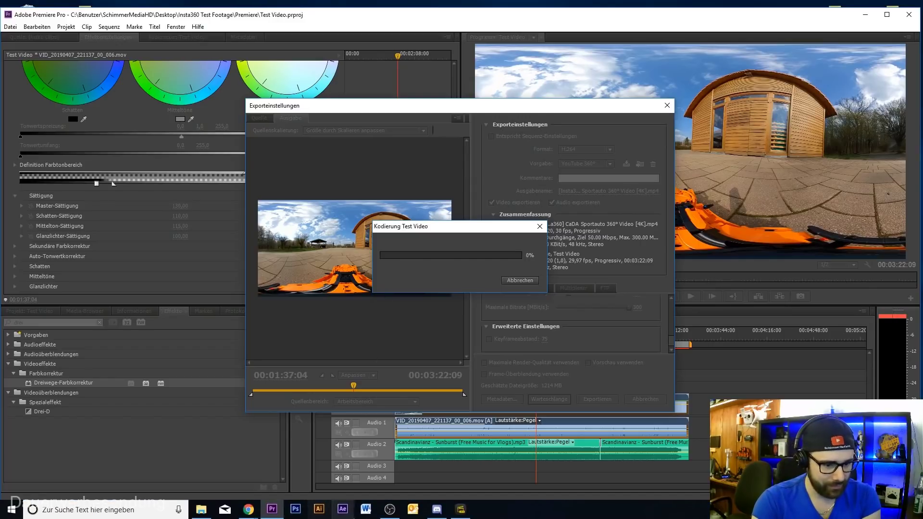
click(472, 514)
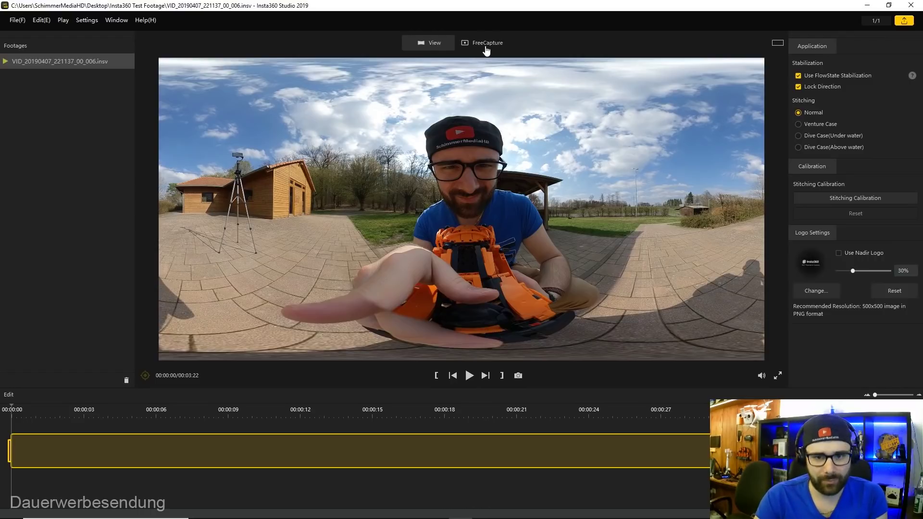
Step: Switch the clip to FreeCapture, play to 12 seconds, and turn the view to face forward
click(484, 48)
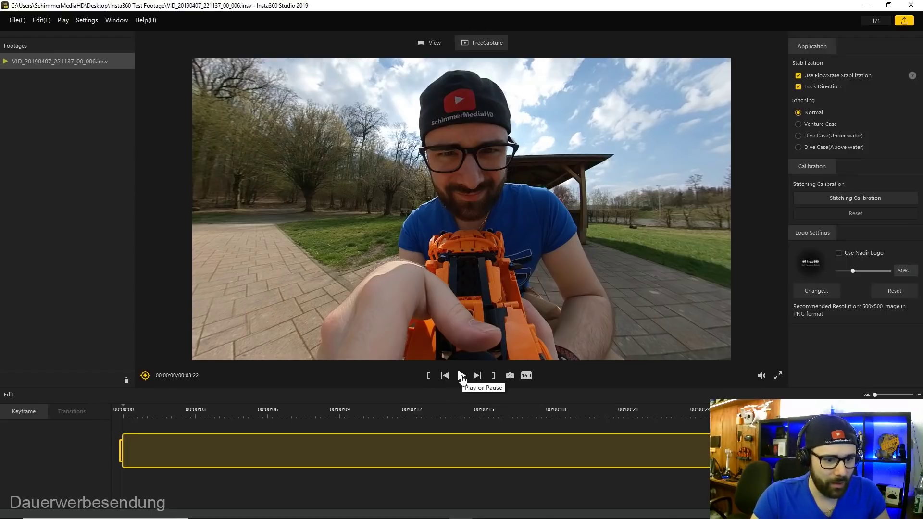
click(461, 376)
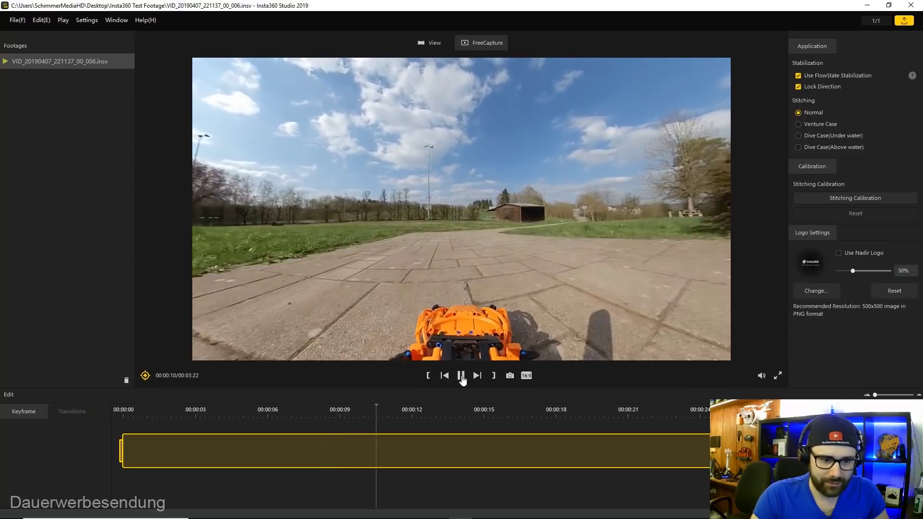
click(461, 375)
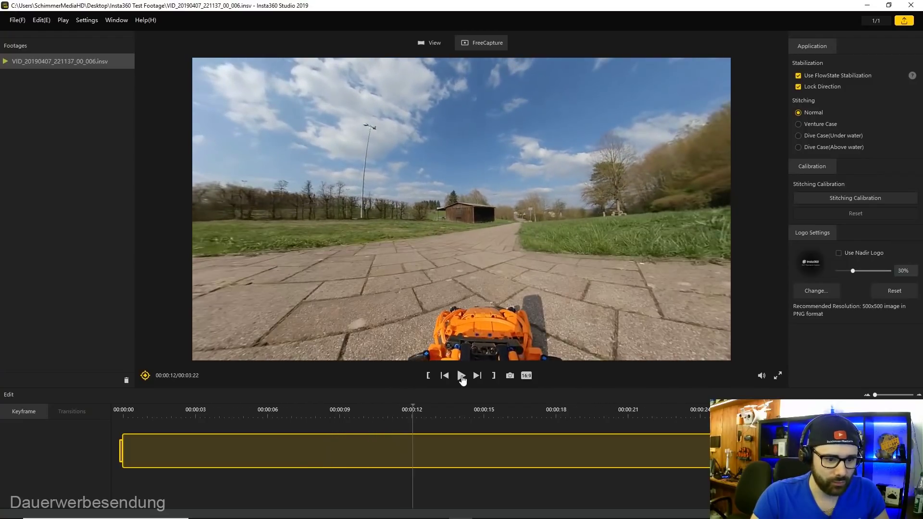
mouse_move(495, 310)
mouse_down()
mouse_move(428, 14)
mouse_move(399, 4)
mouse_move(474, 45)
mouse_up()
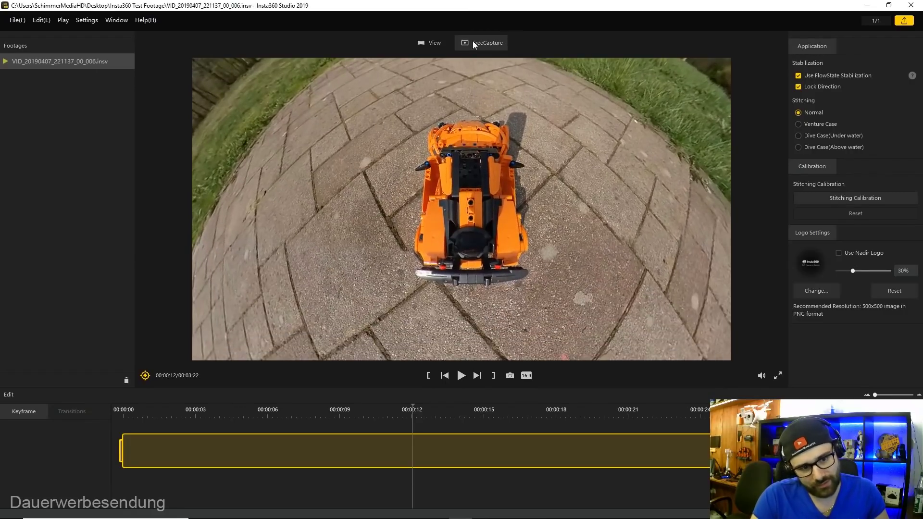
drag(474, 45, 474, 385)
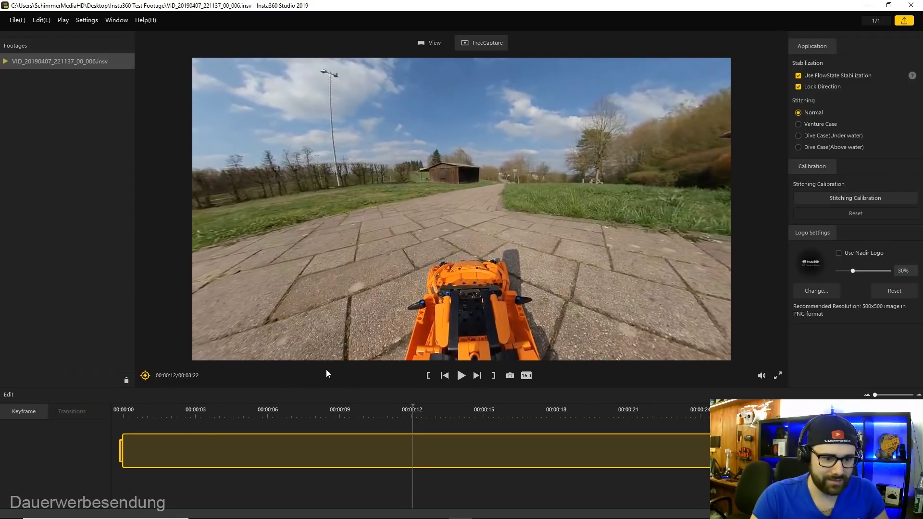
Step: Replay the clip from the start and pause at 00:00:08
drag(413, 406, 102, 412)
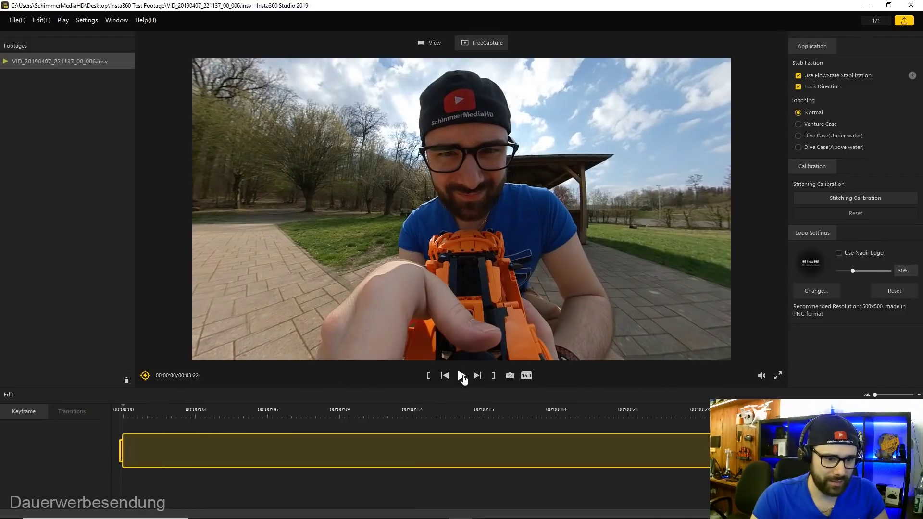
click(462, 378)
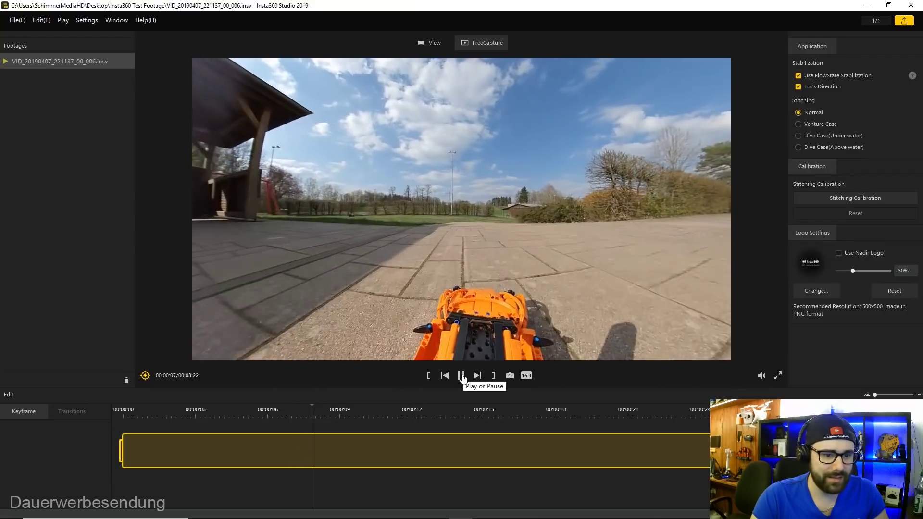
click(462, 376)
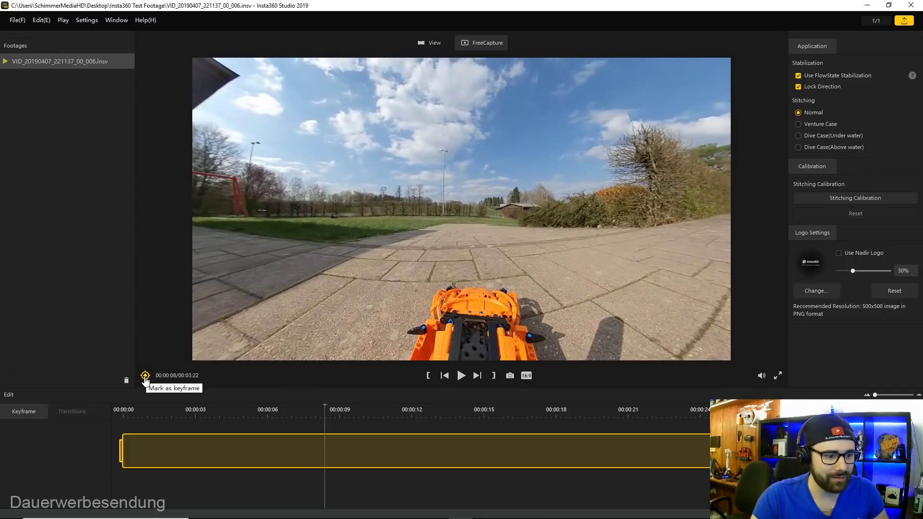
Step: Mark keyframes at 00:00:08 and at about 00:00:12.6 on the timeline
click(145, 376)
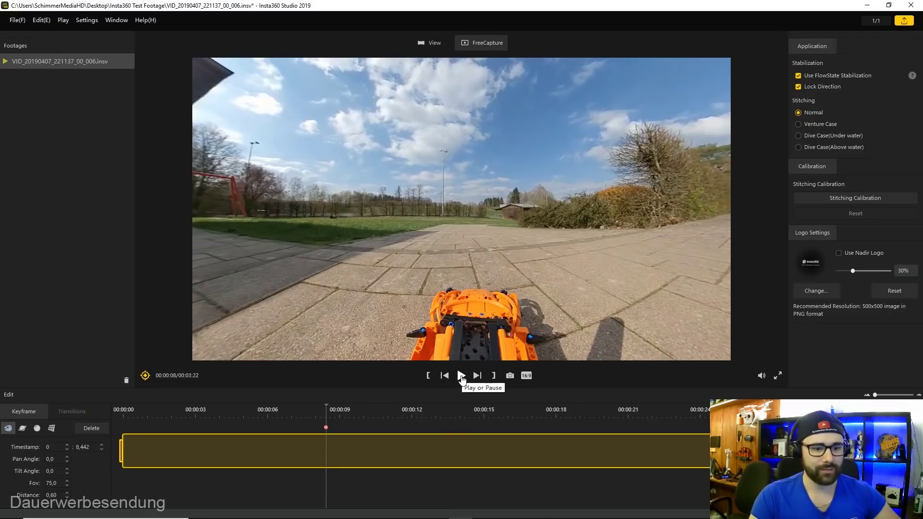
click(462, 378)
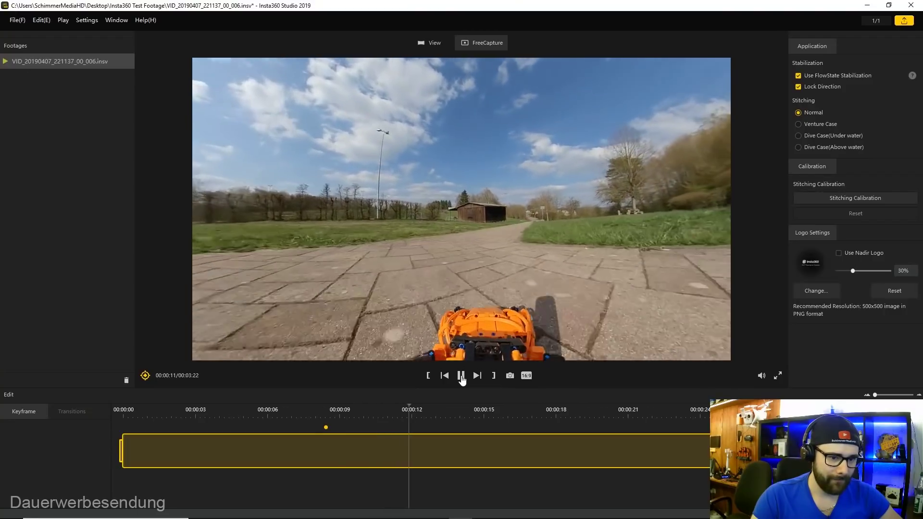
click(462, 377)
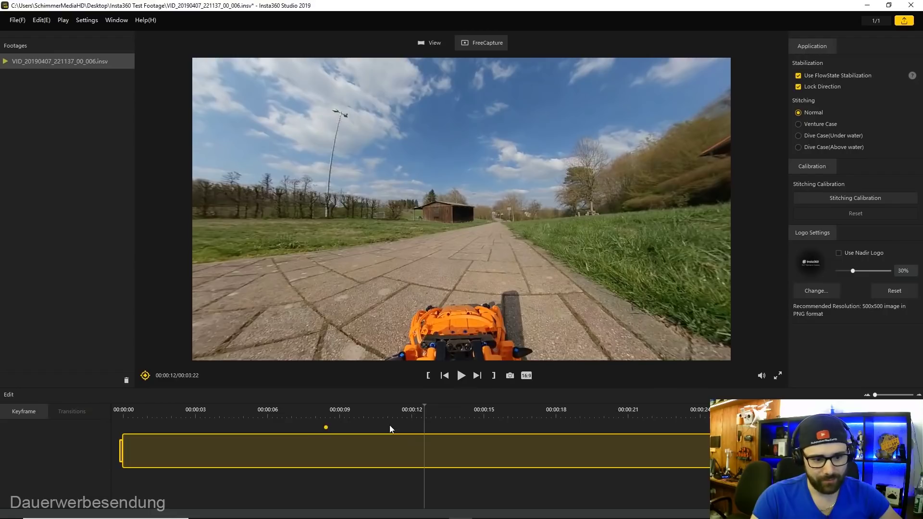
click(145, 377)
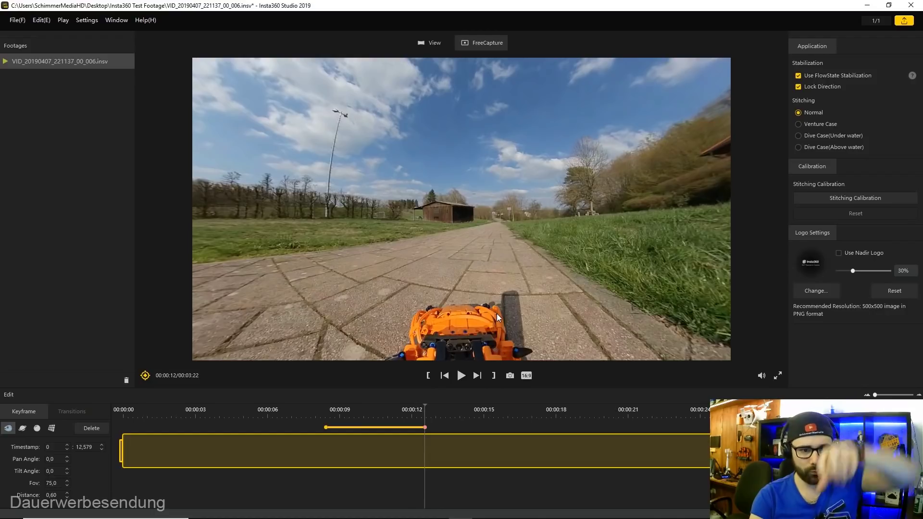
Step: Tilt the 12-second view down onto the orange LEGO car from above
drag(493, 310, 497, 101)
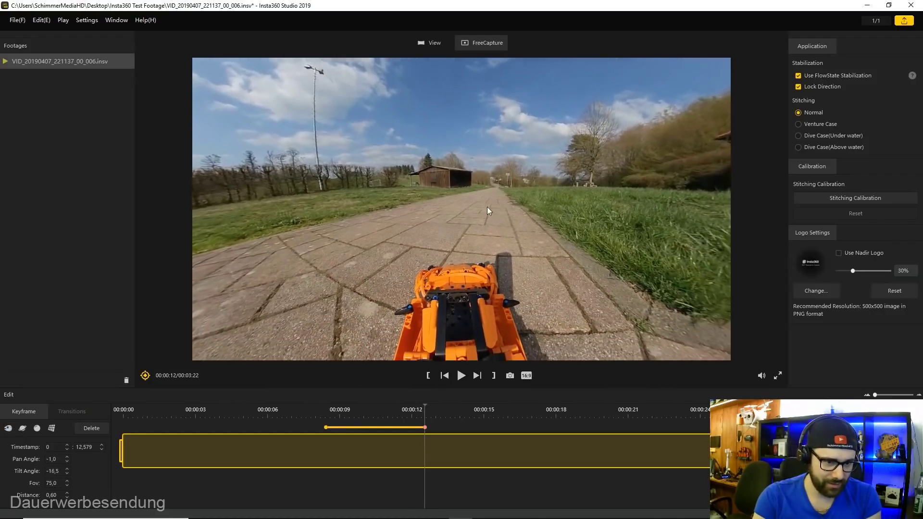
drag(426, 265, 436, 118)
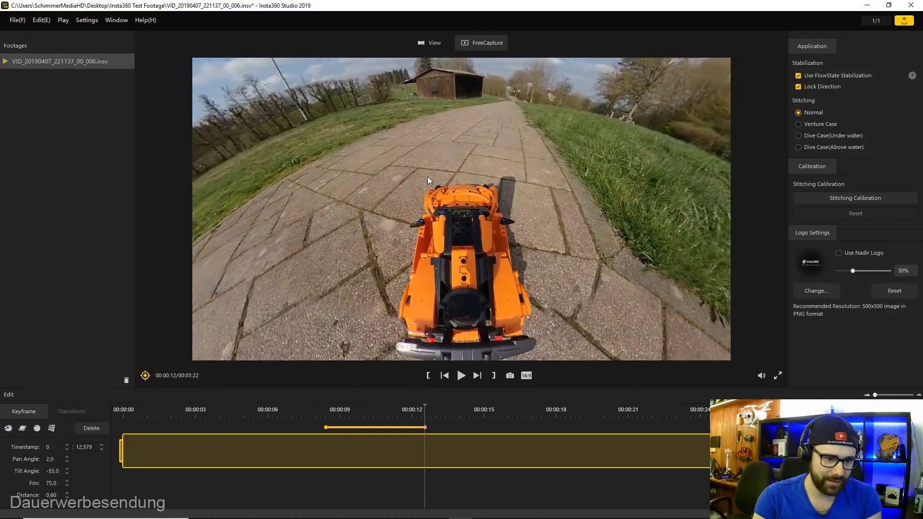
drag(479, 230, 495, 204)
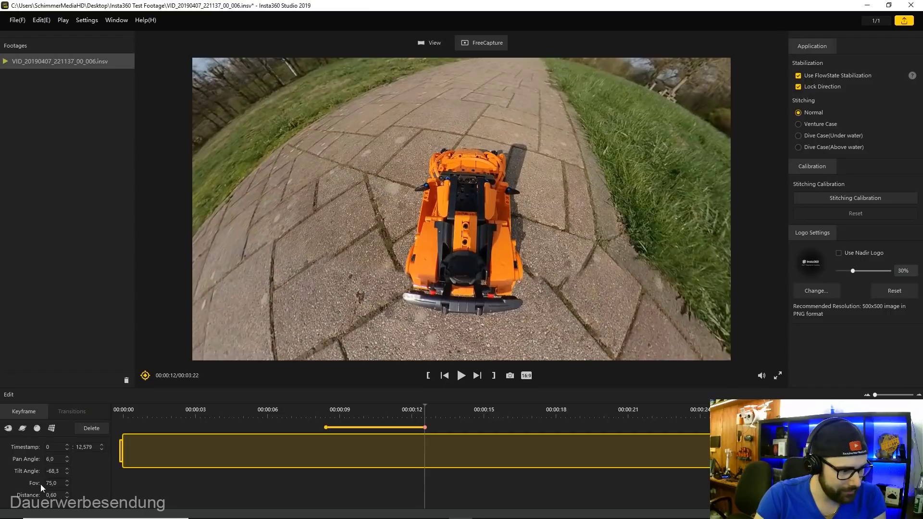
Step: Try raising the keyframe Distance toward a tiny-planet look, then bring it back to 1.20
click(67, 498)
click(68, 493)
click(68, 493)
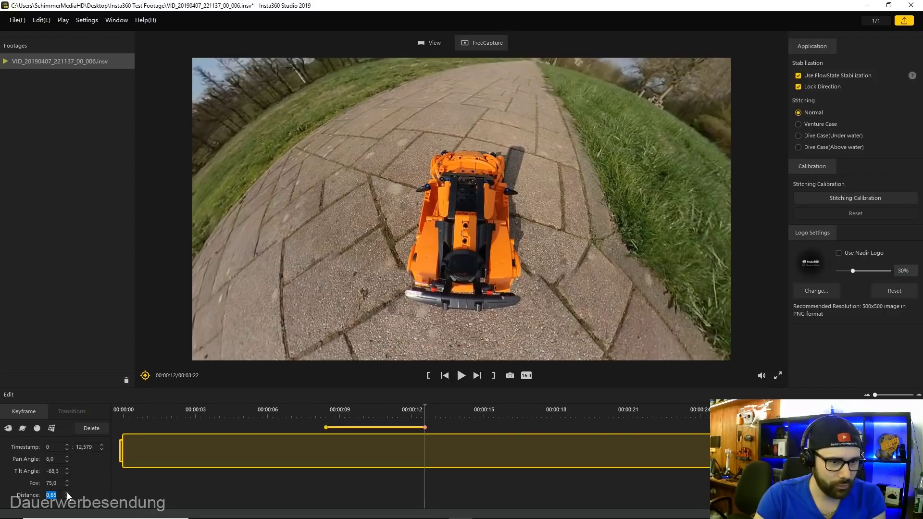
click(68, 493)
click(67, 493)
click(67, 492)
click(67, 492)
click(67, 493)
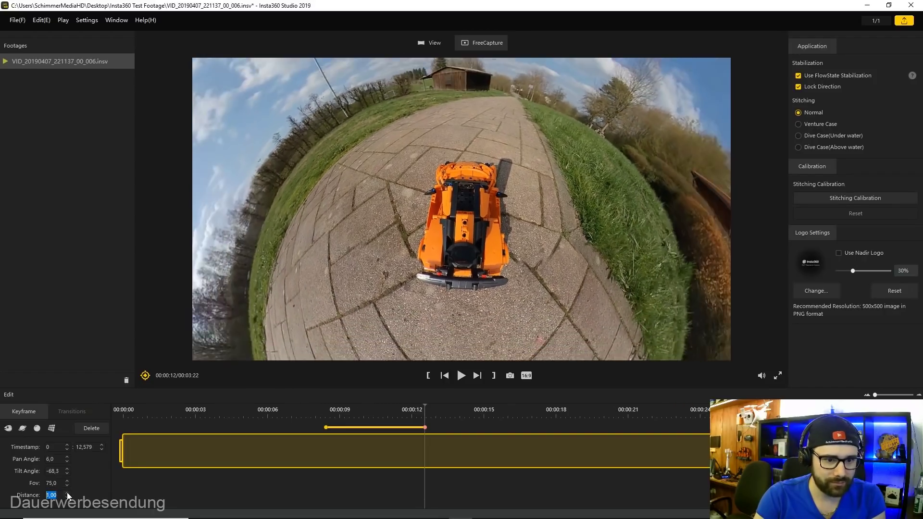
click(67, 493)
click(67, 493)
click(67, 492)
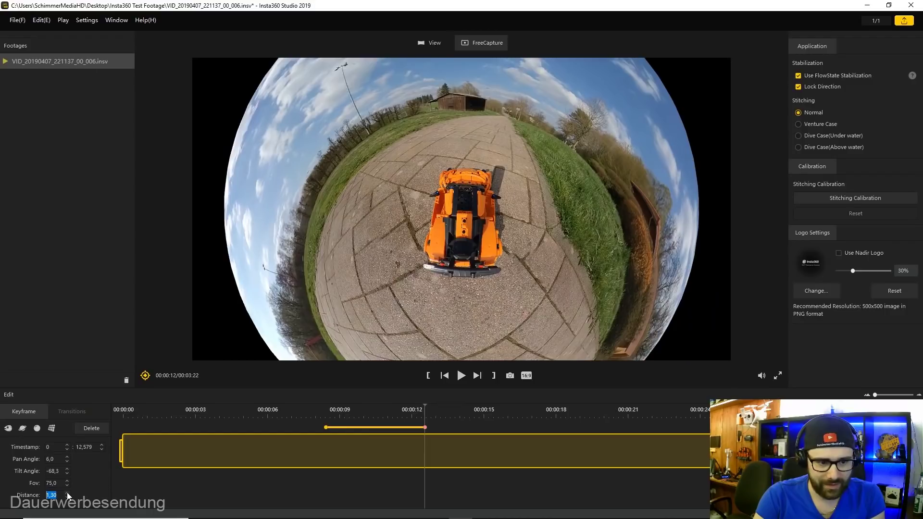
click(68, 497)
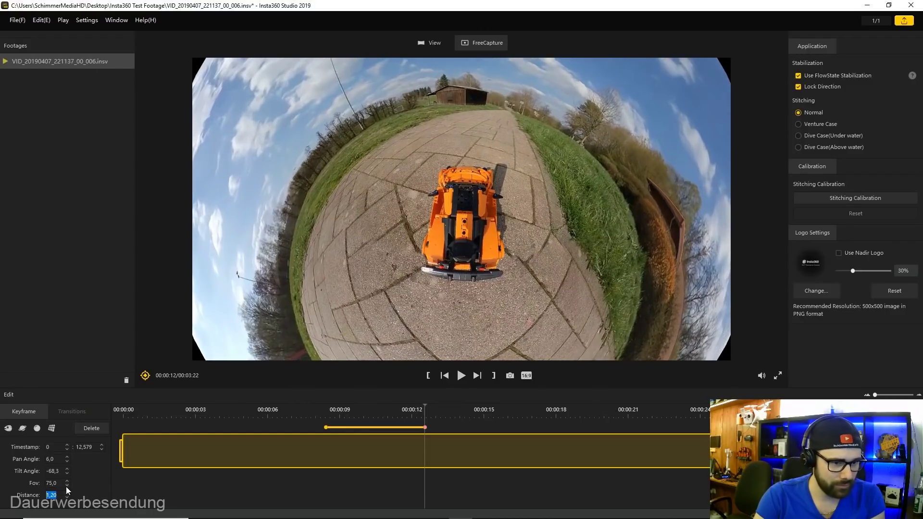
Step: Zoom in with FOV 63, then settle on FOV 65 and Distance 1.10
click(67, 485)
click(66, 486)
click(67, 486)
click(67, 486)
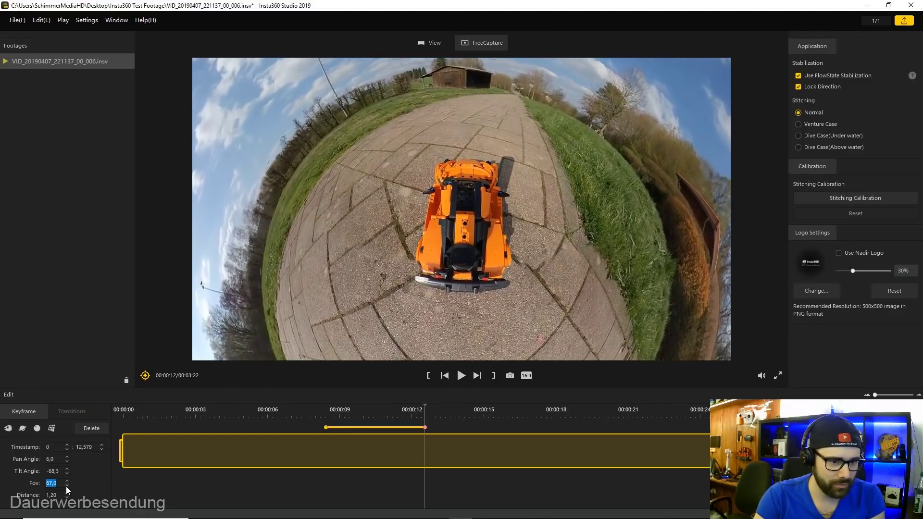
click(67, 486)
click(67, 485)
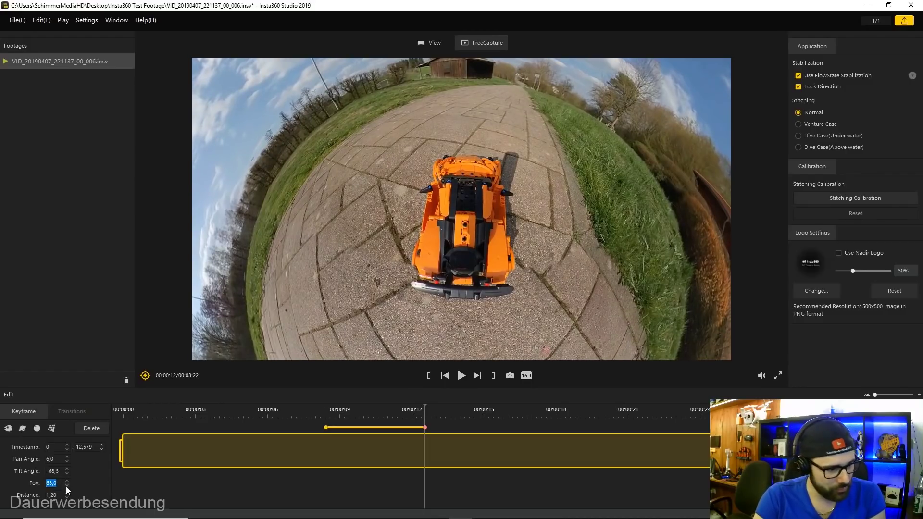
click(67, 481)
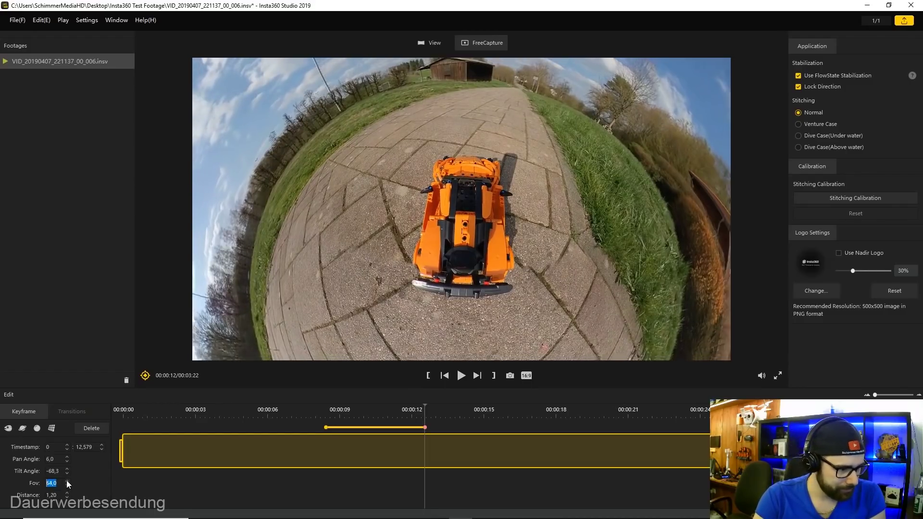
click(67, 499)
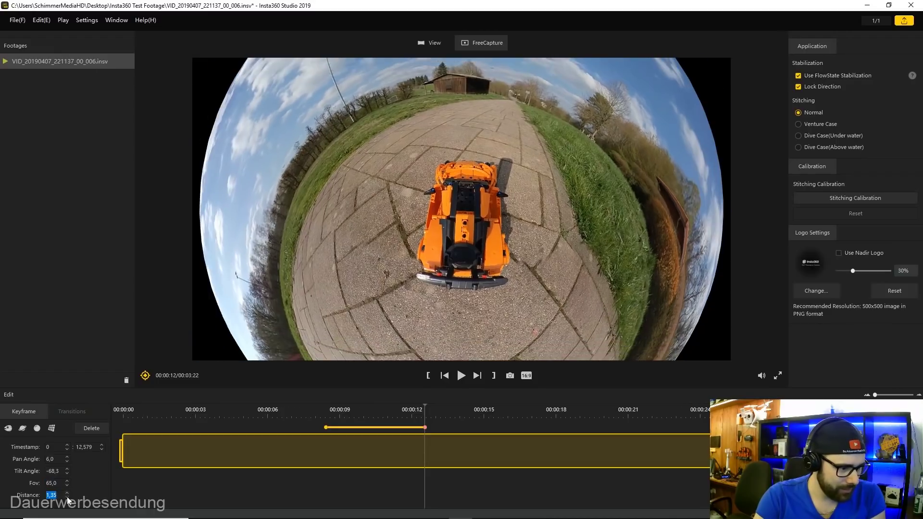
Step: Reframe down onto the car, ending at pan 3.0, tilt -74.0, FOV 65.0, distance 0.60
scroll(67, 499, down, 7)
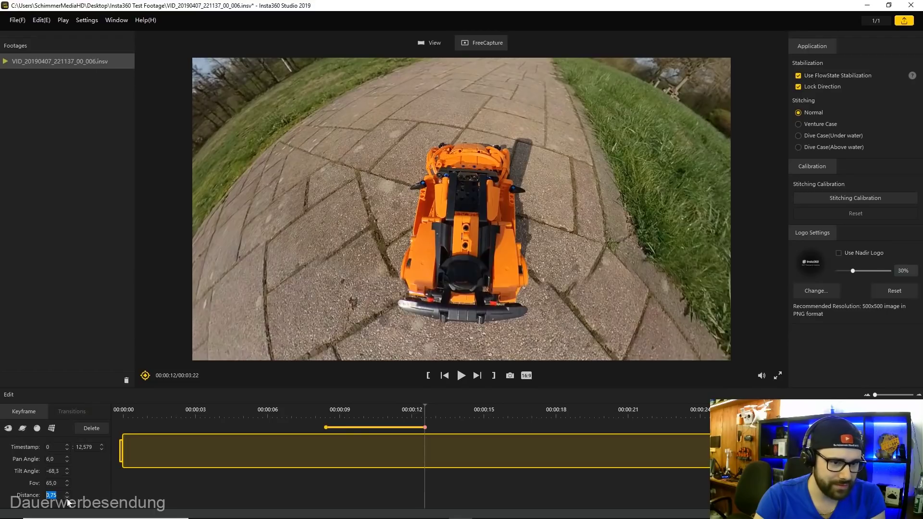
scroll(67, 501, down, 1)
scroll(67, 501, down, 1)
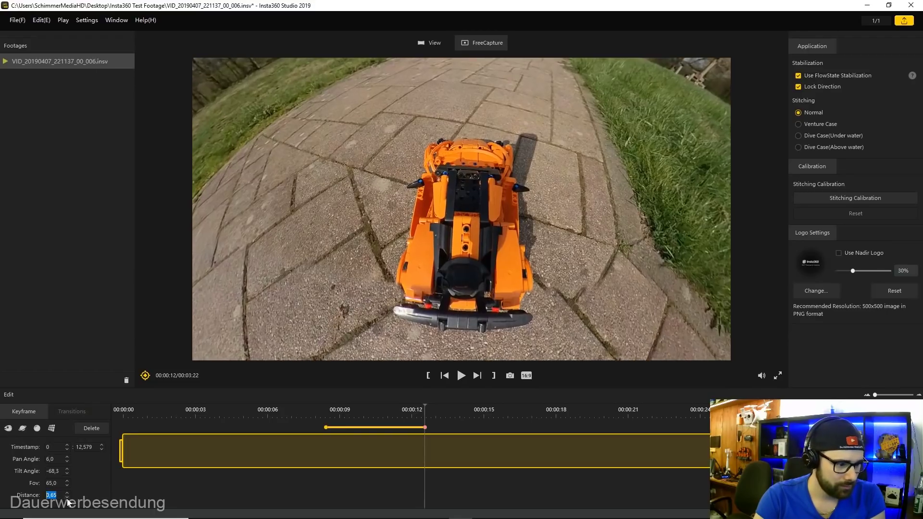
scroll(68, 503, down, 1)
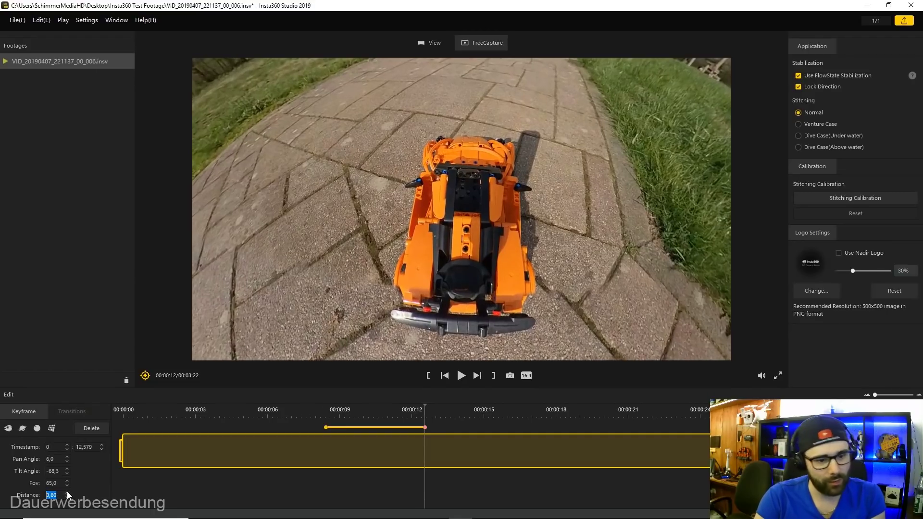
drag(622, 257, 606, 218)
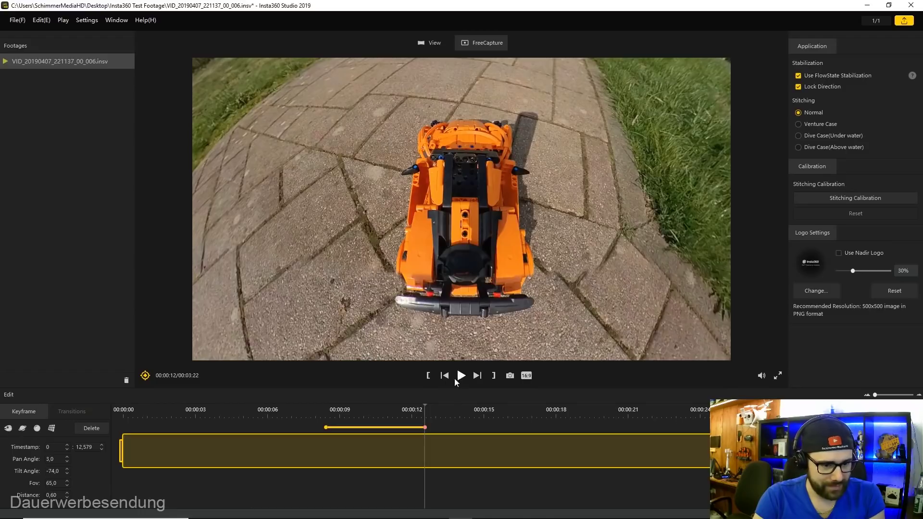
Step: Preview from 8 seconds, then add a keyframe at 16.283 seconds keeping the car framed from above
drag(423, 403, 322, 410)
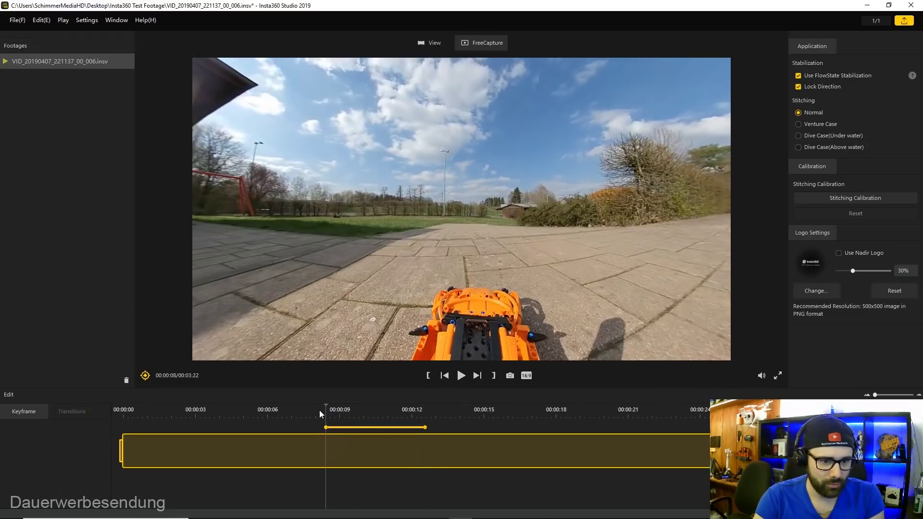
drag(322, 411, 358, 412)
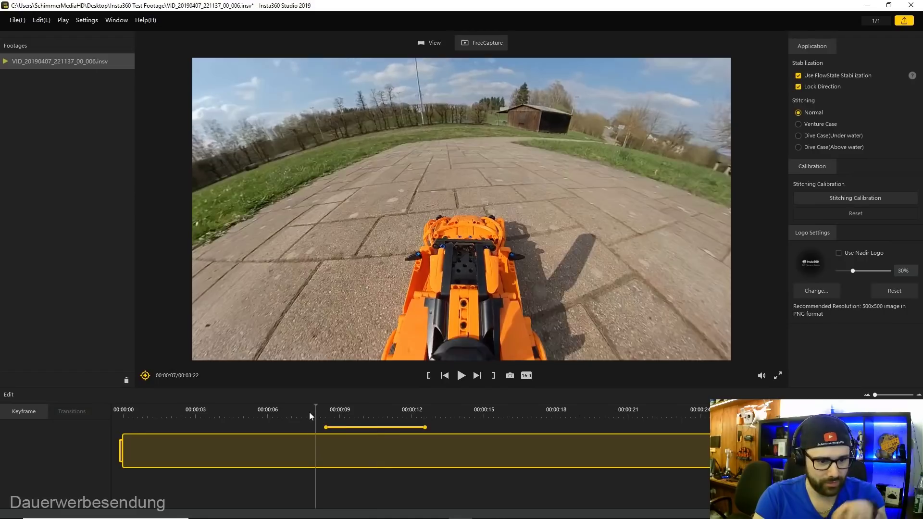
drag(359, 411, 316, 412)
click(462, 380)
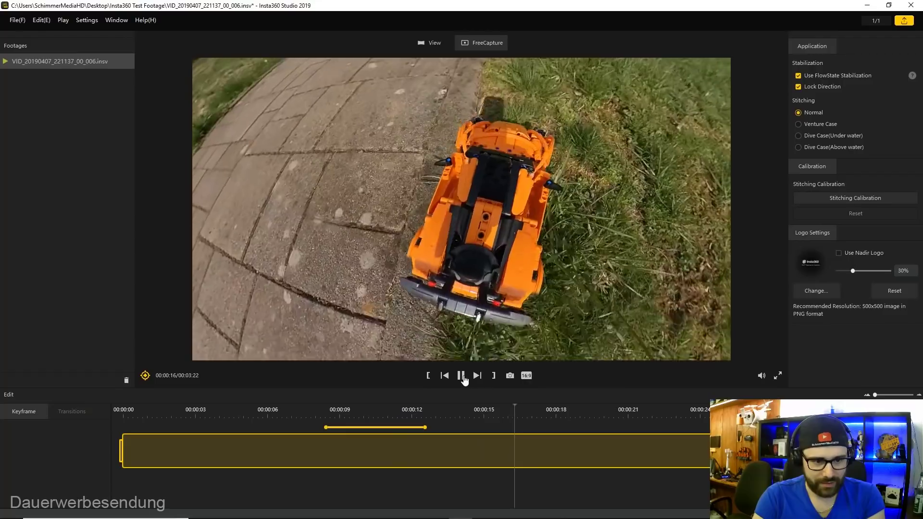
click(462, 377)
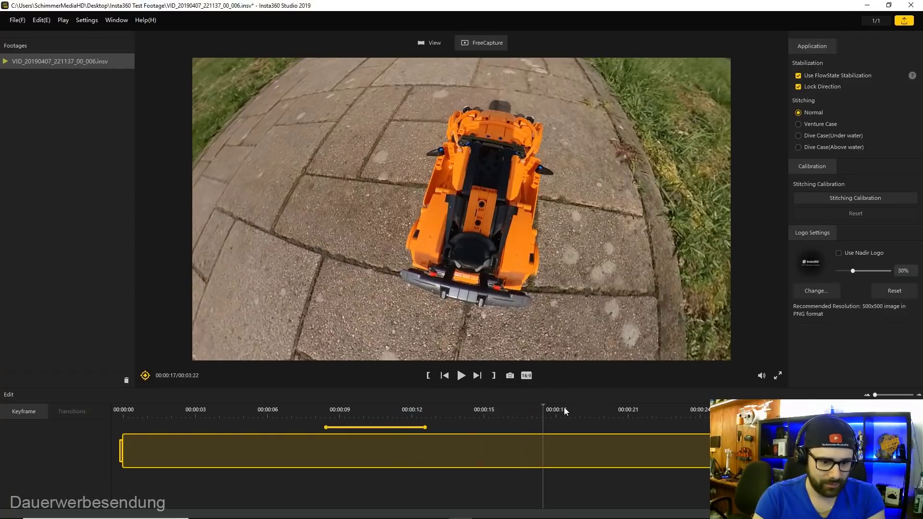
drag(543, 408, 511, 410)
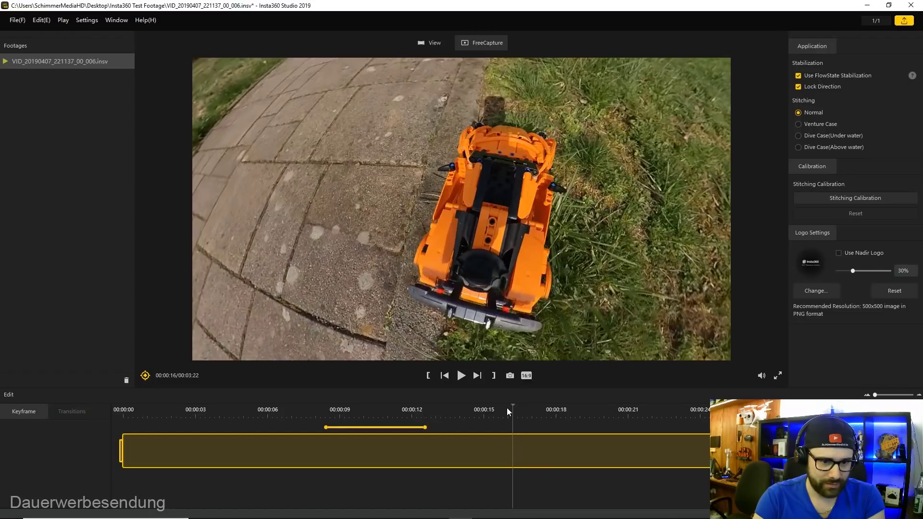
drag(511, 409, 508, 409)
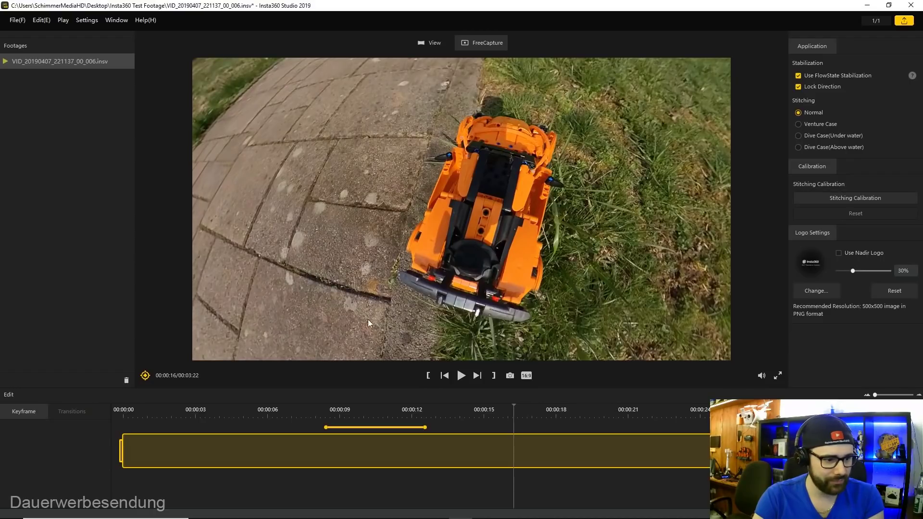
click(145, 376)
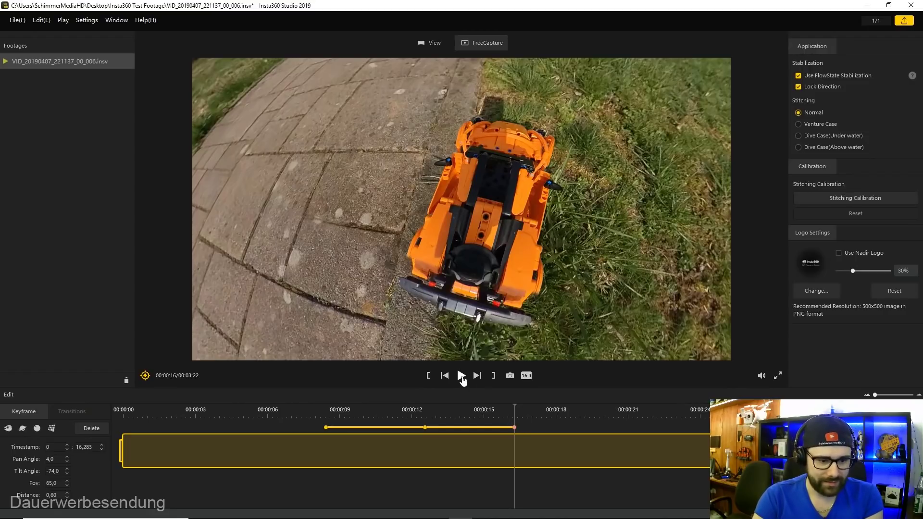
Step: Add a 17.651-second keyframe with a normal view looking down the path (pan -188.5, FOV 90)
click(462, 379)
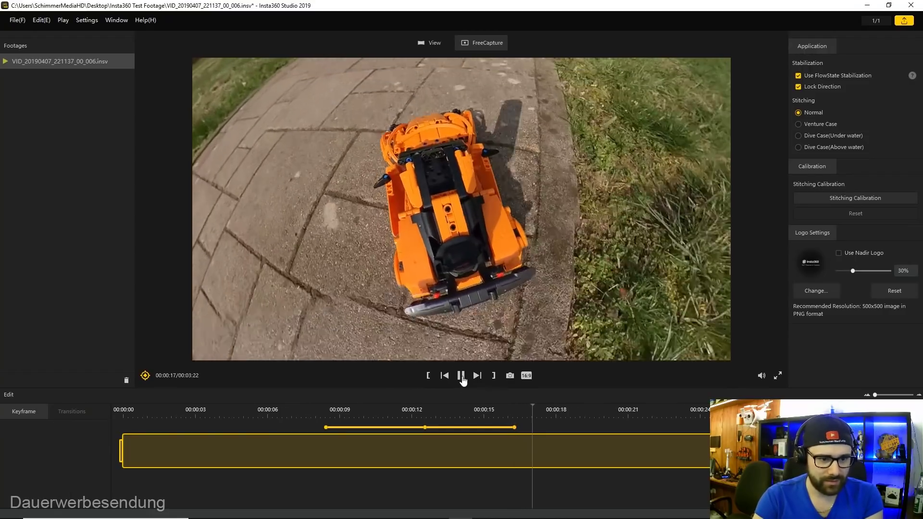
click(462, 377)
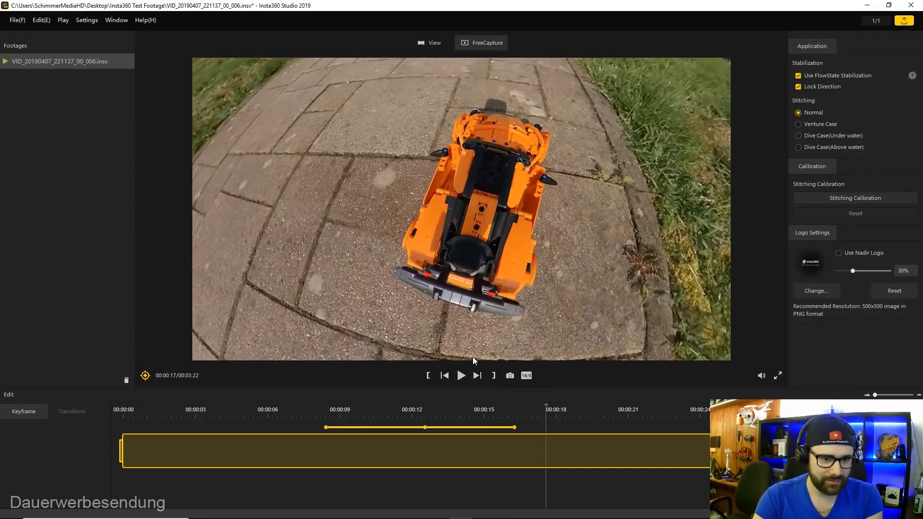
mouse_move(526, 236)
mouse_down()
mouse_move(342, 172)
mouse_move(515, 265)
mouse_move(485, 284)
mouse_move(521, 126)
mouse_move(484, 288)
mouse_move(458, 344)
mouse_move(498, 169)
mouse_move(536, 98)
mouse_move(209, 109)
mouse_up()
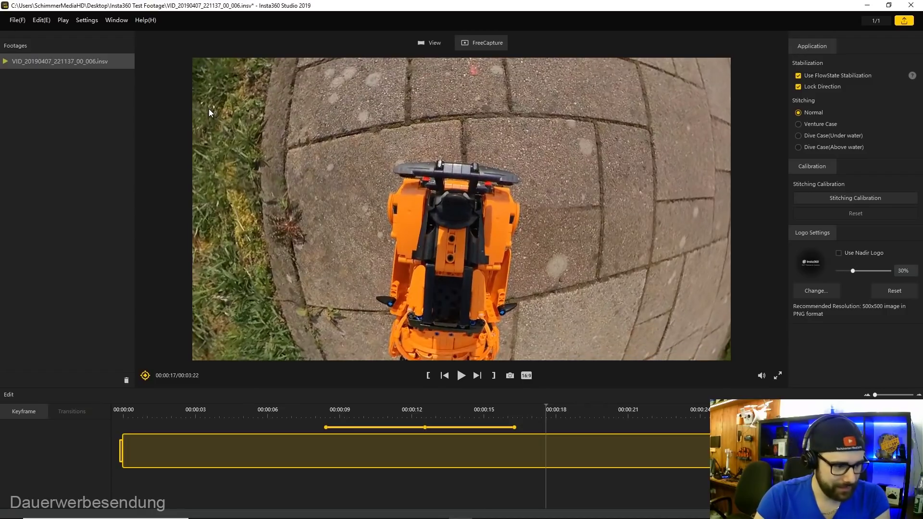
click(145, 376)
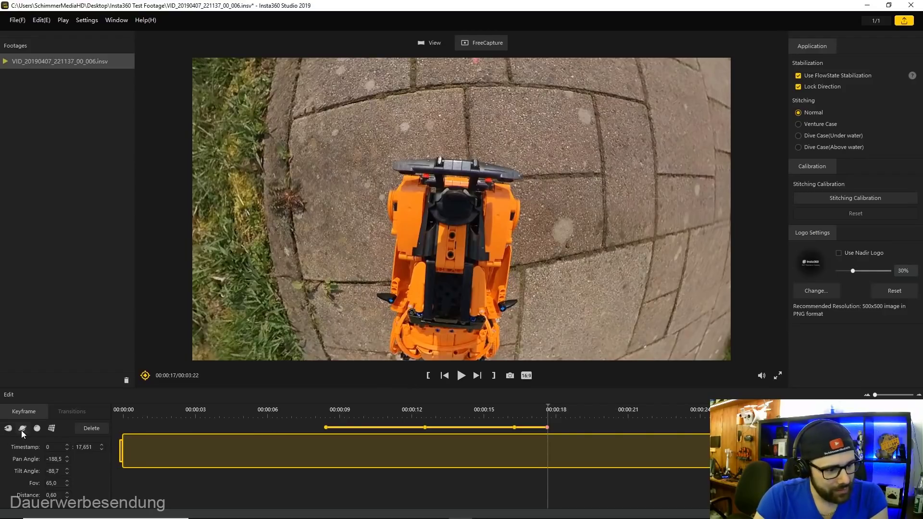
click(53, 430)
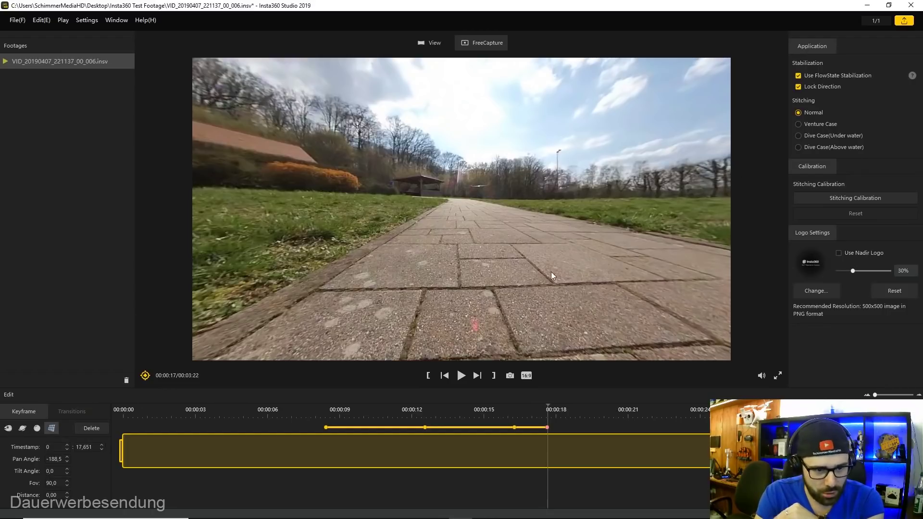
Step: Try crystal-ball, tiny-planet and flat presets, then keep tiny planet rotated around the car
click(37, 430)
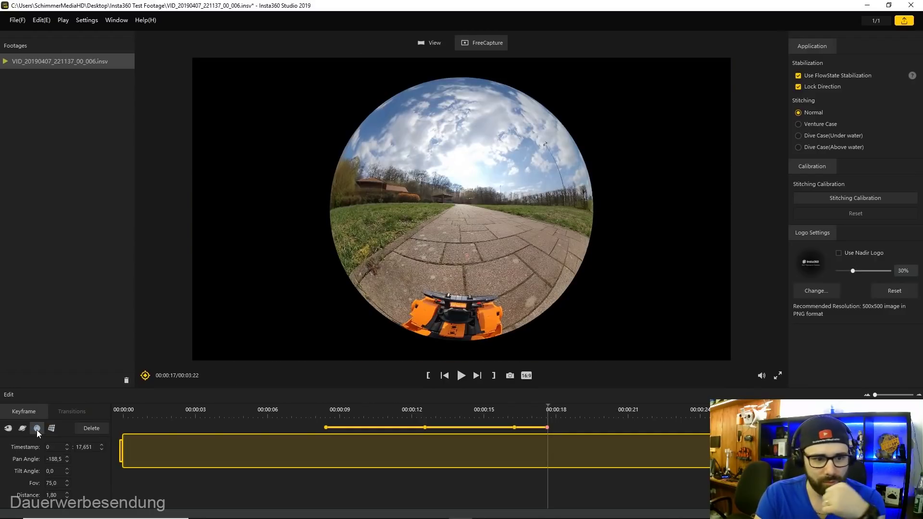
click(24, 432)
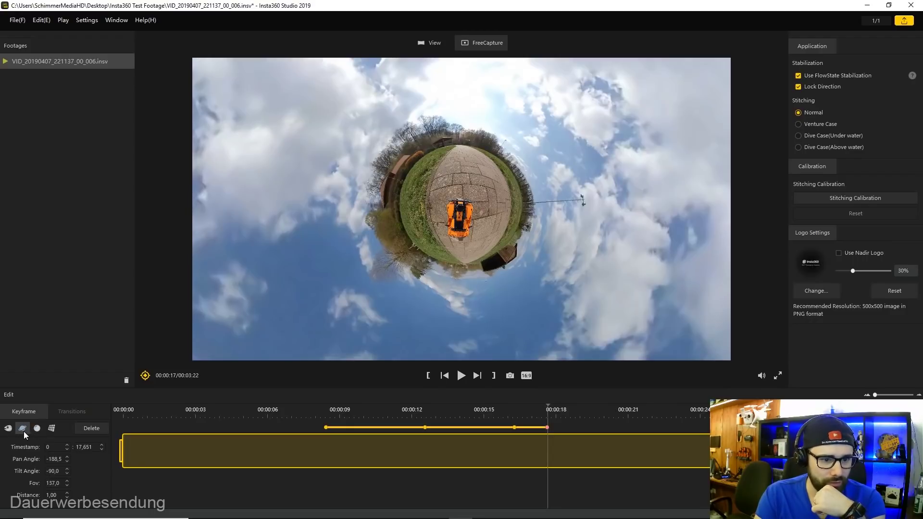
click(8, 428)
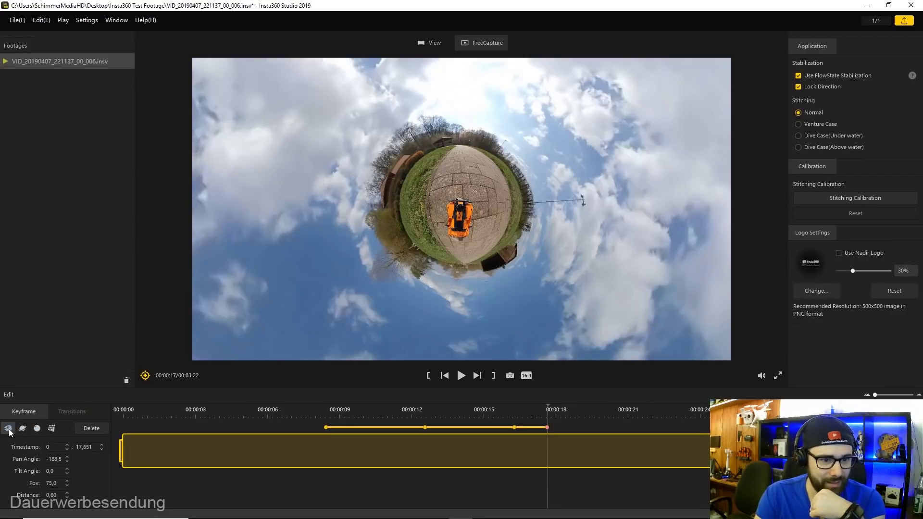
click(22, 429)
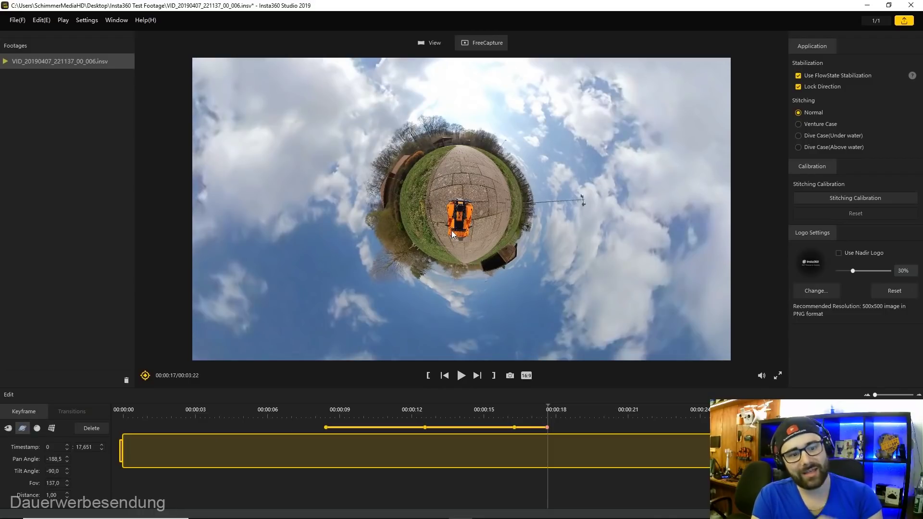
drag(353, 158, 470, 99)
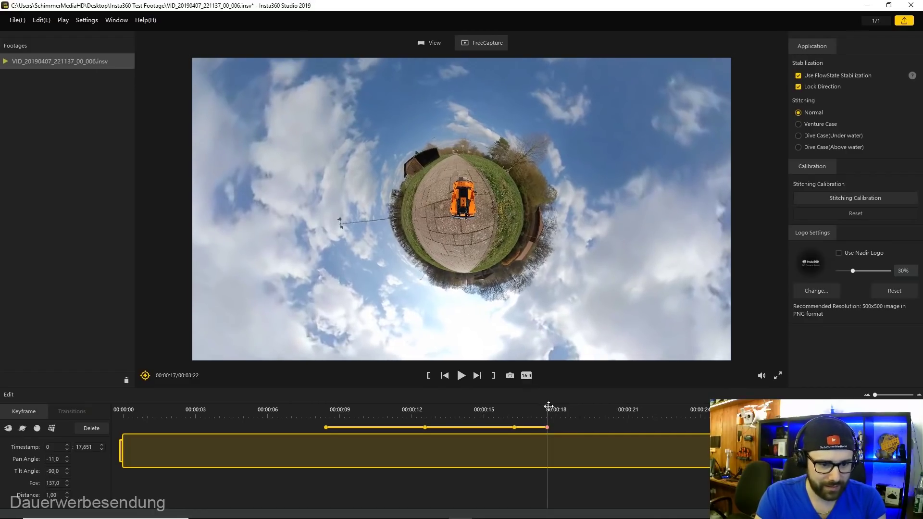
drag(548, 406, 491, 401)
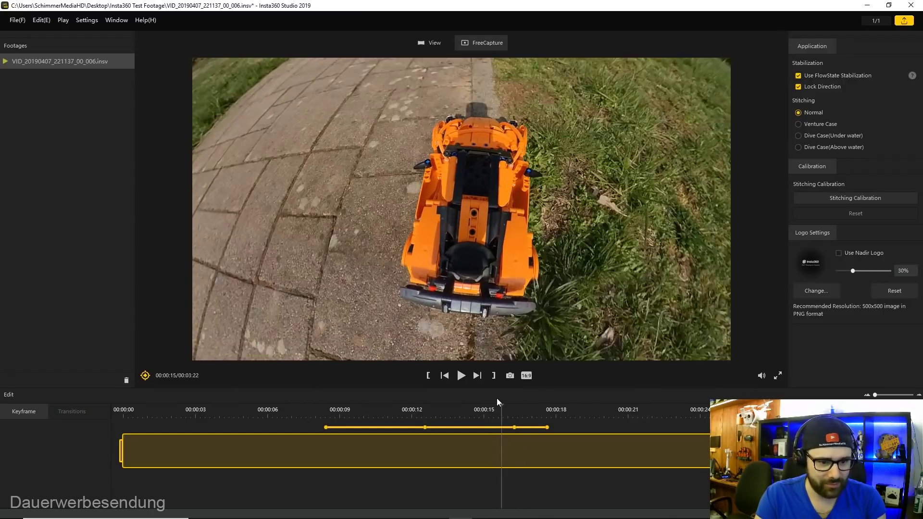
click(460, 377)
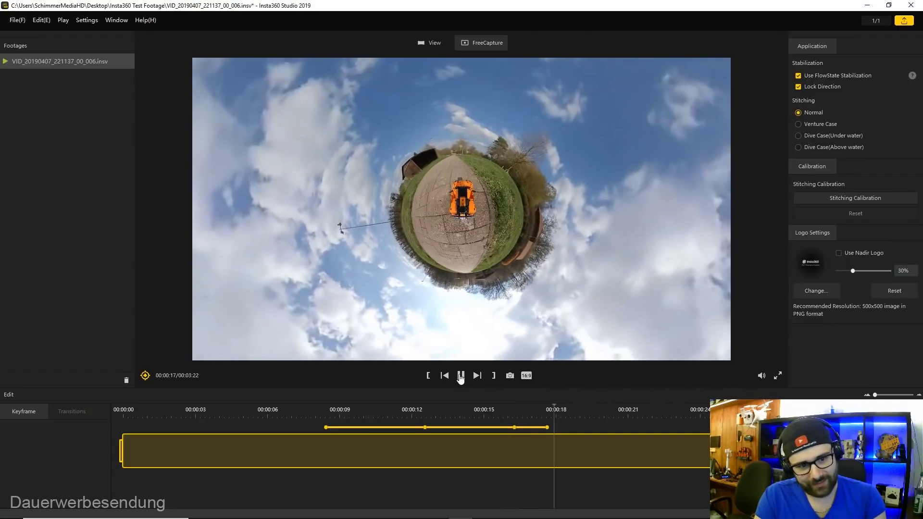
click(461, 376)
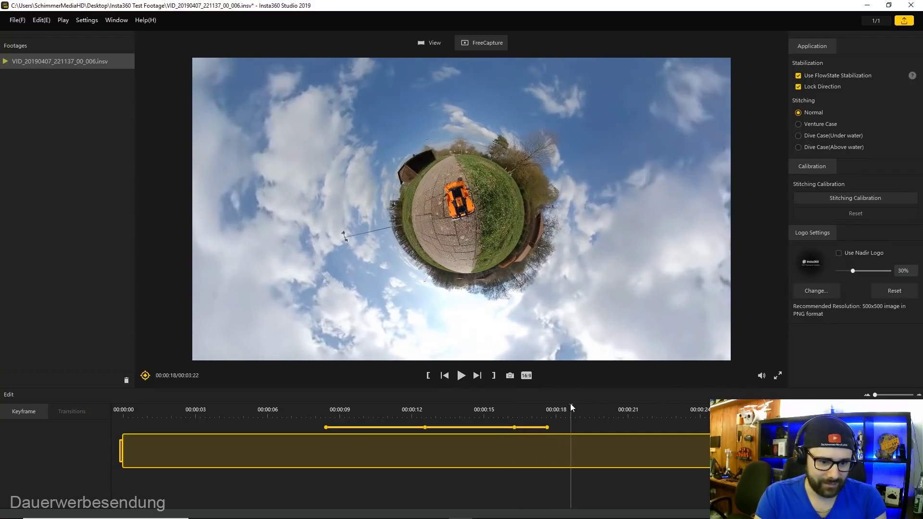
click(509, 407)
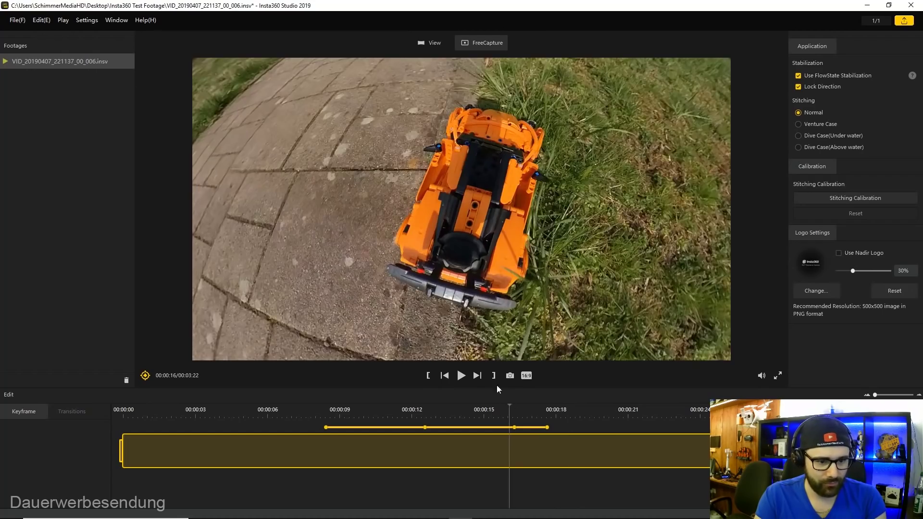
click(461, 377)
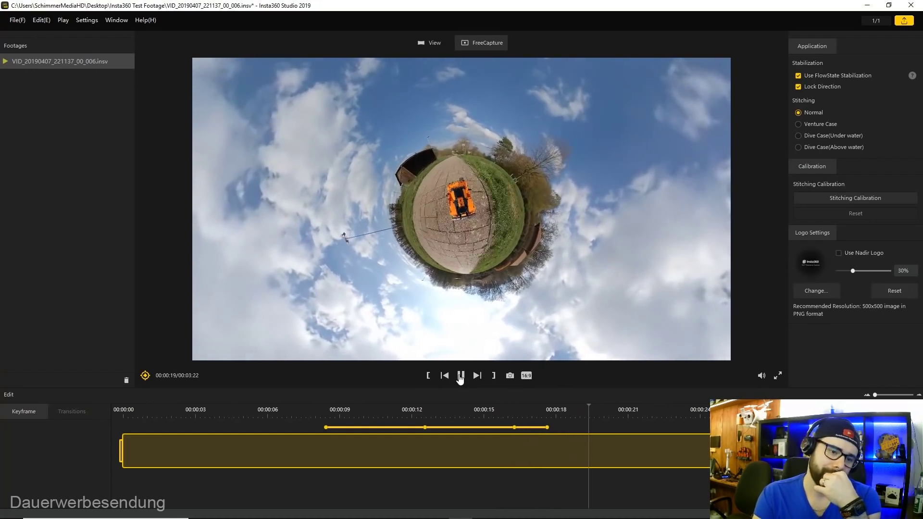
key(space)
drag(483, 173, 191, 213)
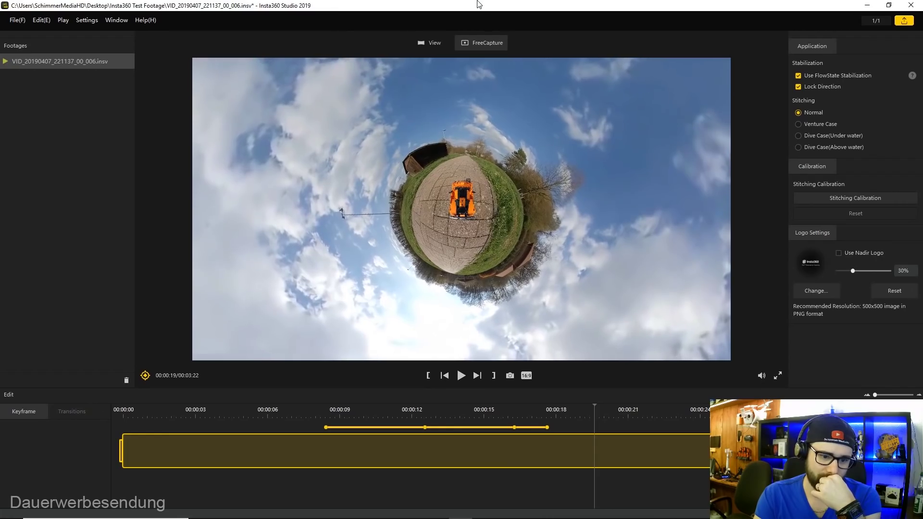
drag(594, 405, 503, 406)
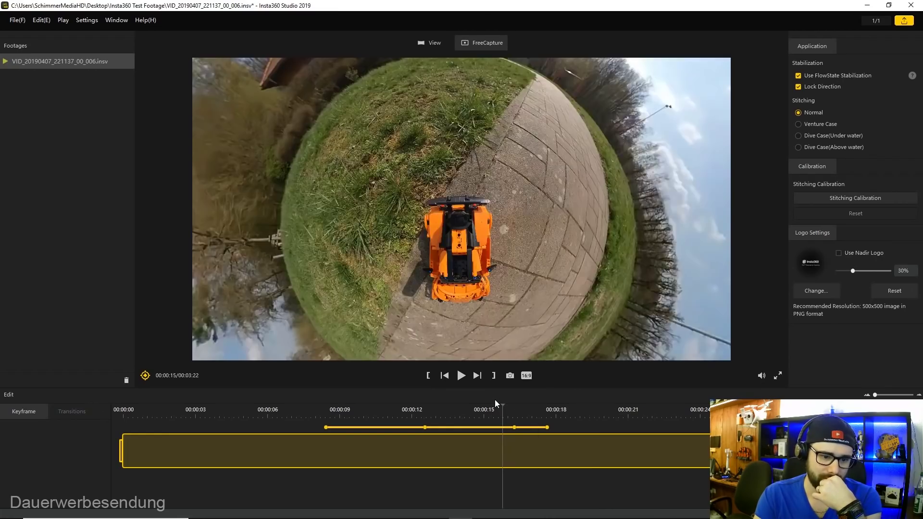
Step: Replay the transition from 15 seconds to 29, then review the 26–28 second stretch
click(463, 380)
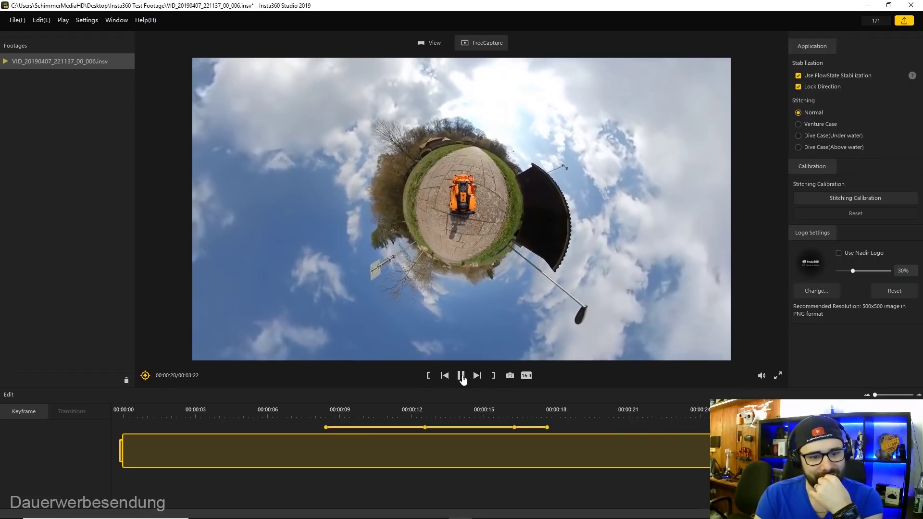
click(461, 375)
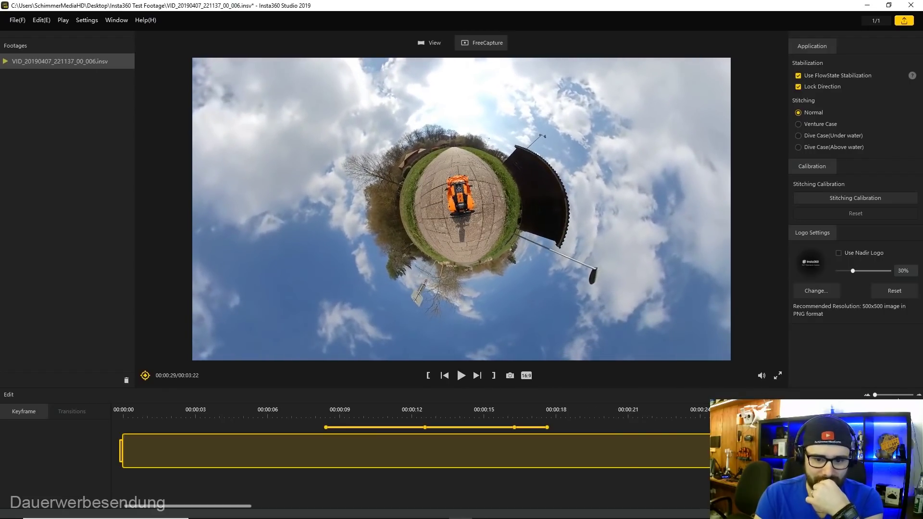
click(764, 400)
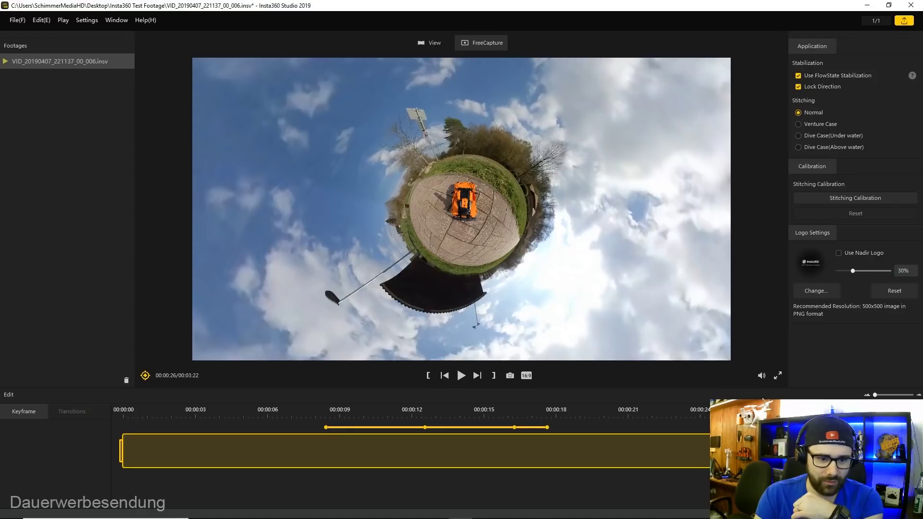
click(461, 378)
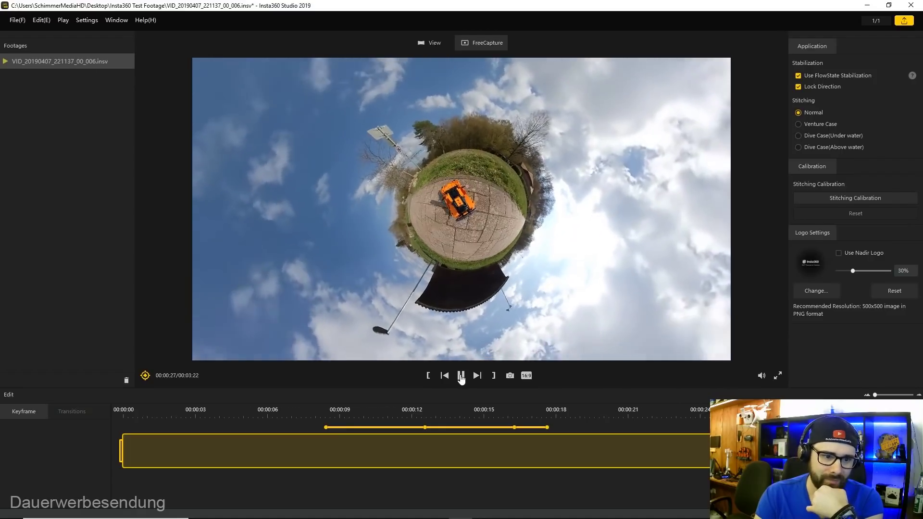
click(461, 377)
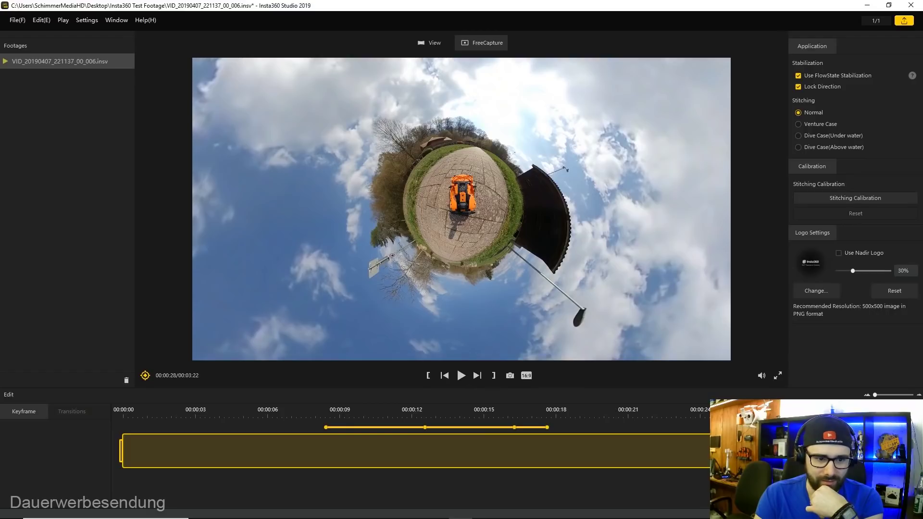
Step: Add tiny-planet keyframes at 27.327 and 29.329 seconds
key(Left)
click(460, 377)
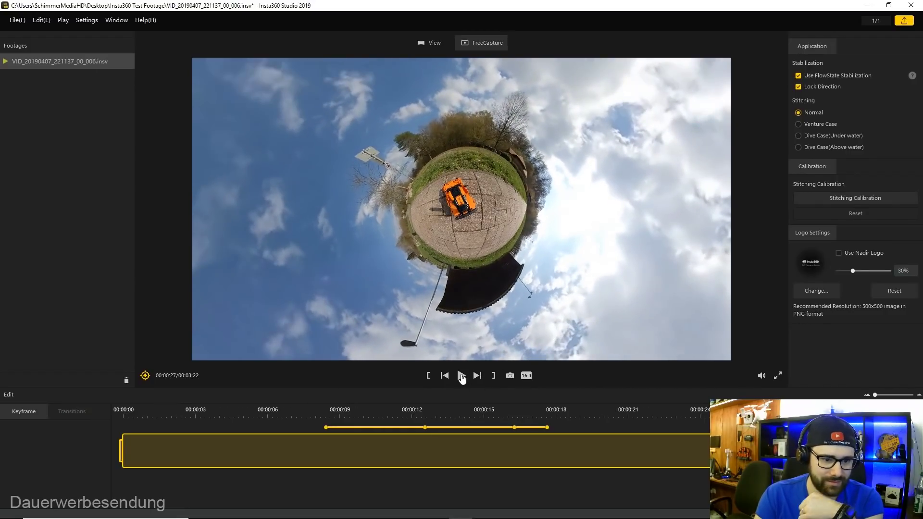
click(145, 378)
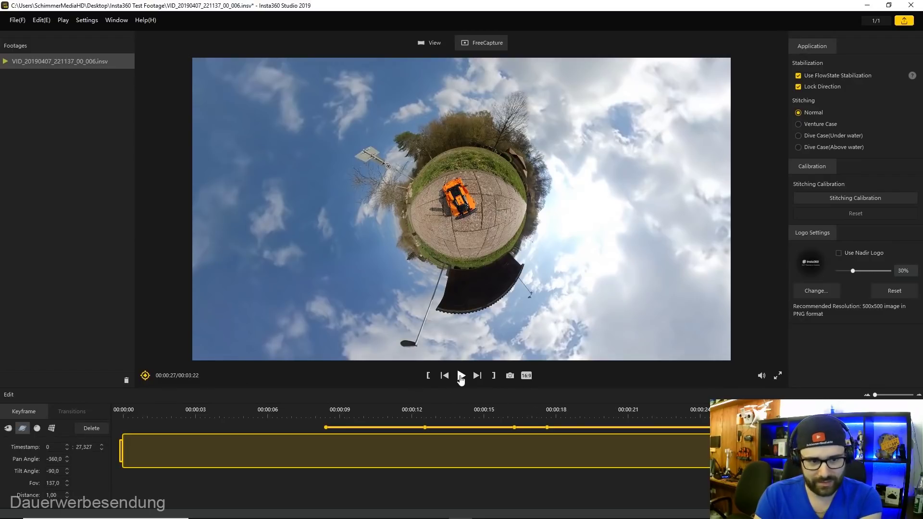
click(461, 378)
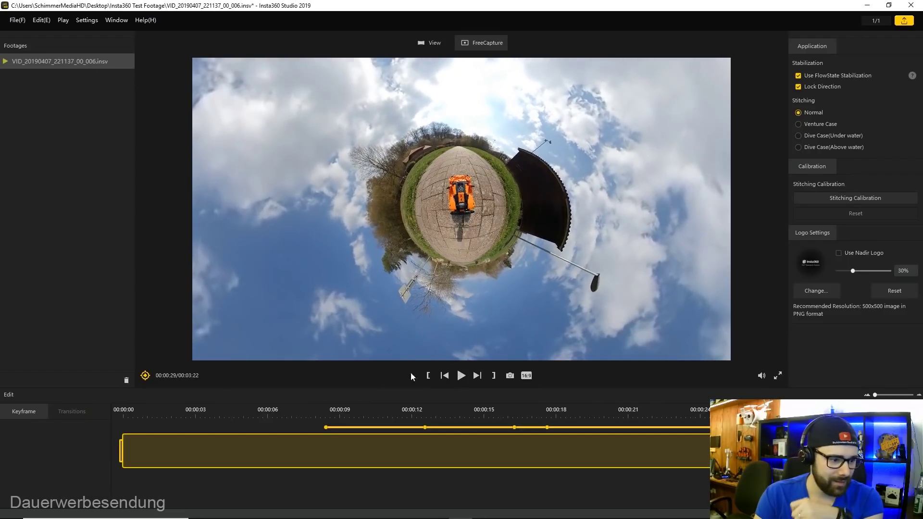
click(145, 375)
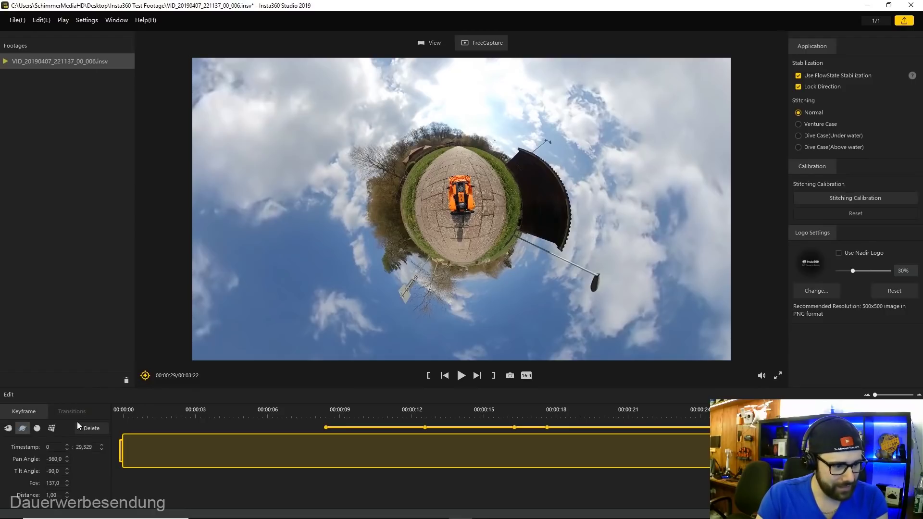
Step: Set the 29.329-second keyframe to a flat forward view: pan -5.0, tilt -11.7, FOV 90
click(51, 430)
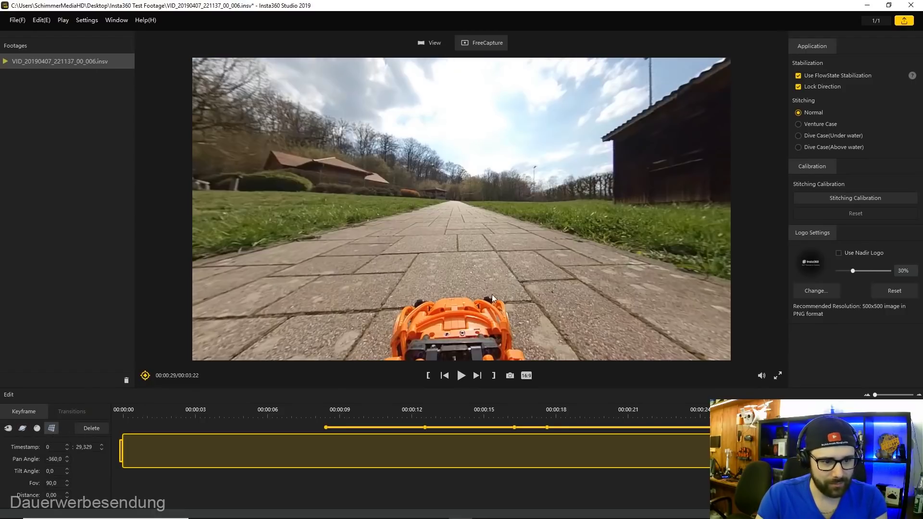
mouse_move(465, 252)
mouse_down()
mouse_move(506, 203)
mouse_move(512, 154)
mouse_move(514, 168)
mouse_up()
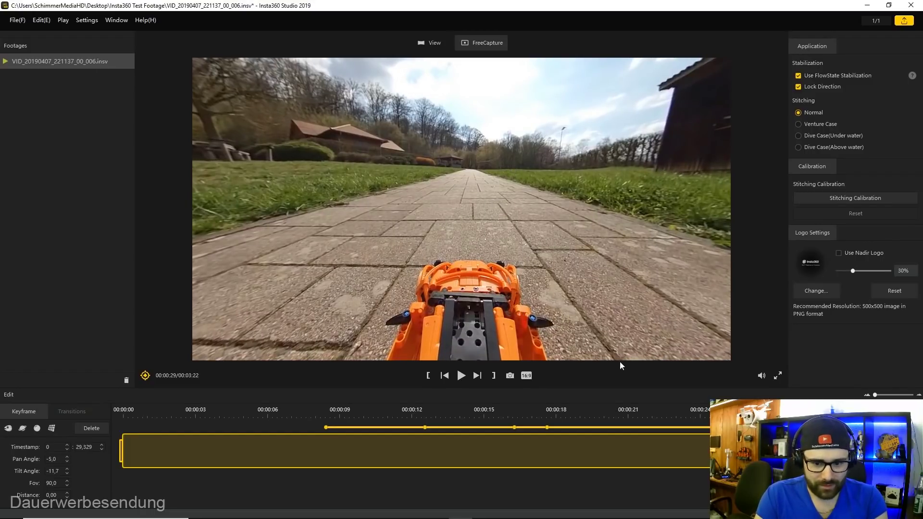
key(Escape)
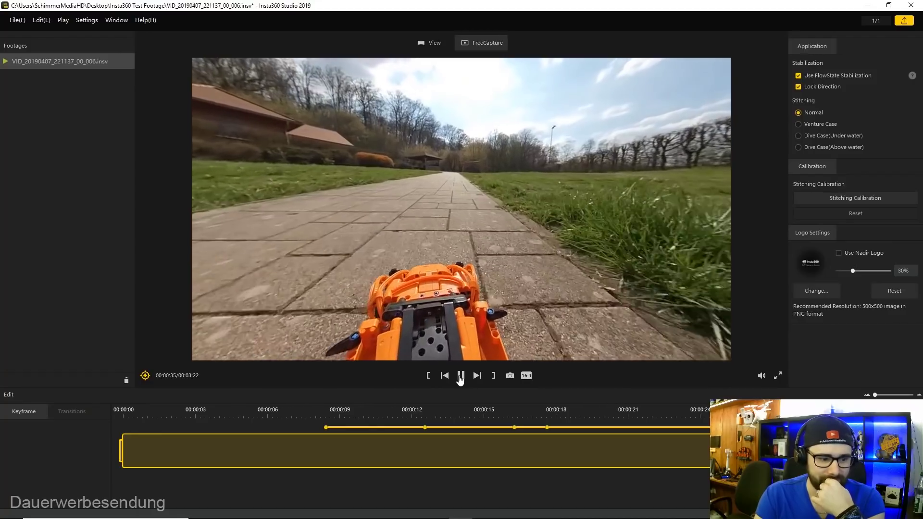
Step: Widen the timeline zoom and add a forward-view keyframe at 00:40 (40.307 s)
click(461, 376)
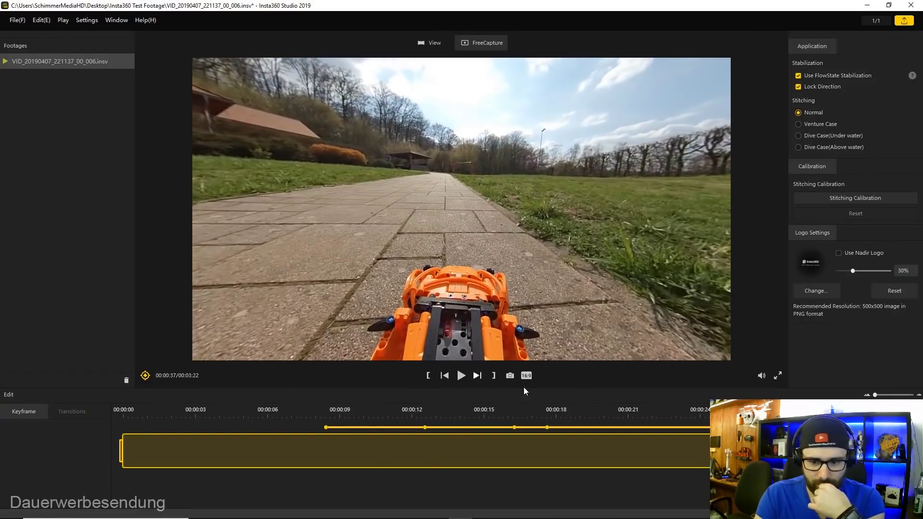
drag(877, 395, 896, 395)
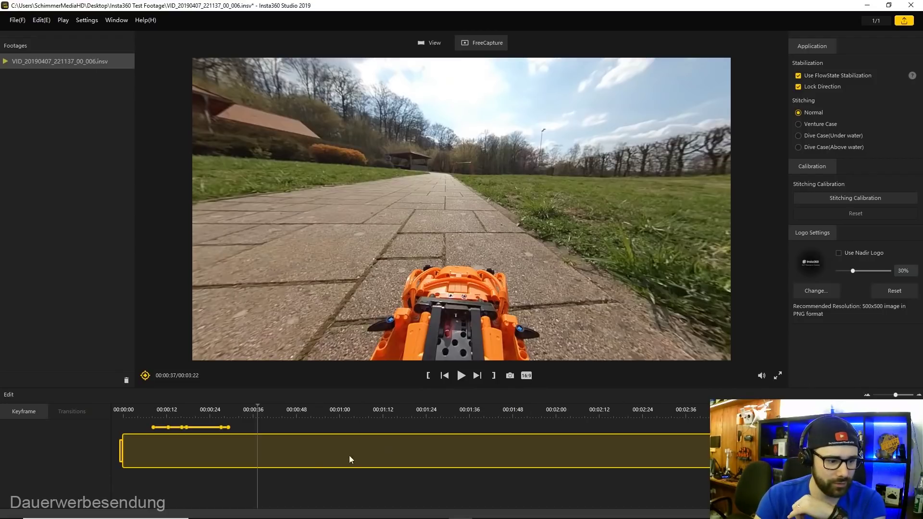
click(462, 378)
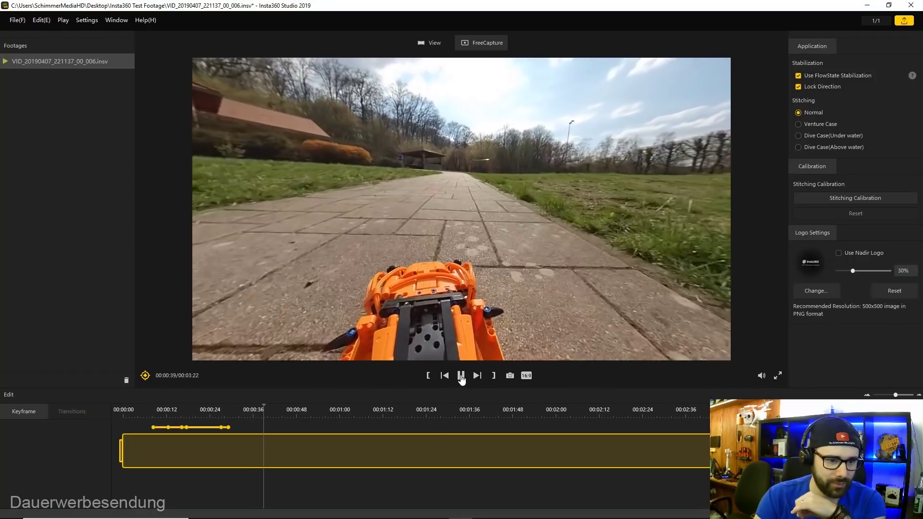
click(461, 379)
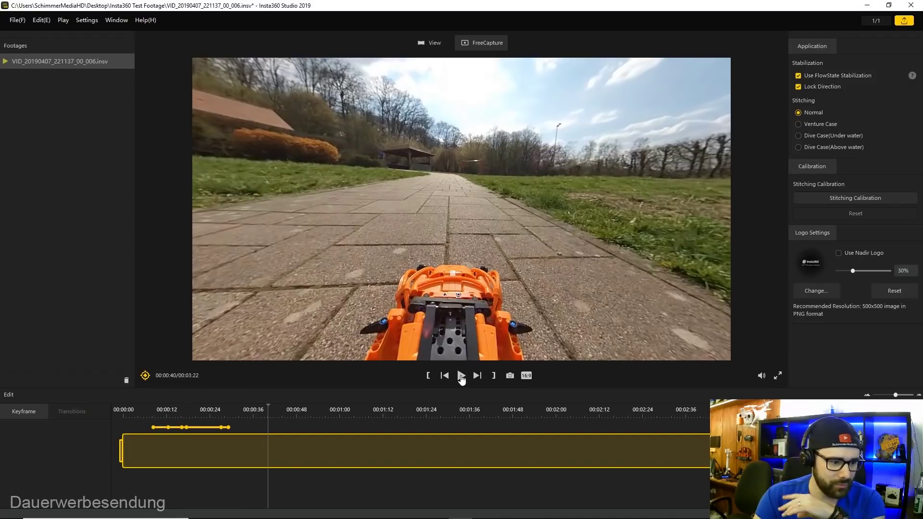
click(145, 376)
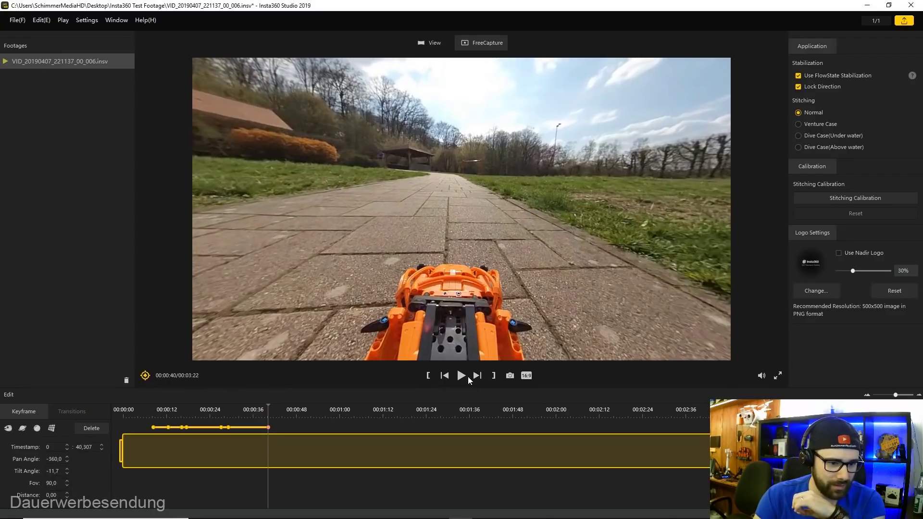
Step: Add a second forward-view keyframe at 00:42 (42.476 s), pan -360, tilt -11.7
click(461, 377)
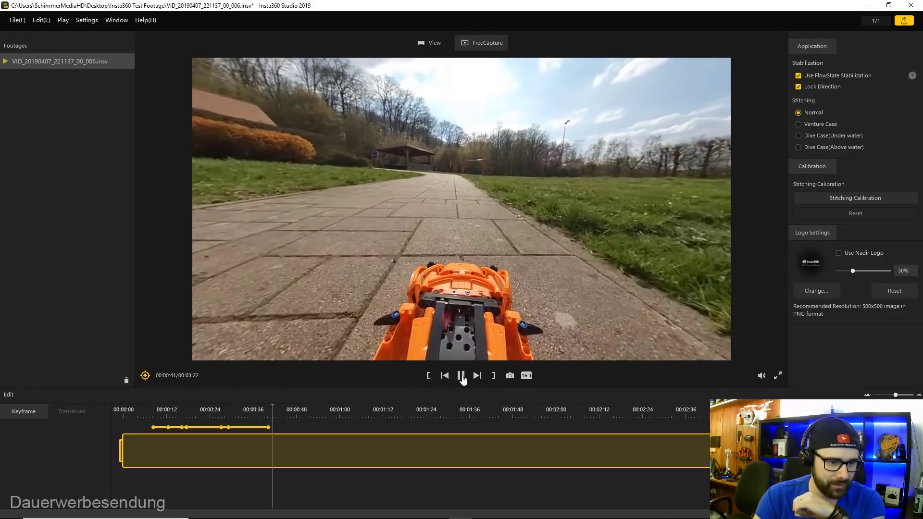
click(462, 377)
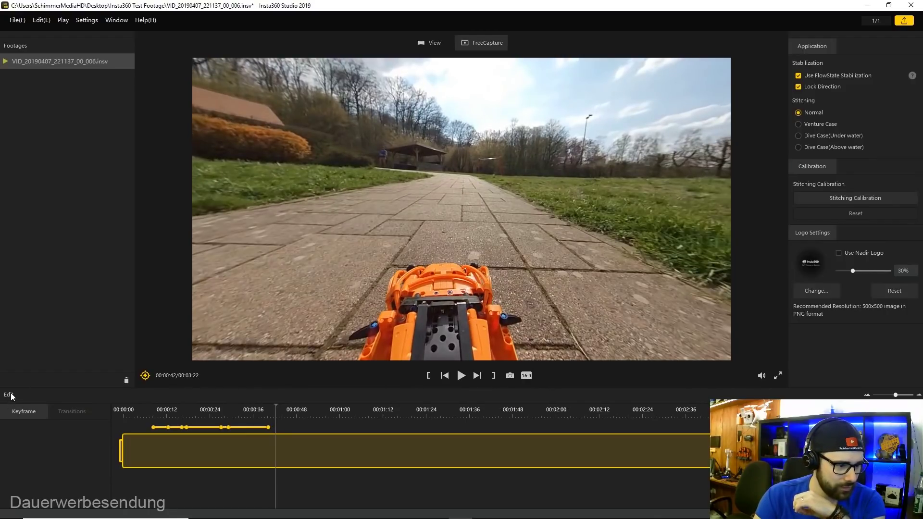
click(144, 378)
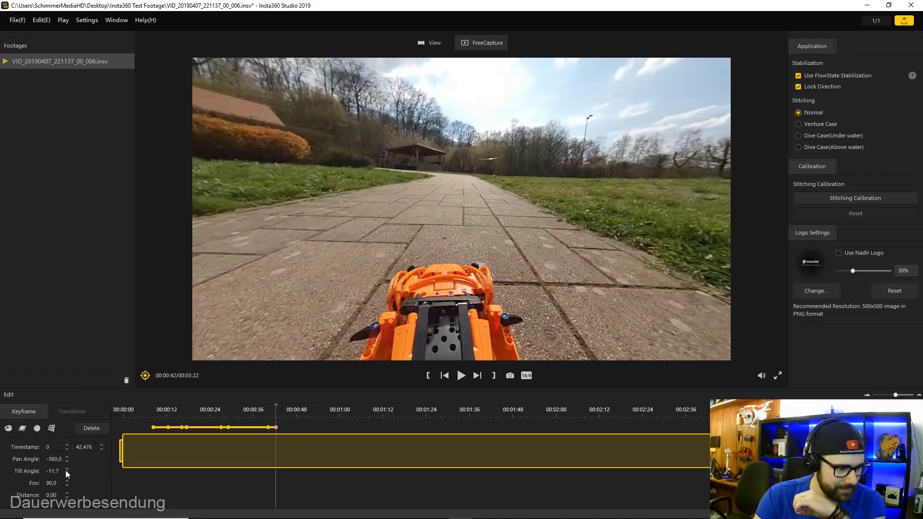
Step: Raise the 00:42 keyframe's FOV to 152.0 and its Distance to 0.90
scroll(66, 482, up, 8)
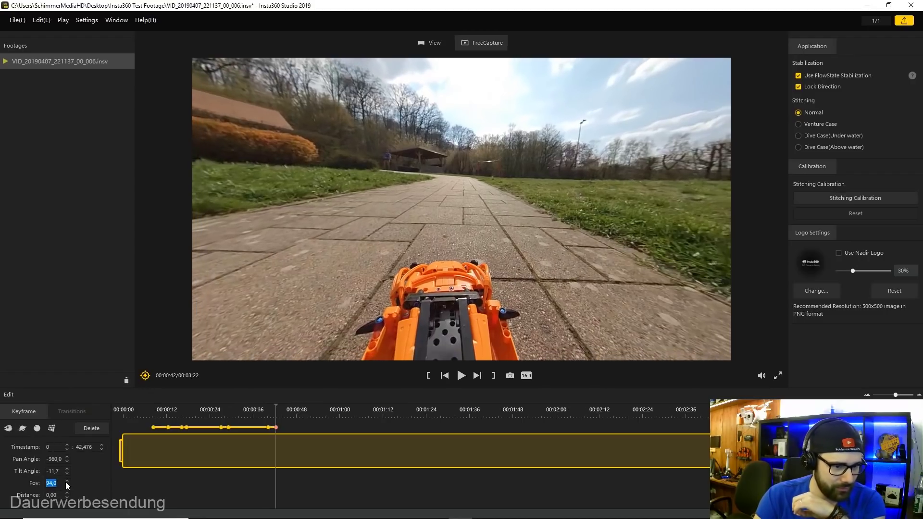
scroll(65, 482, up, 12)
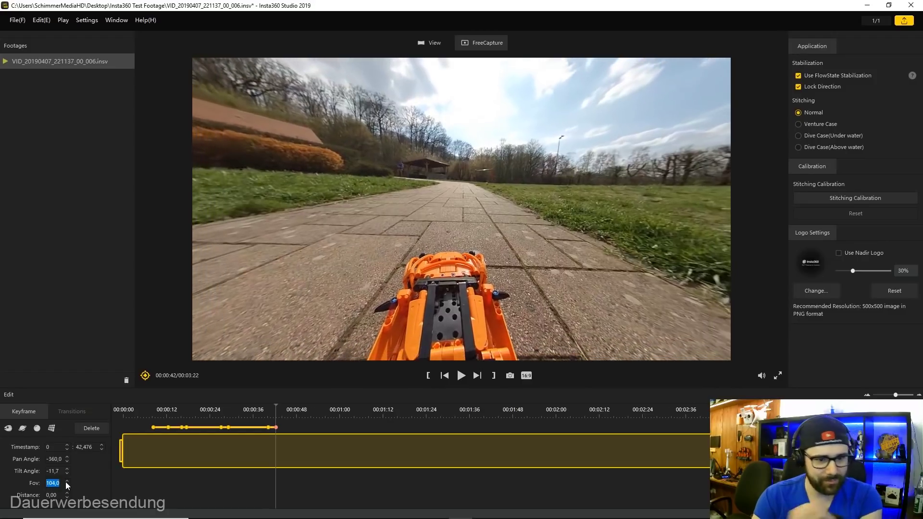
scroll(65, 482, up, 2)
scroll(65, 482, up, 4)
scroll(65, 482, up, 4)
scroll(66, 482, up, 3)
scroll(65, 481, up, 3)
scroll(66, 482, up, 3)
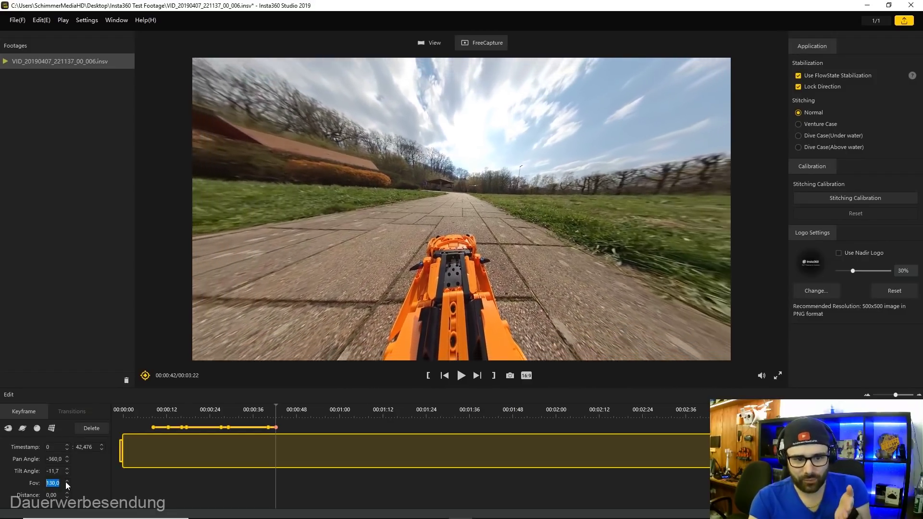
scroll(66, 482, up, 4)
scroll(66, 482, up, 3)
scroll(65, 481, up, 3)
scroll(66, 482, up, 3)
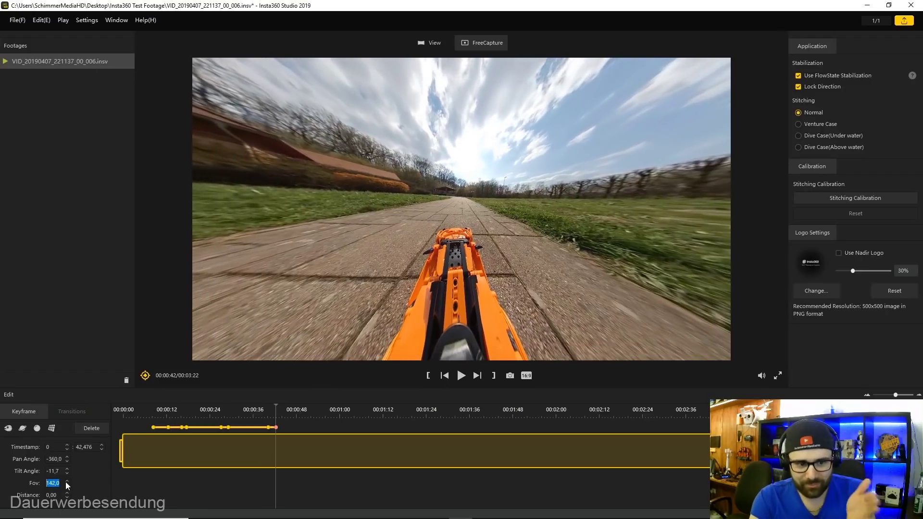
scroll(66, 481, up, 4)
scroll(65, 482, up, 3)
scroll(66, 481, up, 3)
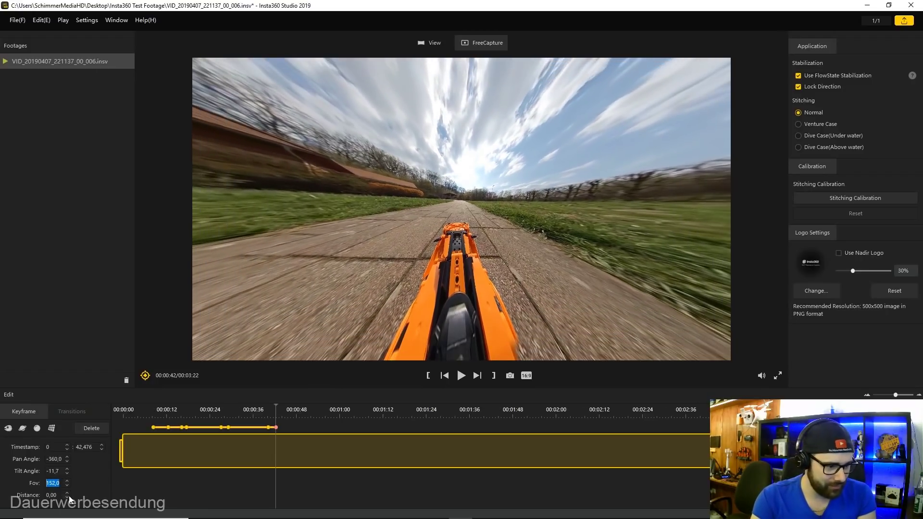
click(67, 492)
scroll(68, 493, up, 2)
scroll(67, 492, up, 2)
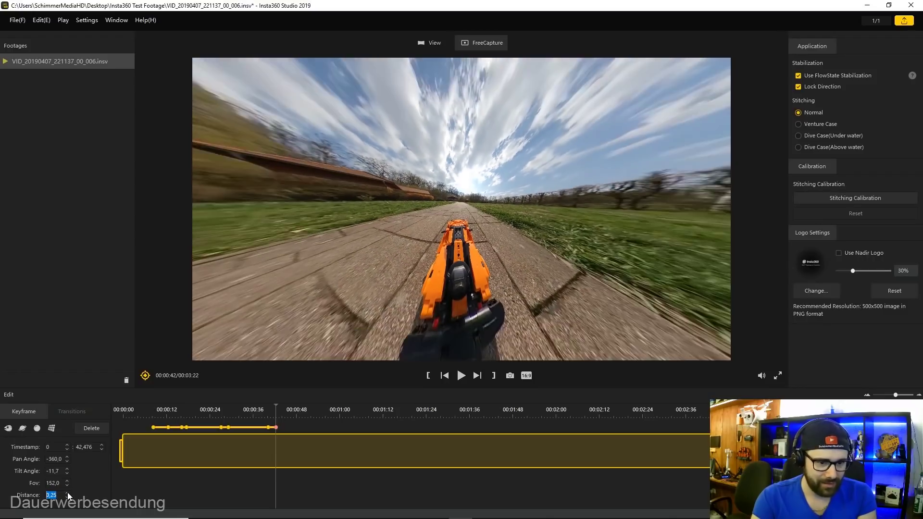
scroll(67, 492, up, 2)
scroll(67, 492, up, 2)
scroll(68, 492, up, 2)
scroll(68, 492, up, 2)
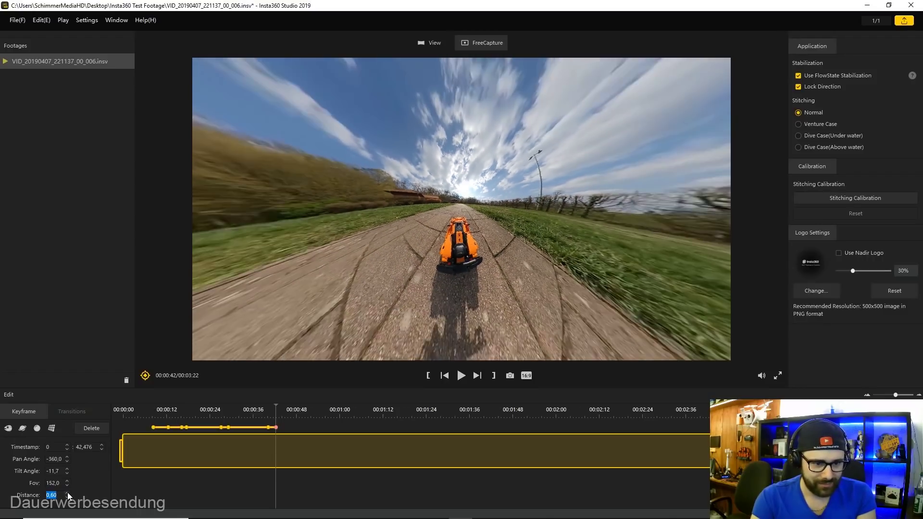
scroll(67, 493, up, 2)
scroll(67, 492, up, 2)
scroll(67, 492, up, 2)
scroll(68, 492, up, 1)
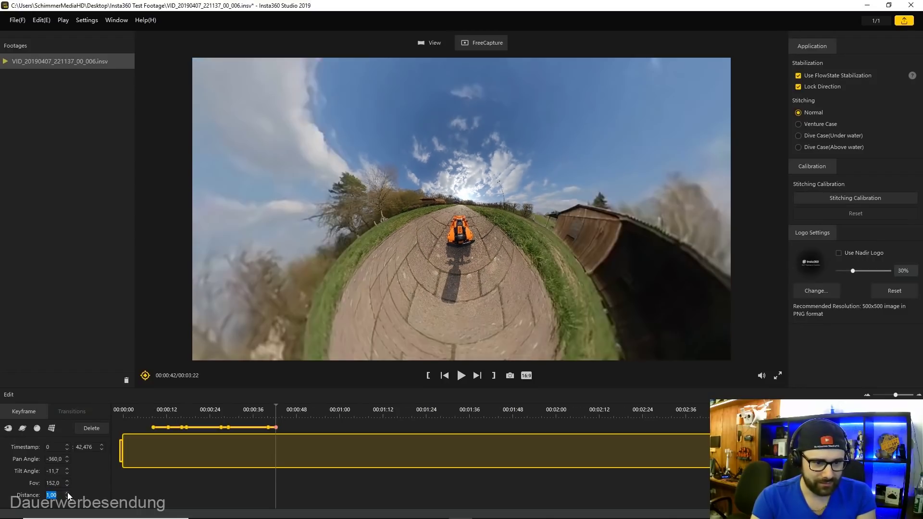
scroll(68, 493, up, 1)
scroll(67, 498, down, 3)
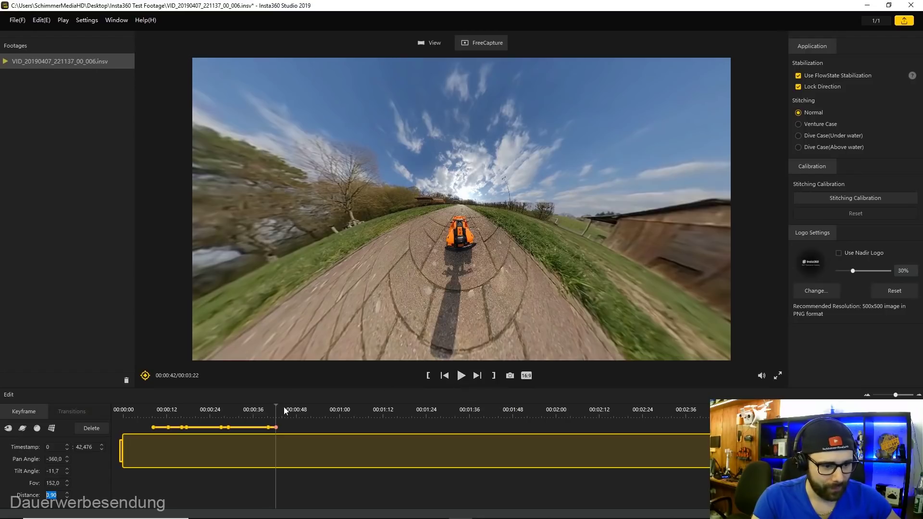
Step: Replay from 00:40 to review the pull-back into a tiny-planet view
drag(275, 405, 269, 407)
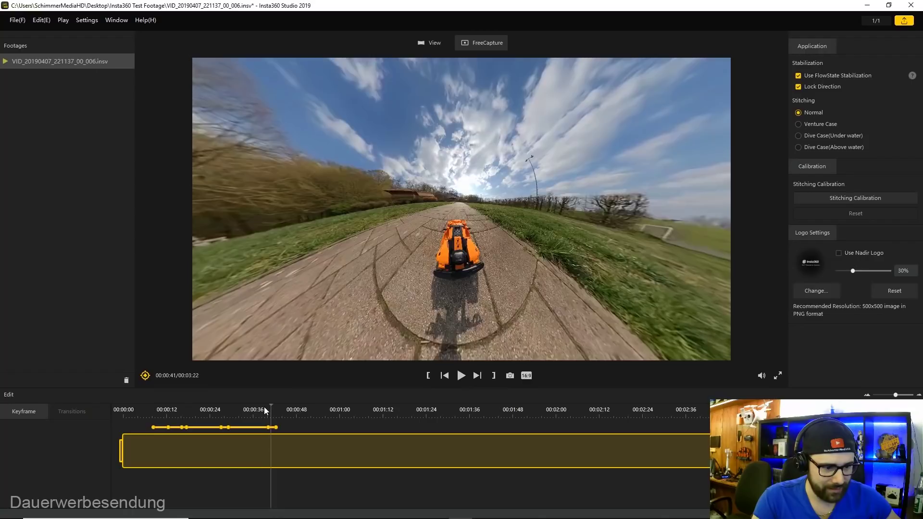
click(461, 377)
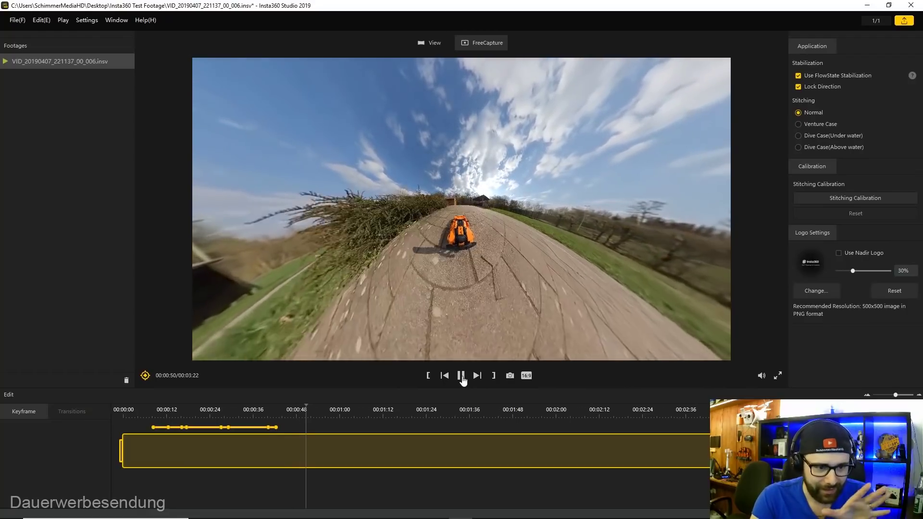
click(462, 377)
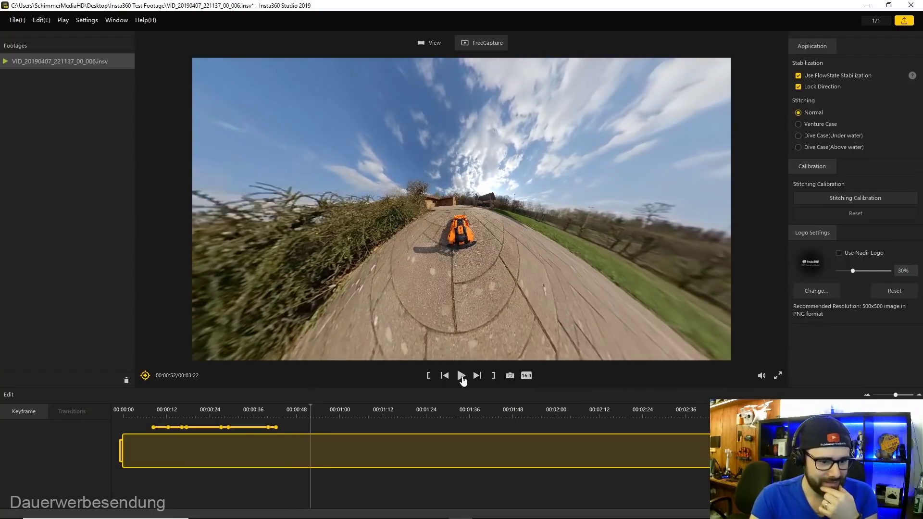
Step: Add a keyframe at 47.347 s holding FOV 152 and distance 0.90, then play to 00:49
click(296, 408)
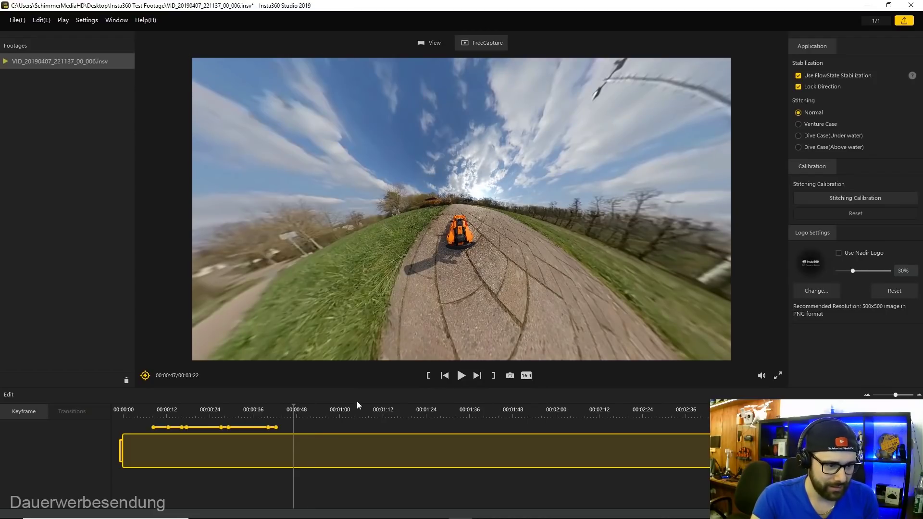
click(146, 376)
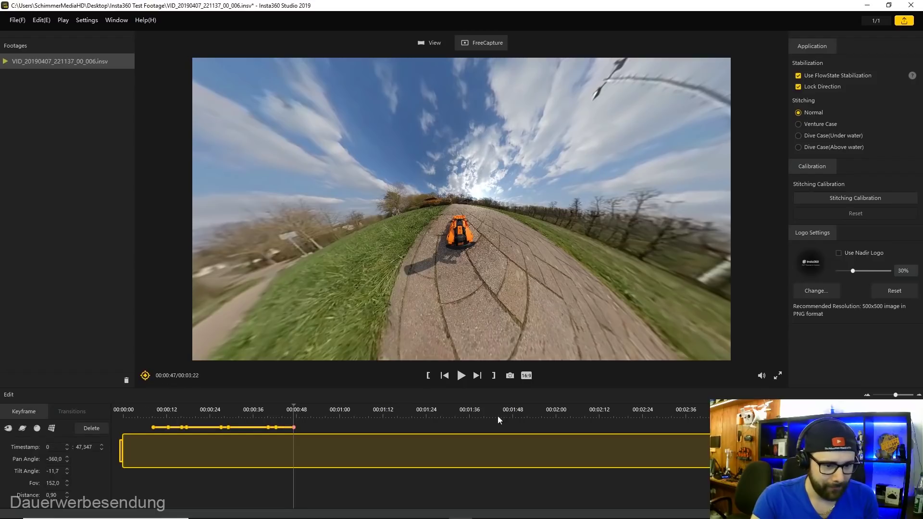
click(461, 376)
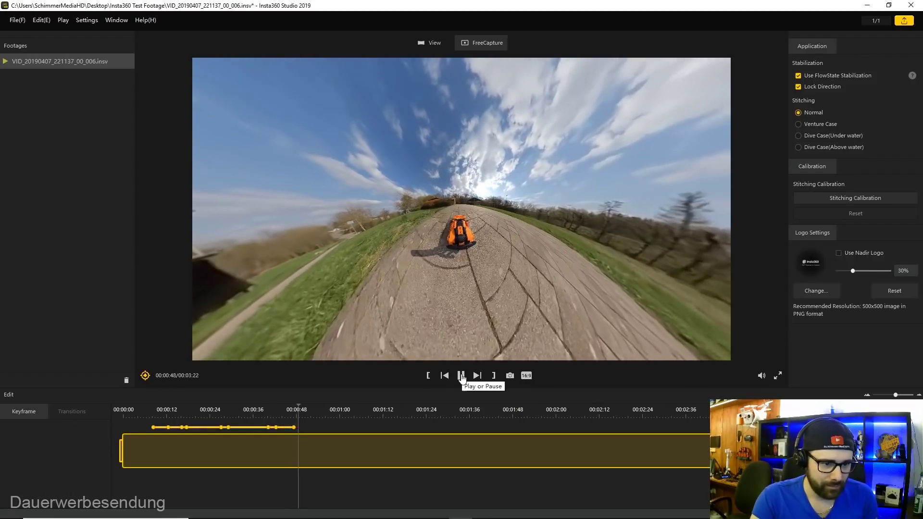
click(461, 376)
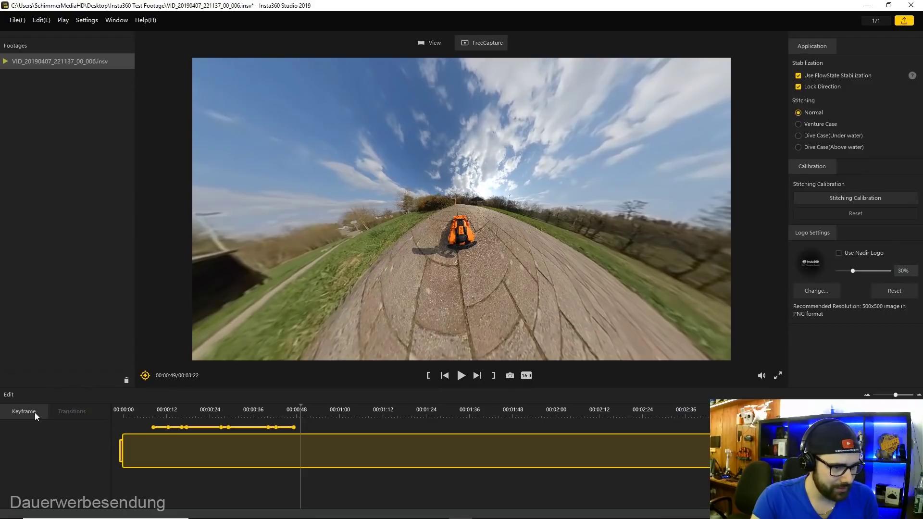
click(145, 377)
click(7, 432)
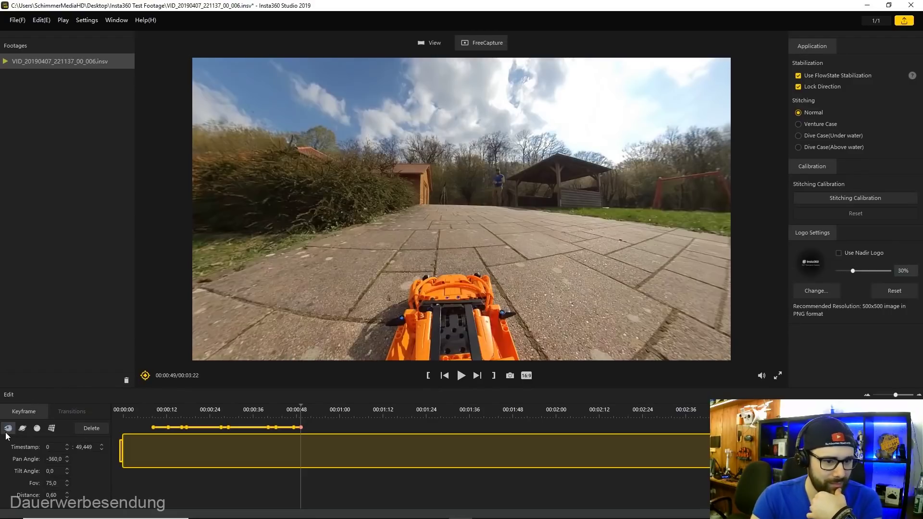
mouse_move(469, 252)
mouse_down()
mouse_move(507, 172)
mouse_move(489, 276)
mouse_up()
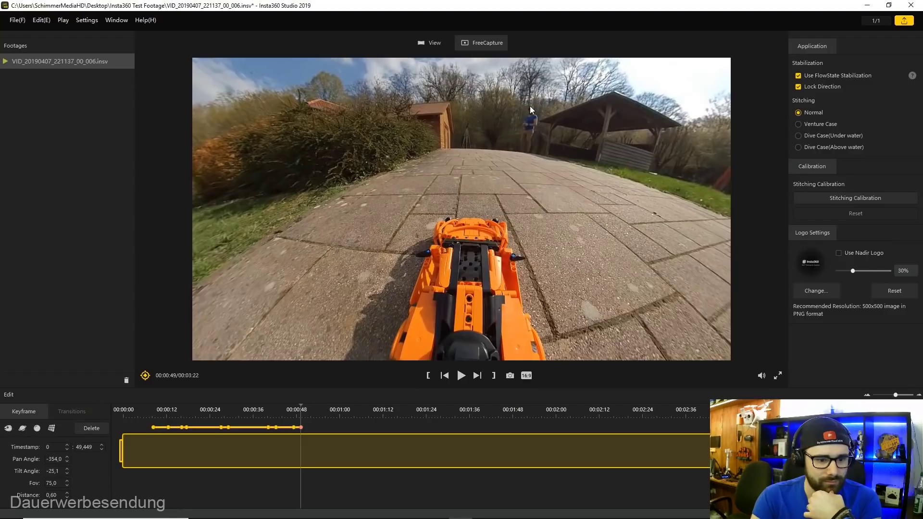
mouse_move(490, 276)
mouse_down()
mouse_move(529, 138)
mouse_move(513, 158)
mouse_up()
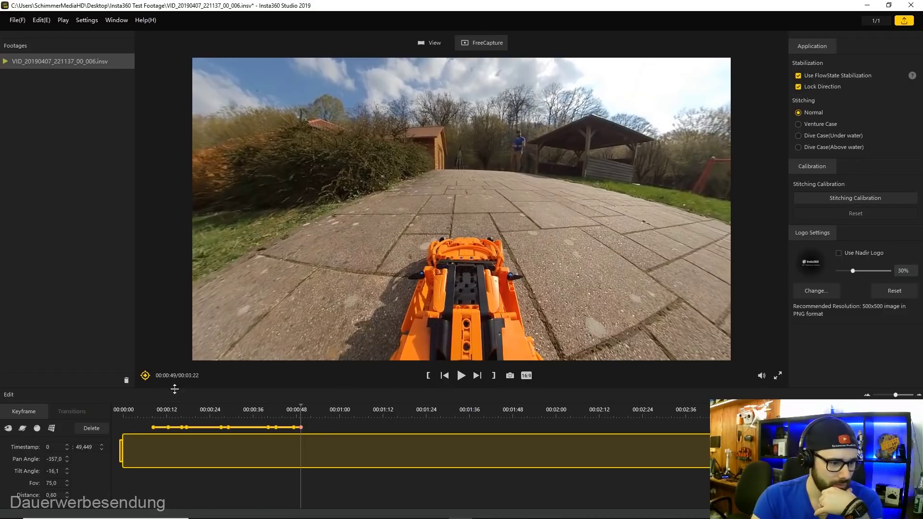
click(146, 376)
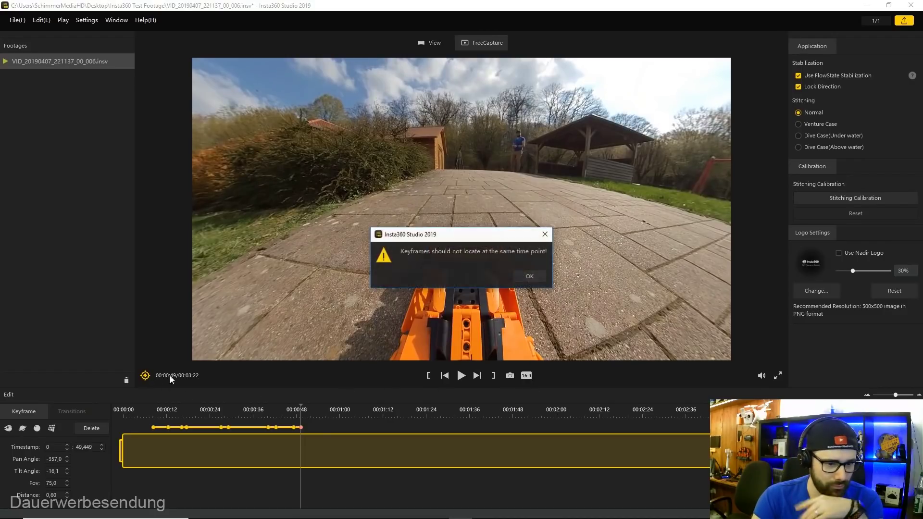
click(535, 275)
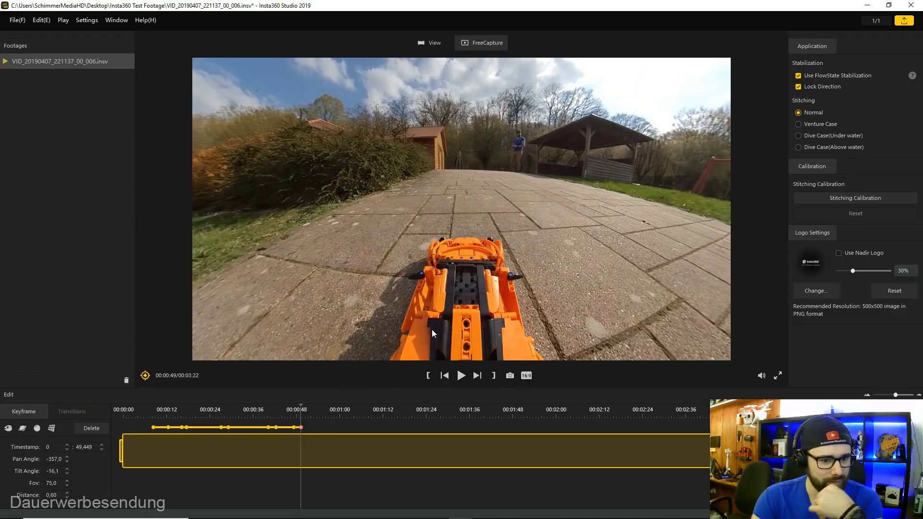
click(266, 405)
Step: Keyframe 0:52, then add a 0:55 keyframe turned toward the man and shelter (tilt -17.3, FOV 75)
click(461, 376)
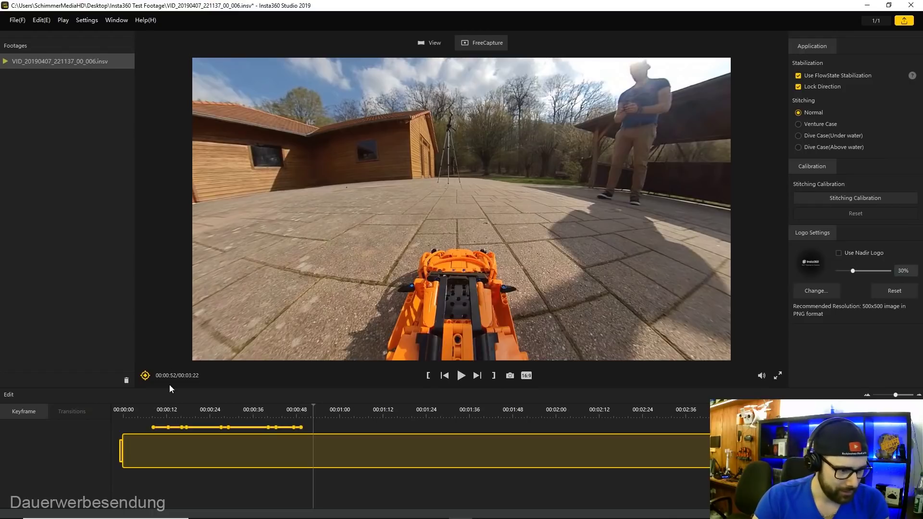
click(145, 376)
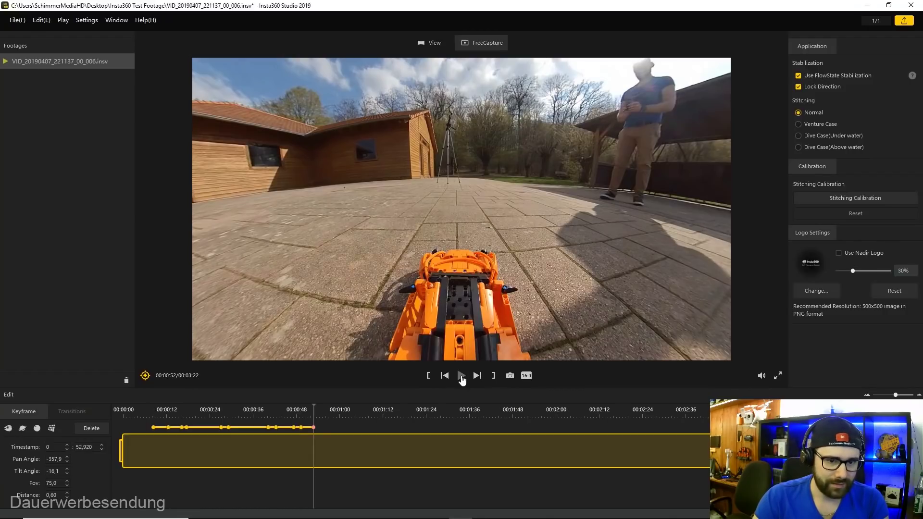
click(462, 376)
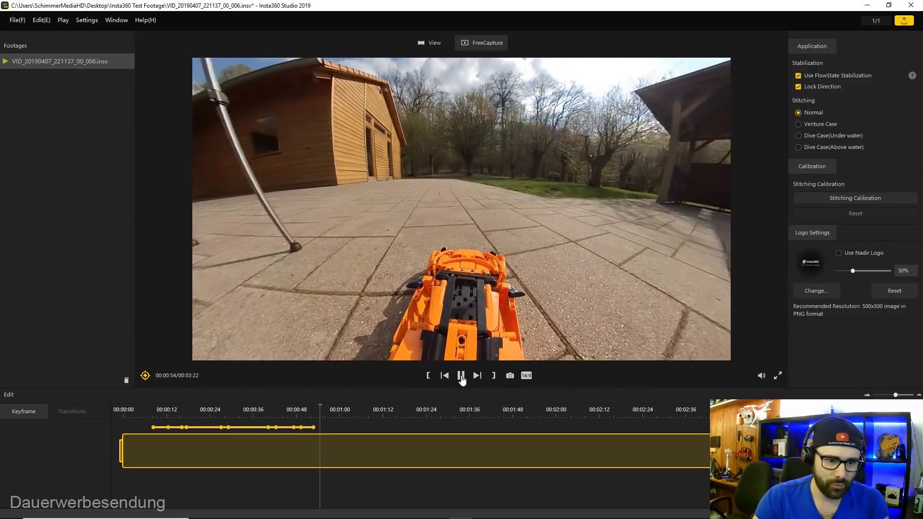
click(462, 376)
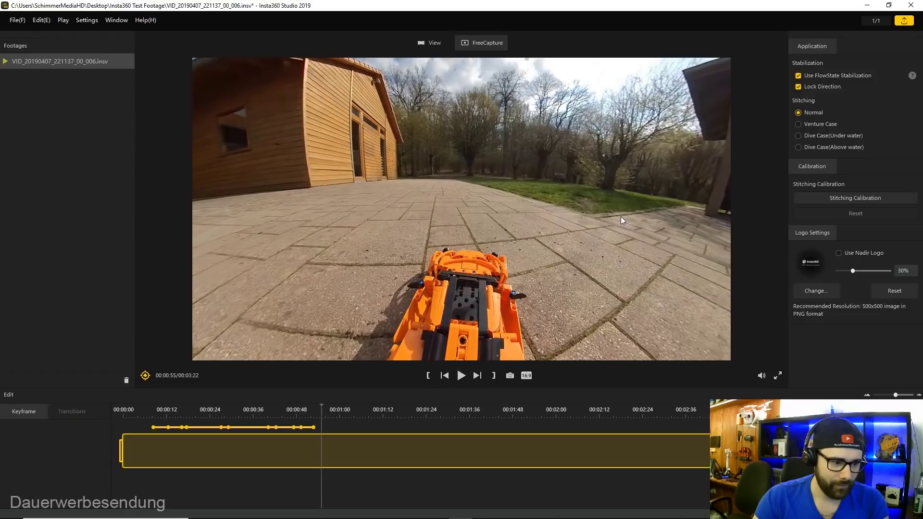
mouse_move(611, 215)
mouse_down()
mouse_move(345, 297)
mouse_move(206, 307)
mouse_move(253, 323)
mouse_move(239, 188)
mouse_up()
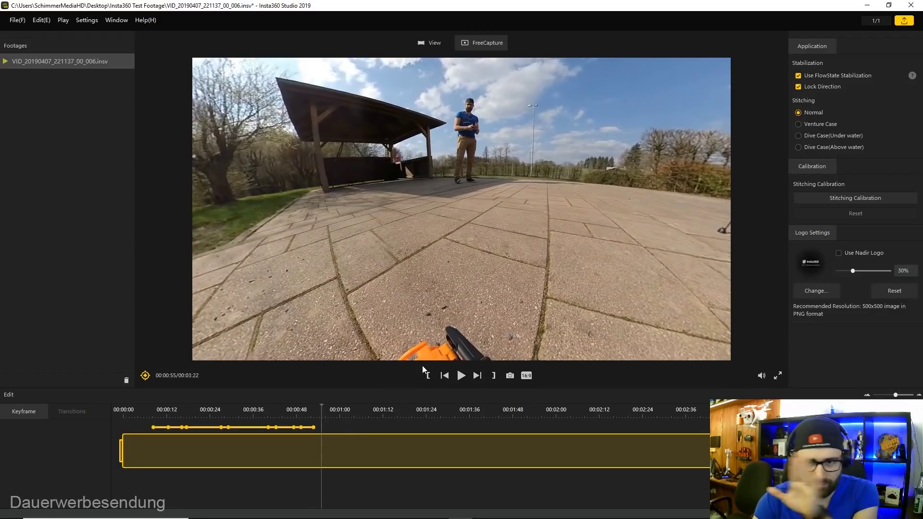
click(145, 377)
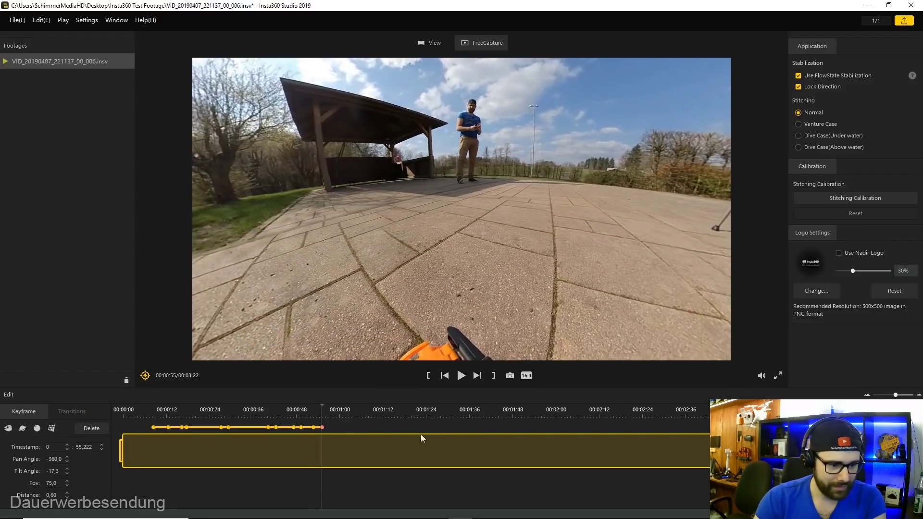
Step: Replay from 0:51 and keyframe a downward view of the orange car at 0:56 (tilt -48.4)
click(310, 407)
click(463, 377)
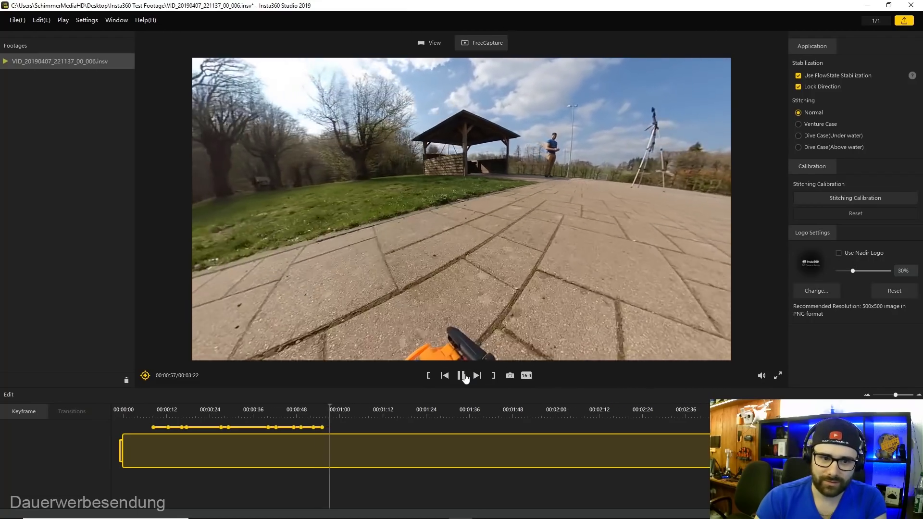
click(462, 376)
click(328, 408)
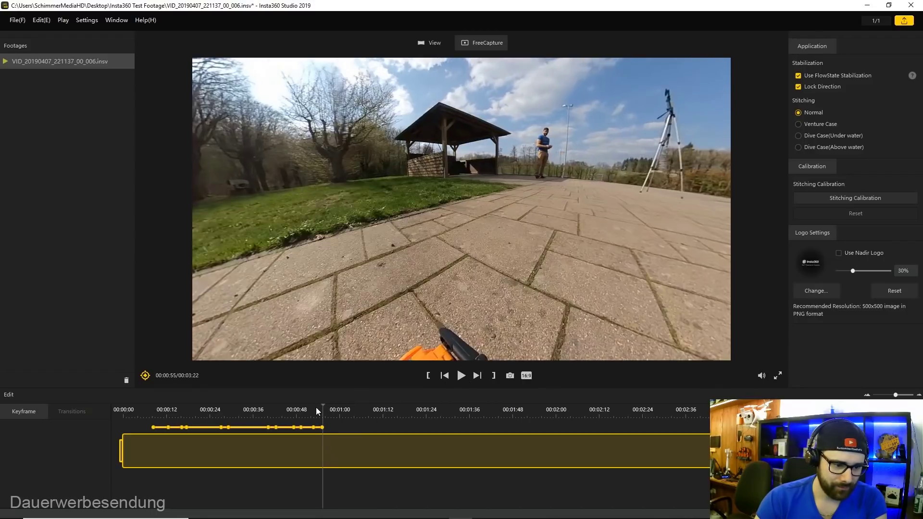
drag(323, 410, 313, 410)
click(462, 376)
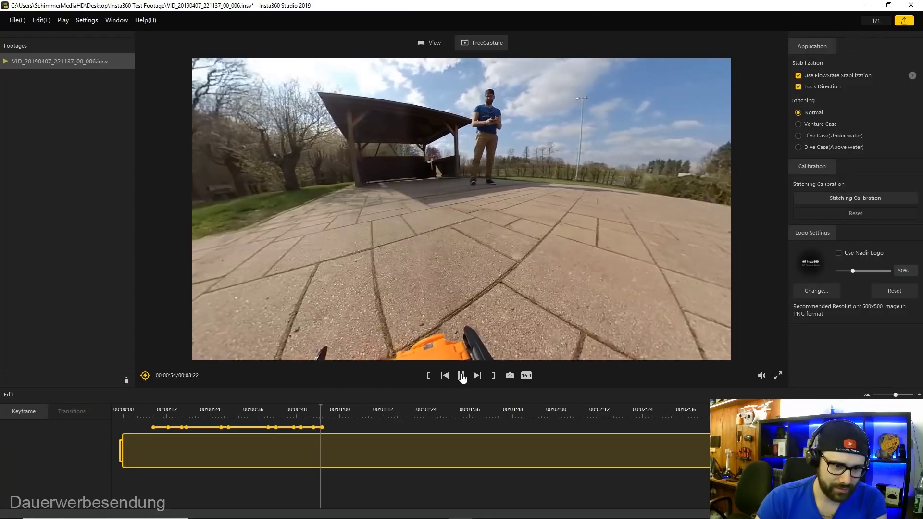
click(461, 377)
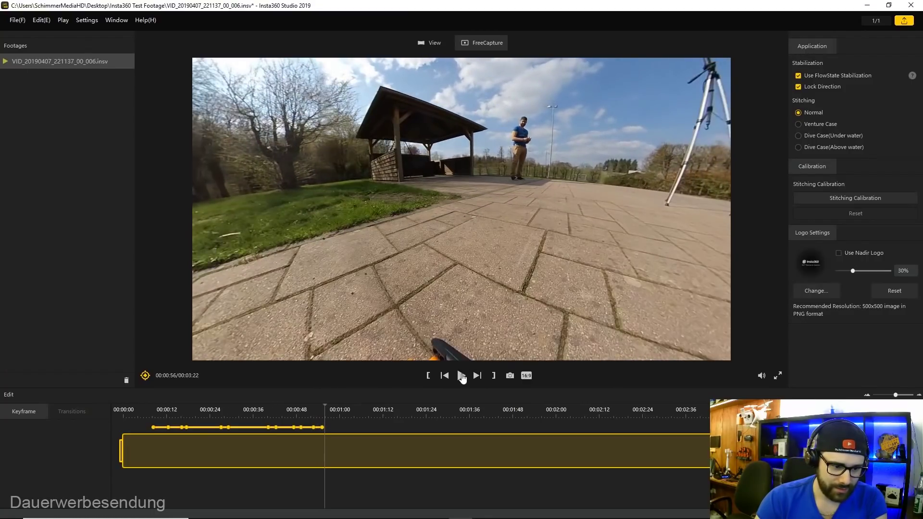
click(462, 376)
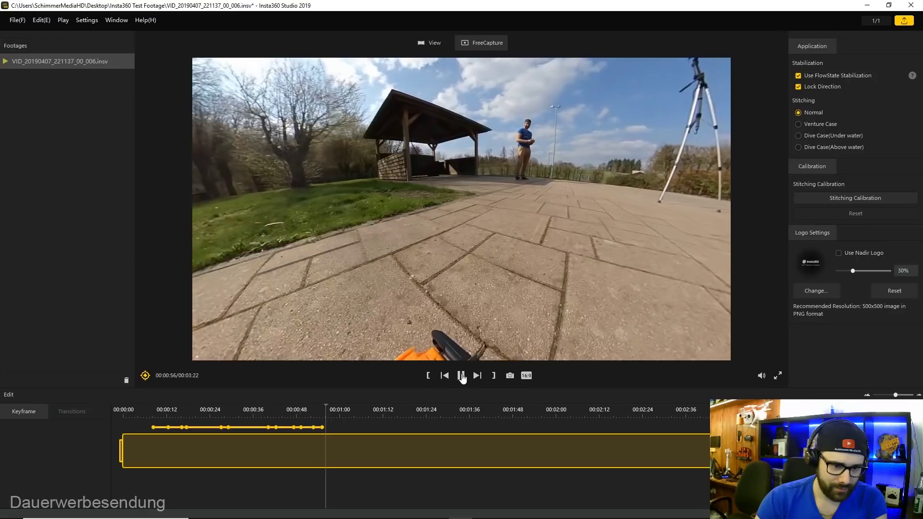
mouse_move(550, 281)
mouse_down()
mouse_move(415, 241)
mouse_move(438, 161)
mouse_up()
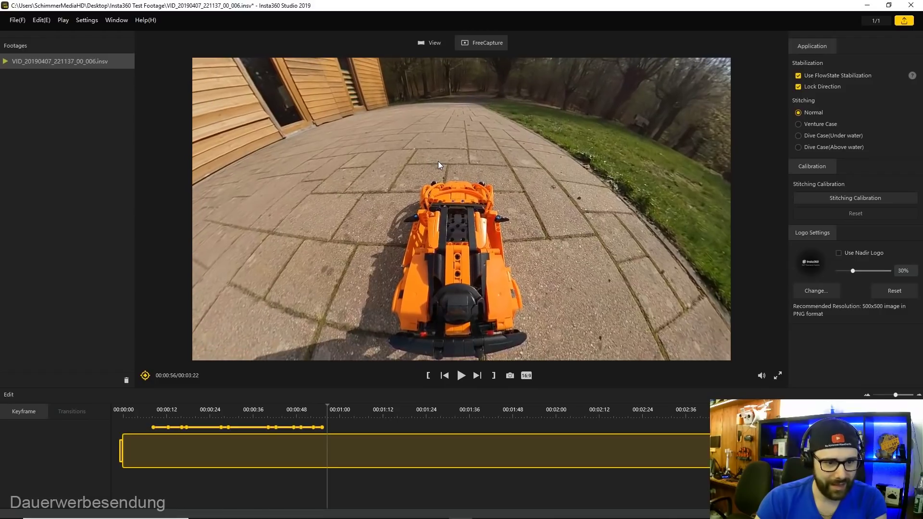
mouse_move(437, 161)
mouse_down()
mouse_move(457, 132)
mouse_move(437, 160)
mouse_up()
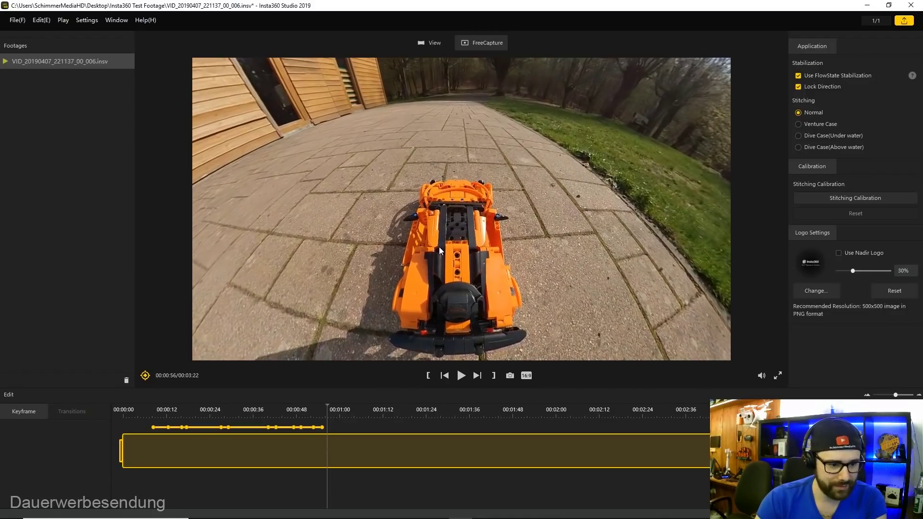
click(145, 376)
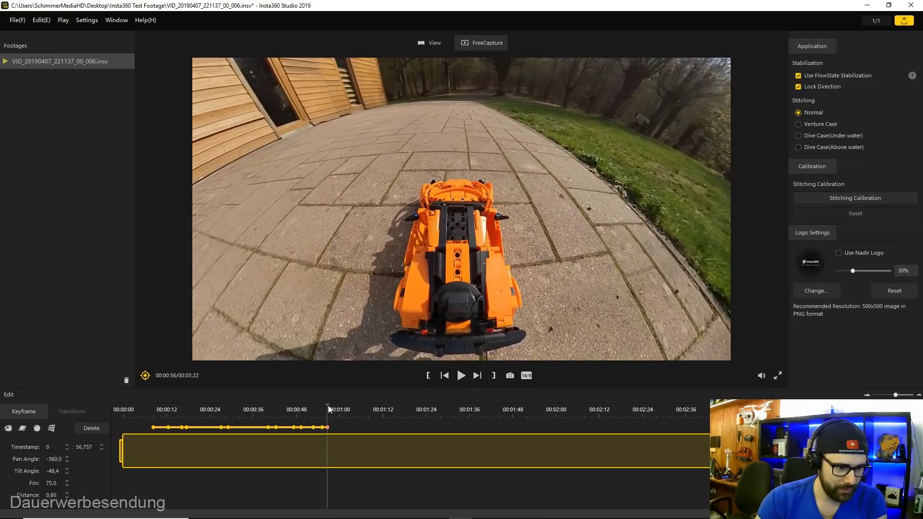
click(319, 406)
Step: Add a 0:59 keyframe aimed down the path behind the car
click(461, 376)
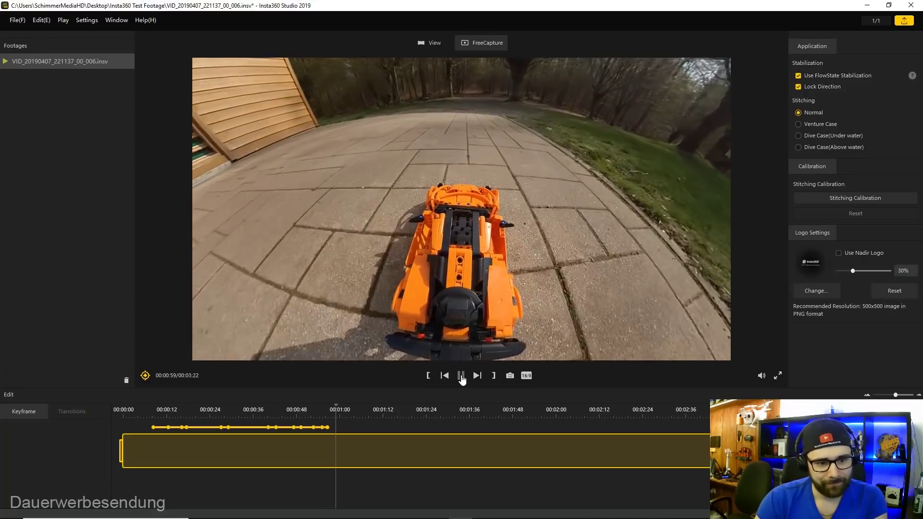
click(461, 377)
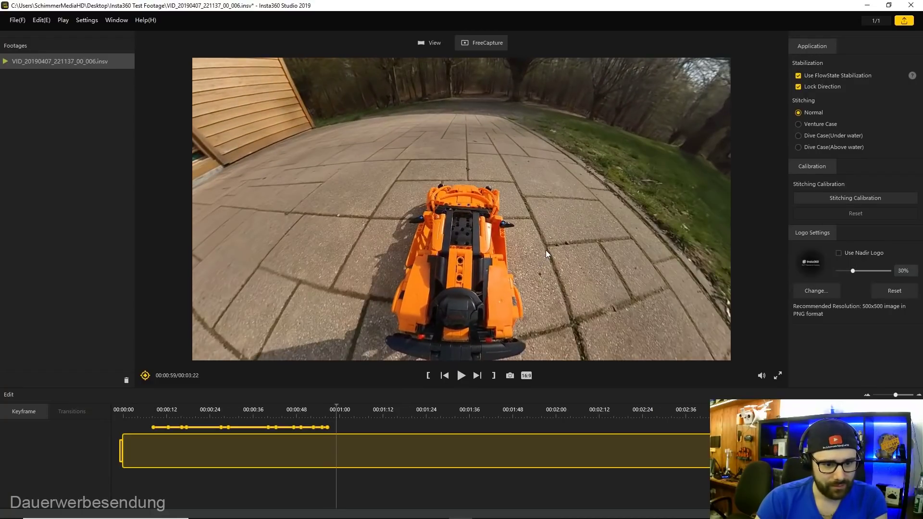
drag(544, 249, 515, 223)
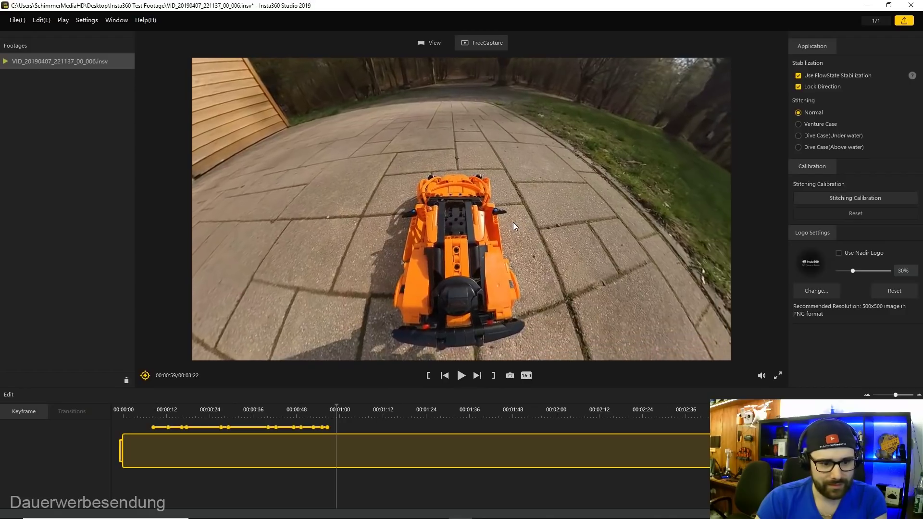
click(144, 376)
Step: Review playback from 0:55 and add a keyframe at 1:11.772 framing the car from above (tilt -53.2)
click(322, 410)
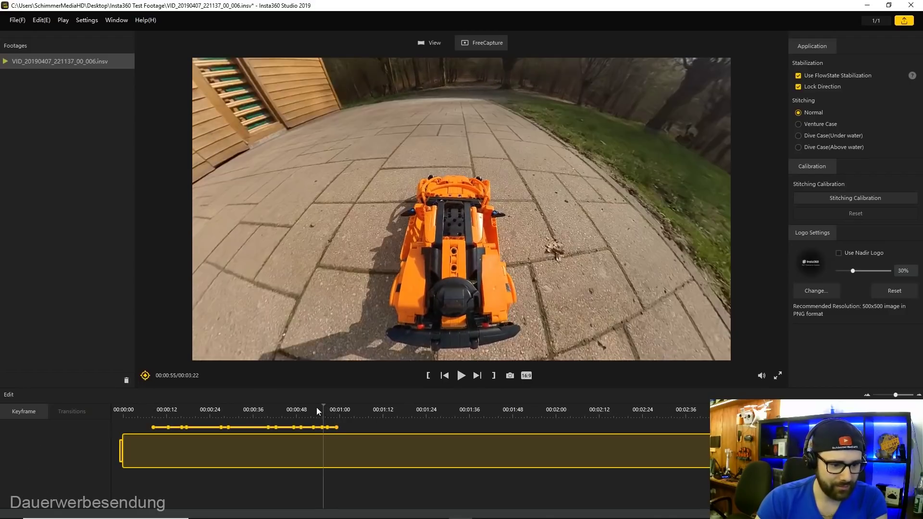
click(460, 376)
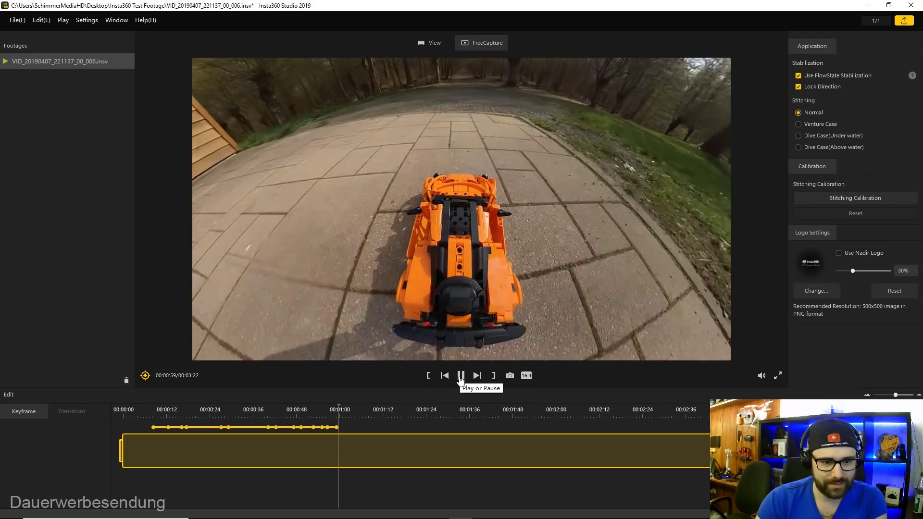
click(460, 377)
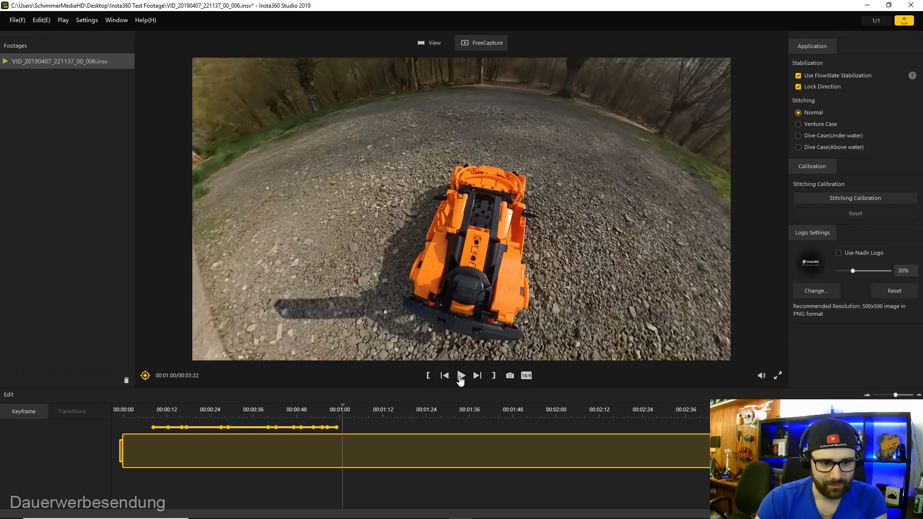
click(460, 376)
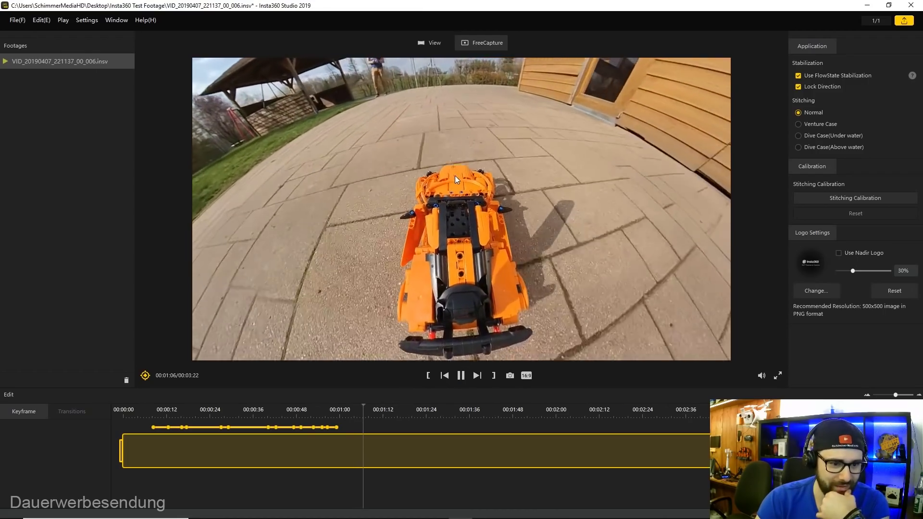
click(460, 377)
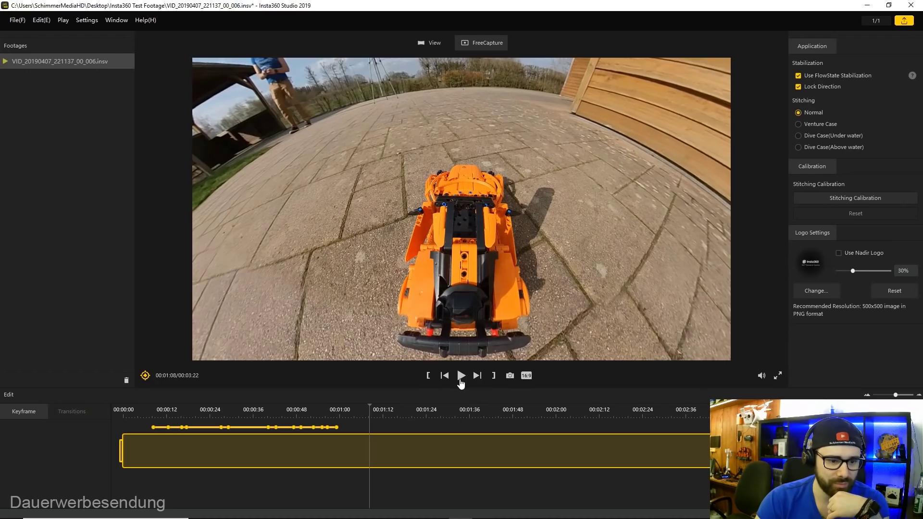
click(461, 376)
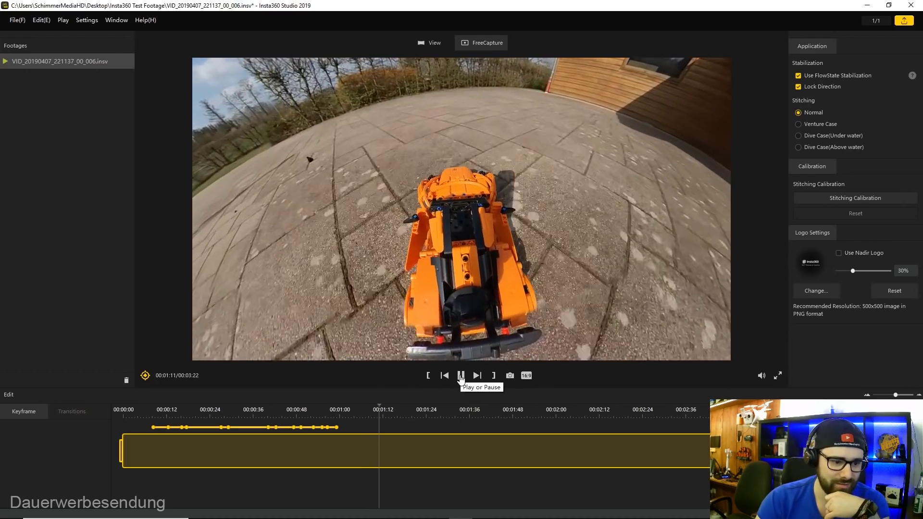
click(460, 378)
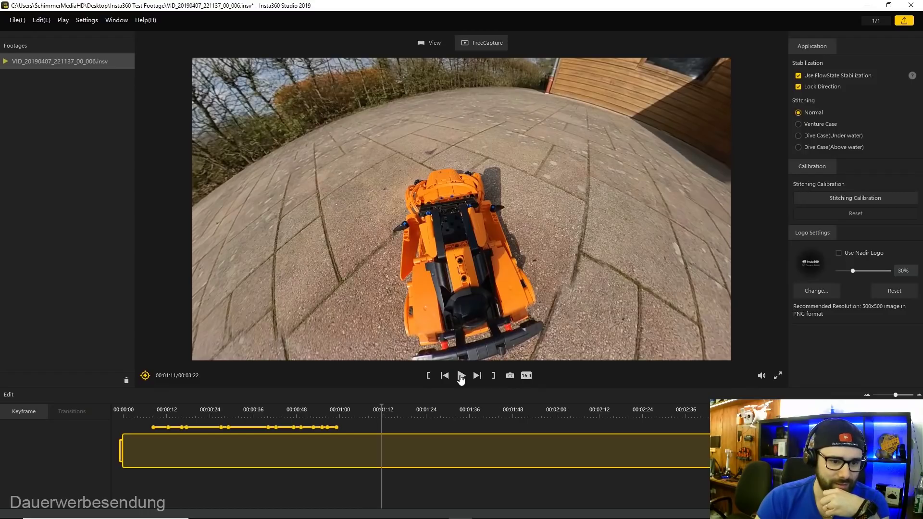
click(145, 377)
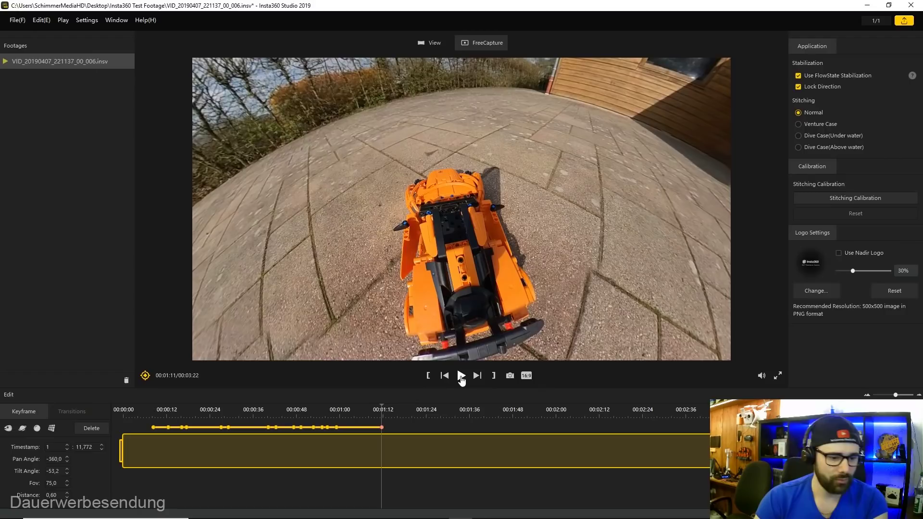
click(460, 378)
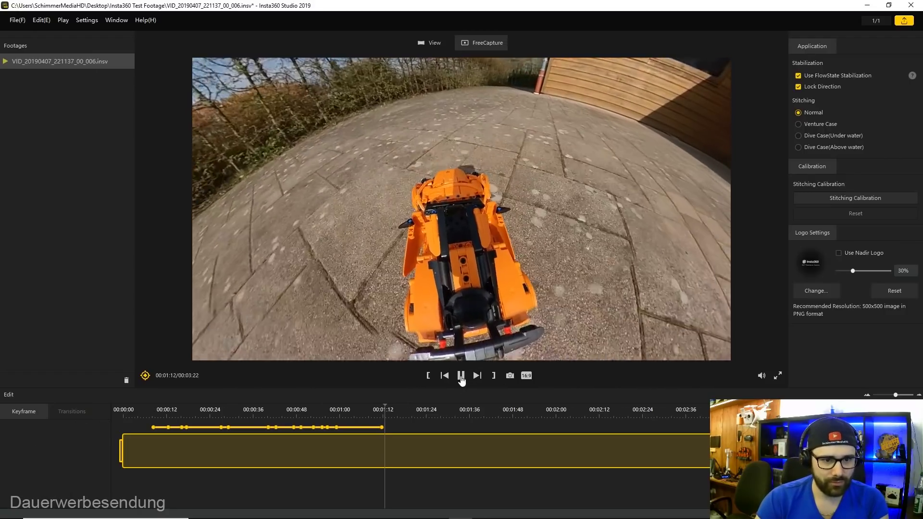
click(461, 378)
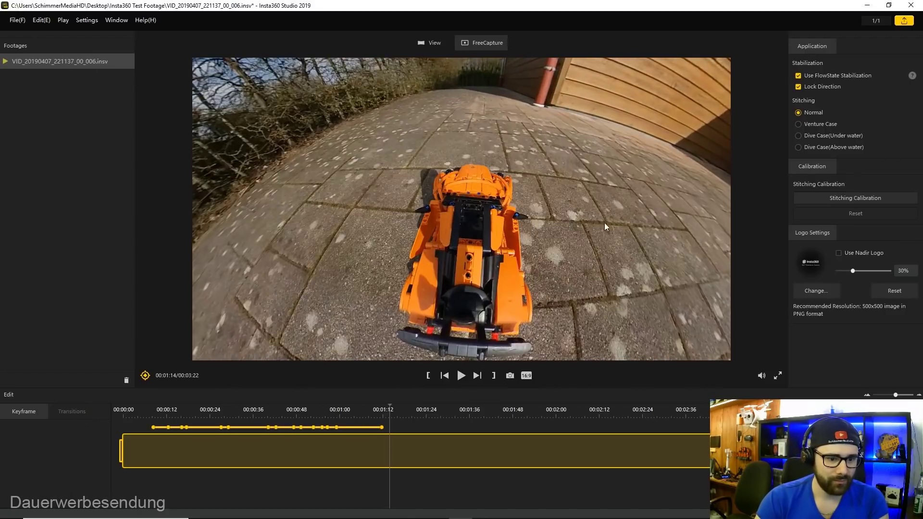
Step: Tilt the view up to show the house and keyframe it at 1:14
mouse_move(599, 213)
mouse_down()
mouse_move(552, 339)
mouse_move(571, 455)
mouse_move(565, 422)
mouse_up()
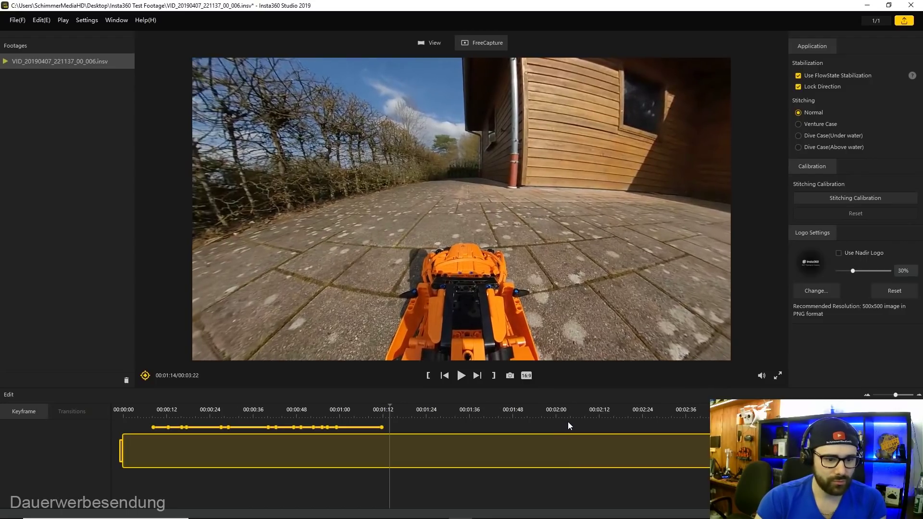
click(146, 377)
click(462, 377)
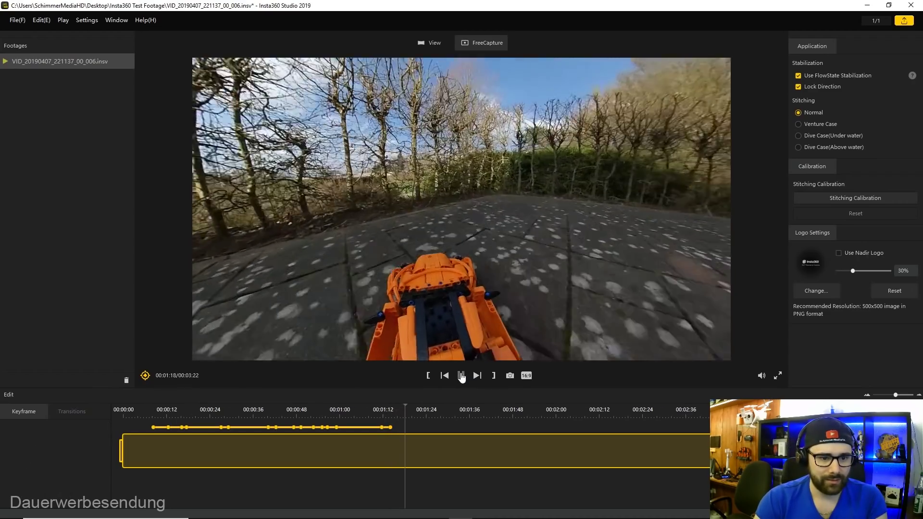
click(462, 377)
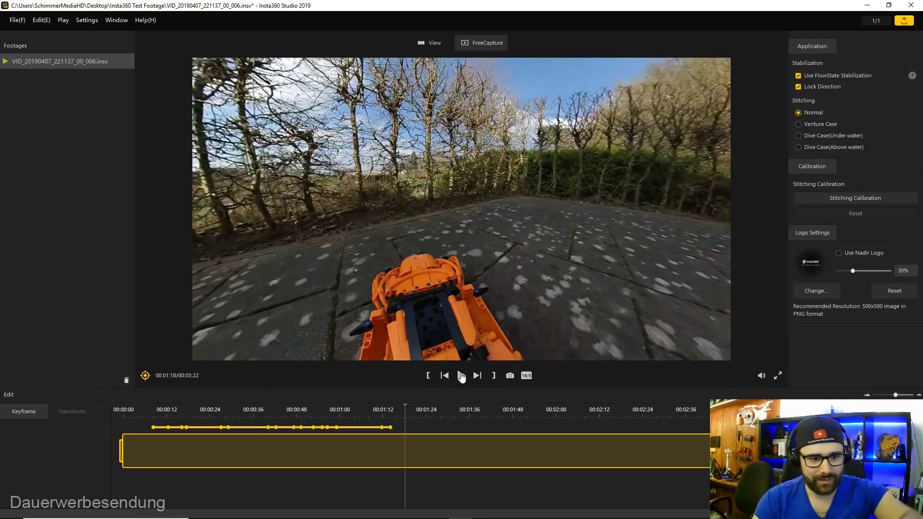
click(405, 405)
drag(399, 405, 398, 405)
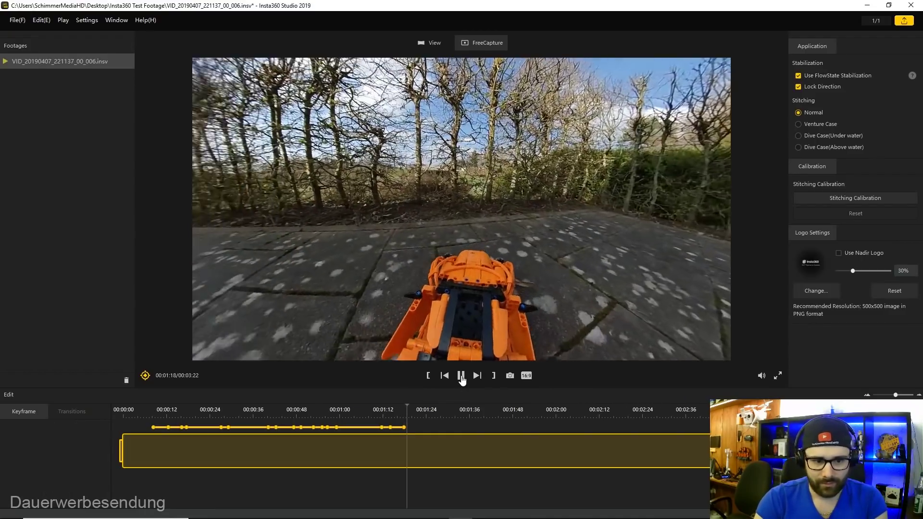
Step: Reframe the 1:18–1:20 view toward the wooden wall so the car faces straight ahead
click(462, 380)
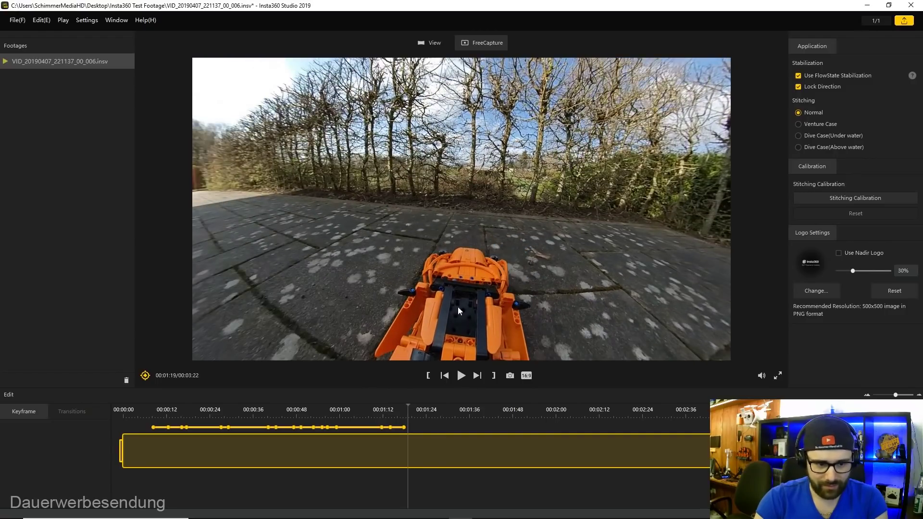
mouse_move(614, 229)
mouse_down()
mouse_move(404, 155)
mouse_move(538, 243)
mouse_up()
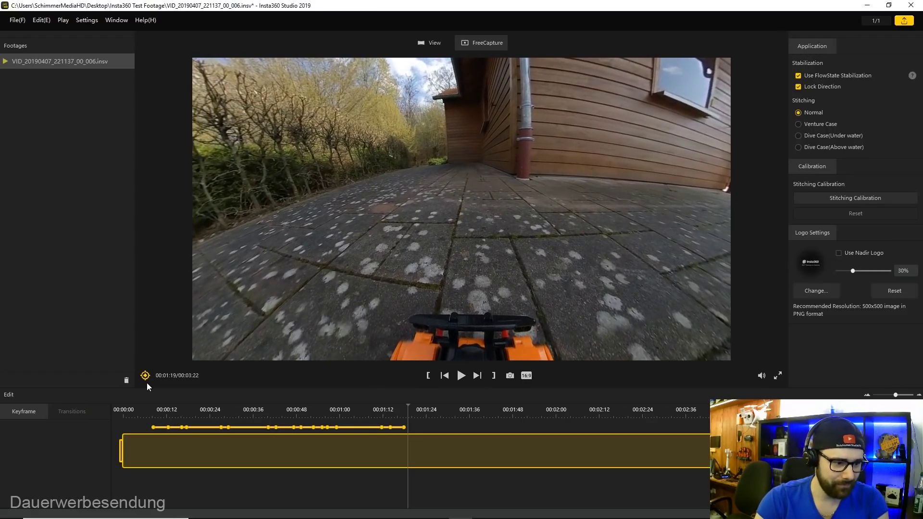
click(405, 407)
click(460, 377)
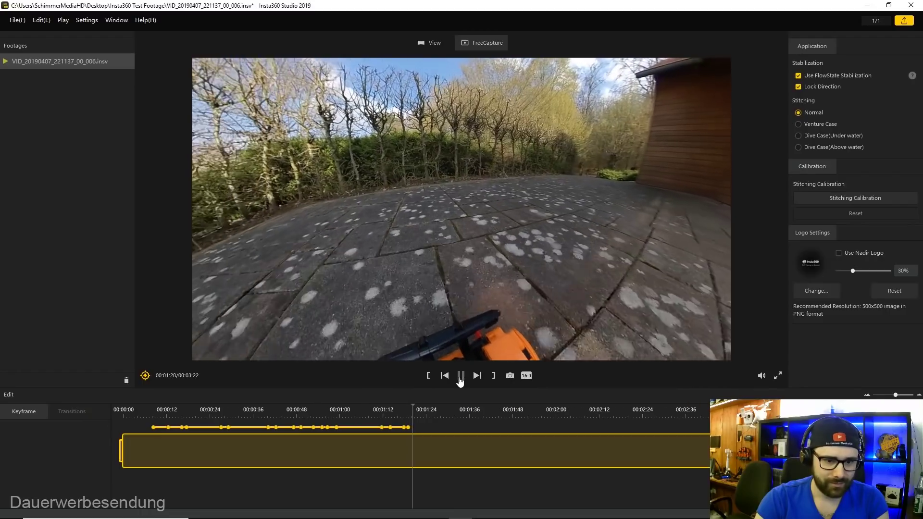
click(461, 377)
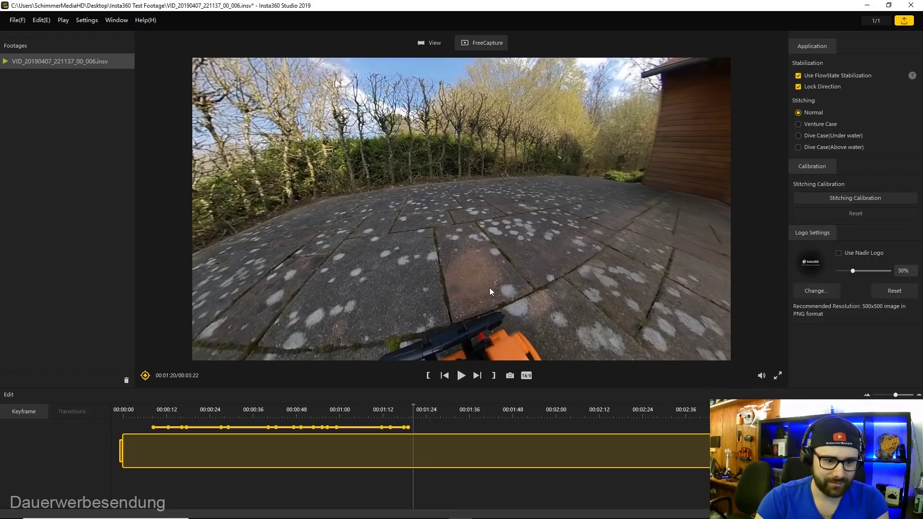
drag(515, 234, 634, 205)
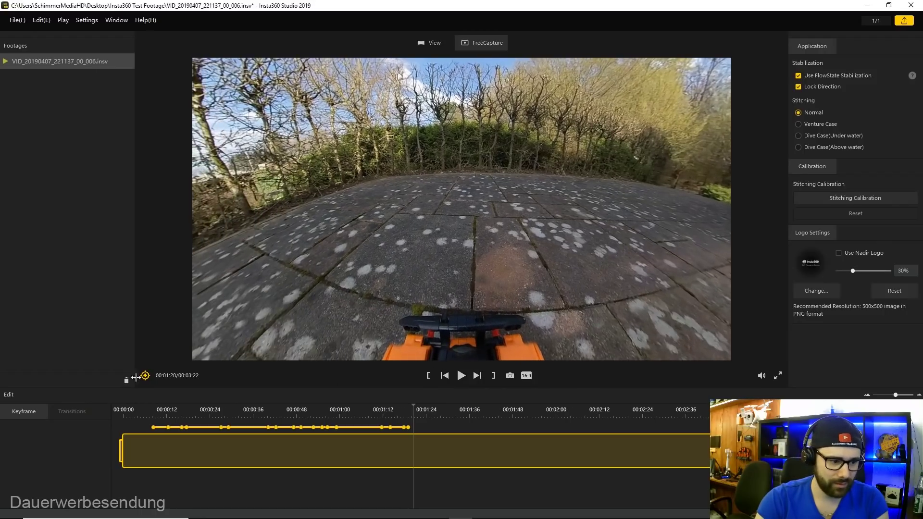
Step: Tilt the view down at 1:25 so the car looks larger (tilt -33.9), reviewing to 1:28
click(405, 408)
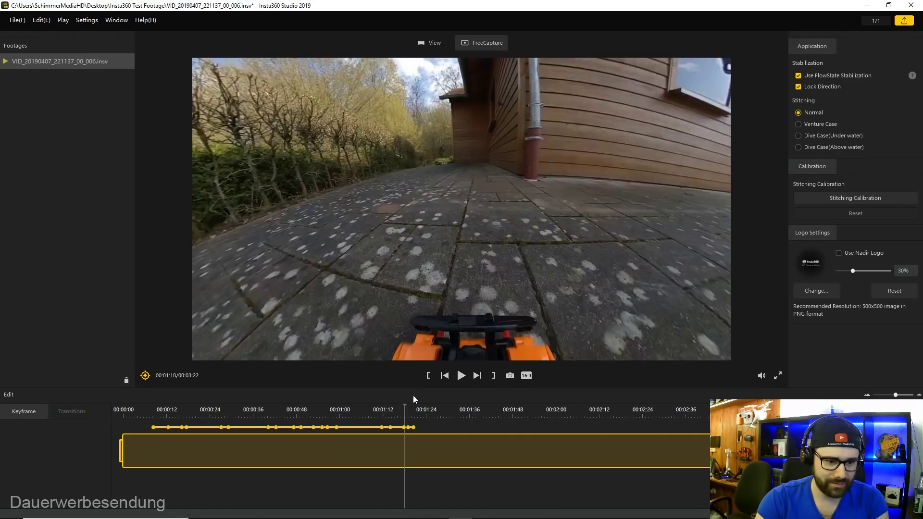
click(460, 376)
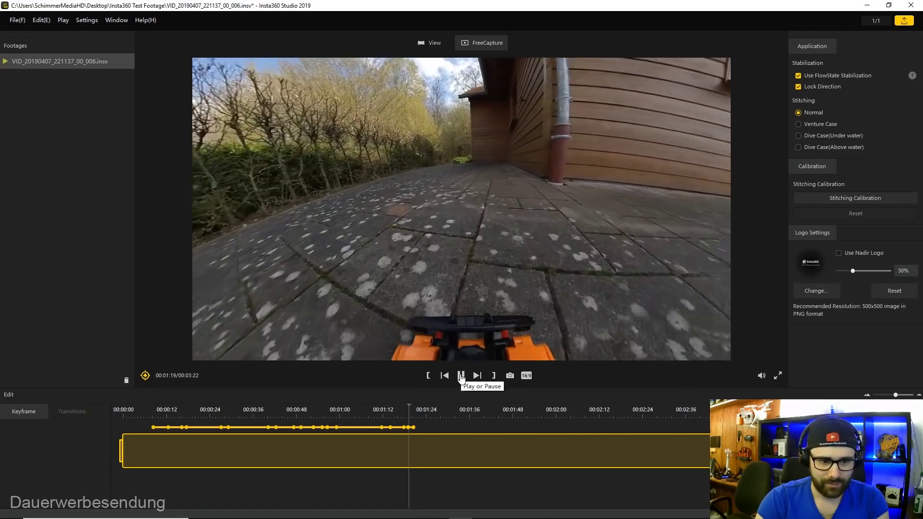
click(461, 376)
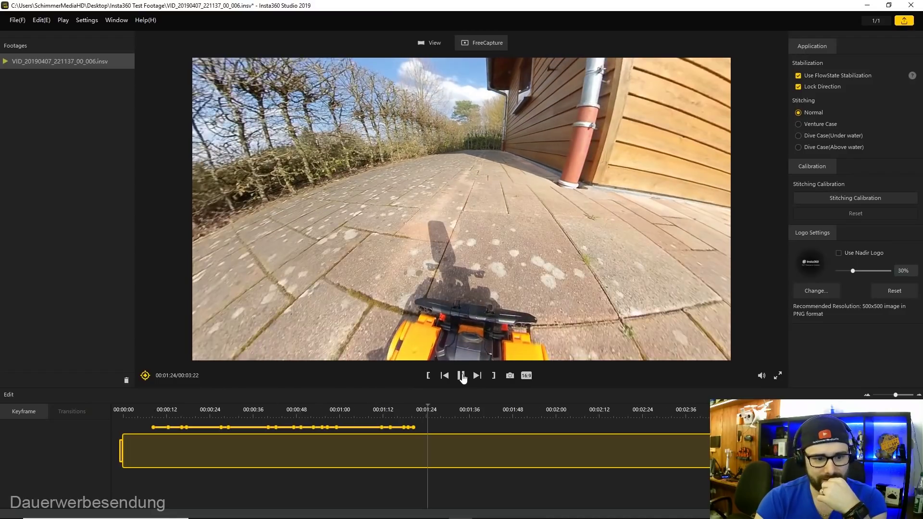
click(462, 377)
mouse_move(487, 343)
mouse_down()
mouse_move(465, 222)
mouse_move(440, 334)
mouse_move(441, 322)
mouse_up()
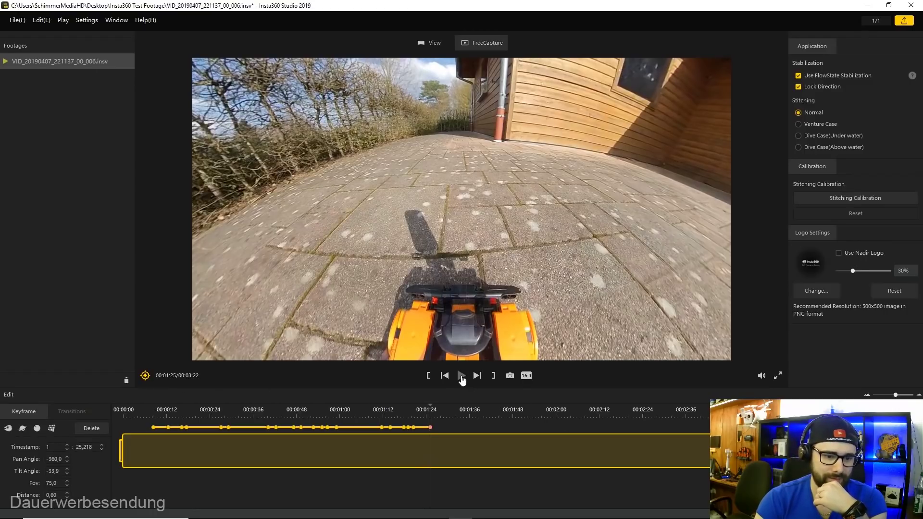
click(462, 377)
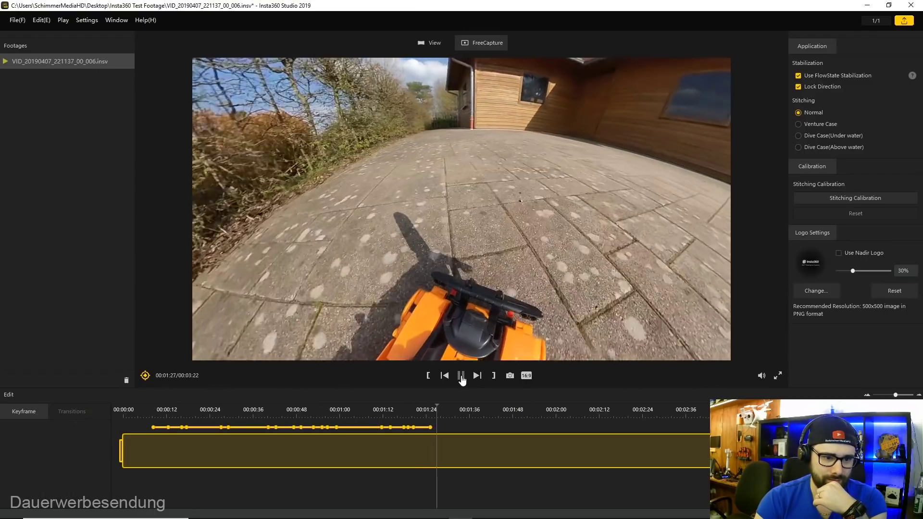
click(461, 377)
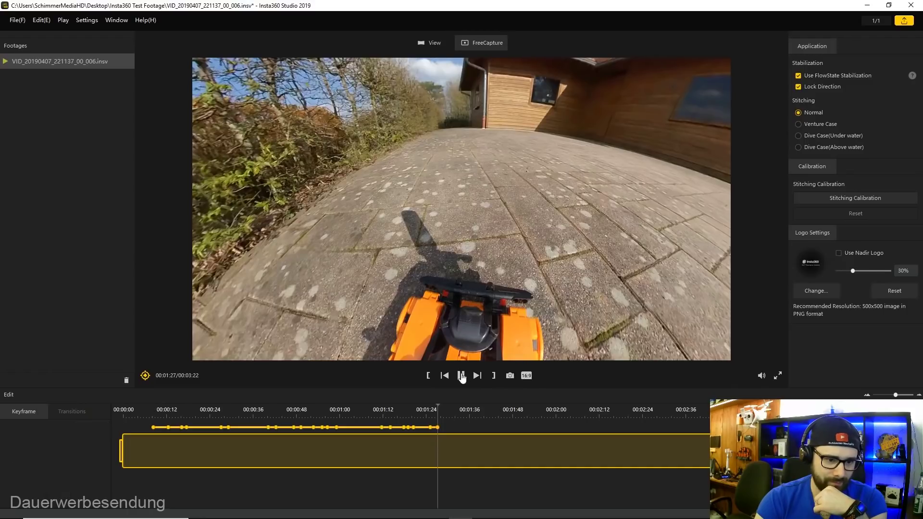
click(462, 378)
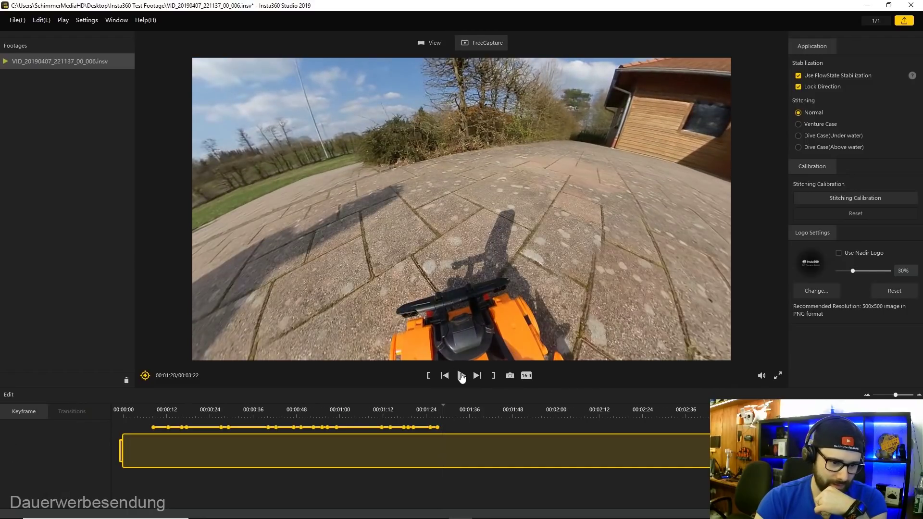
drag(348, 263, 472, 225)
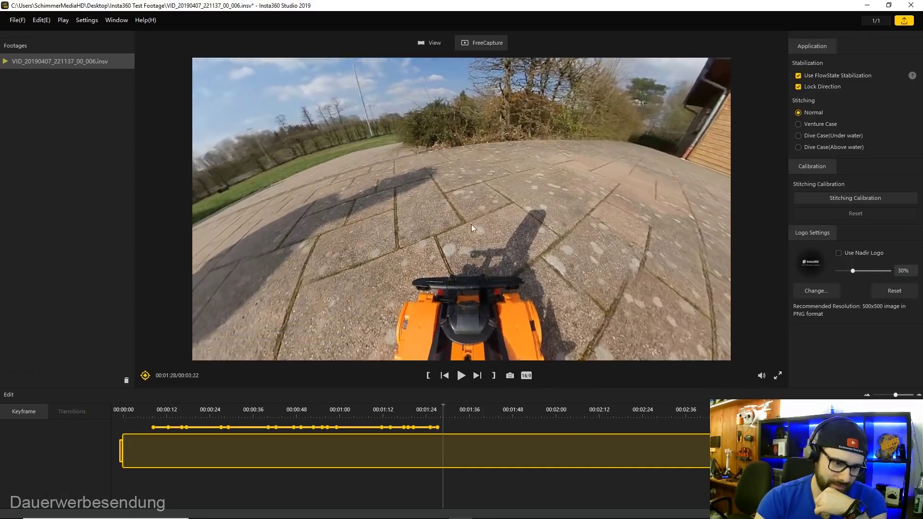
Step: Swing the view to a top-down shot of the orange car and keyframe it at 1:28
mouse_move(344, 252)
mouse_down()
mouse_move(475, 195)
mouse_move(539, 132)
mouse_move(668, 194)
mouse_up()
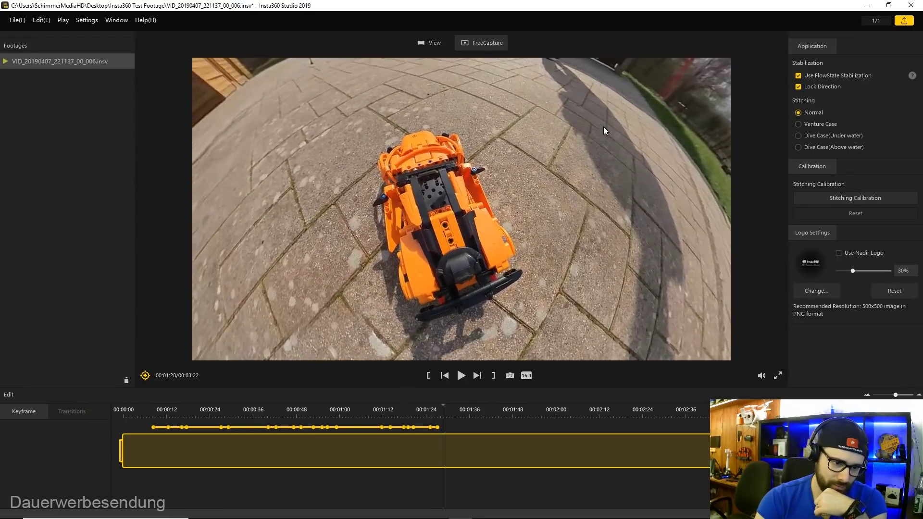
drag(654, 146, 690, 88)
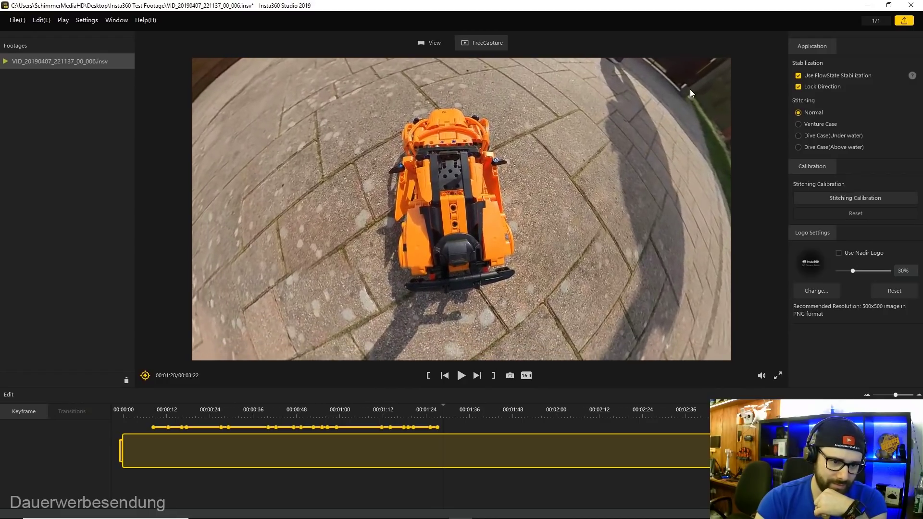
drag(691, 89, 700, 103)
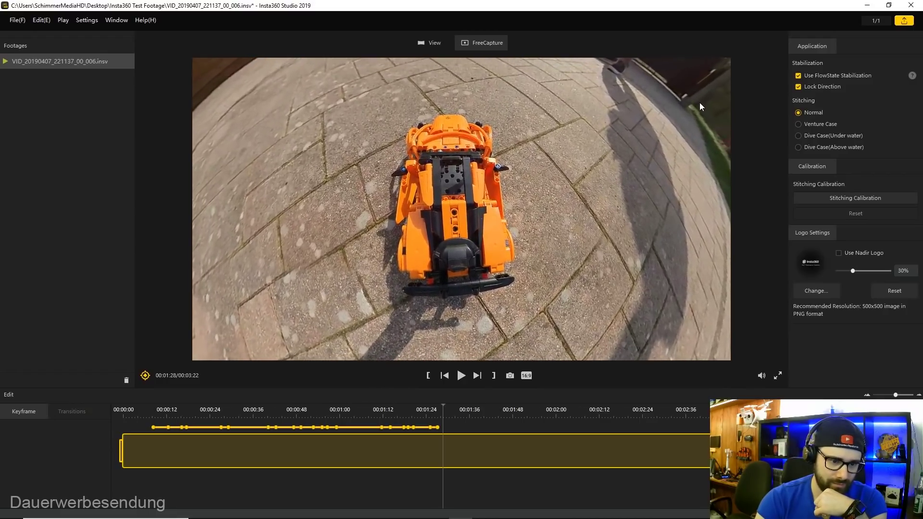
click(145, 376)
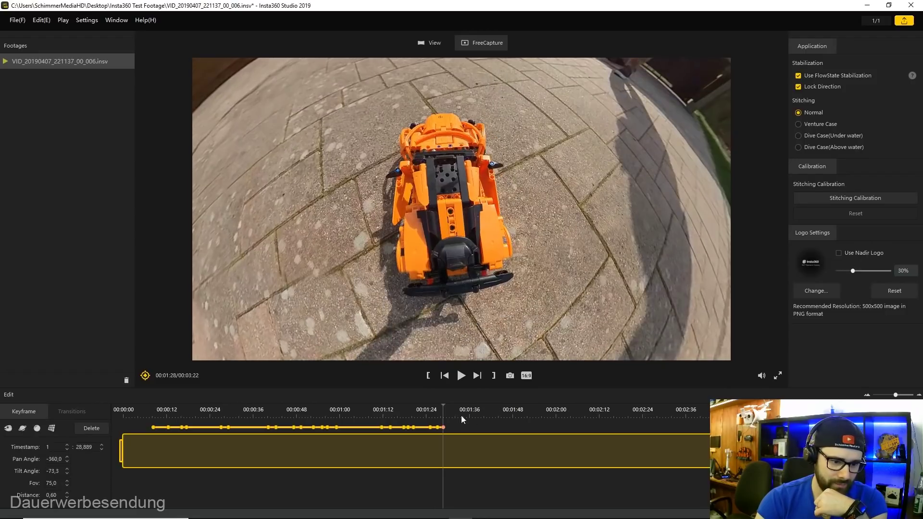
Step: Add a keyframe at 1:34 holding the top-down view, then preview to 1:36
click(436, 408)
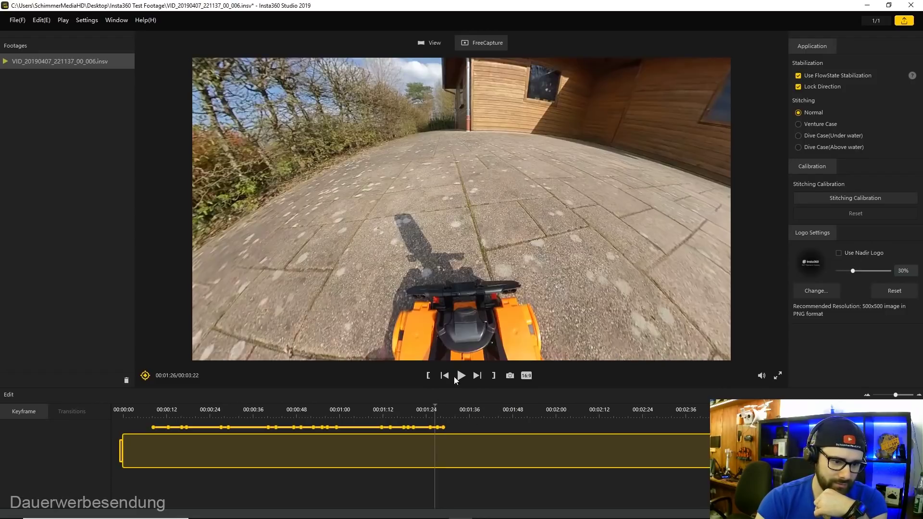
click(460, 376)
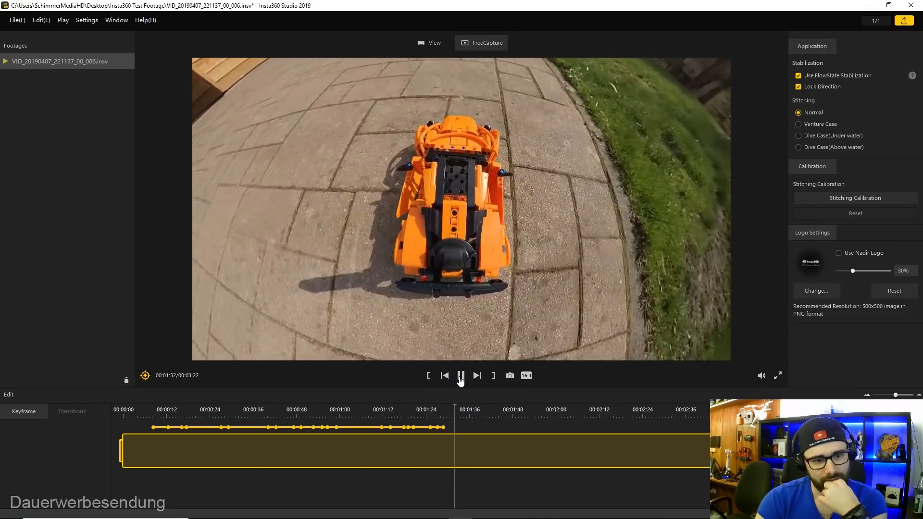
click(460, 377)
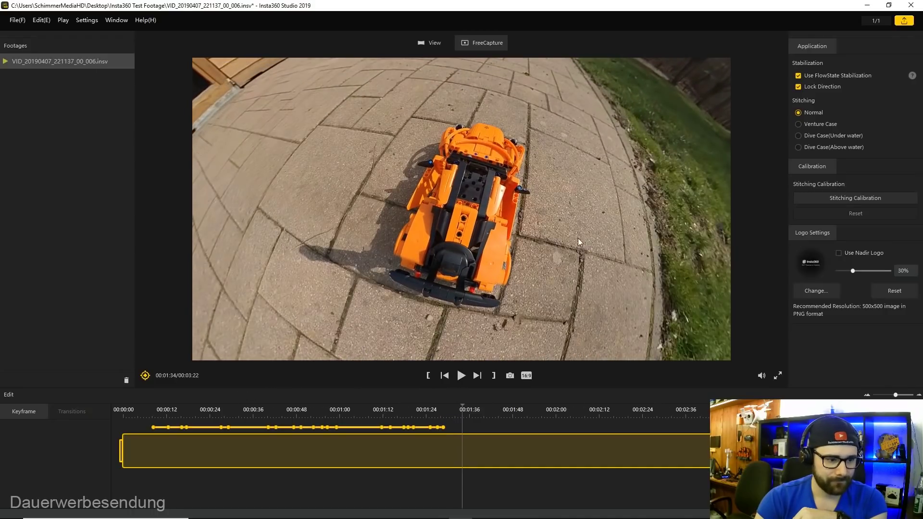
click(145, 378)
click(460, 377)
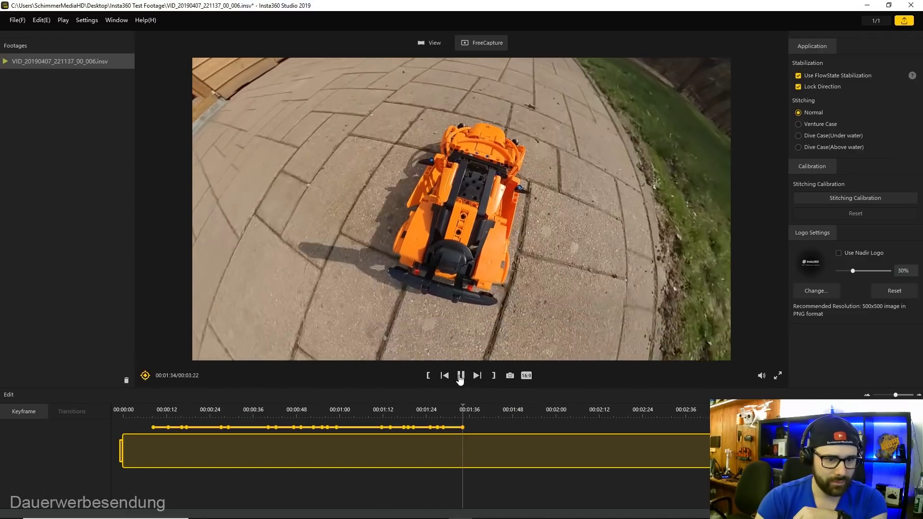
click(460, 377)
Step: Turn the view back to a forward shot behind the car and keyframe it at 1:36 and 1:41
drag(543, 211, 470, 414)
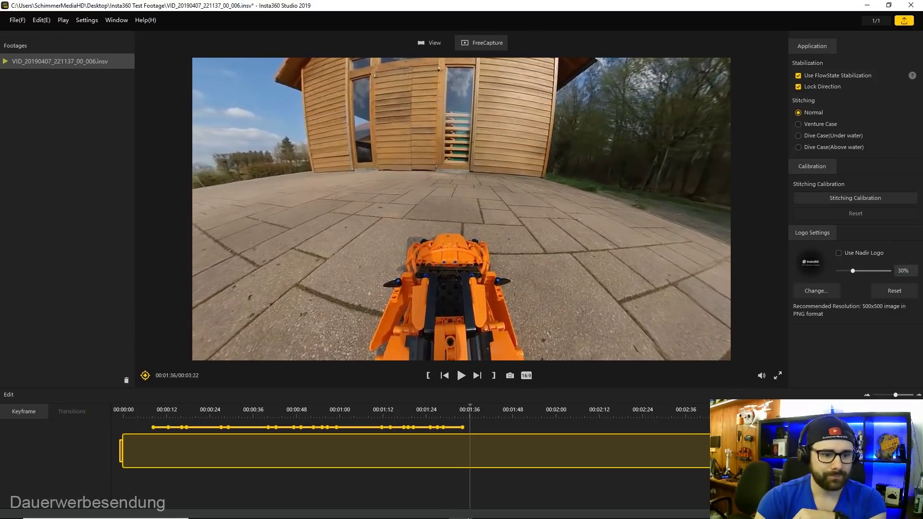
mouse_move(221, 518)
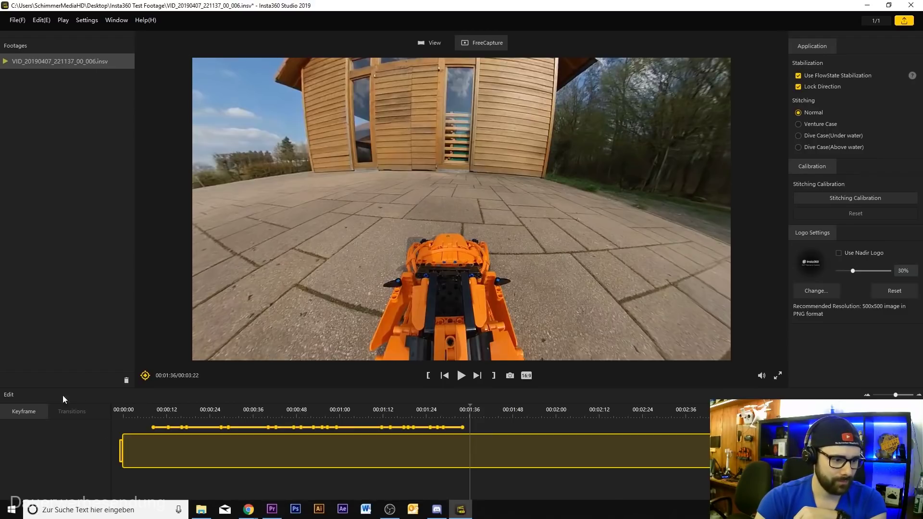
click(474, 421)
click(460, 377)
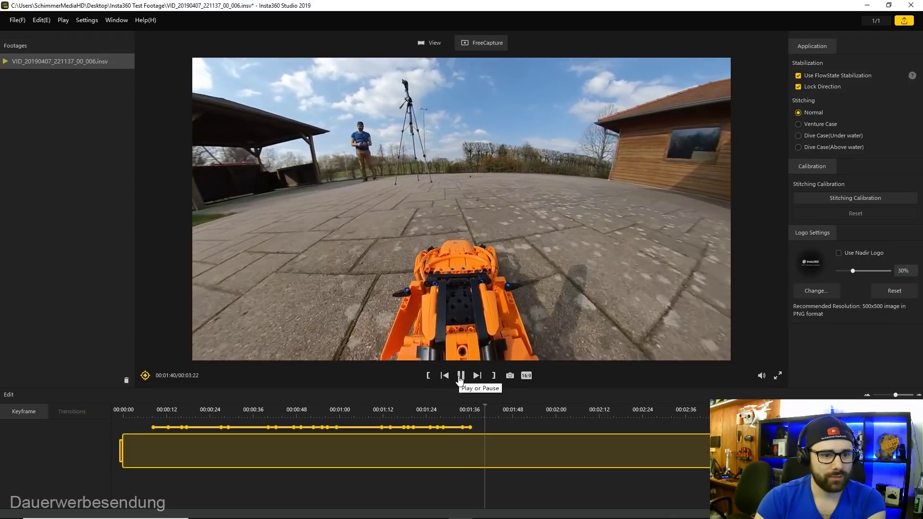
click(461, 377)
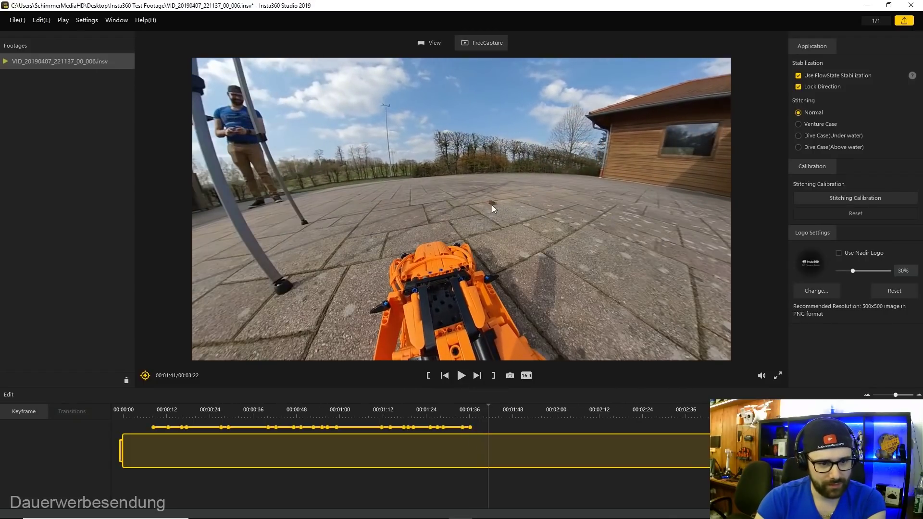
click(145, 376)
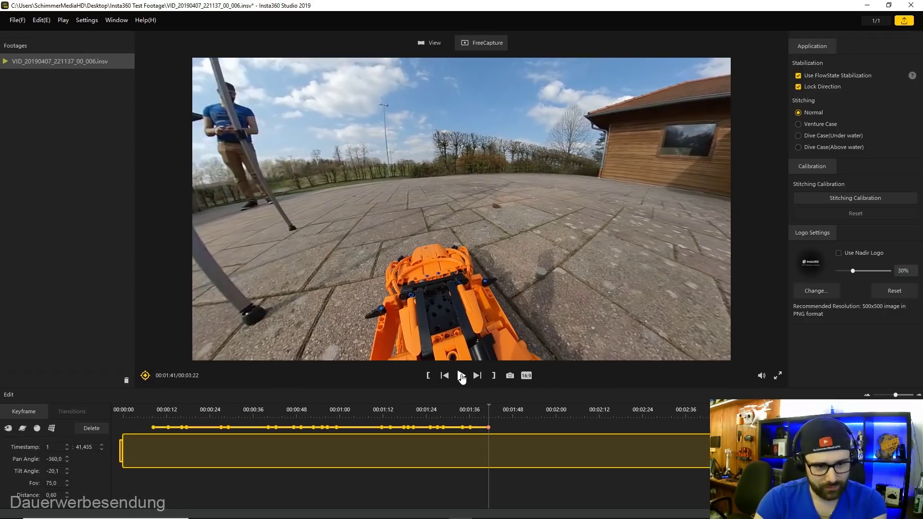
Step: Pan the view across the house toward the building and car, re-keyframing at 1:41
drag(476, 346, 509, 335)
mouse_move(593, 248)
mouse_down()
mouse_move(391, 222)
mouse_move(477, 232)
mouse_move(356, 324)
mouse_move(381, 335)
mouse_move(375, 471)
mouse_move(552, 140)
mouse_move(615, 139)
mouse_up()
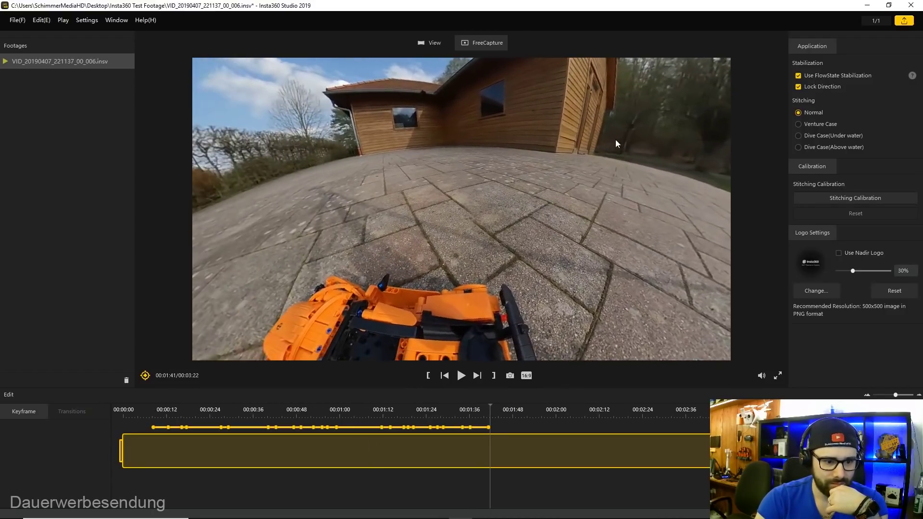
drag(489, 406, 487, 407)
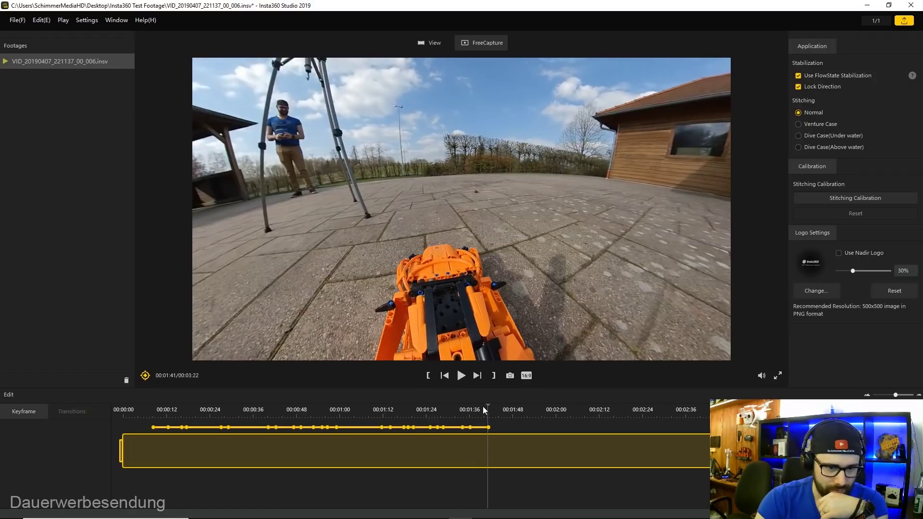
drag(483, 407, 485, 408)
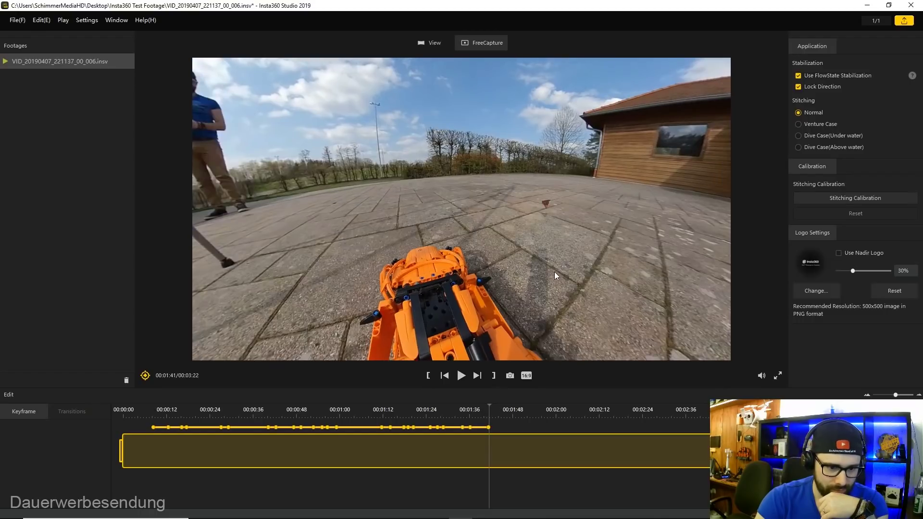
drag(555, 269, 374, 281)
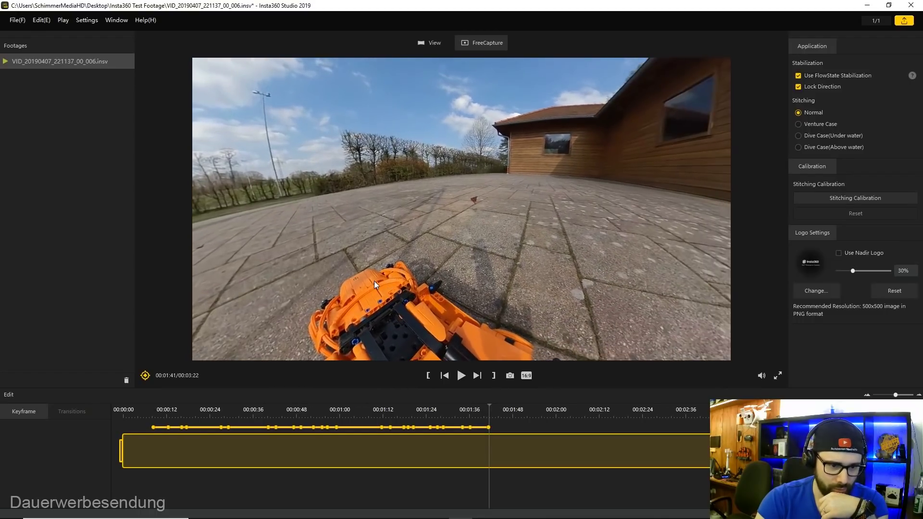
click(145, 376)
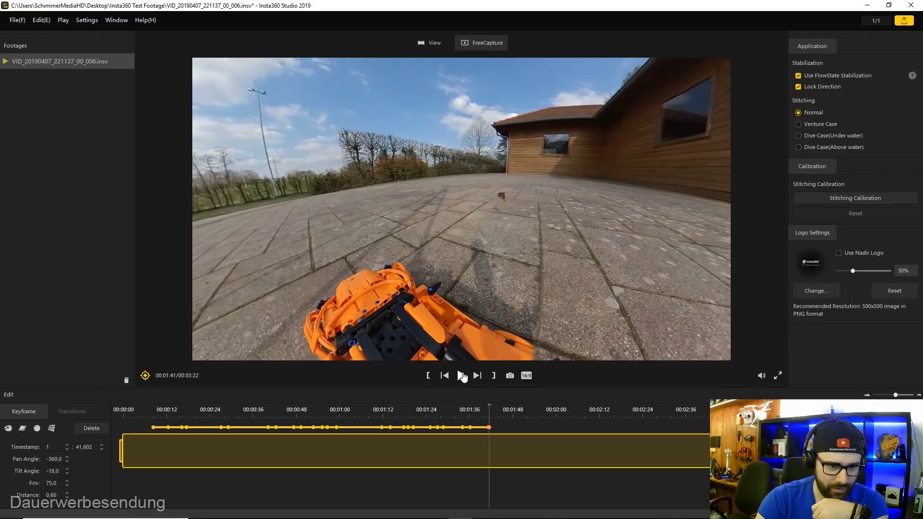
Step: Keyframe views looking past the car toward the house at 1:41.768 and 1:42.536
click(462, 377)
drag(547, 293, 426, 256)
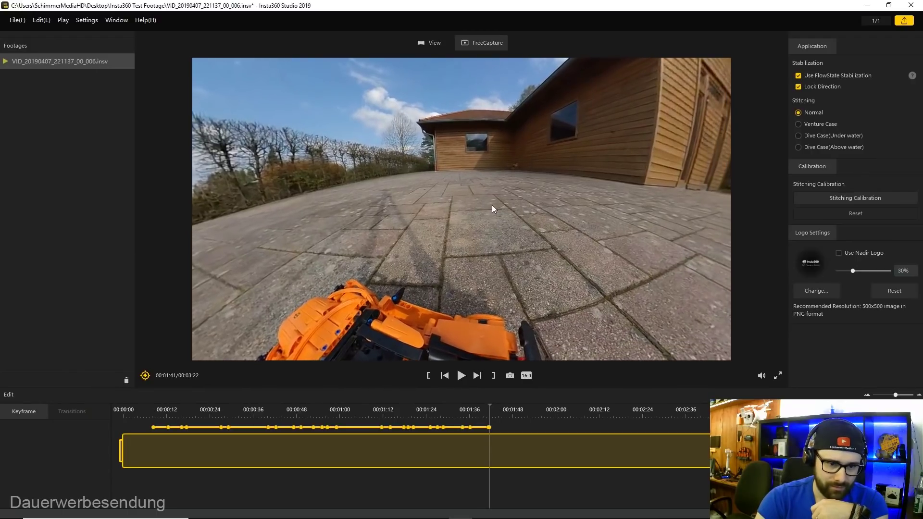
drag(492, 206, 469, 207)
click(145, 377)
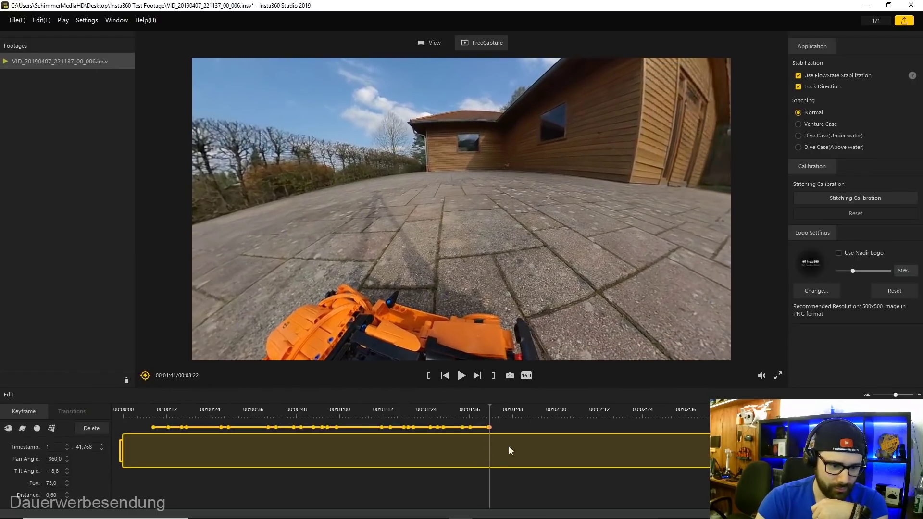
click(461, 377)
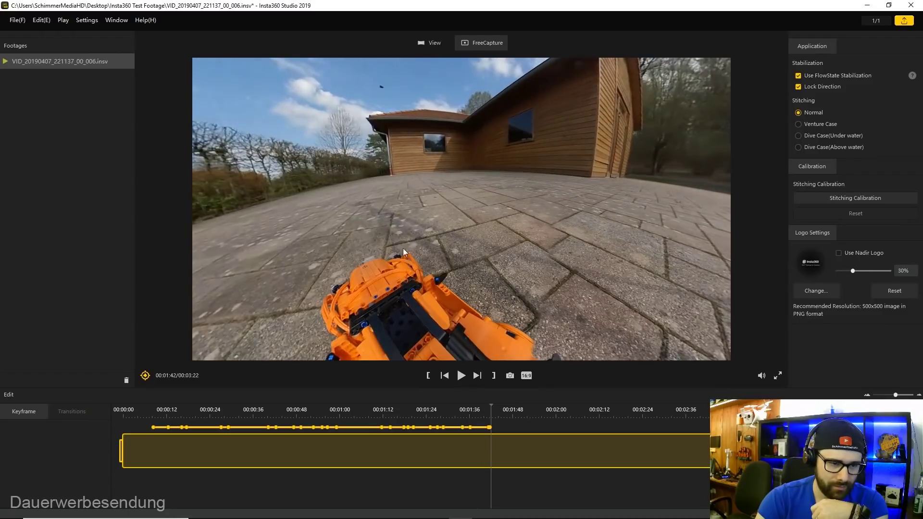
drag(403, 248, 481, 272)
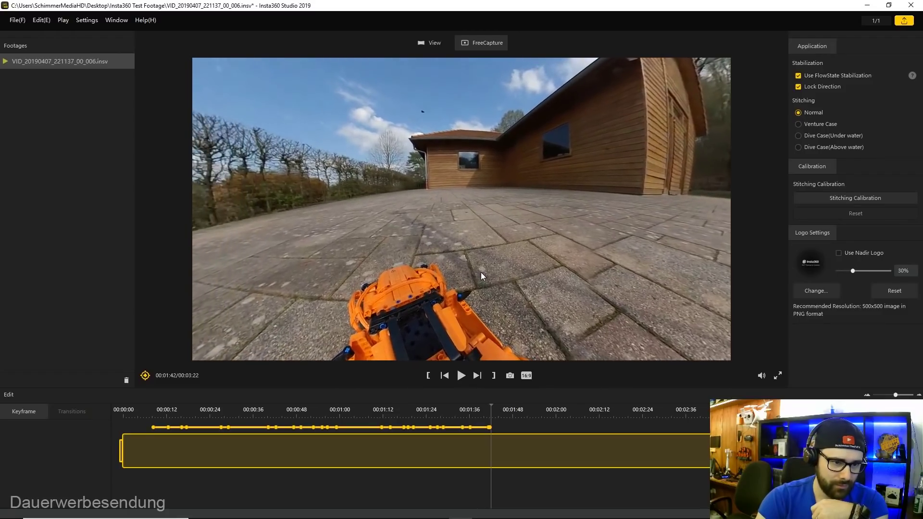
click(144, 378)
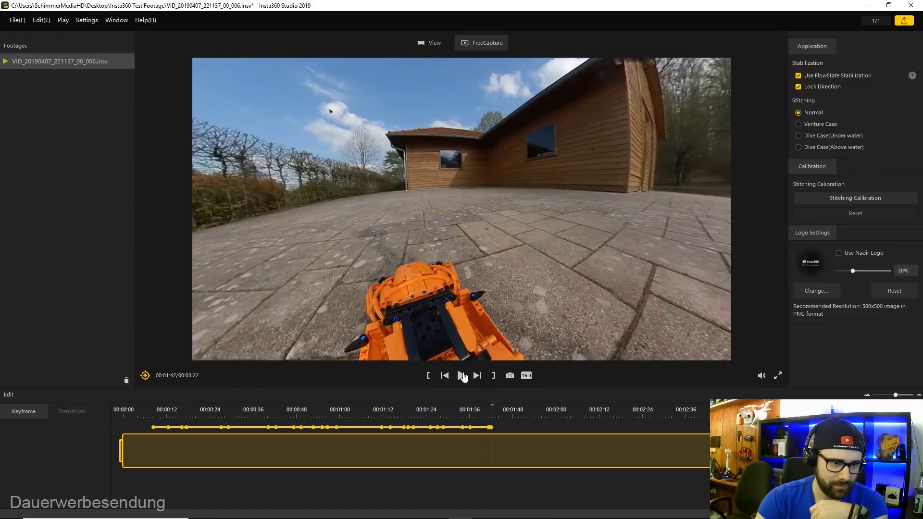
drag(403, 232, 565, 265)
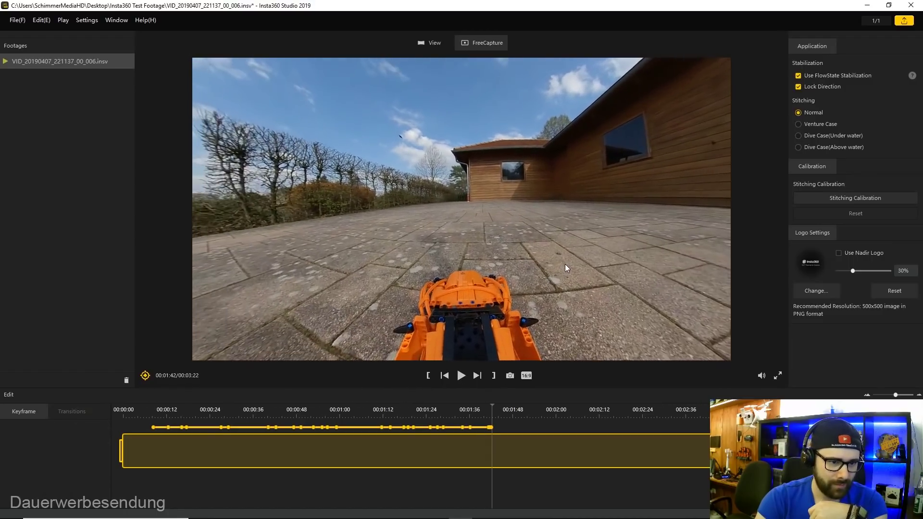
click(146, 378)
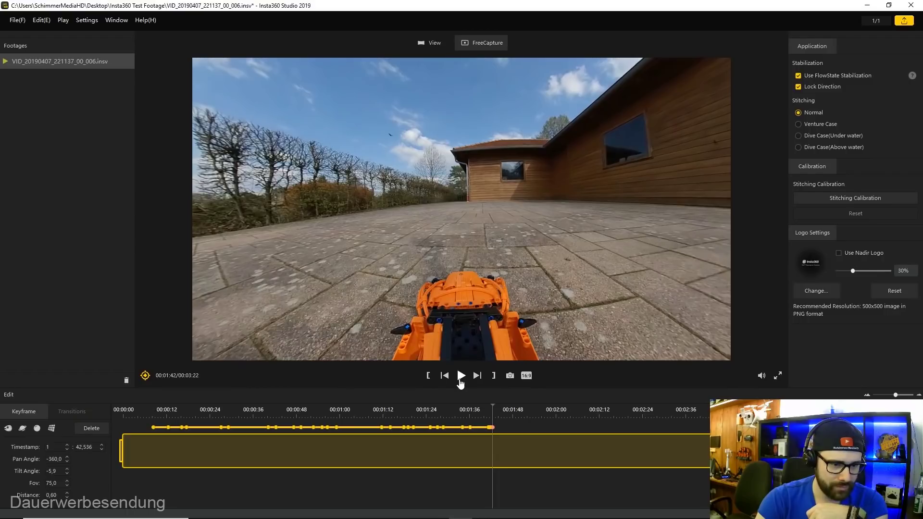
Step: Keyframe the view turned toward the hedge, then panned right toward the person at 1:43
drag(447, 289, 691, 332)
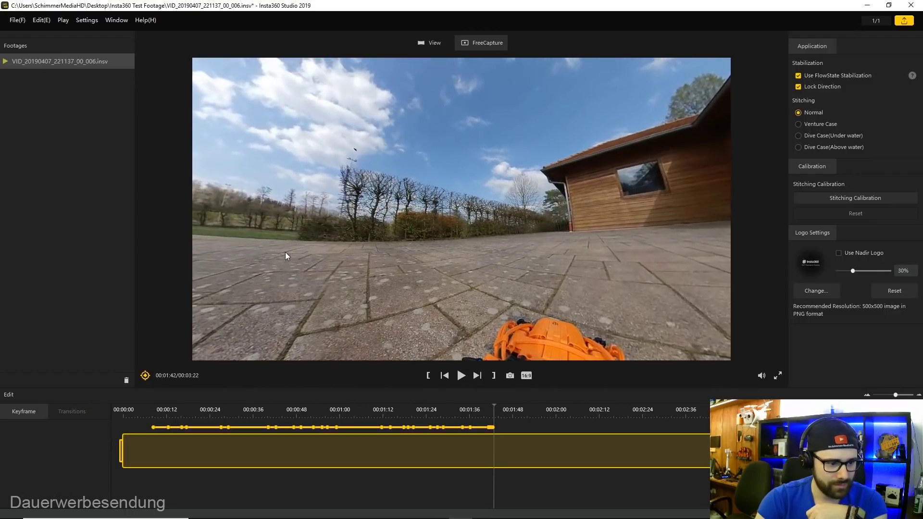
click(146, 377)
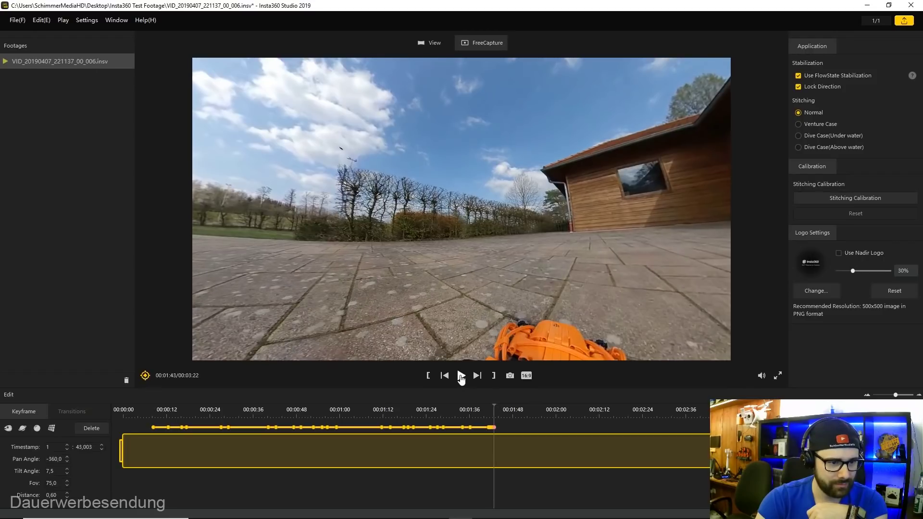
click(461, 380)
click(461, 379)
mouse_move(400, 278)
mouse_down()
mouse_move(561, 270)
mouse_move(595, 203)
mouse_up()
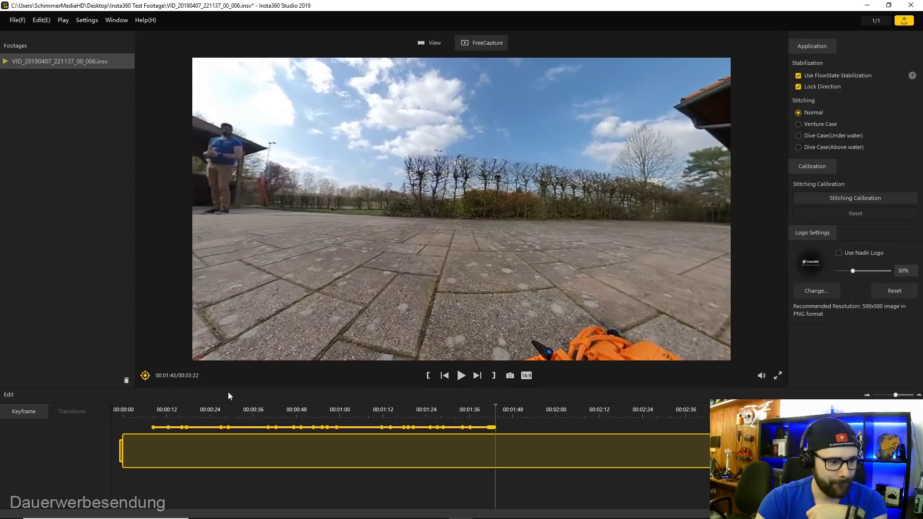
click(145, 376)
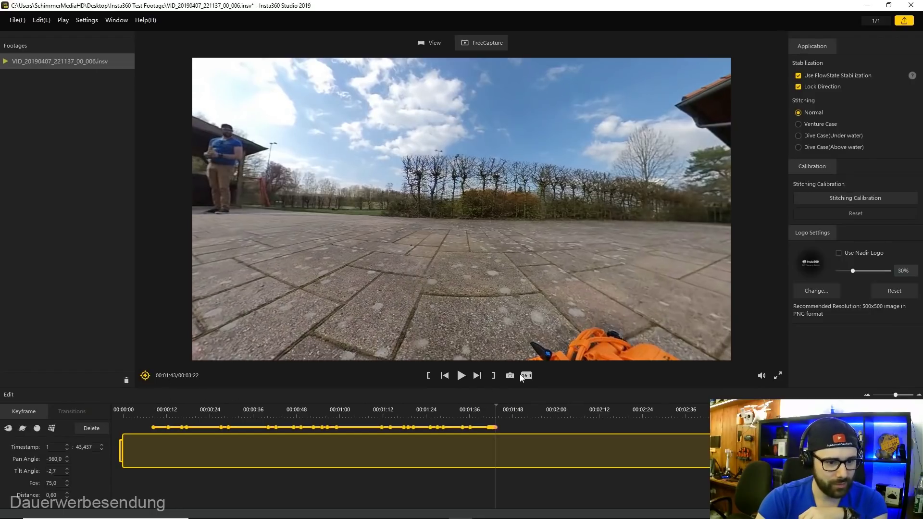
click(463, 380)
click(463, 380)
Step: Add a keyframe with the view facing the pavilion and advance to 1:44
drag(455, 297, 489, 288)
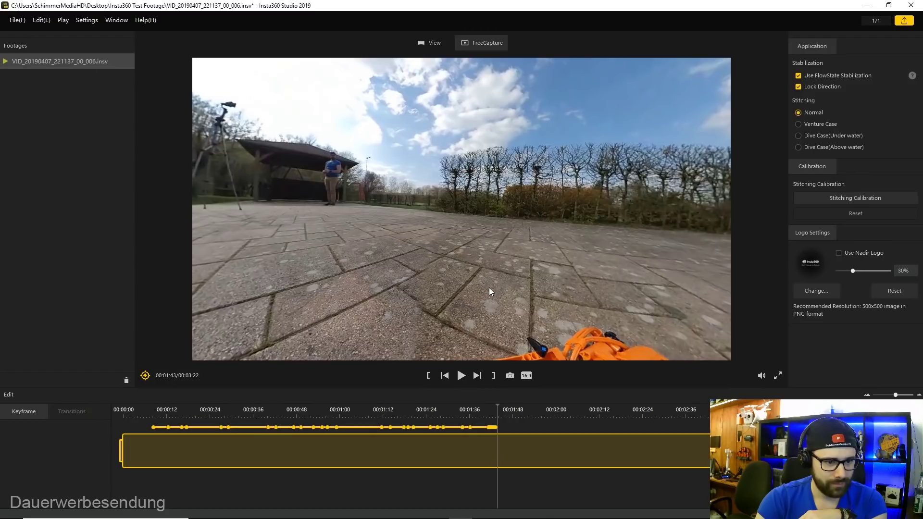
click(145, 376)
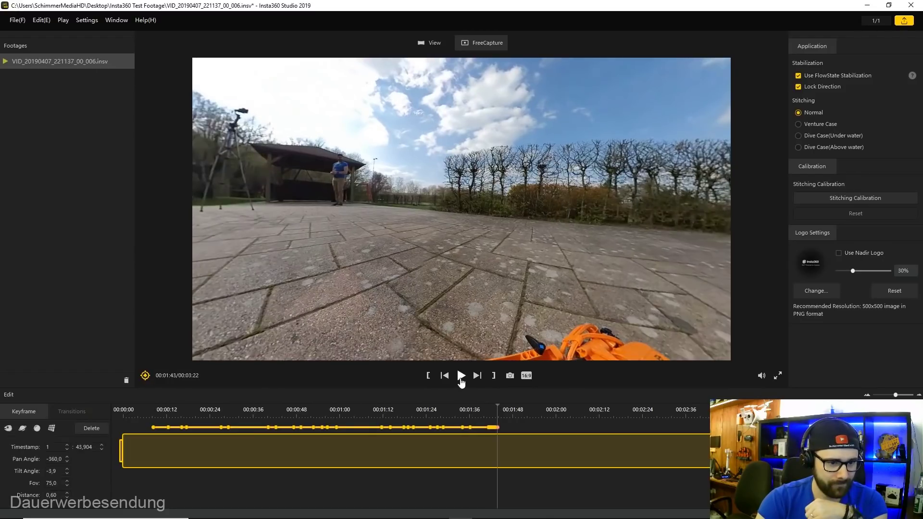
click(461, 379)
click(461, 379)
Step: Keyframe 1:44 with the pavilion shifted left and 1:45 looking behind the car
mouse_move(619, 306)
mouse_down()
mouse_move(581, 291)
mouse_move(562, 298)
mouse_up()
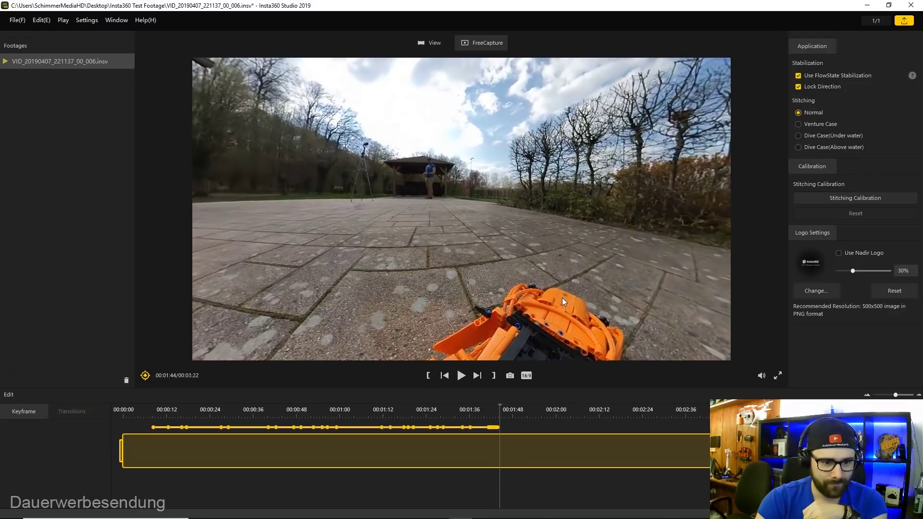
click(145, 376)
click(461, 376)
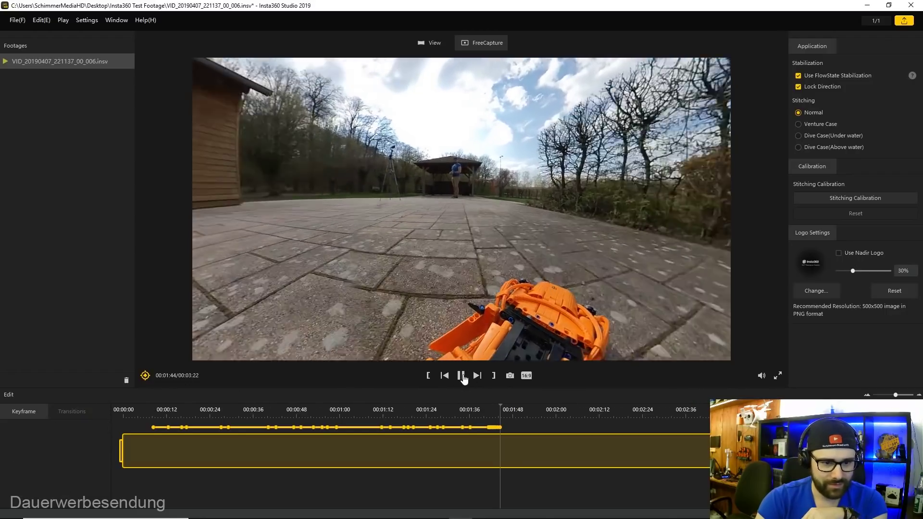
mouse_move(547, 267)
mouse_down()
mouse_move(504, 263)
mouse_move(483, 241)
mouse_move(474, 188)
mouse_move(481, 193)
mouse_up()
click(145, 378)
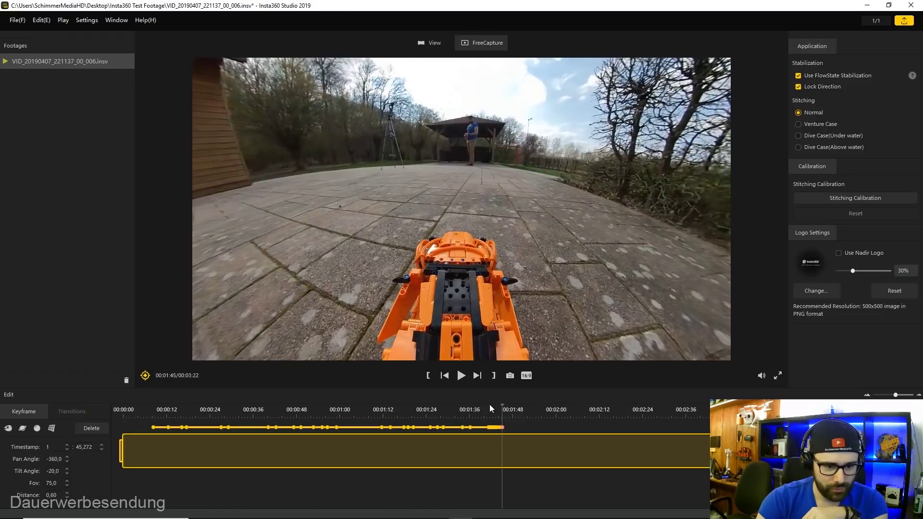
Step: Scrub back to 1:39 and play the keyframed section to review it
drag(502, 409, 481, 409)
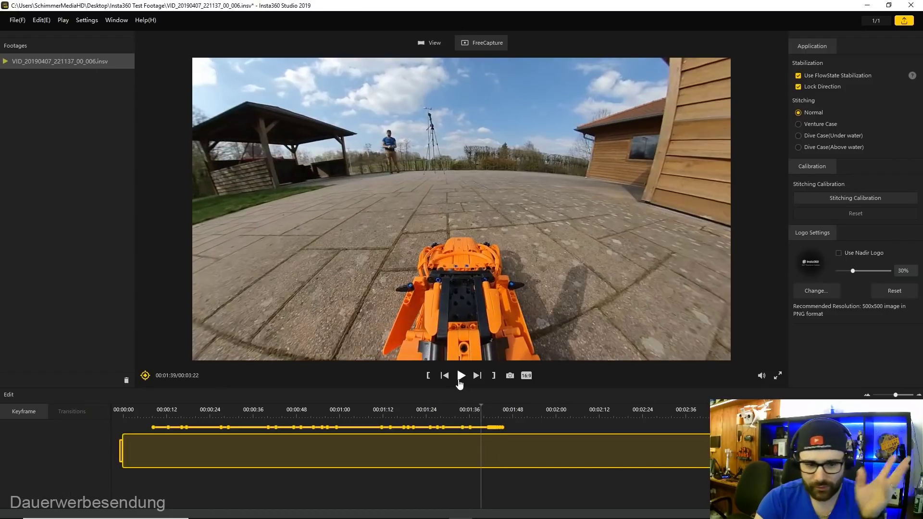
click(461, 380)
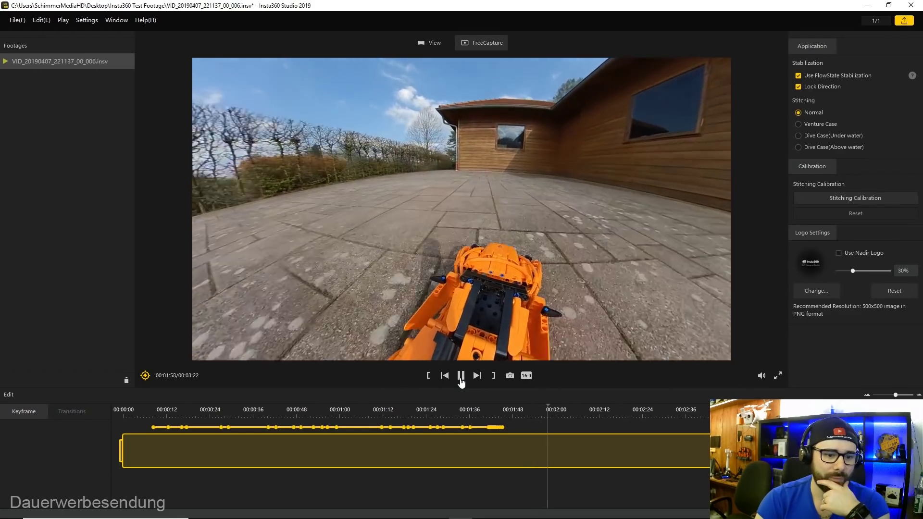
click(460, 380)
Step: From 1:45, keyframe the view at 1:46 facing the person and tripod, then play onward
drag(549, 404, 503, 406)
click(461, 380)
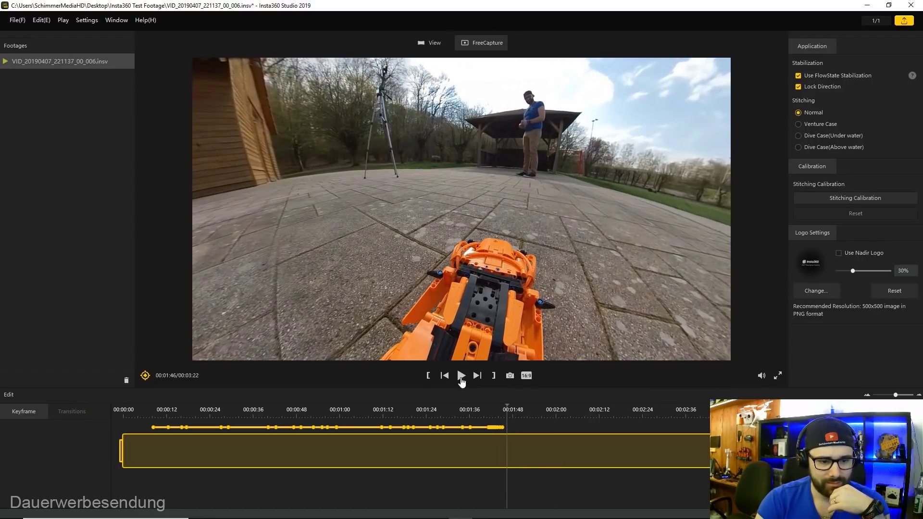
mouse_move(574, 304)
mouse_down()
mouse_move(440, 241)
mouse_move(450, 275)
mouse_up()
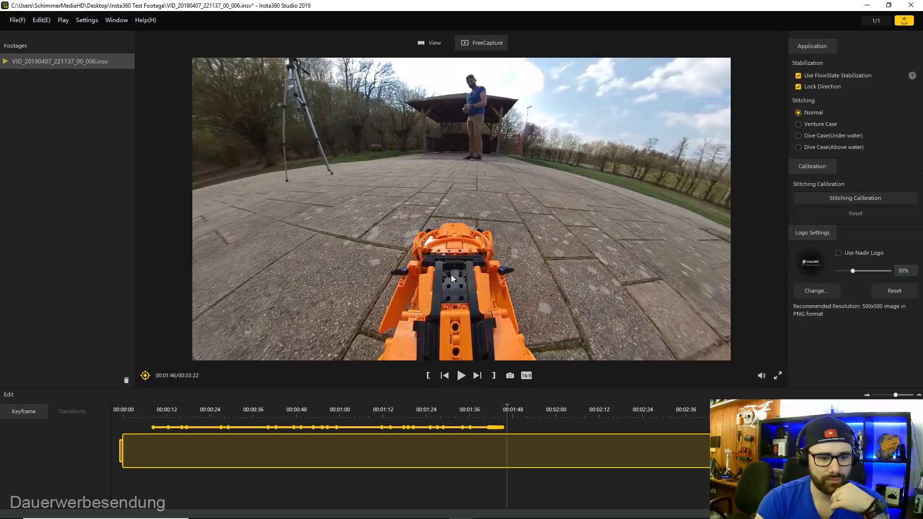
click(144, 378)
click(461, 377)
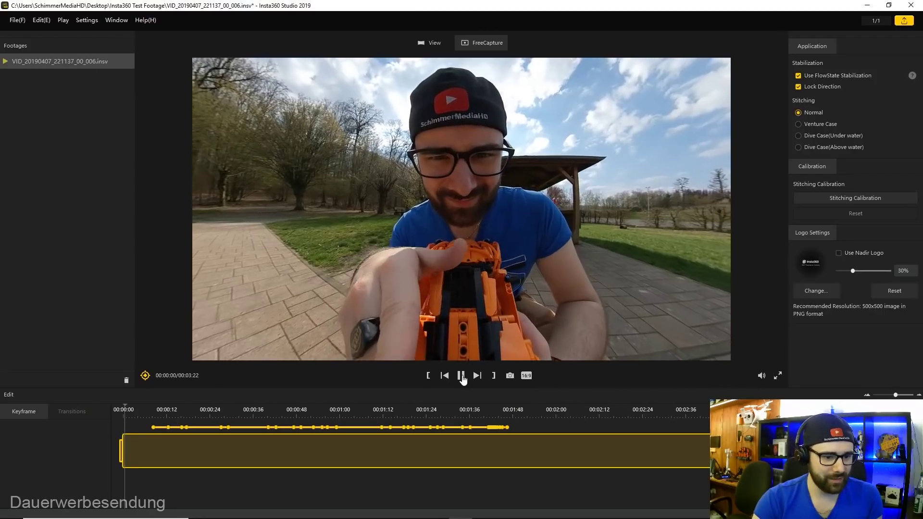
Step: Pause the reviewed clip near the start at 00:00:01
click(462, 377)
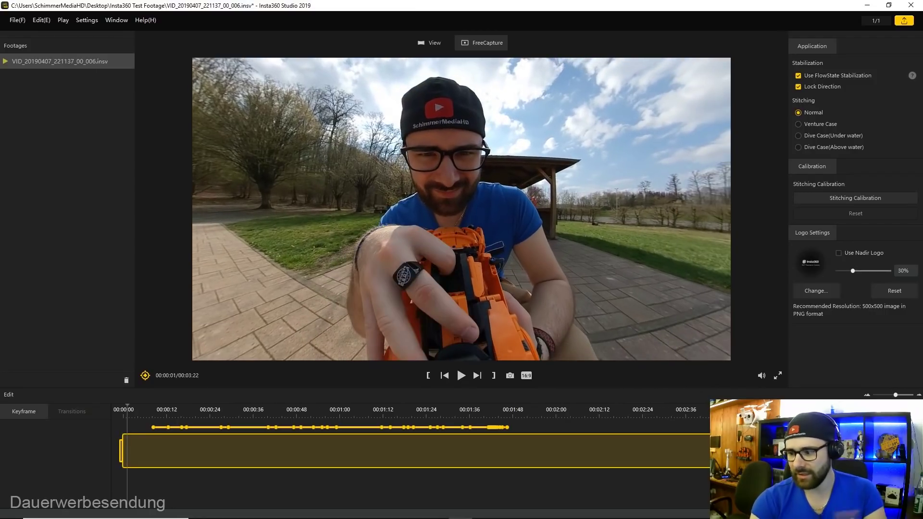
Step: Start a File > Export of the reframed video, confirming the save of project changes
click(15, 22)
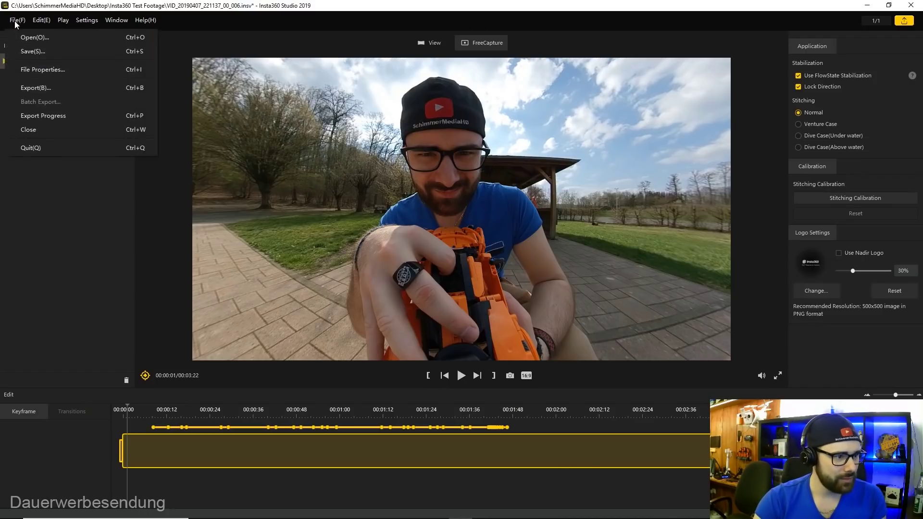
click(36, 86)
click(480, 278)
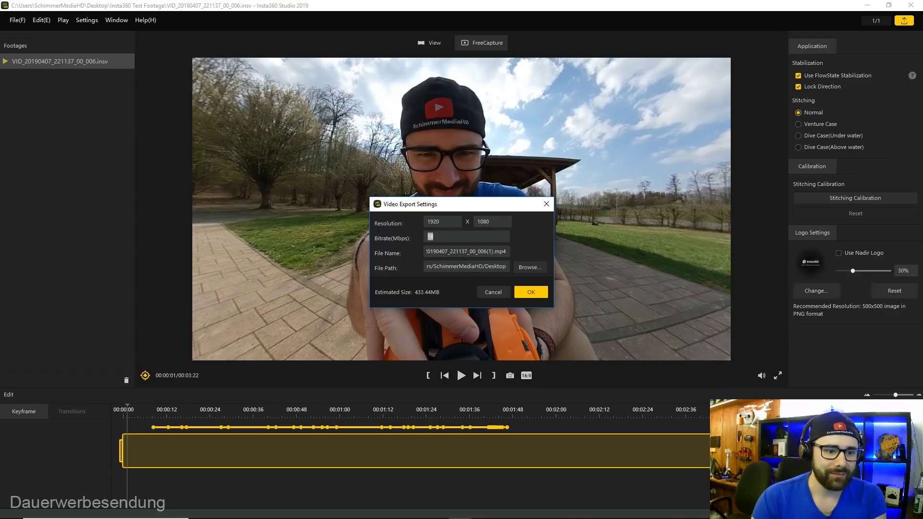
Step: Change the export bitrate field, ending at a value of 100
text(100)
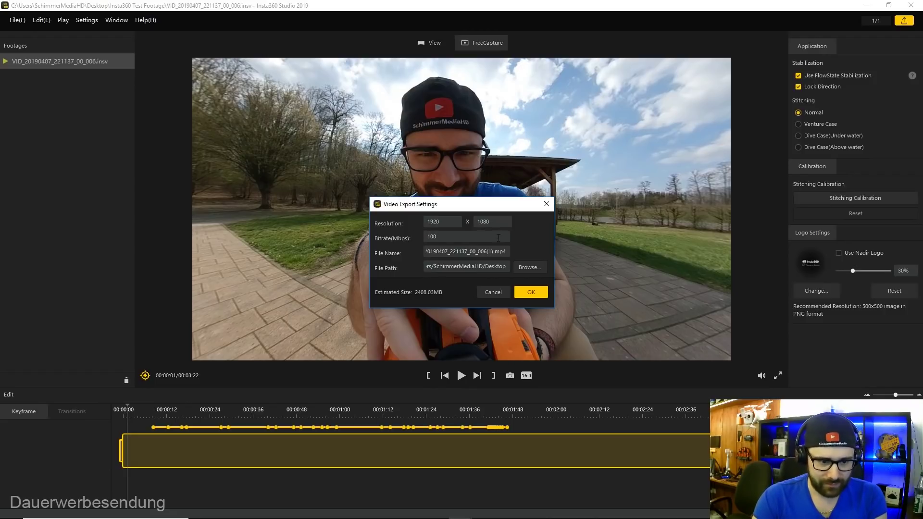
key(BackSpace)
text(5)
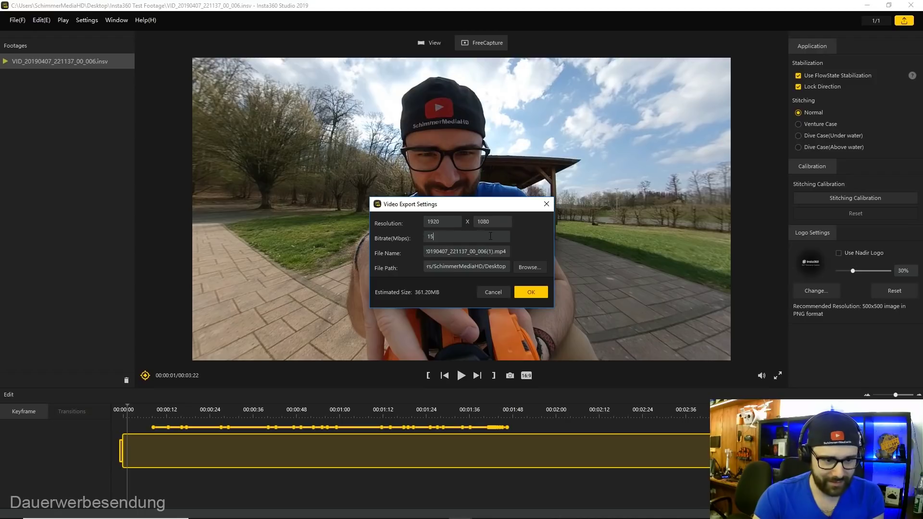
key(BackSpace)
key(BackSpace)
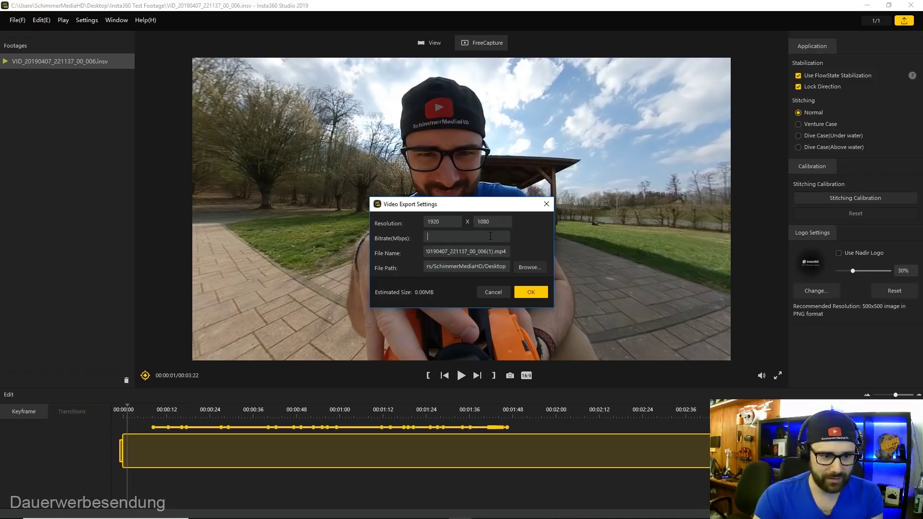
text(100)
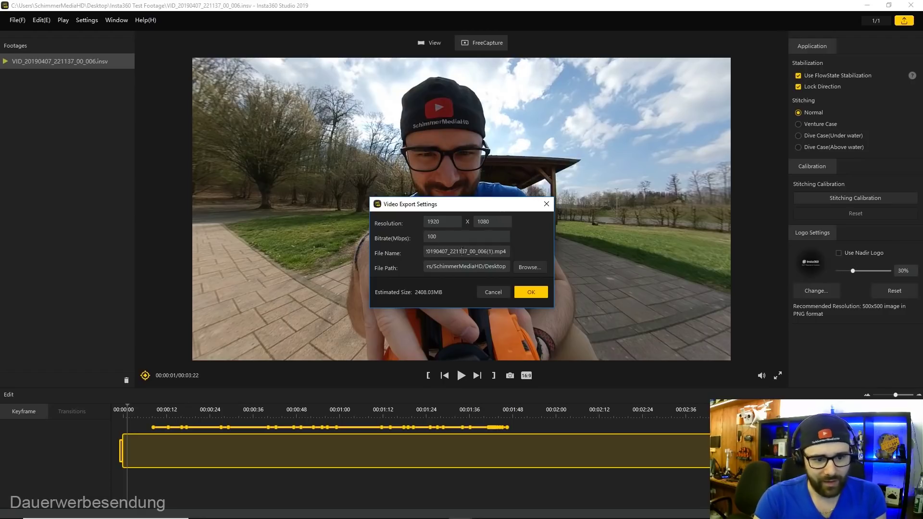
Step: Rename the output file to CaDA_360_Frame.mp4 and start the export
drag(493, 250, 252, 248)
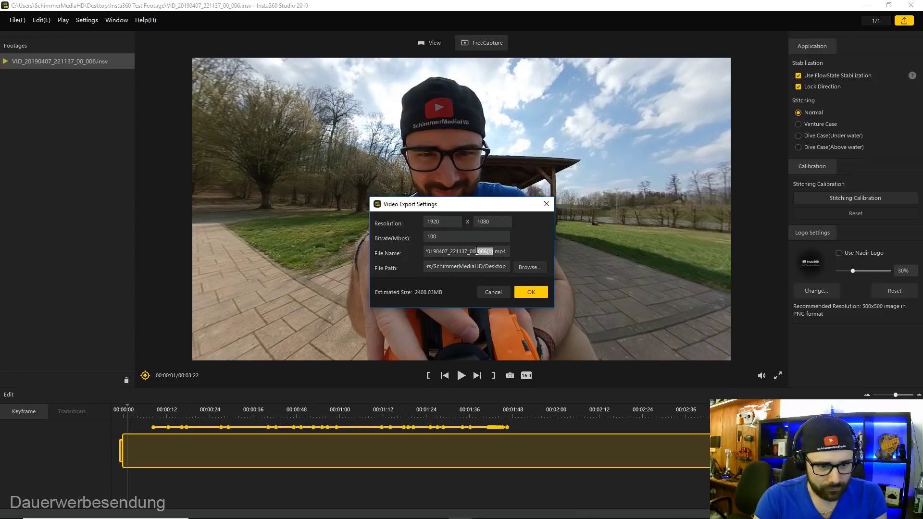
key(BackSpace)
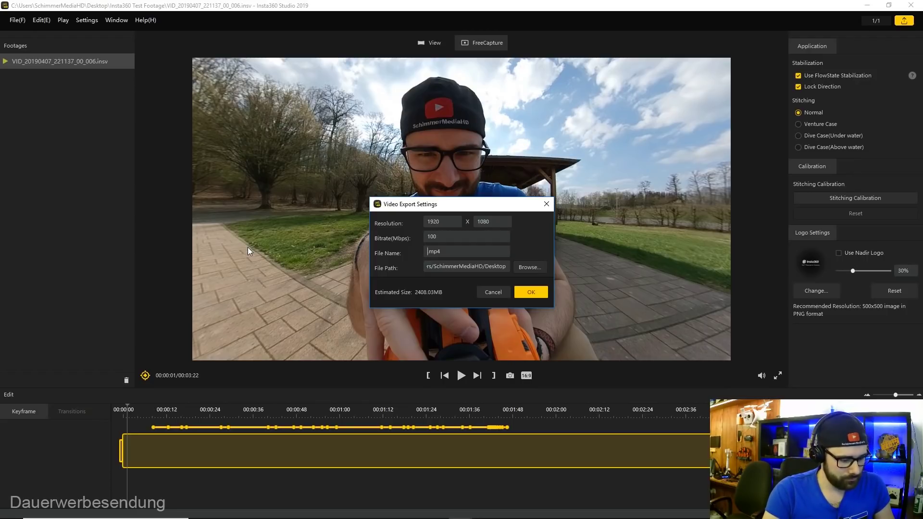
text(CaDA)
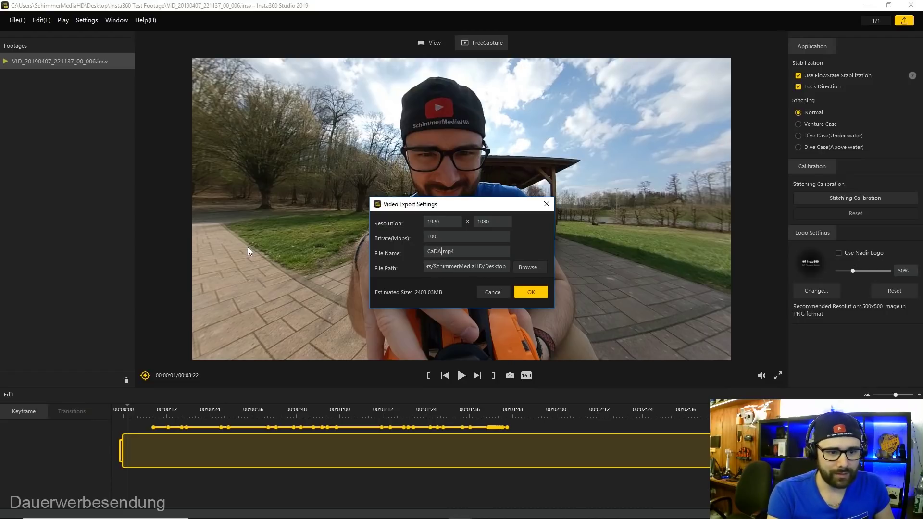
text(_)
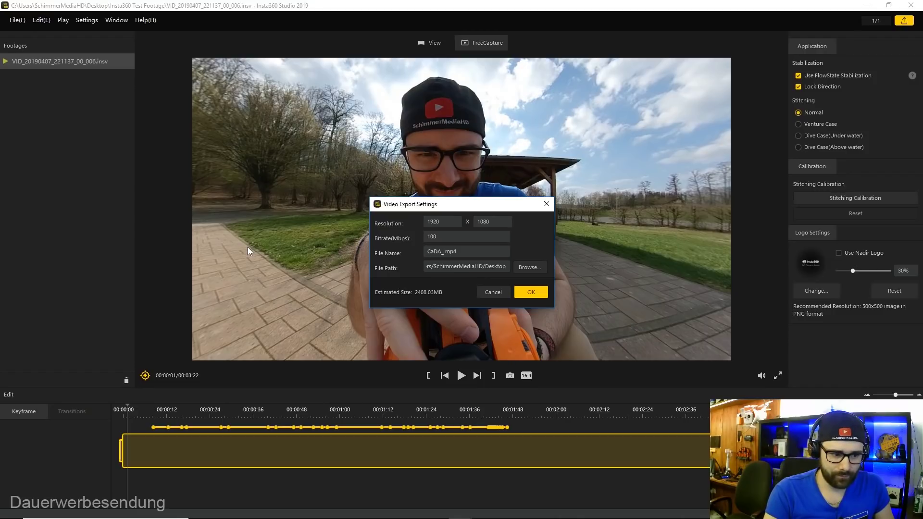
text(360_Normal)
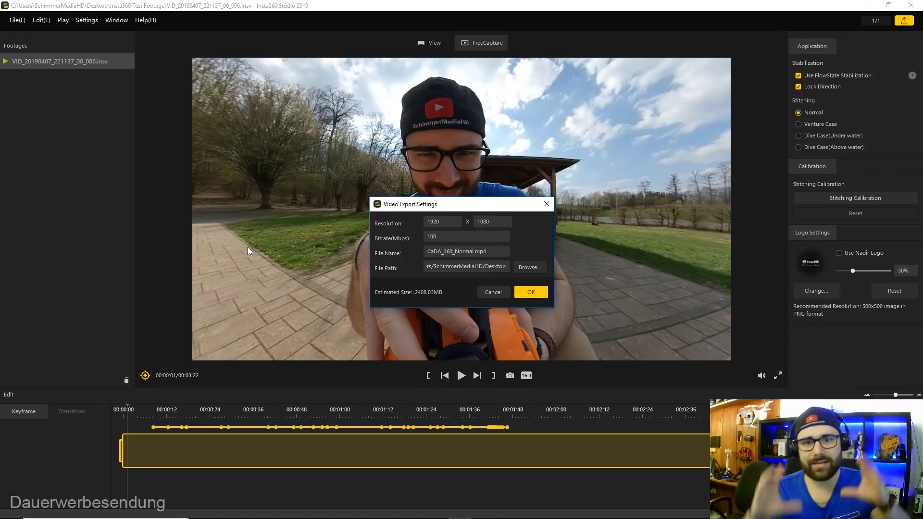
key(BackSpace)
key(BackSpace)
key(BackSpace)
key(BackSpace)
key(BackSpace)
key(BackSpace)
text(Frame)
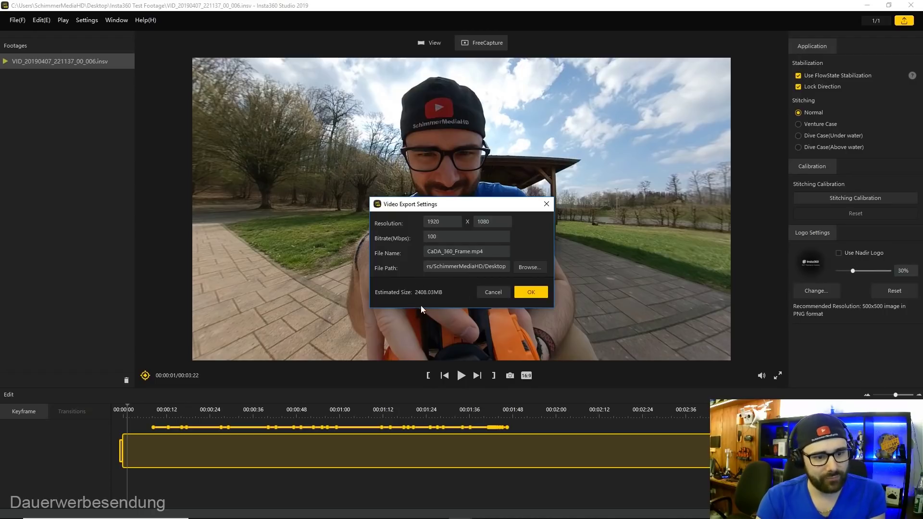
click(531, 294)
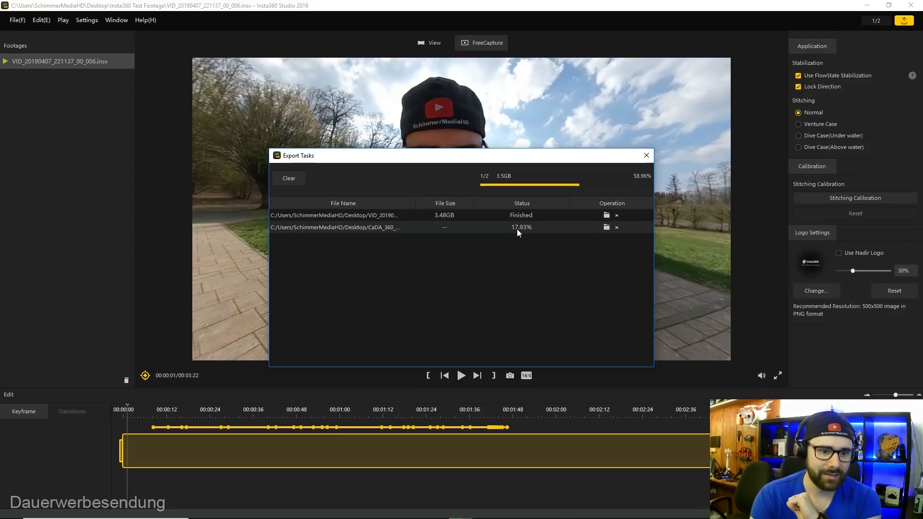
mouse_move(461, 517)
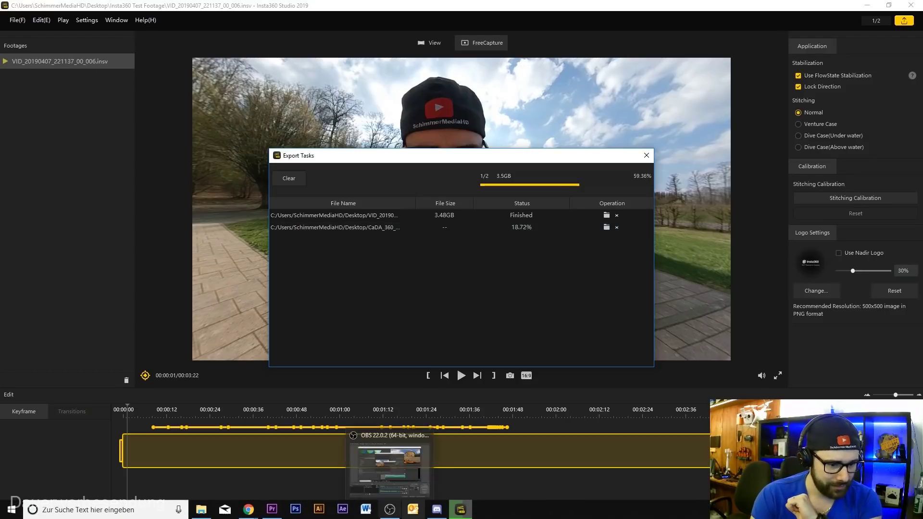
Step: Check Premiere Pro's Test Video encode, then minimise all windows with Win+D to show the desktop
click(278, 513)
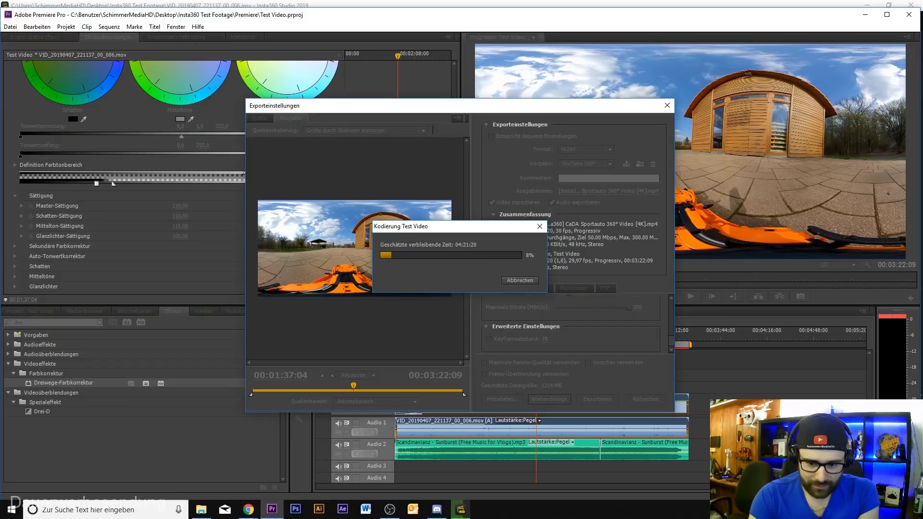
key(super+a)
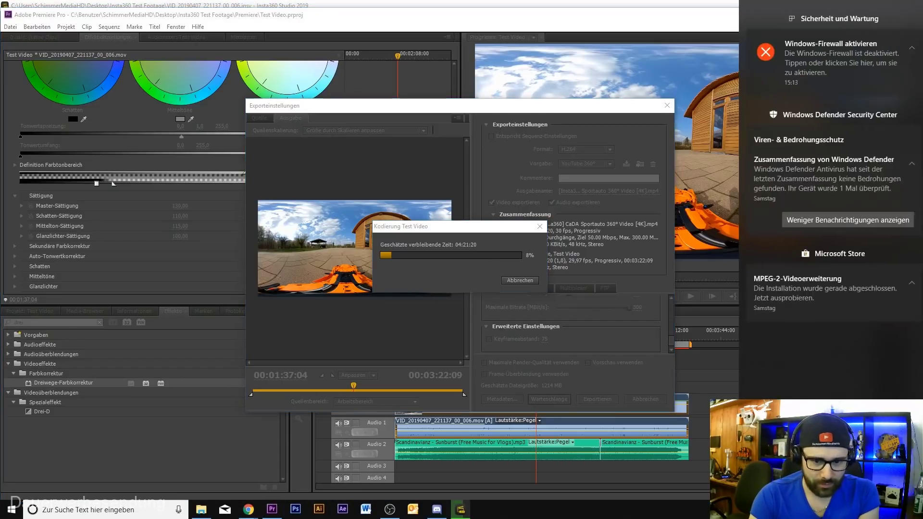
key(super+a)
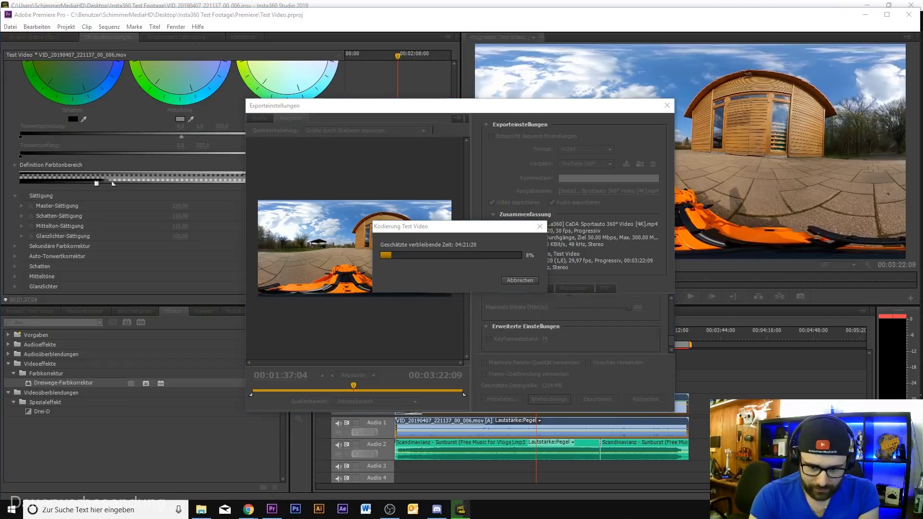
key(super+d)
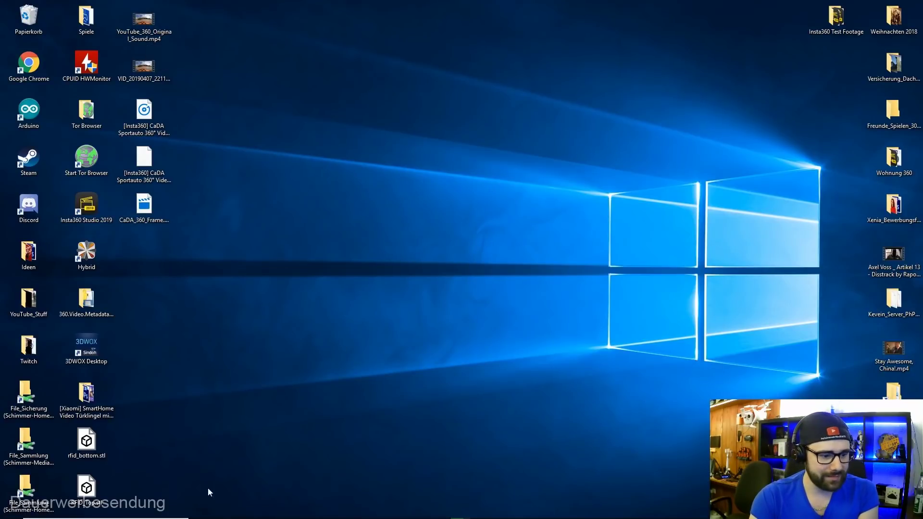
Step: Bring up Chrome and go to YouTube in a new tab
mouse_move(261, 516)
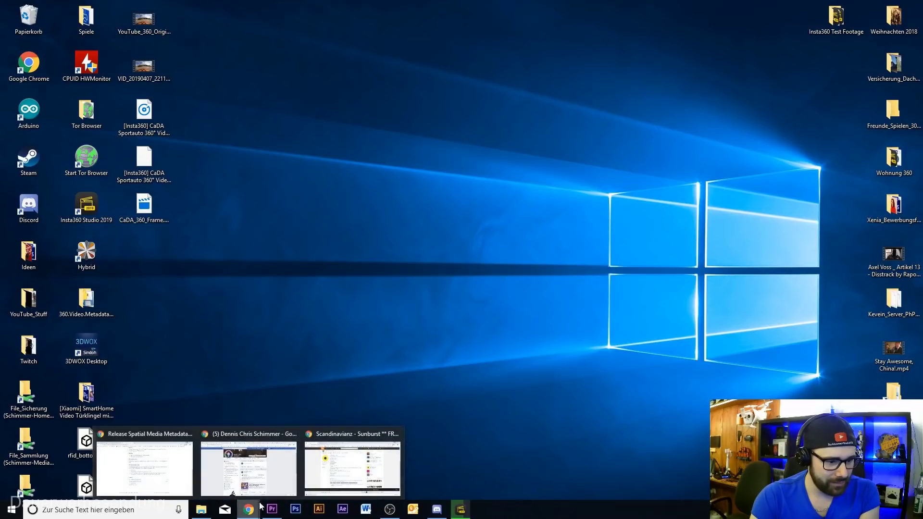
click(351, 461)
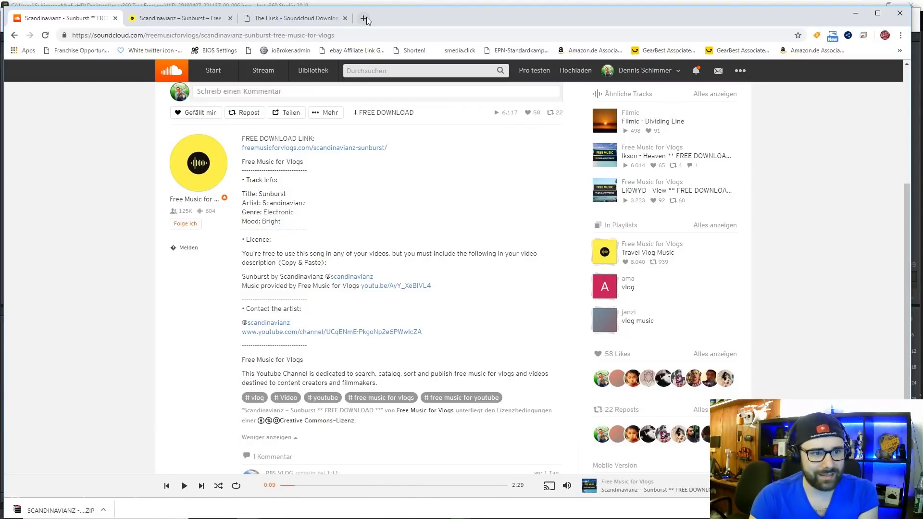
click(363, 18)
text(y)
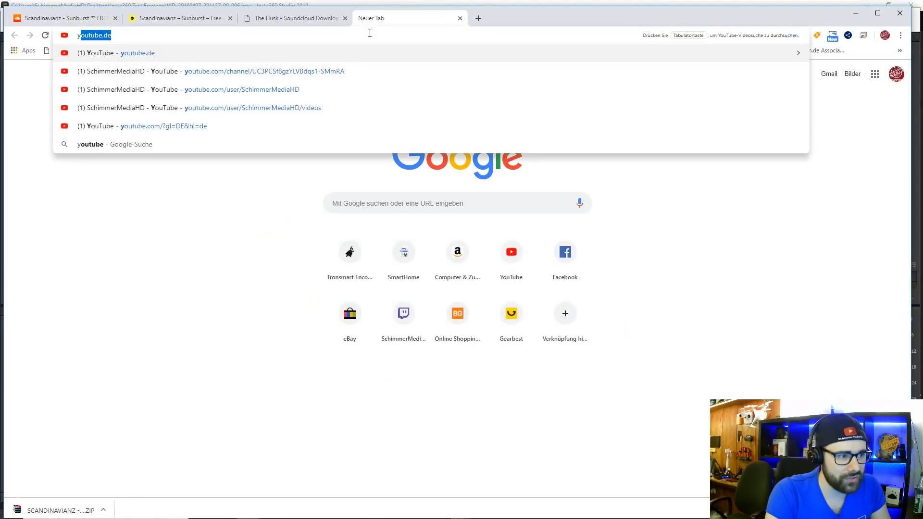
key(Return)
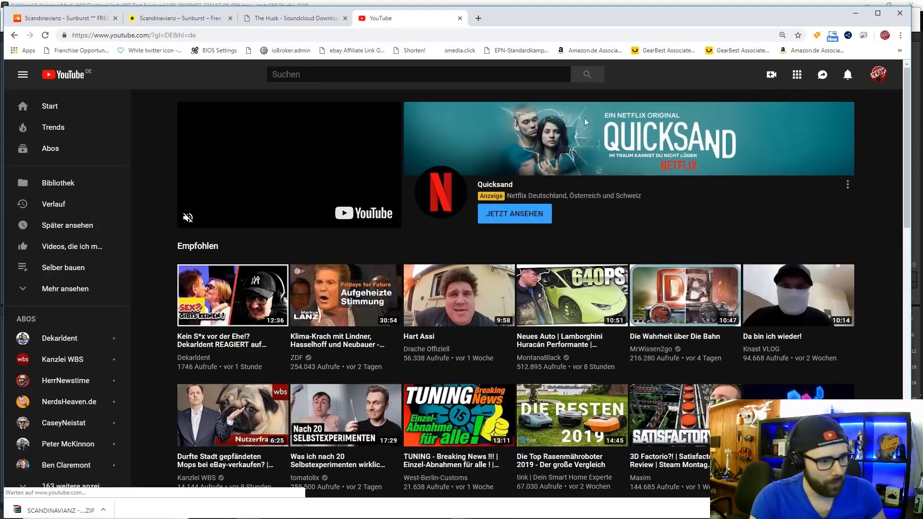
Step: Upload YouTube_360_Original_Sound.mp4 from the Desktop as a new video via Video hochladen
click(770, 77)
click(798, 98)
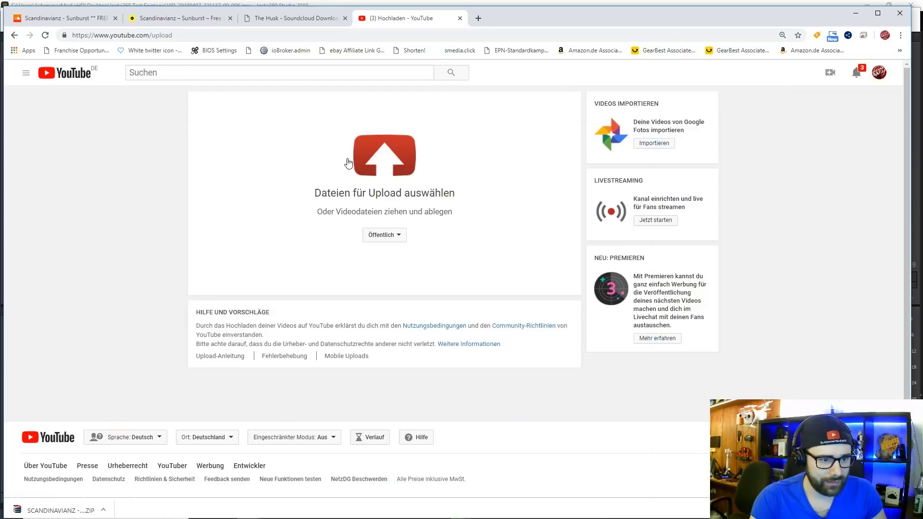
click(398, 159)
click(27, 73)
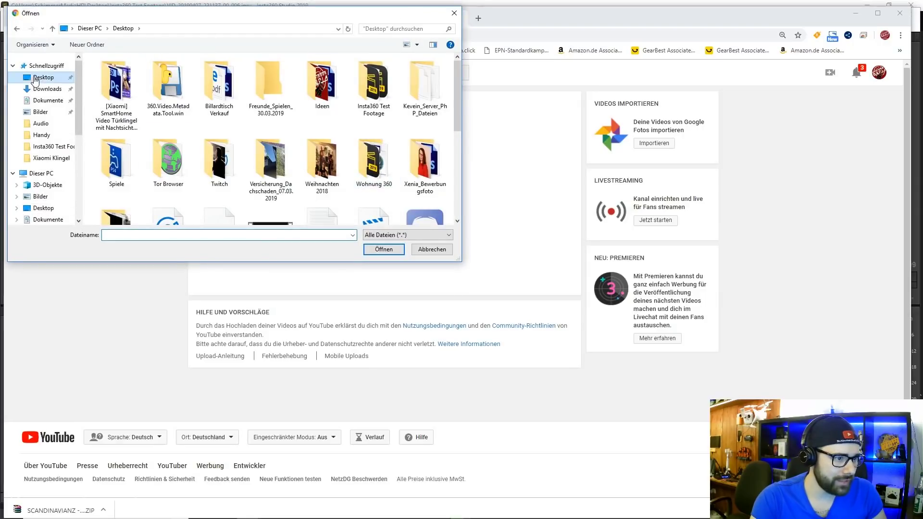
drag(458, 76, 464, 161)
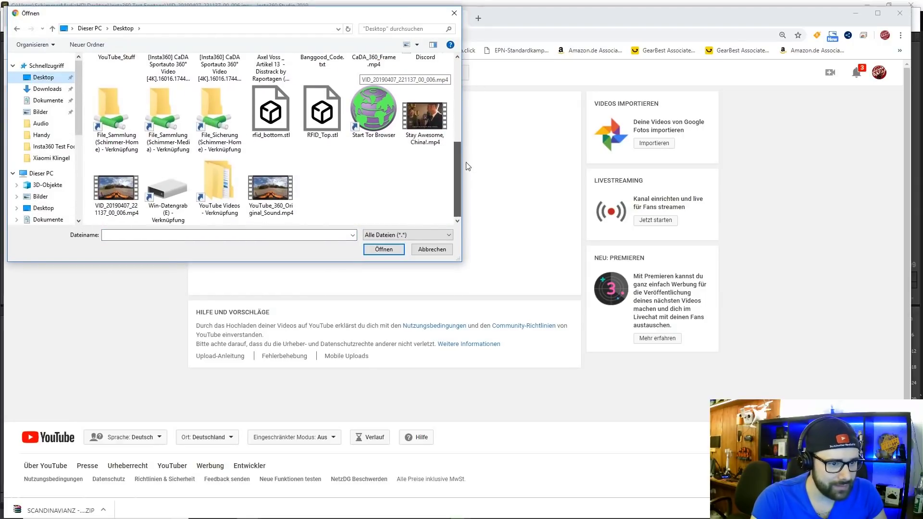
click(269, 182)
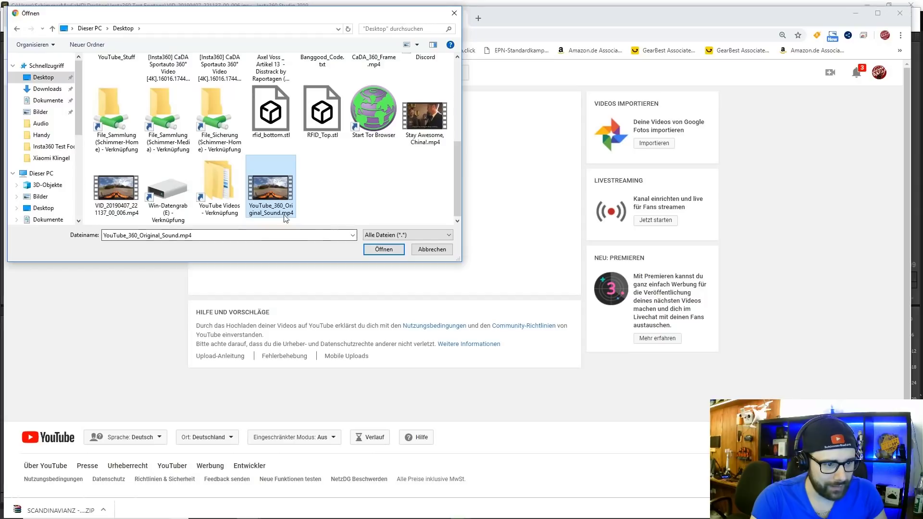
click(382, 248)
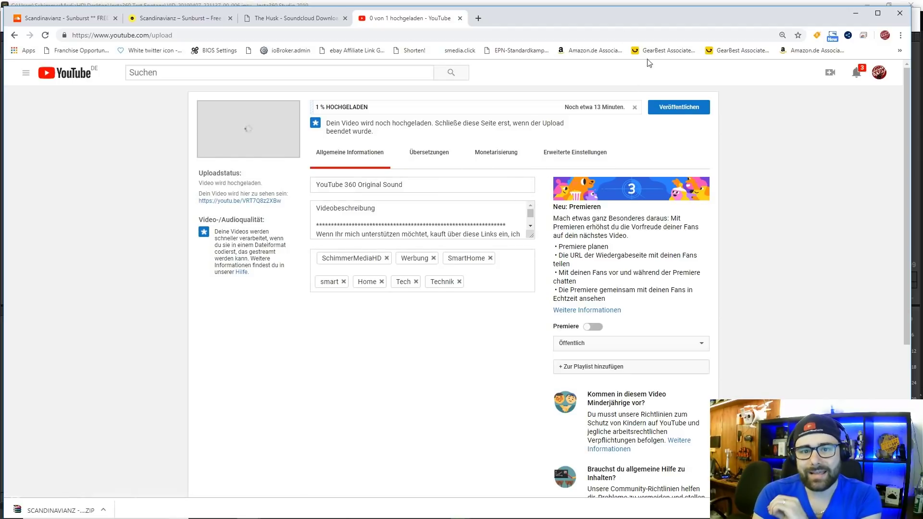
Step: Leave title and description as they are, set visibility to Nicht gelistet, and click Fertig
drag(447, 188, 225, 176)
double_click(367, 211)
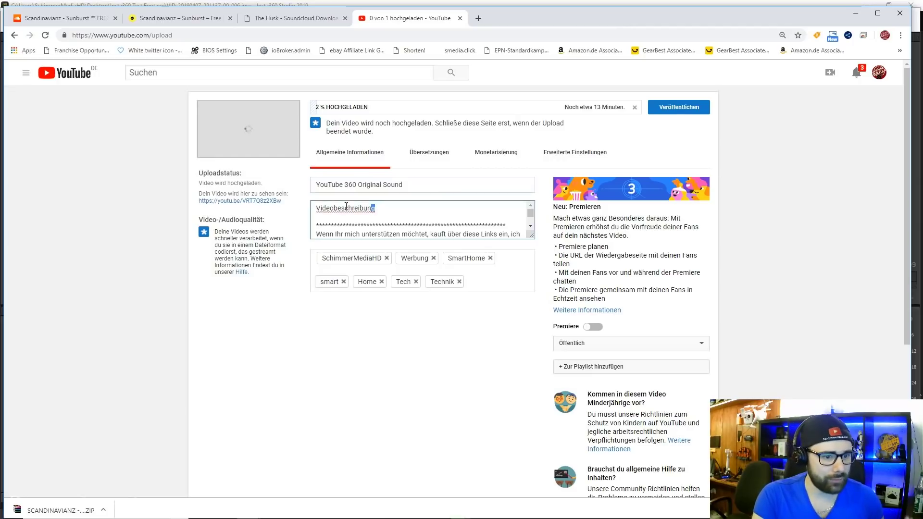
click(500, 282)
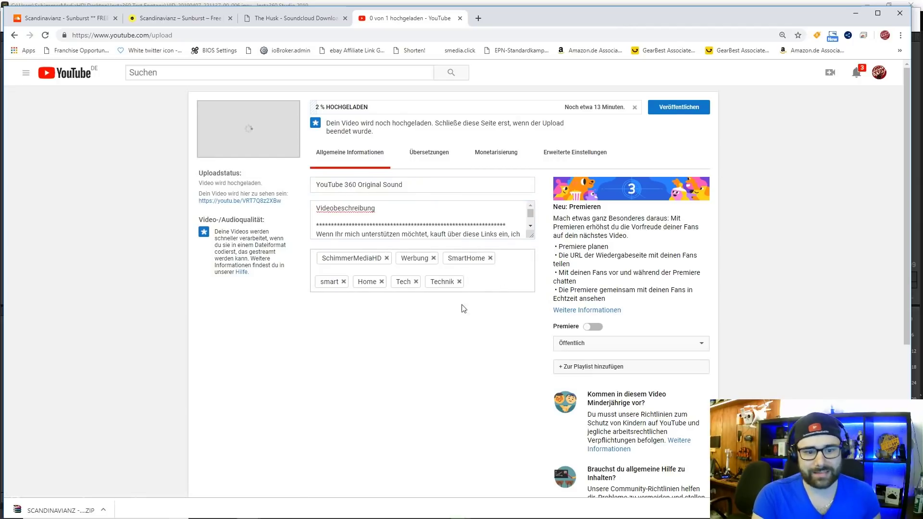
click(603, 346)
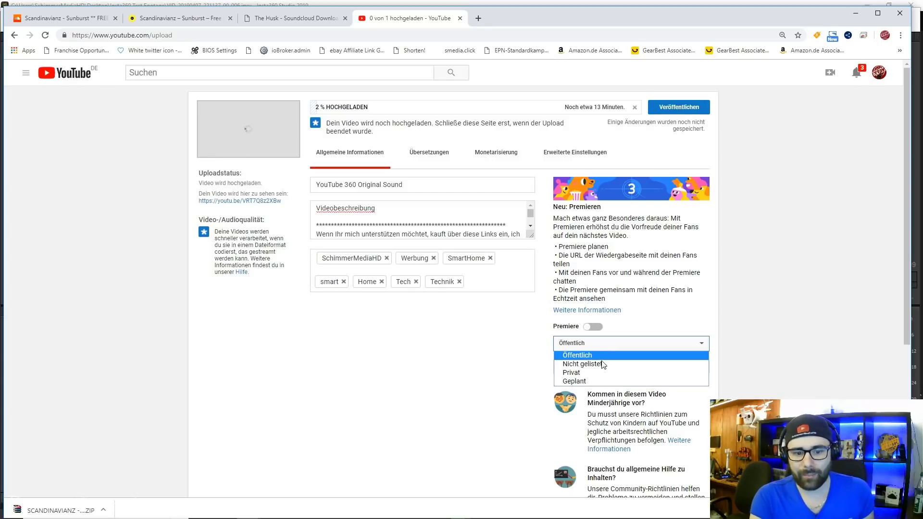
click(603, 368)
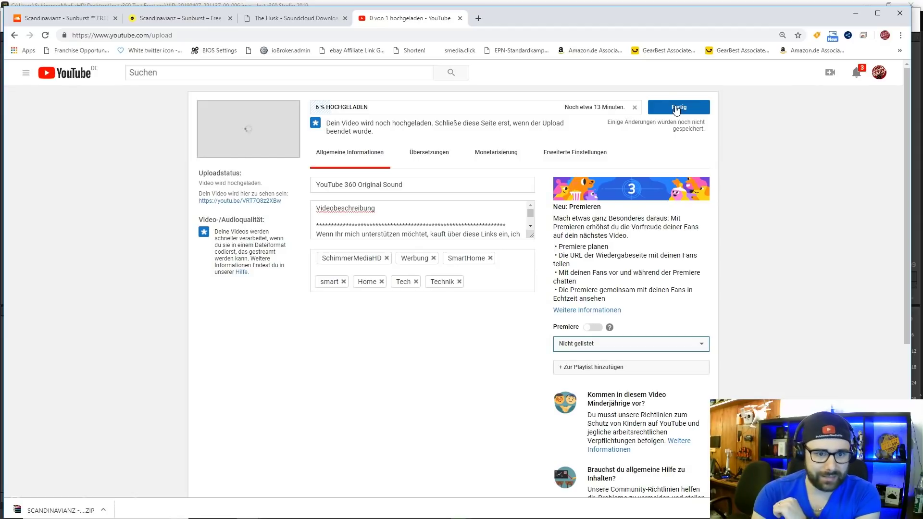
click(676, 109)
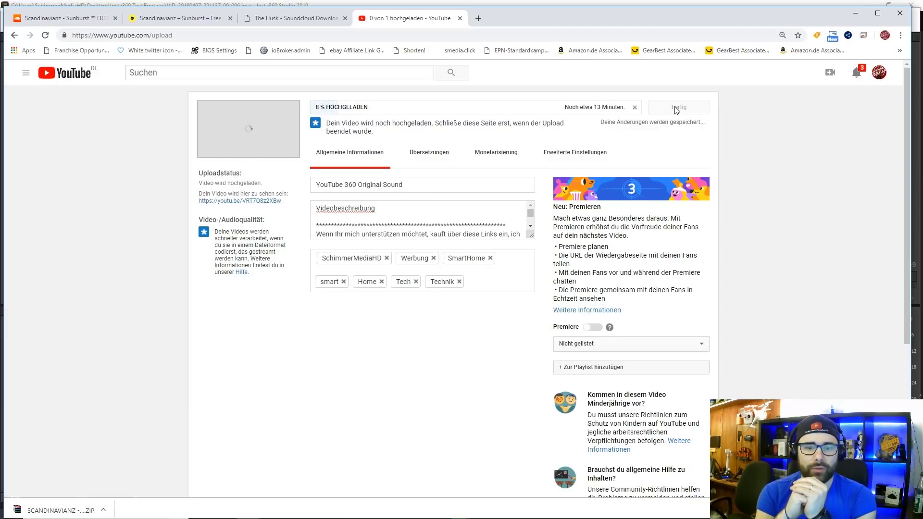
Step: Click Fertig again to collapse the upload form to its summary card
click(677, 109)
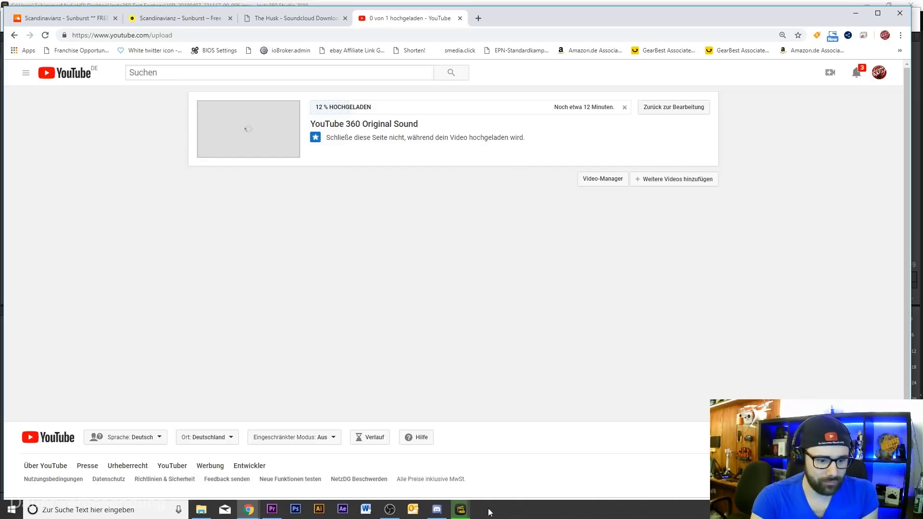
Step: Switch to Insta360 Studio's export list, check Premiere's encode, then return to Insta360 Studio
mouse_move(462, 513)
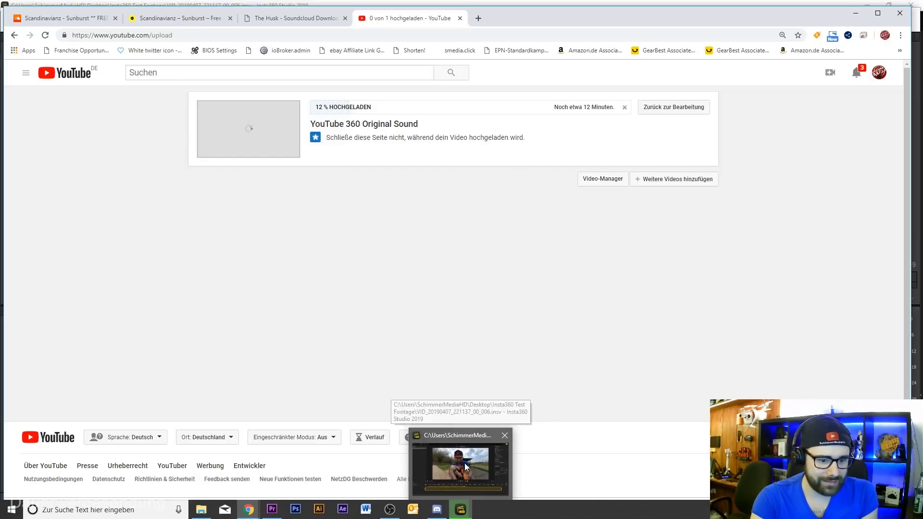
click(464, 463)
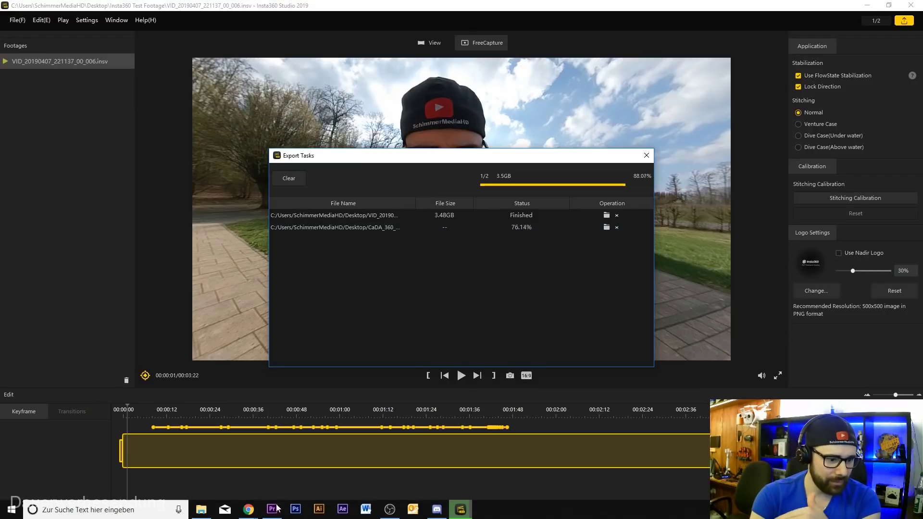
click(271, 512)
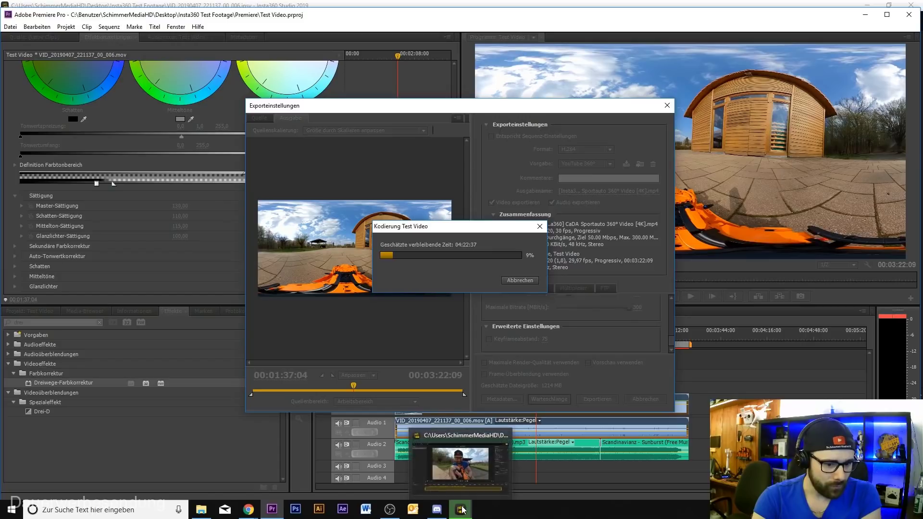
click(473, 476)
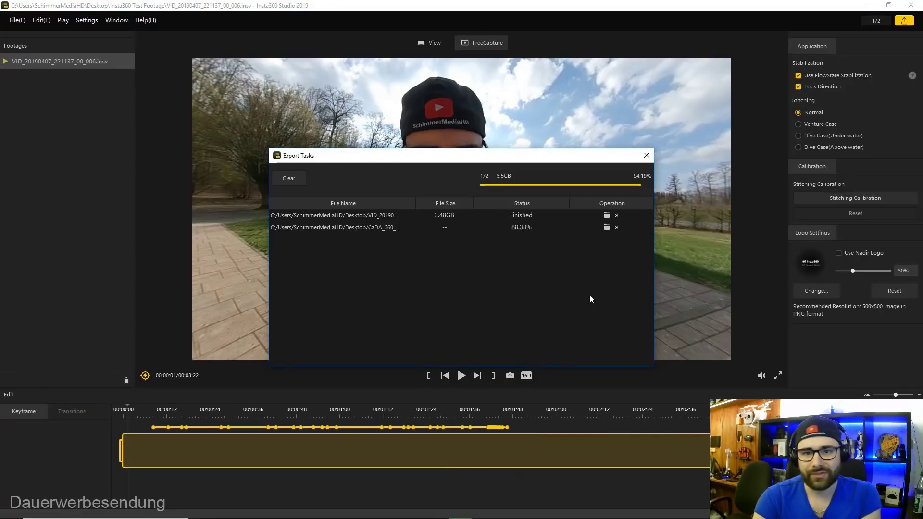